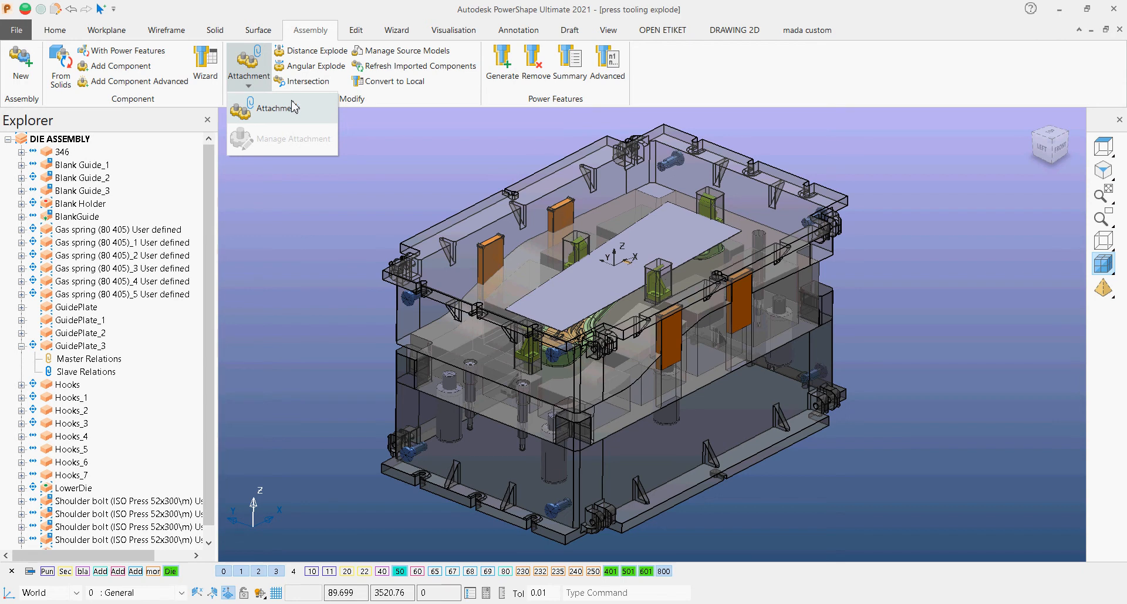
Step: Switch the Die level group off and back on
{"action": "left_click", "coordinate": [294, 107]}
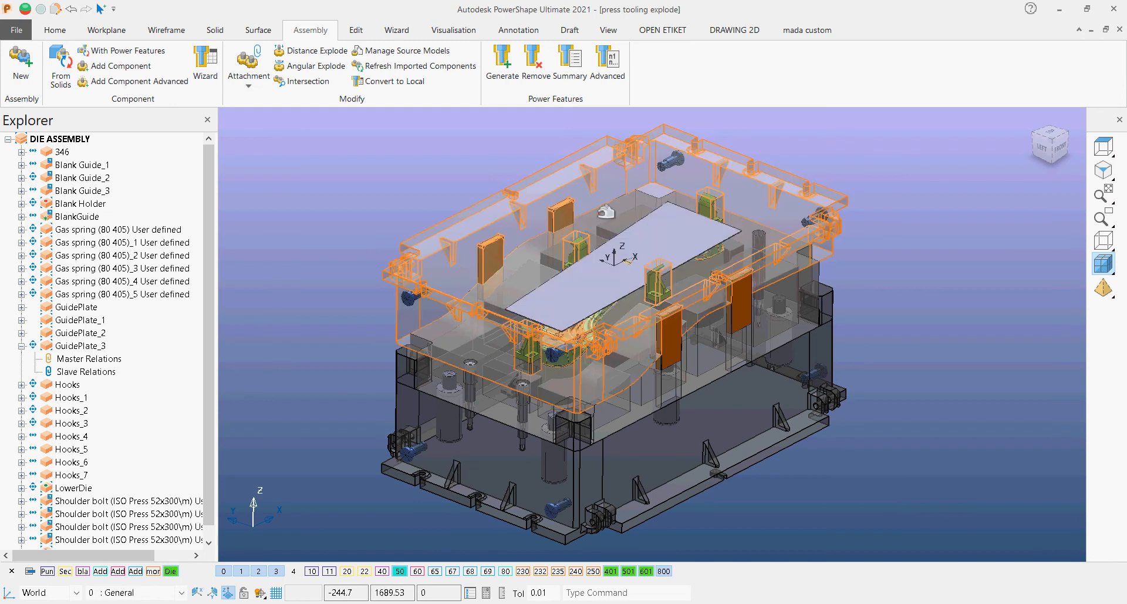
{"action": "left_click", "coordinate": [170, 571]}
{"action": "left_click", "coordinate": [171, 573]}
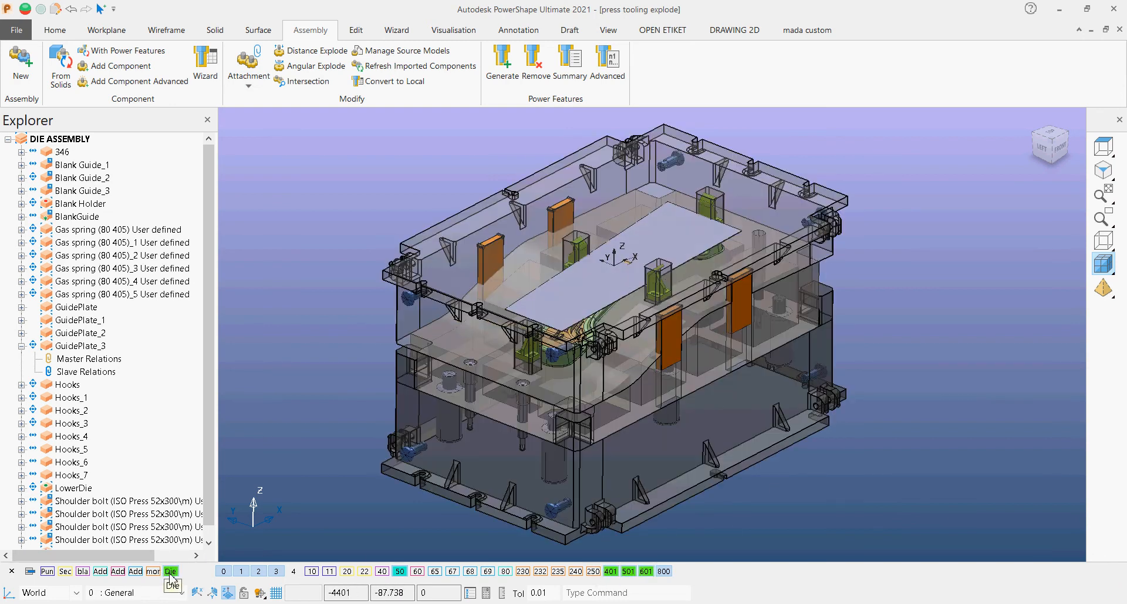
Step: Edit the Die level group, taking level 401 Die Upper out of it and adding it back
{"action": "right_click", "coordinate": [170, 578]}
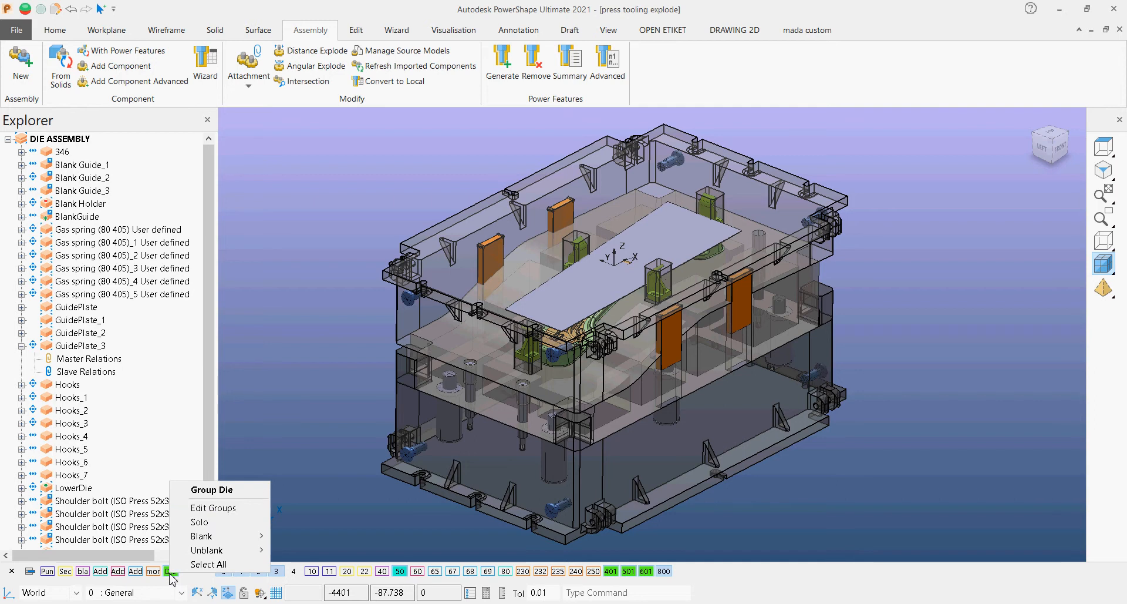
{"action": "left_click", "coordinate": [212, 509]}
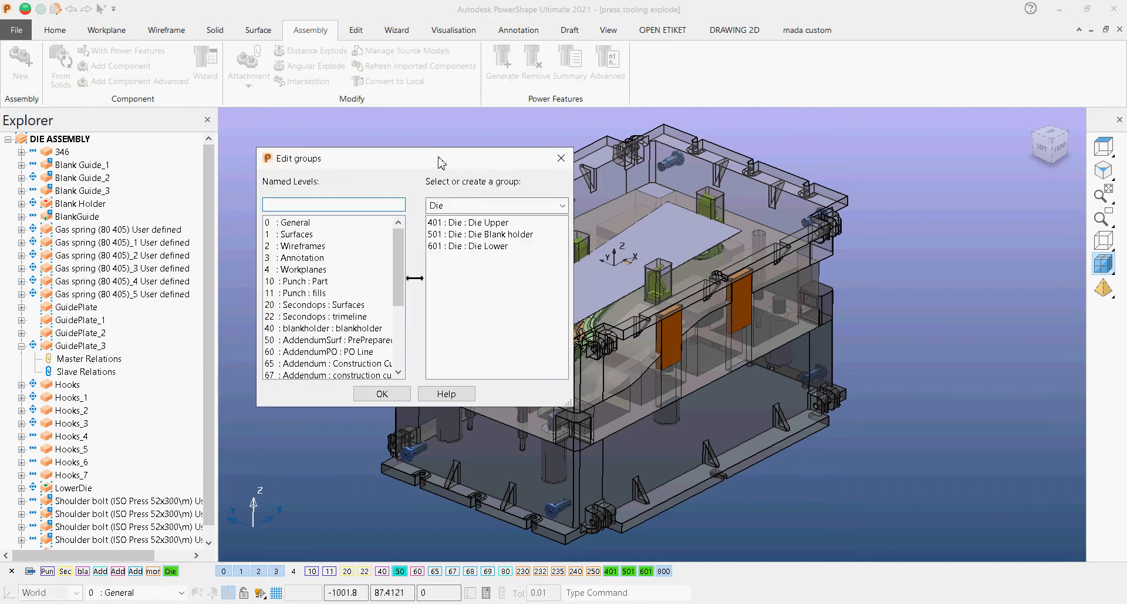
{"action": "left_click_drag", "start_coordinate": [441, 163], "coordinate": [355, 136]}
{"action": "double_click", "coordinate": [391, 196]}
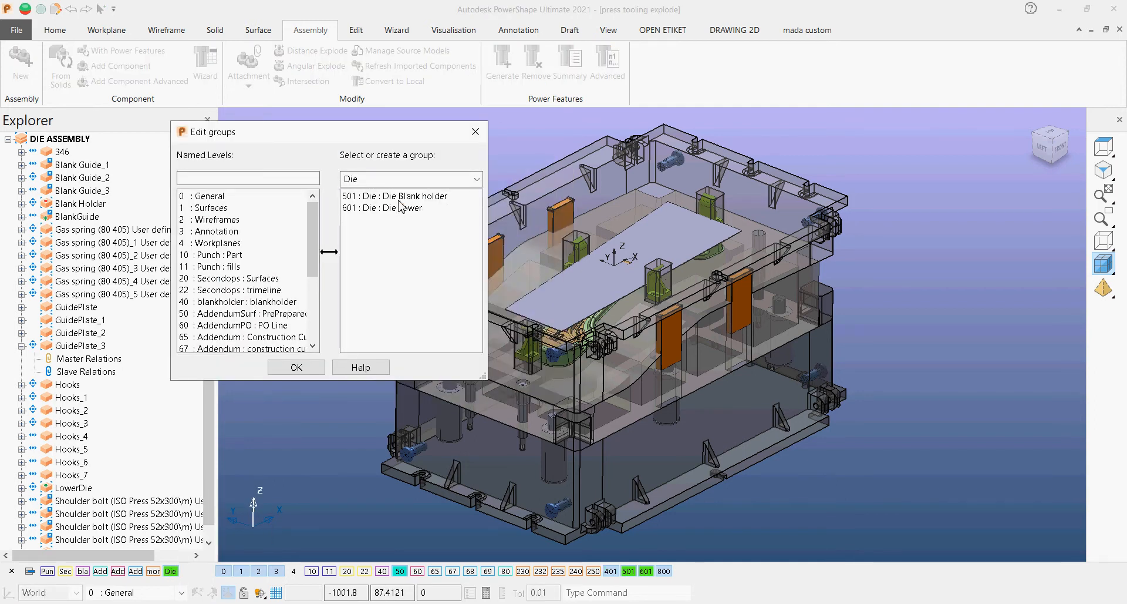
{"action": "scroll", "coordinate": [272, 254], "scroll_direction": "down", "scroll_amount": 2}
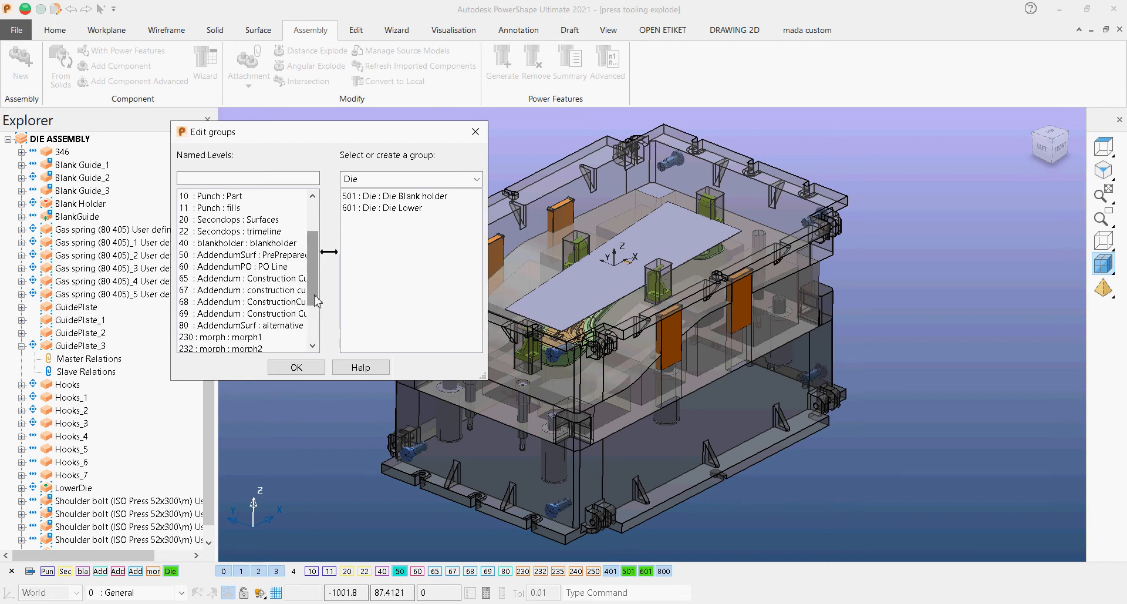
{"action": "left_click", "coordinate": [315, 334]}
{"action": "double_click", "coordinate": [235, 324]}
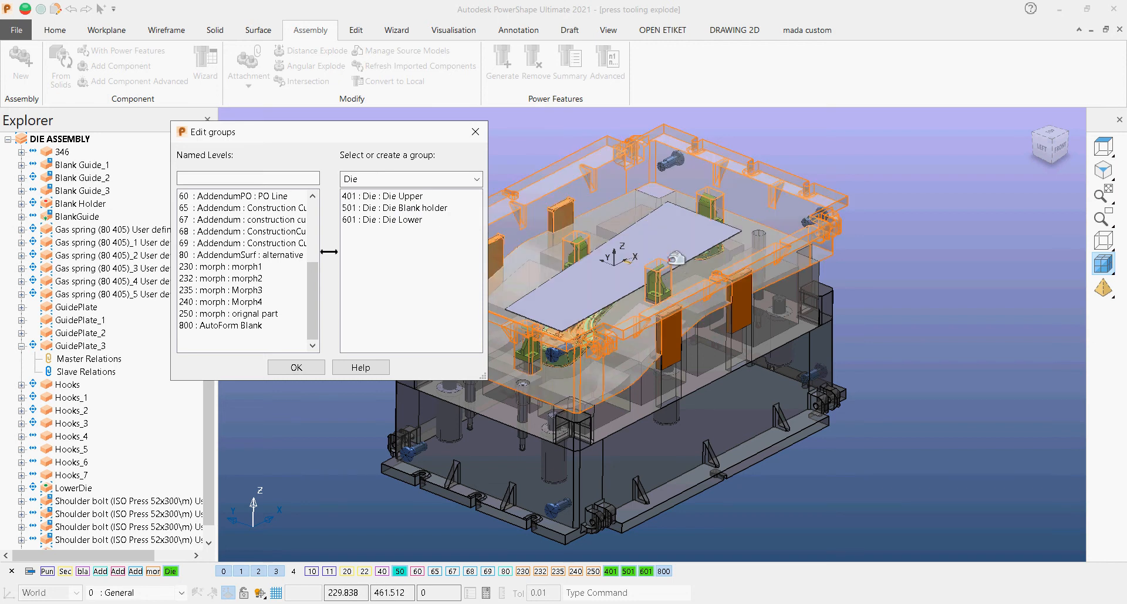
{"action": "left_click", "coordinate": [288, 368]}
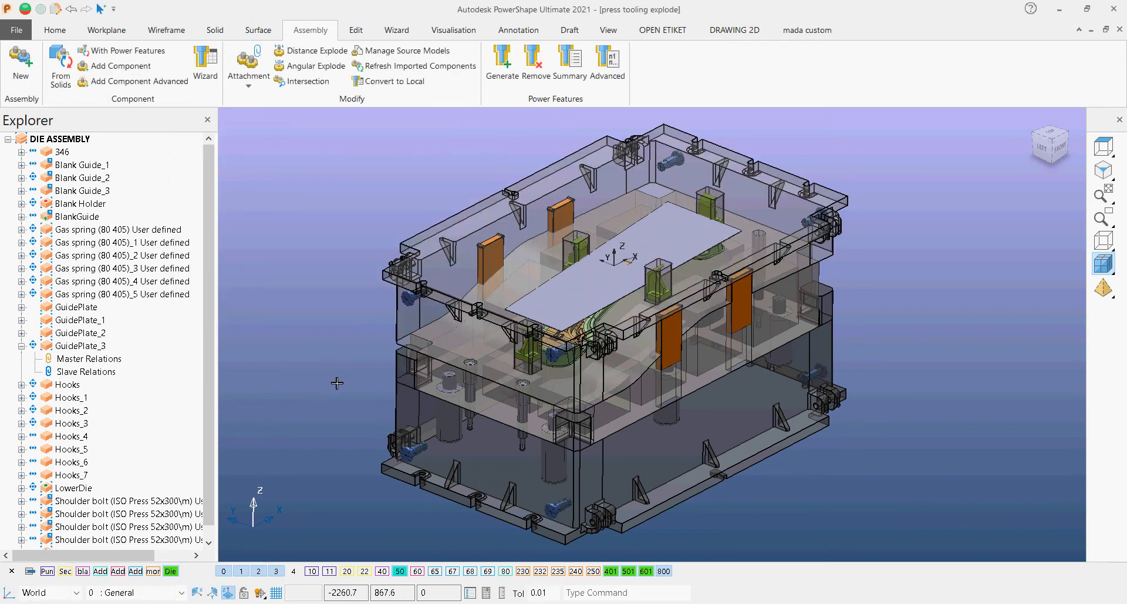
Step: Hide levels 401 Die Upper and 501 Die Blank holder, keeping 601 Die Lower displayed
{"action": "left_click", "coordinate": [616, 570]}
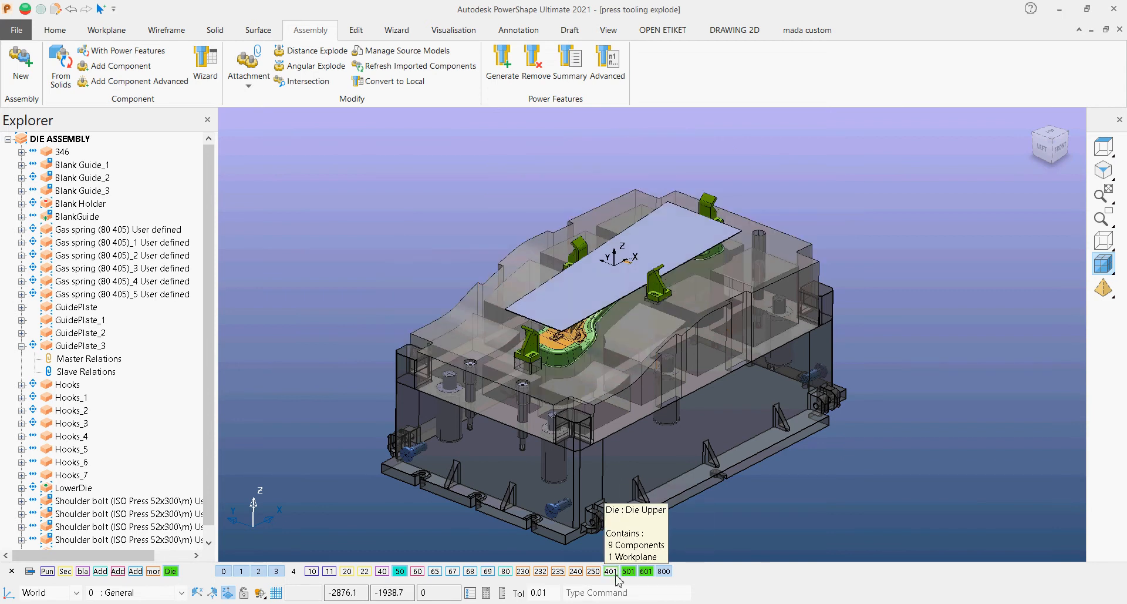
{"action": "left_click", "coordinate": [628, 572]}
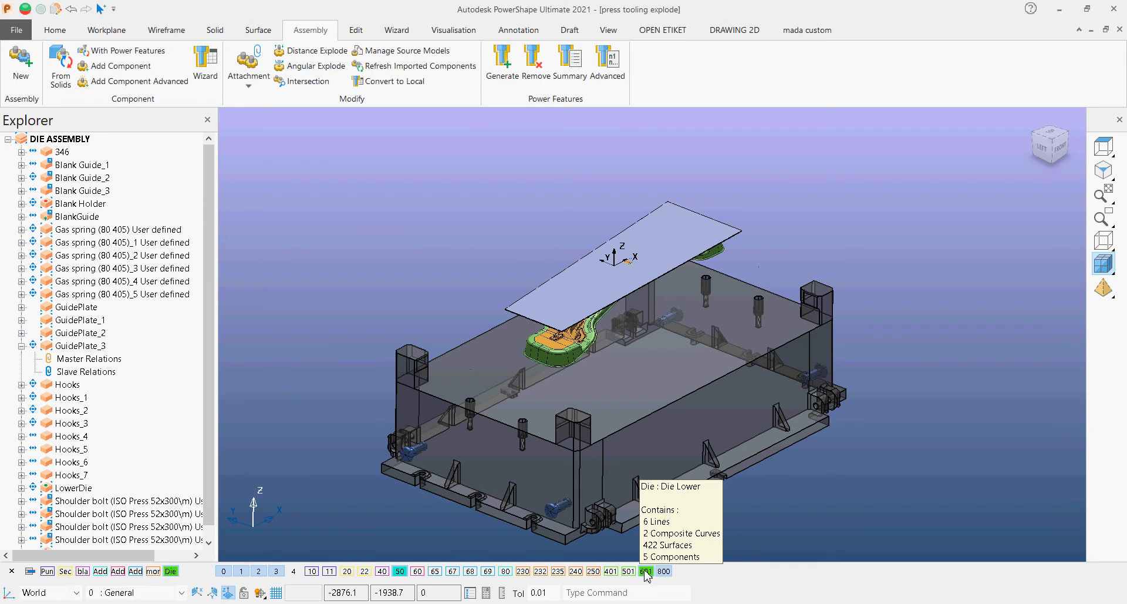
{"action": "middle_click_drag", "start_coordinate": [713, 446], "coordinate": [724, 376]}
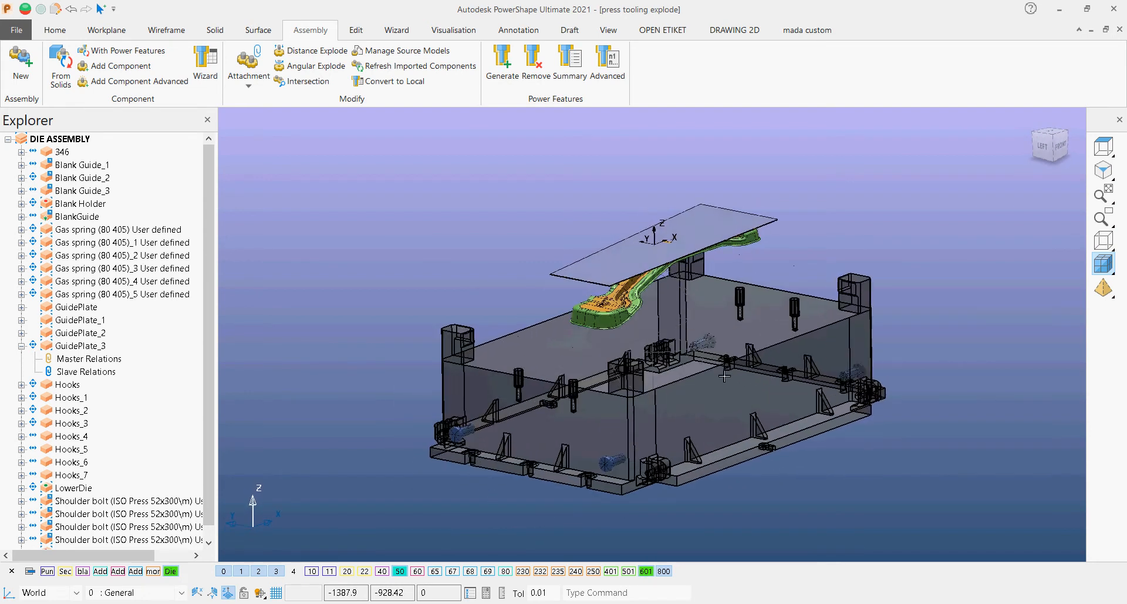
Step: Select the flat blank sheet above the part to identify its level, and hide level 800 AutoForm Blank
{"action": "left_click", "coordinate": [594, 265]}
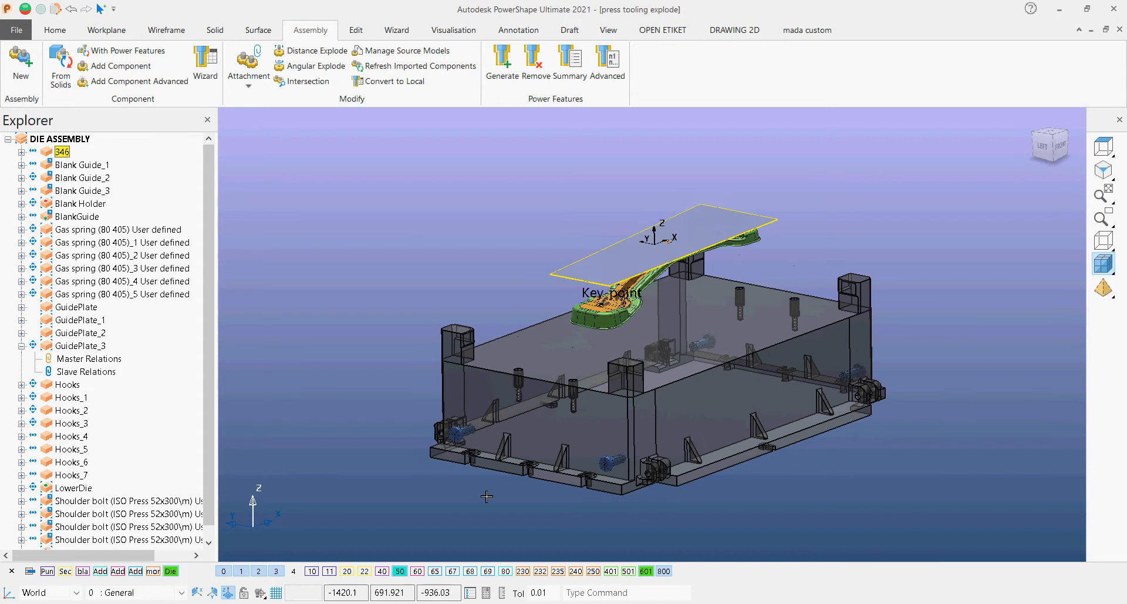
{"action": "left_click", "coordinate": [401, 570]}
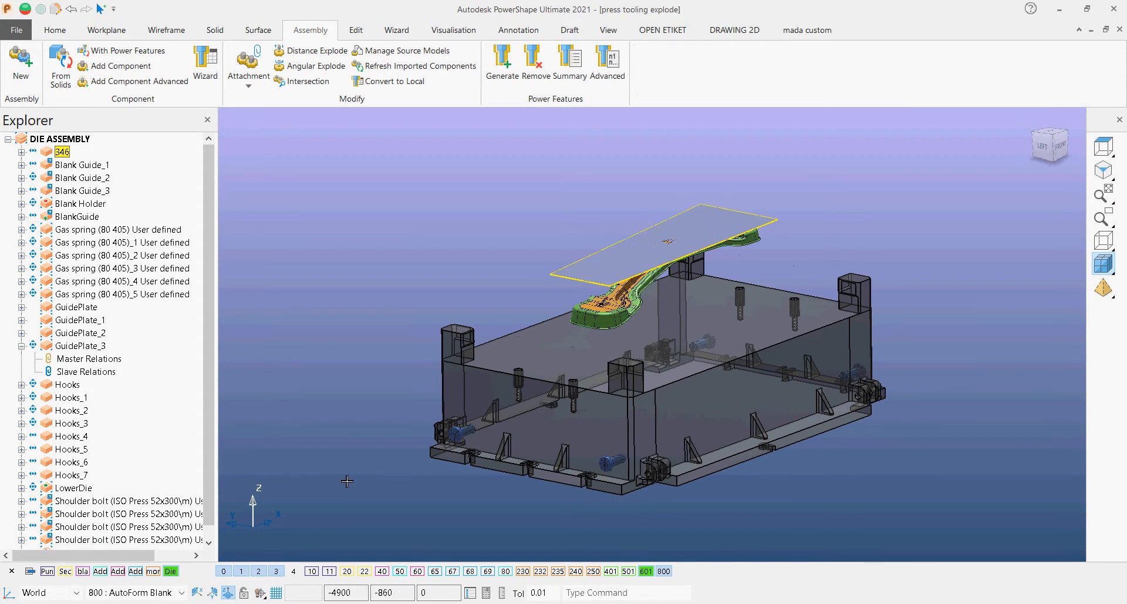
{"action": "left_click", "coordinate": [493, 537]}
{"action": "left_click", "coordinate": [667, 573]}
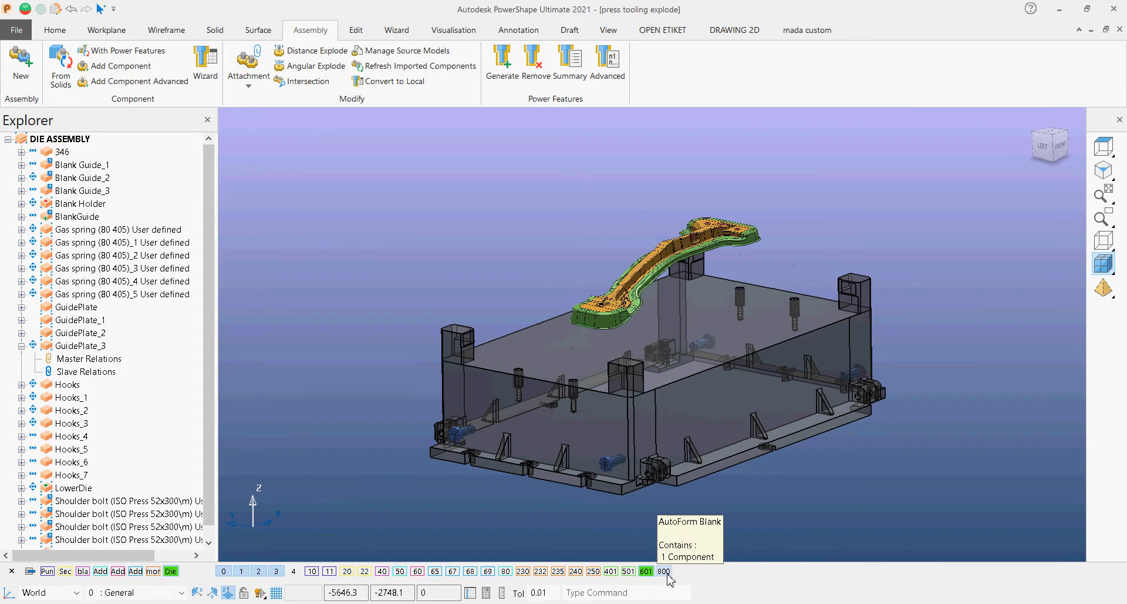
{"action": "middle_click_drag", "start_coordinate": [800, 505], "coordinate": [686, 370]}
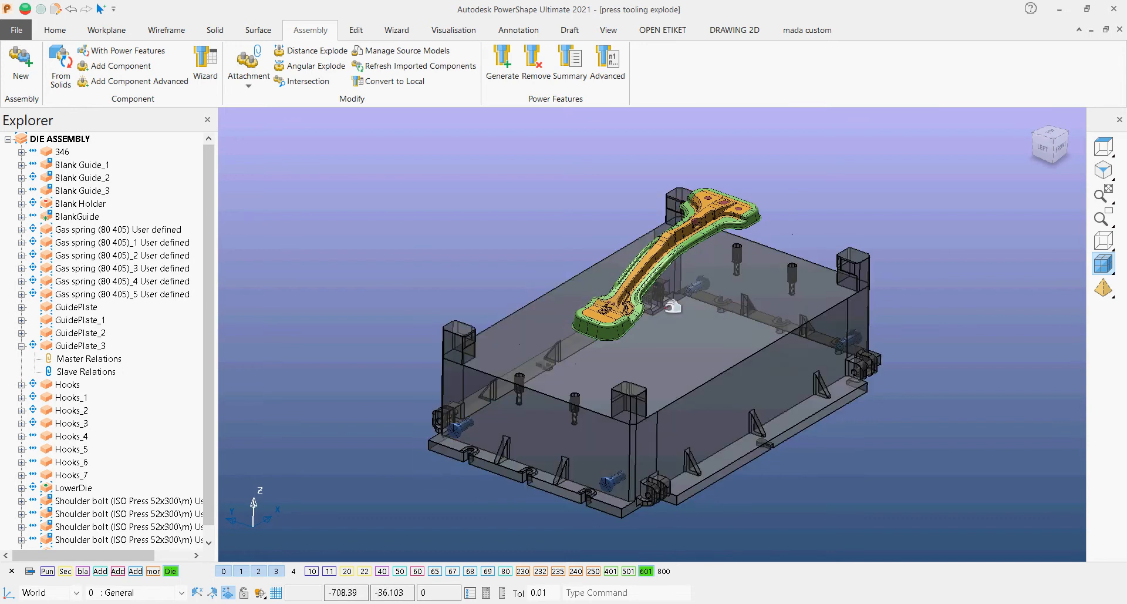
{"action": "middle_click_drag", "start_coordinate": [773, 423], "coordinate": [822, 387]}
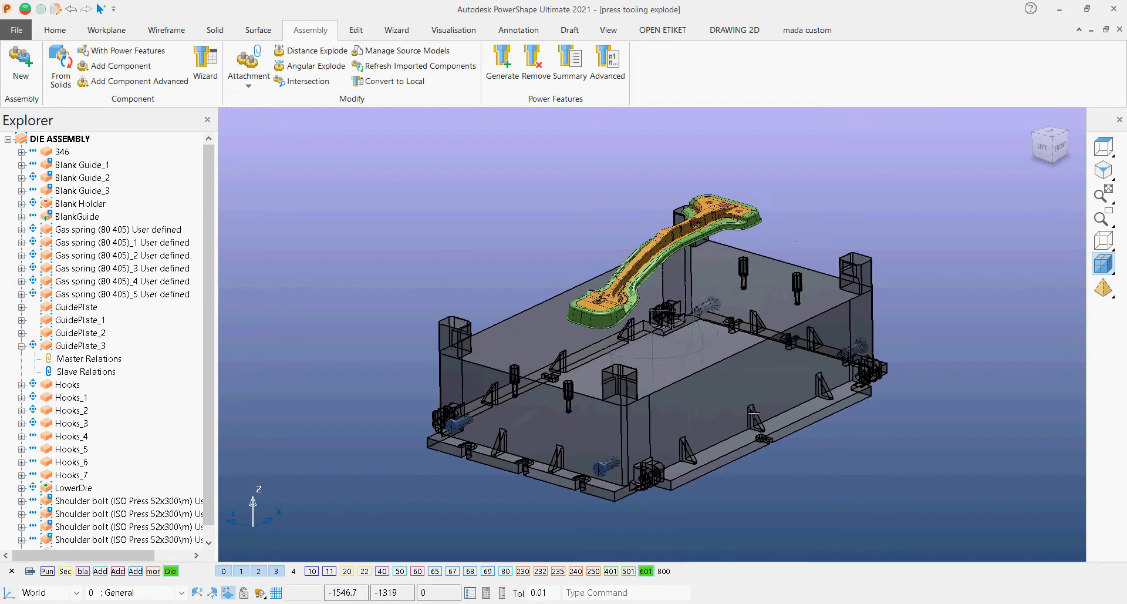
Step: Switch the display to level 501 Die Blank holder and add level 601 Die Lower back to it
{"action": "left_click", "coordinate": [646, 571]}
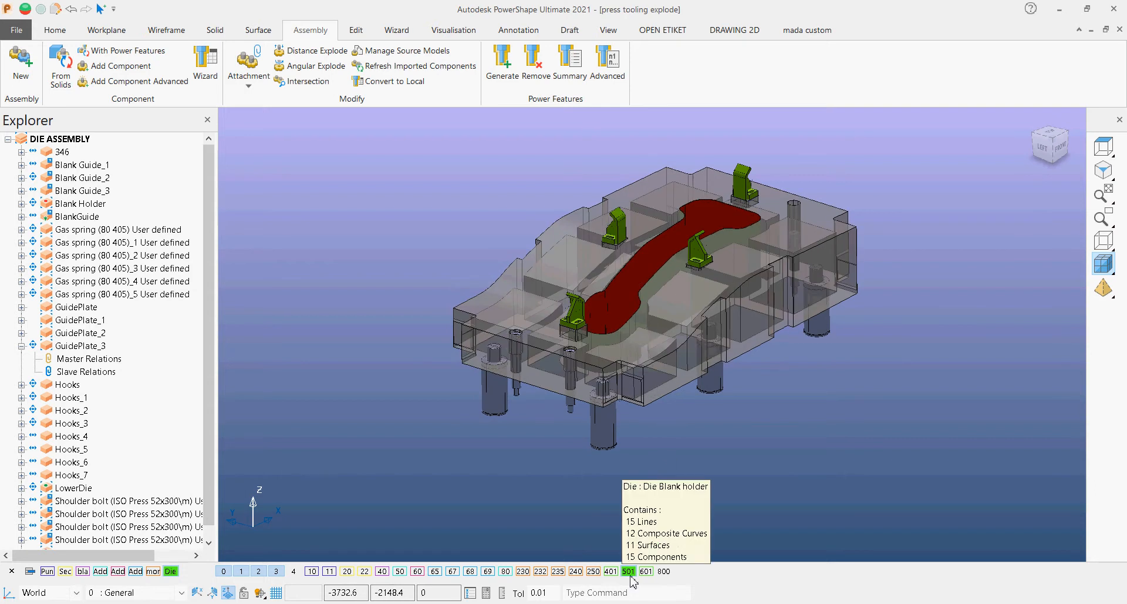
{"action": "left_click", "coordinate": [646, 571]}
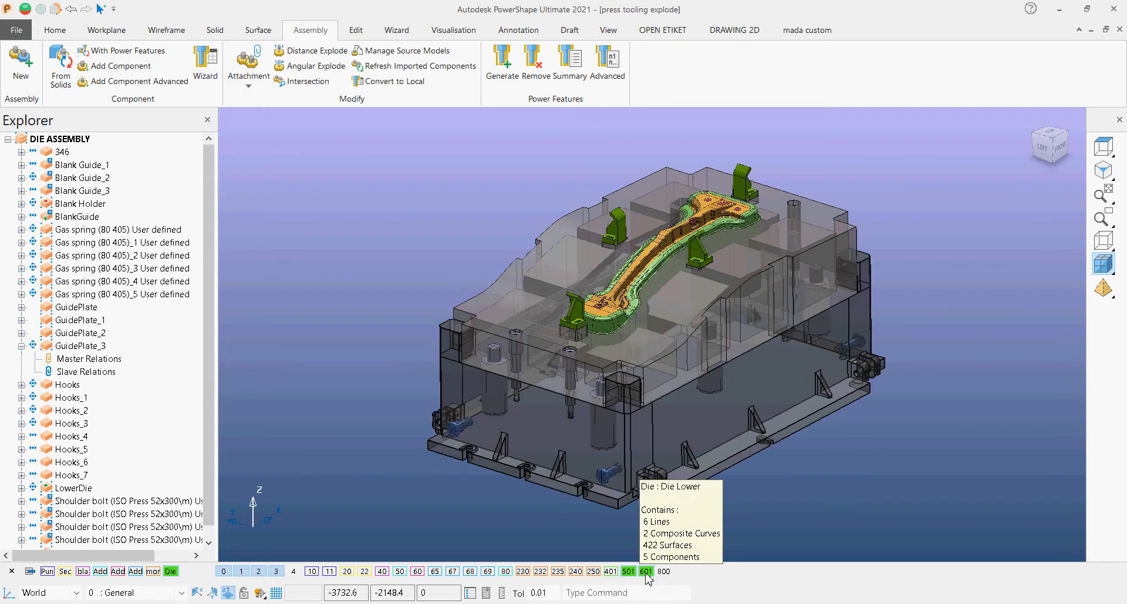
{"action": "middle_click_drag", "start_coordinate": [690, 392], "coordinate": [642, 488]}
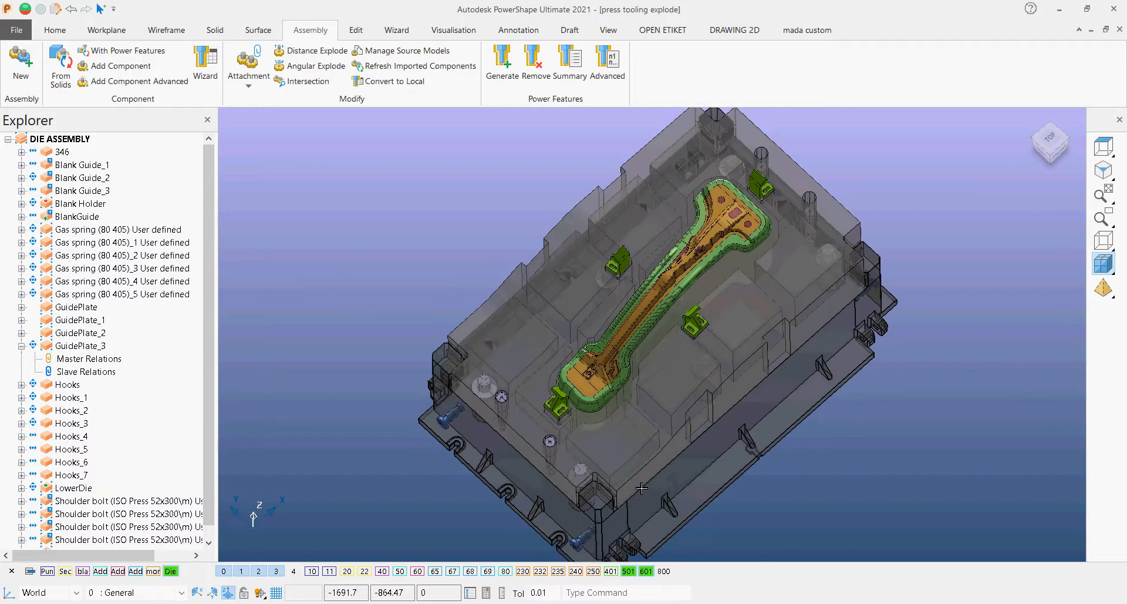
{"action": "scroll", "coordinate": [713, 274], "scroll_direction": "up", "scroll_amount": 3}
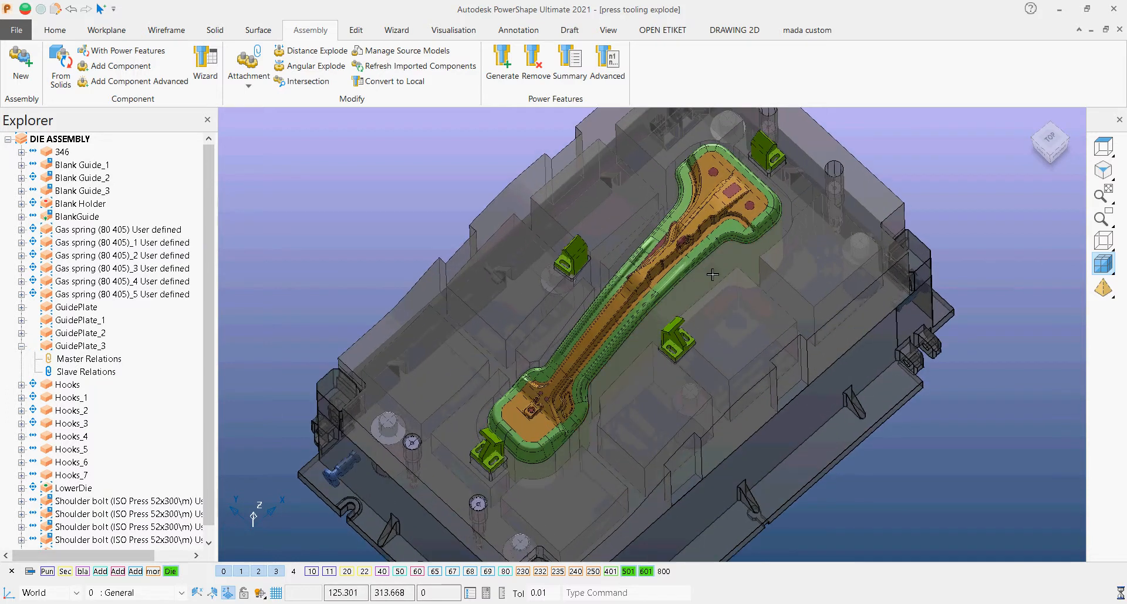
Step: Select the Blank Holder component and hide it to inspect the punch, gas springs and shoulder bolts
{"action": "left_click", "coordinate": [752, 340]}
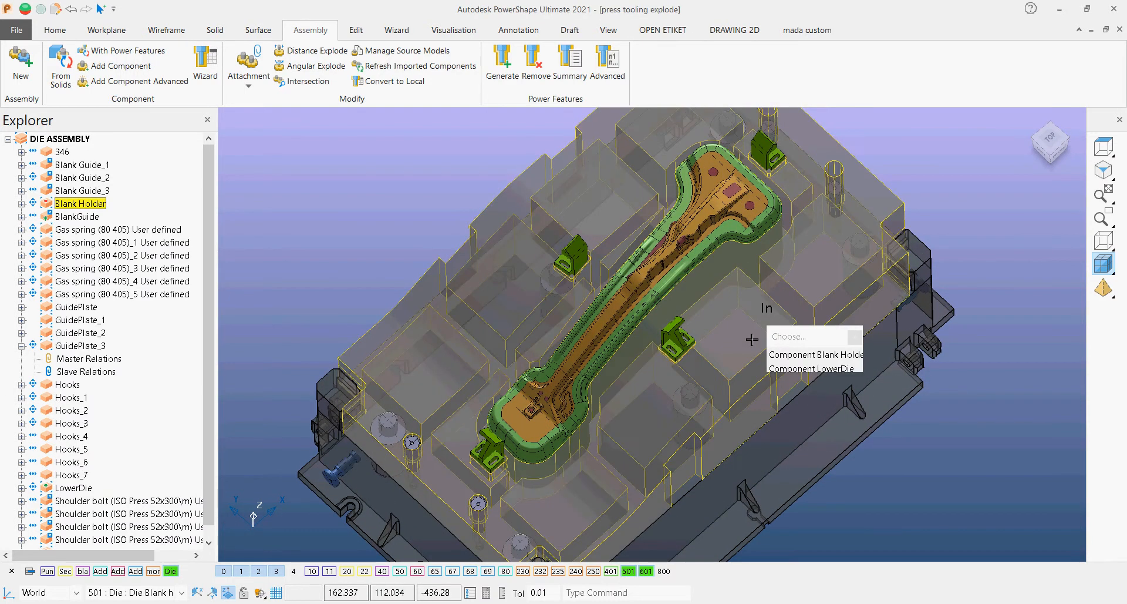
{"action": "key", "text": "Escape"}
{"action": "middle_click_drag", "start_coordinate": [748, 339], "coordinate": [828, 352]}
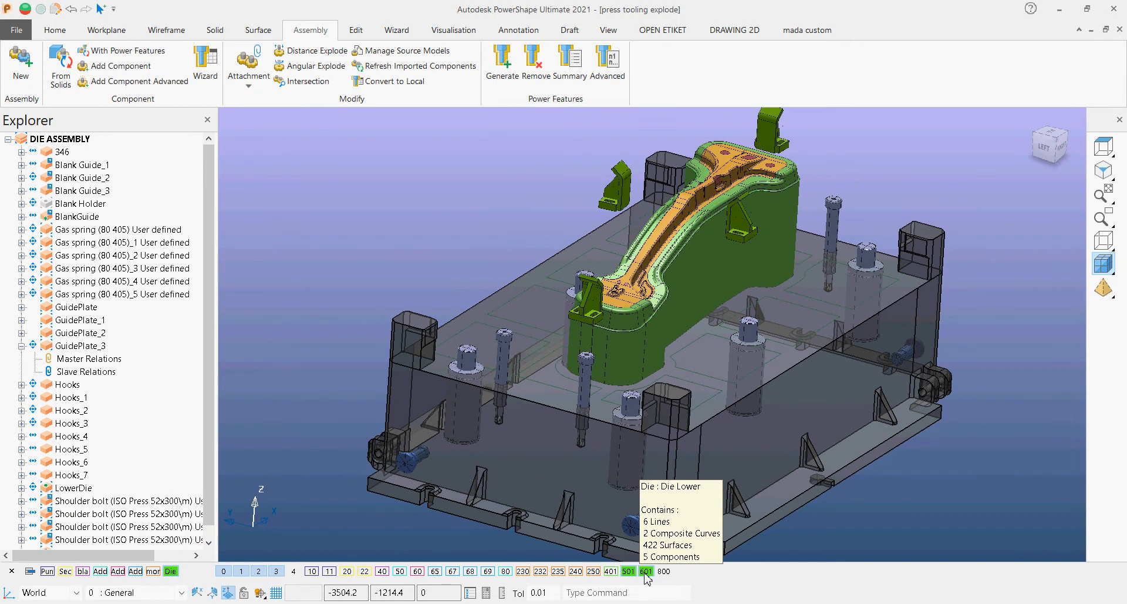
{"action": "middle_click_drag", "start_coordinate": [670, 357], "coordinate": [687, 341]}
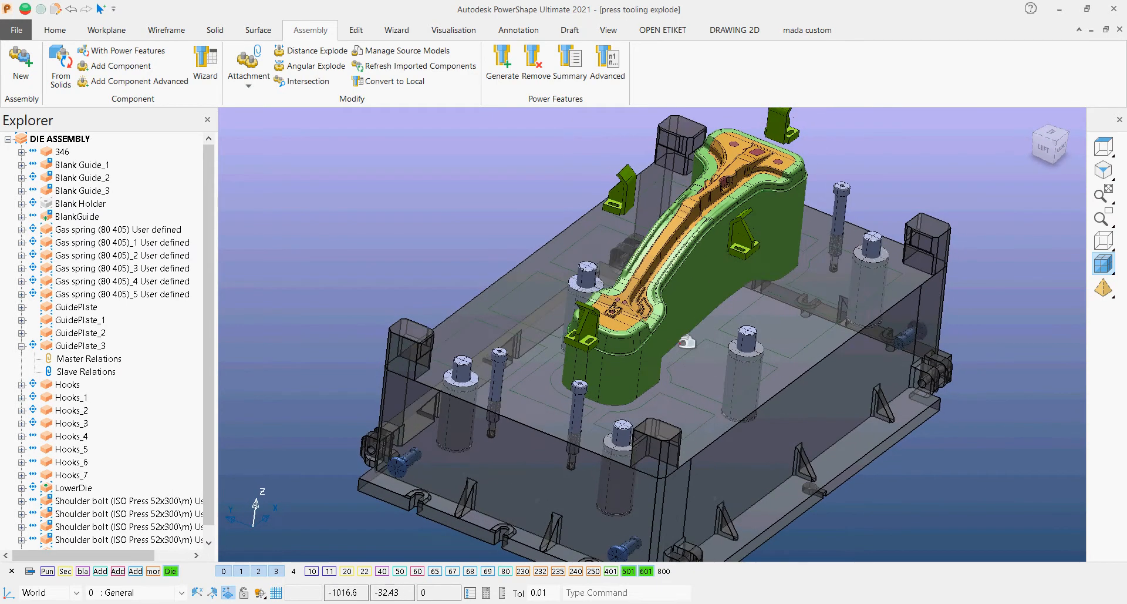
{"action": "scroll", "coordinate": [683, 298], "scroll_direction": "up", "scroll_amount": 1}
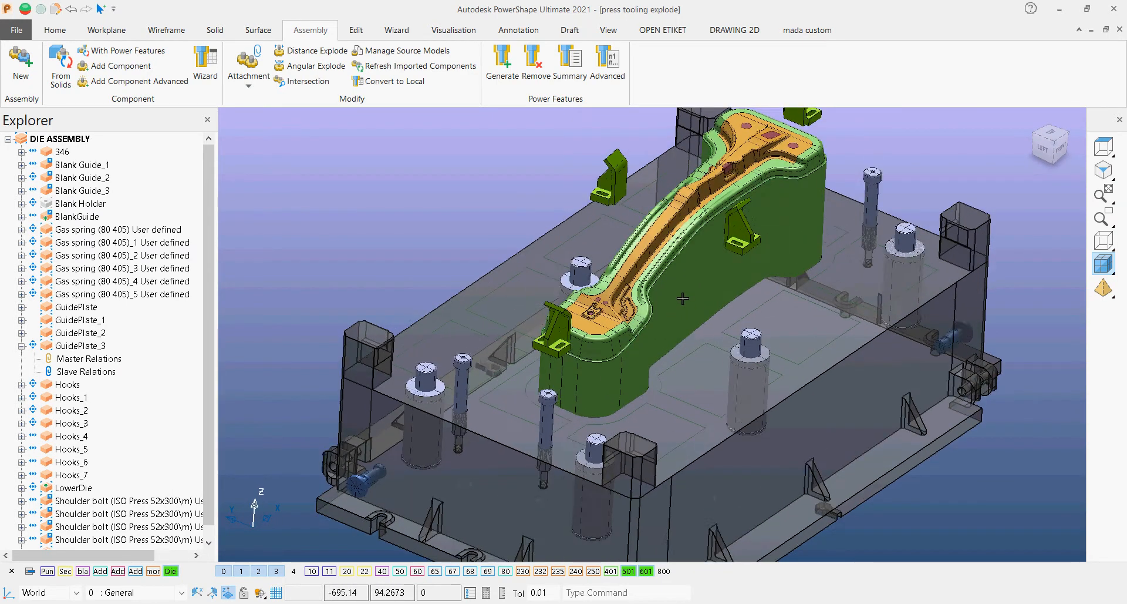
{"action": "middle_click_drag", "start_coordinate": [683, 298], "coordinate": [632, 442]}
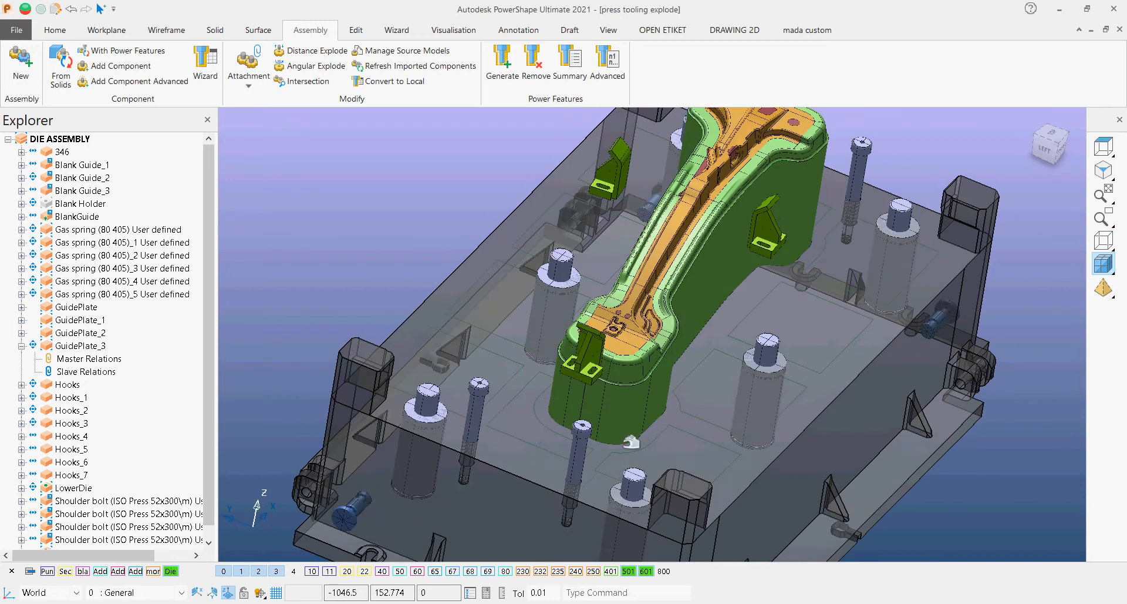
Step: Hide level 501 Die Blank holder and display only level 601 Die Lower
{"action": "left_click", "coordinate": [628, 571]}
{"action": "left_click", "coordinate": [646, 572]}
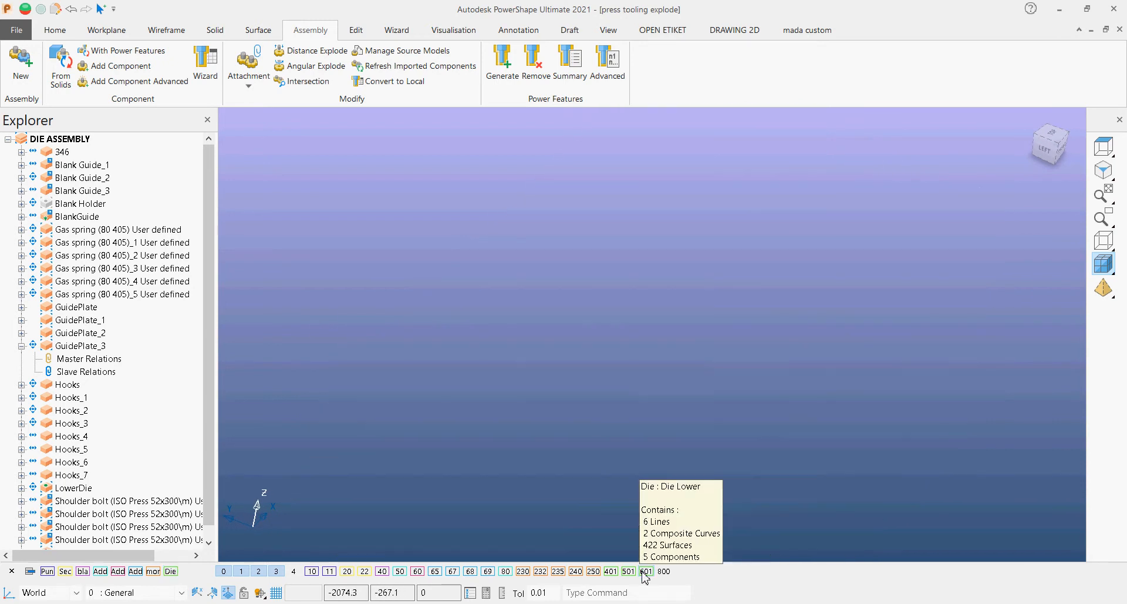
{"action": "left_click", "coordinate": [646, 572]}
{"action": "middle_click_drag", "start_coordinate": [663, 383], "coordinate": [662, 387]}
{"action": "scroll", "coordinate": [662, 388], "scroll_direction": "down", "scroll_amount": 4}
{"action": "scroll", "coordinate": [657, 395], "scroll_direction": "up", "scroll_amount": 1}
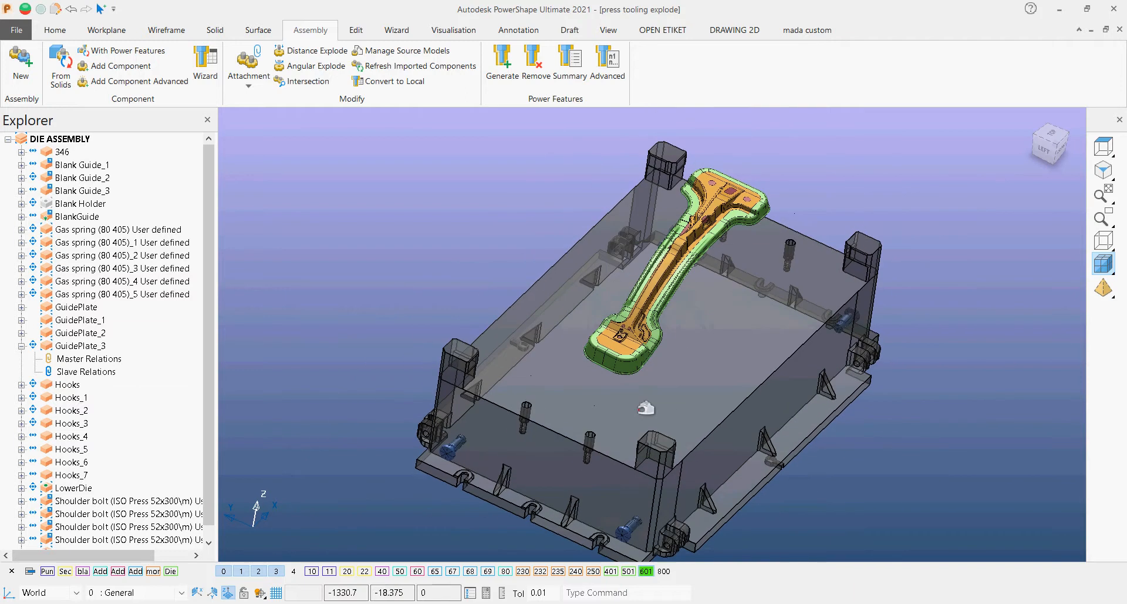
Step: Hide level 601 Die Lower, preview the Blank Holder on level 501, and leave only level 401 Die Upper displayed
{"action": "left_click", "coordinate": [646, 571]}
{"action": "left_click", "coordinate": [628, 571]}
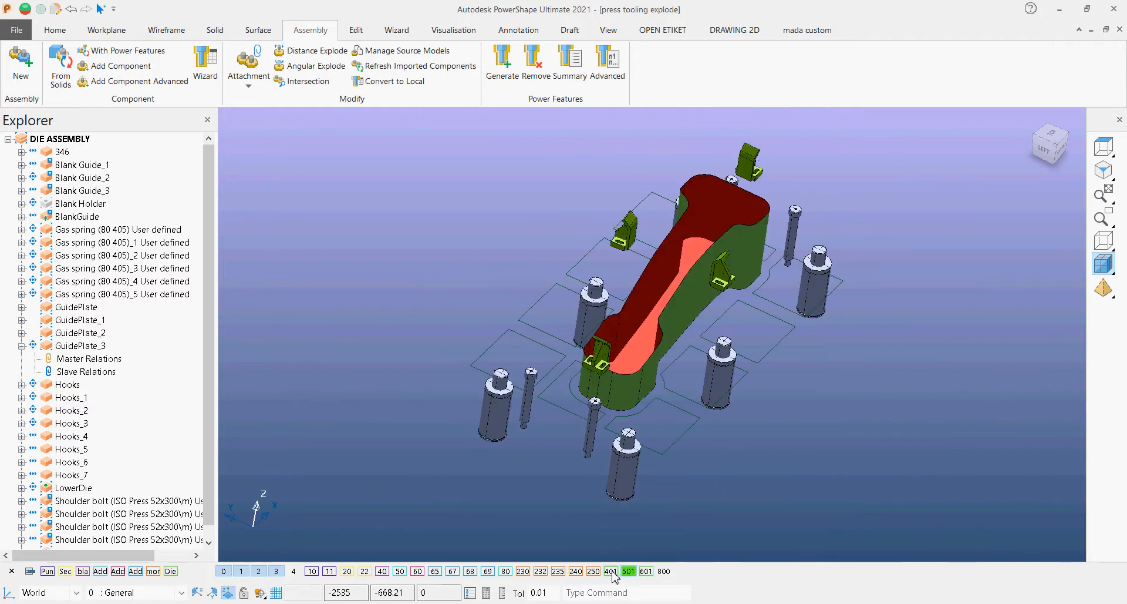
{"action": "left_click", "coordinate": [611, 572]}
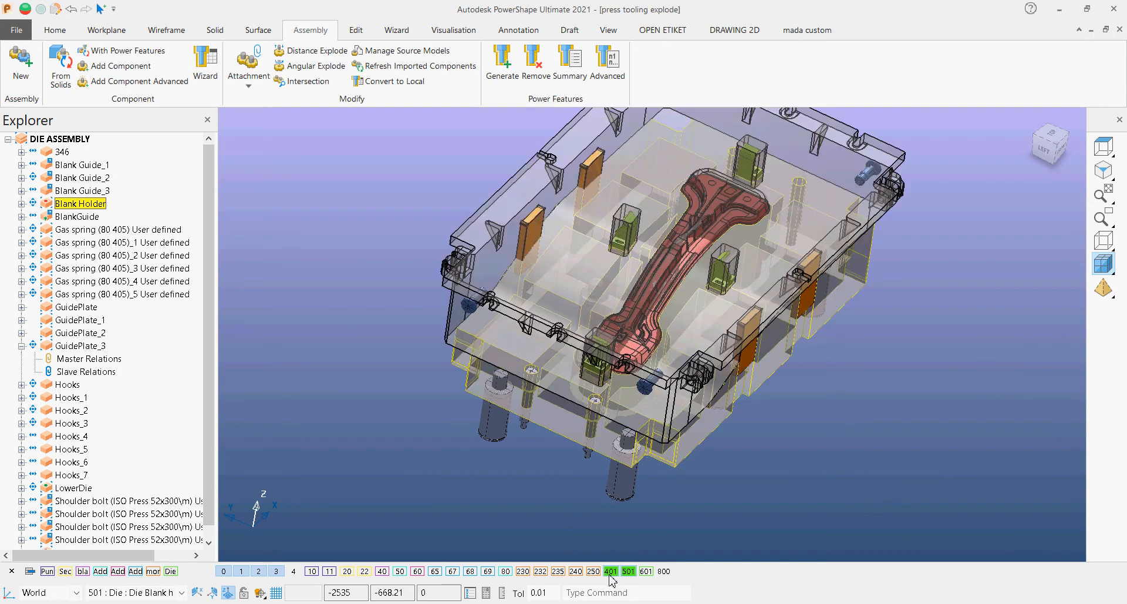
{"action": "left_click", "coordinate": [628, 571]}
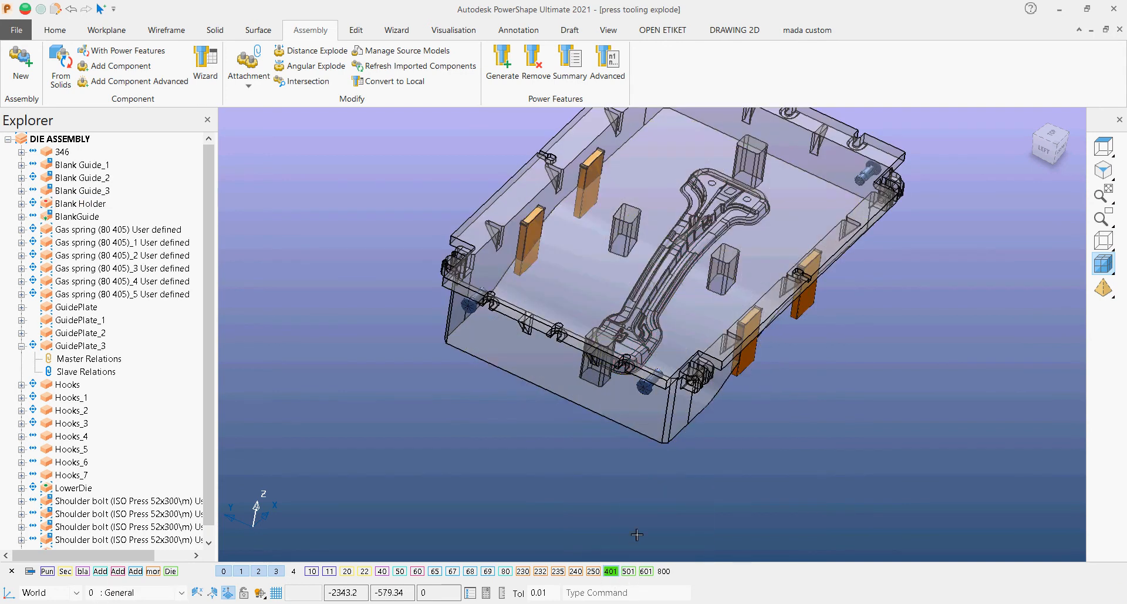
Step: Select the GuidePlate_3 component on the upper die and highlight its Slave Relations in the assembly tree
{"action": "middle_click_drag", "start_coordinate": [792, 415], "coordinate": [645, 363]}
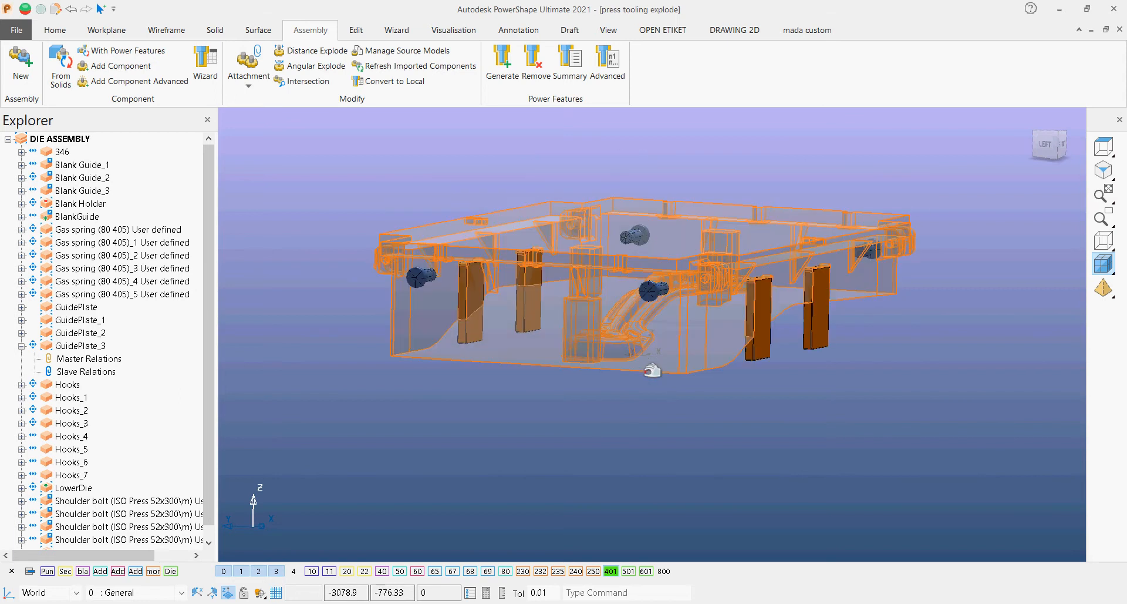
{"action": "scroll", "coordinate": [743, 378], "scroll_direction": "up", "scroll_amount": 1}
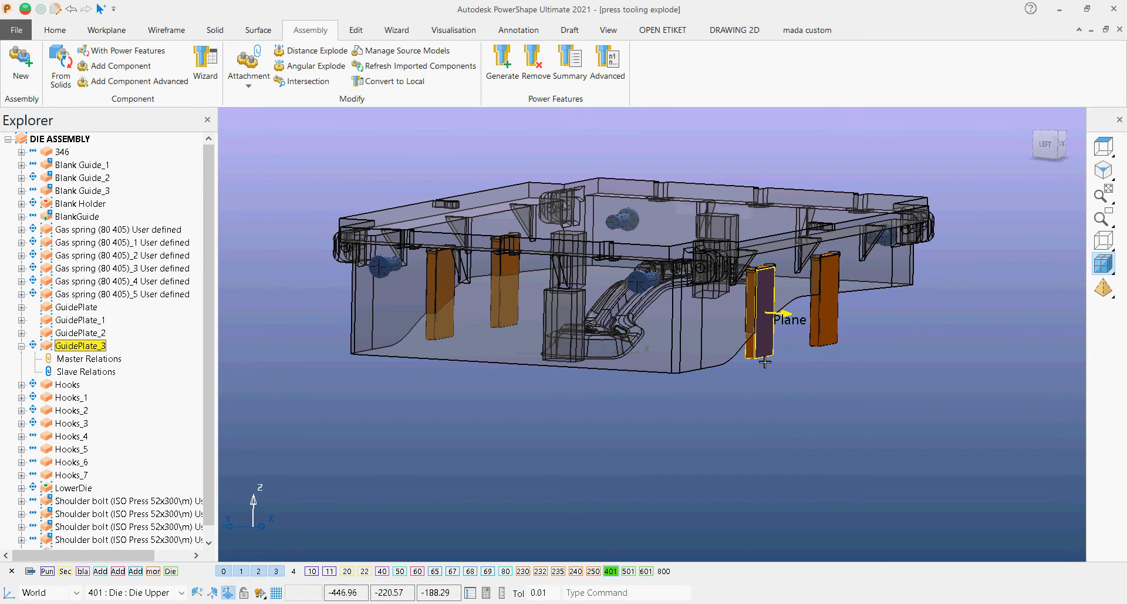
{"action": "scroll", "coordinate": [760, 375], "scroll_direction": "up", "scroll_amount": 3}
{"action": "mouse_move", "coordinate": [760, 374]}
{"action": "middle_mouse_down"}
{"action": "mouse_move", "coordinate": [793, 367]}
{"action": "mouse_move", "coordinate": [674, 379]}
{"action": "mouse_move", "coordinate": [685, 355]}
{"action": "mouse_move", "coordinate": [737, 353]}
{"action": "middle_mouse_up"}
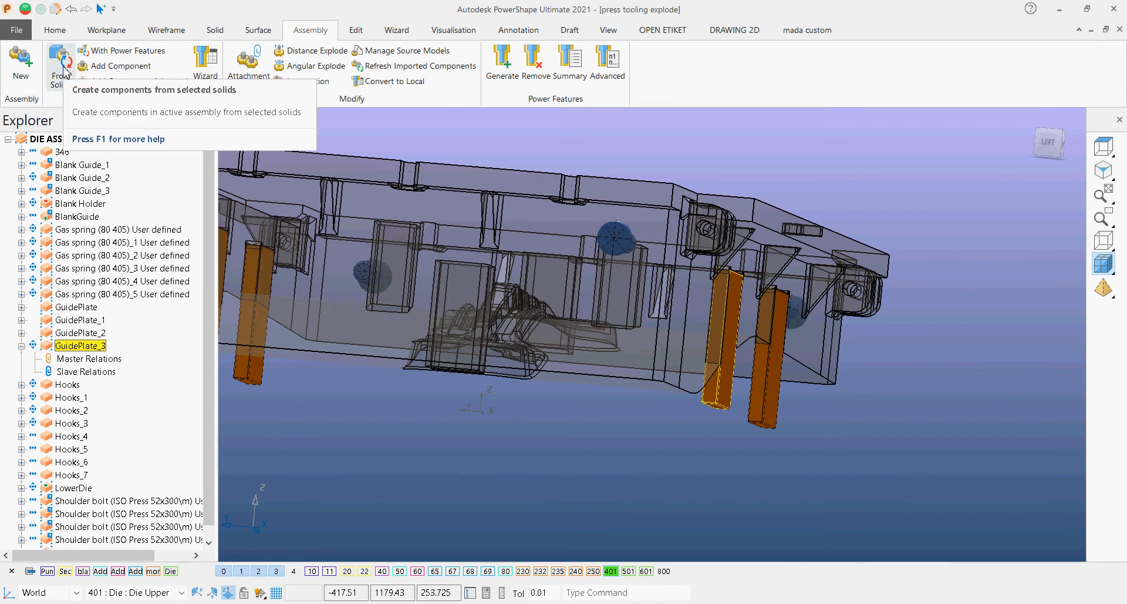
{"action": "left_click", "coordinate": [62, 267]}
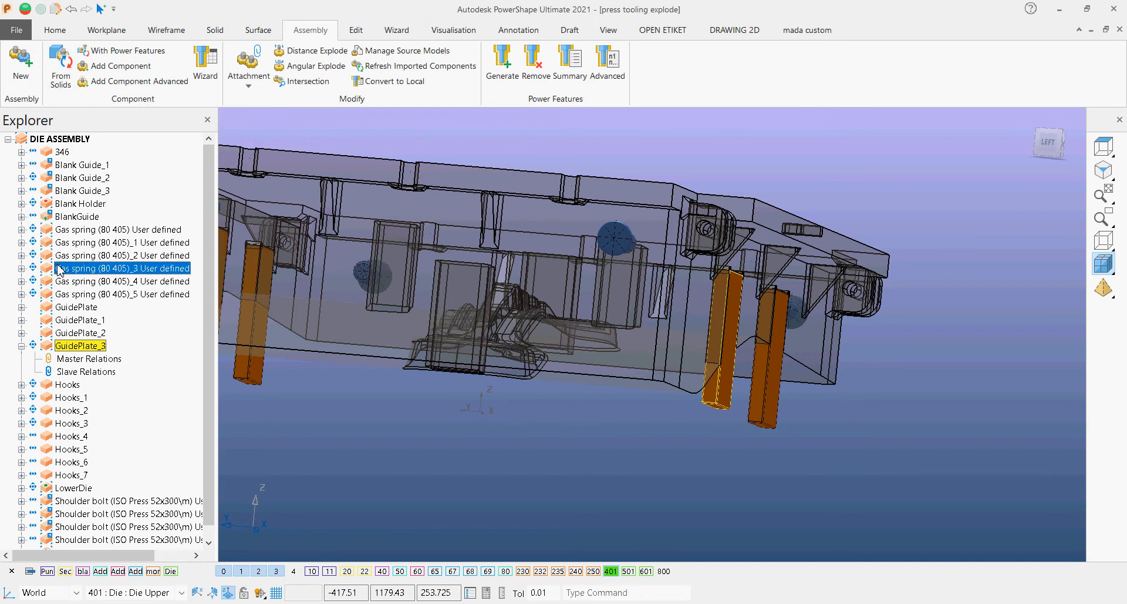
{"action": "left_click", "coordinate": [70, 371]}
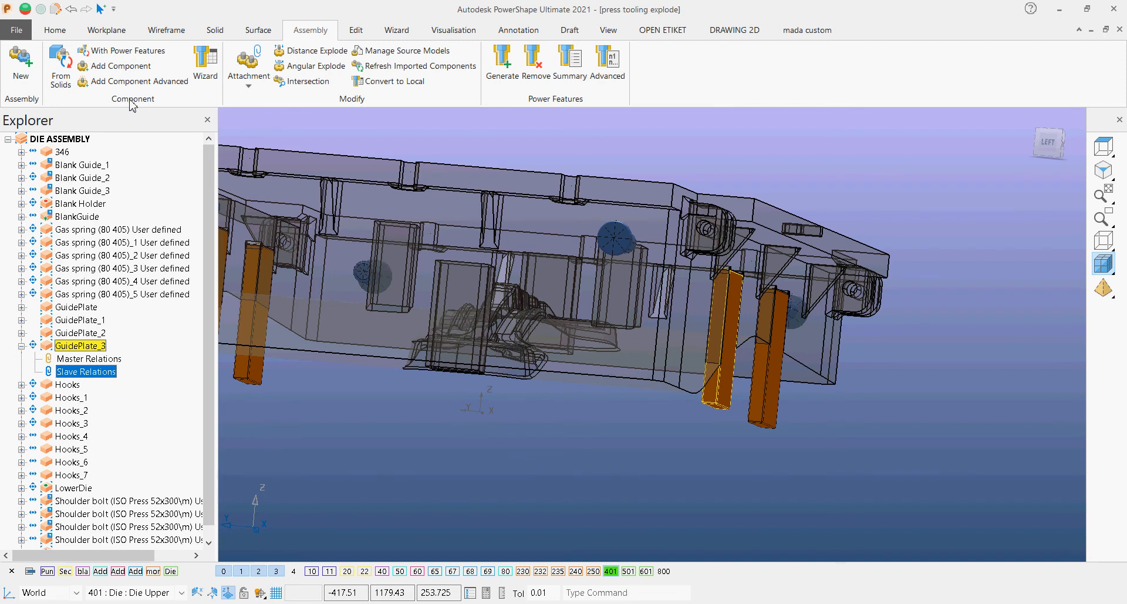
Step: Check the Master Relations and Slave Relations of GuidePlate_3 in the assembly tree and examine the plate on the upper die
{"action": "left_click", "coordinate": [89, 359]}
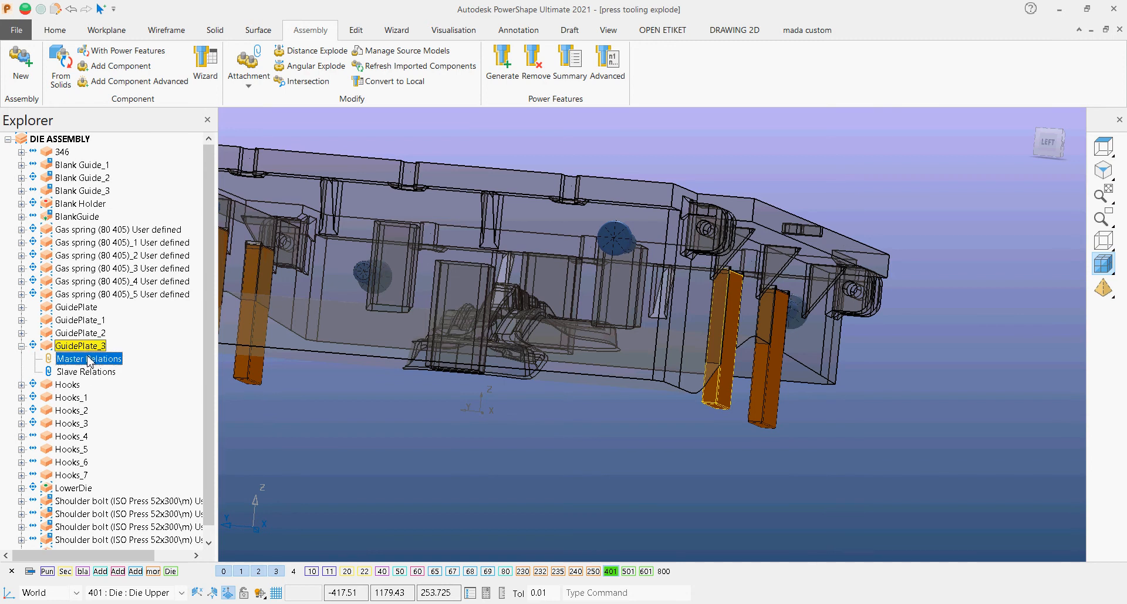
{"action": "left_click", "coordinate": [91, 372]}
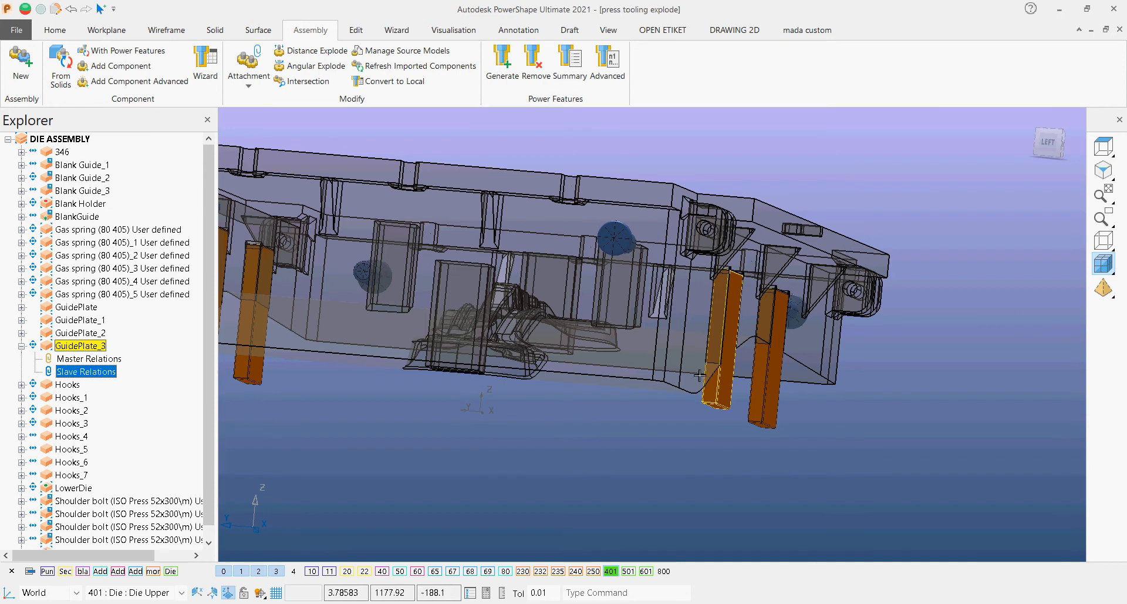
{"action": "middle_click_drag", "start_coordinate": [699, 373], "coordinate": [734, 384]}
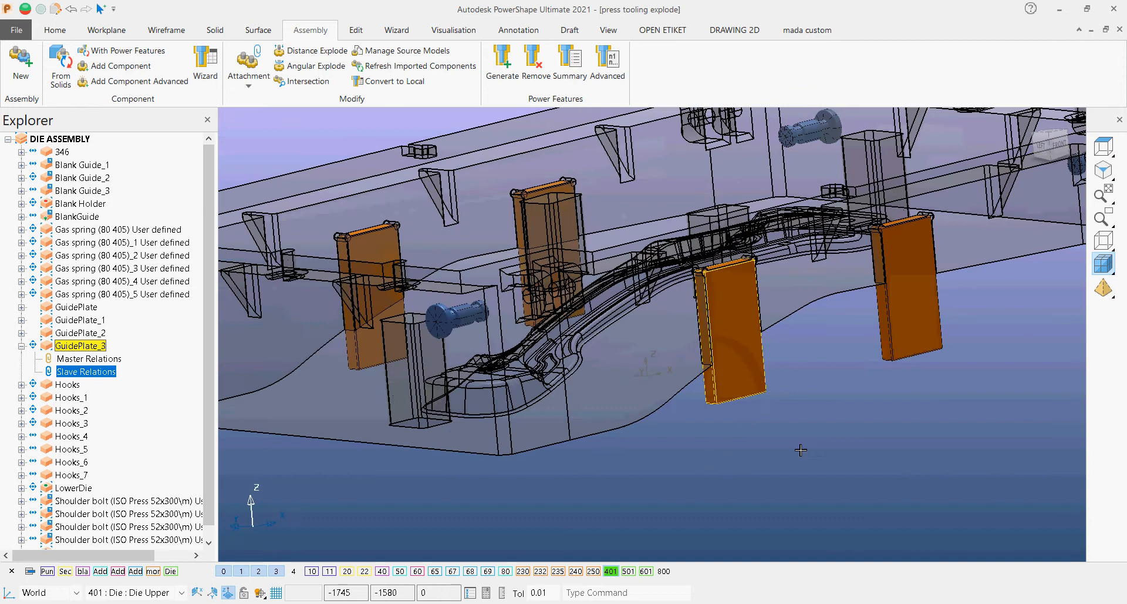
Step: Open the geometry of GuidePlate_3 for modification and expand the feature list of its GuidePlate_1 main solid
{"action": "right_click", "coordinate": [749, 380]}
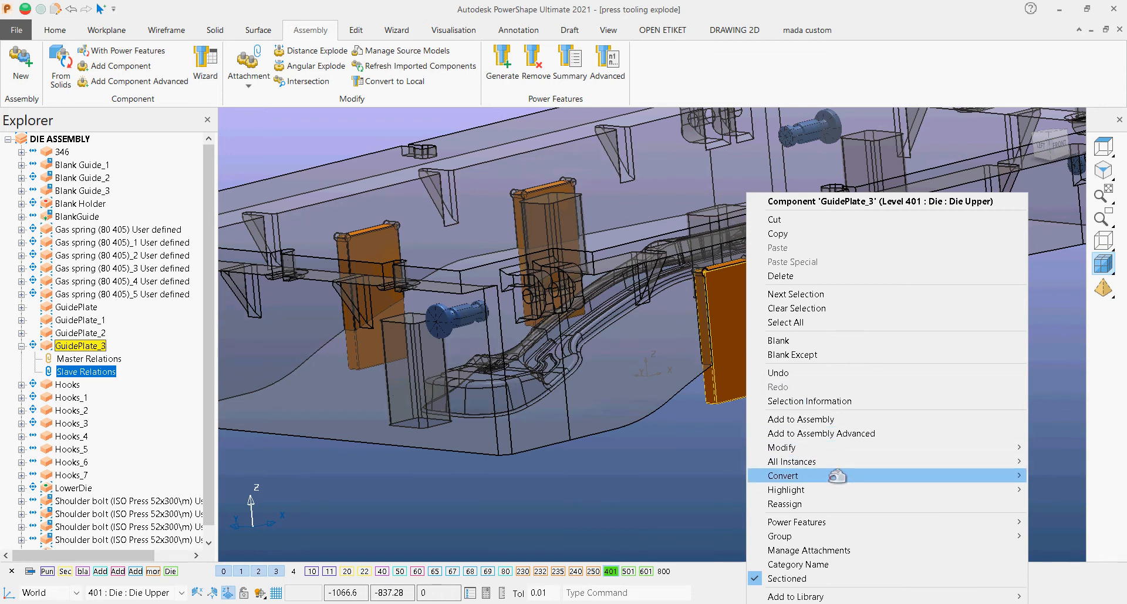
{"action": "mouse_move", "coordinate": [838, 476]}
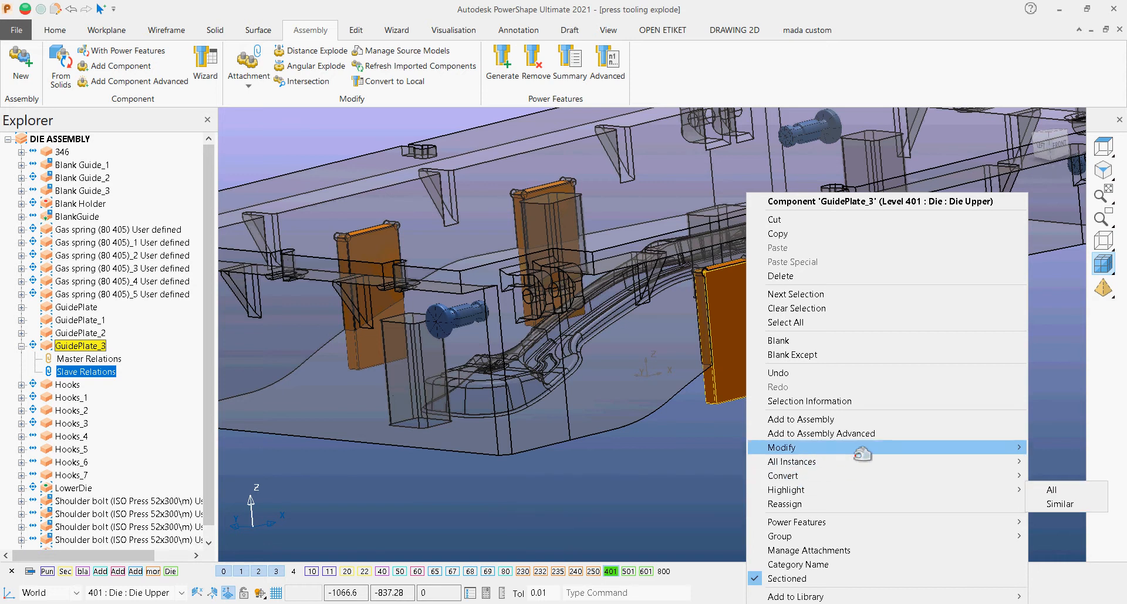
{"action": "mouse_move", "coordinate": [867, 447]}
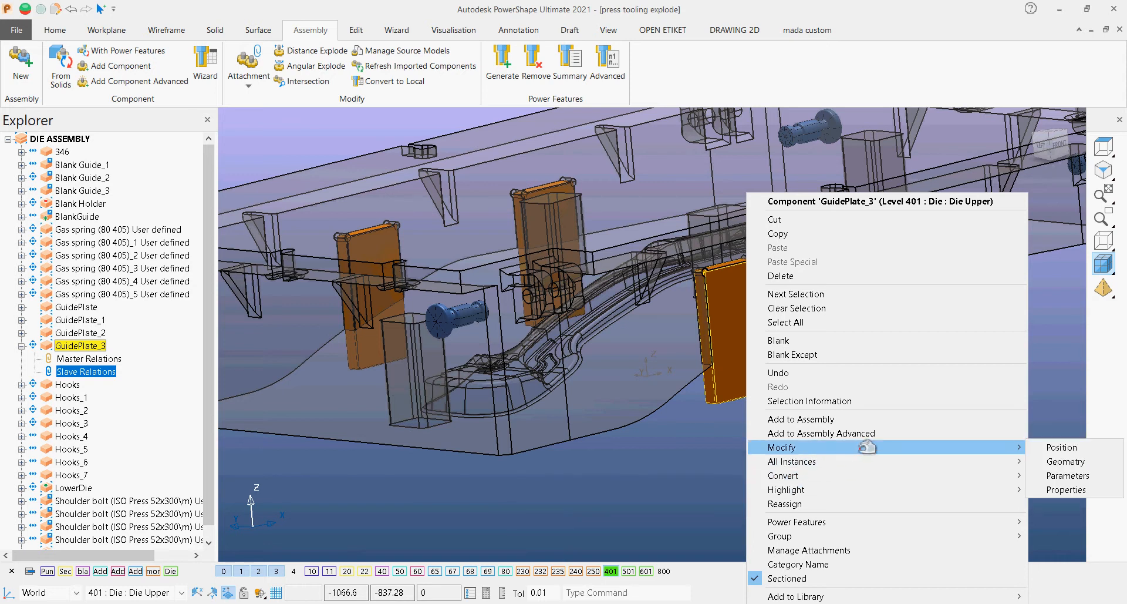
{"action": "left_click", "coordinate": [1095, 464]}
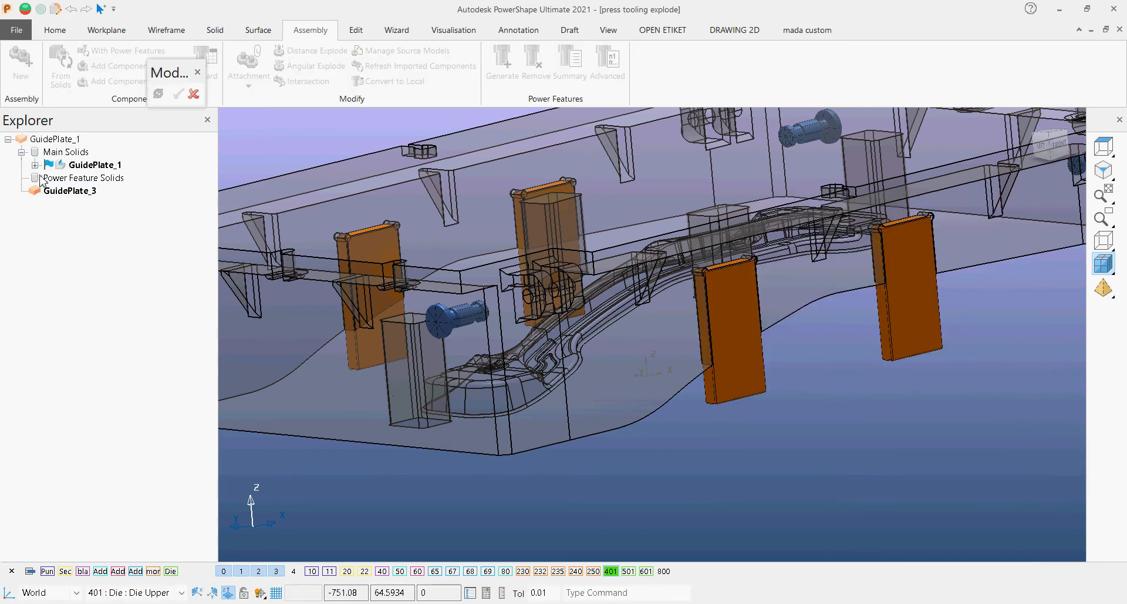
{"action": "left_click", "coordinate": [61, 166]}
{"action": "left_click", "coordinate": [35, 165]}
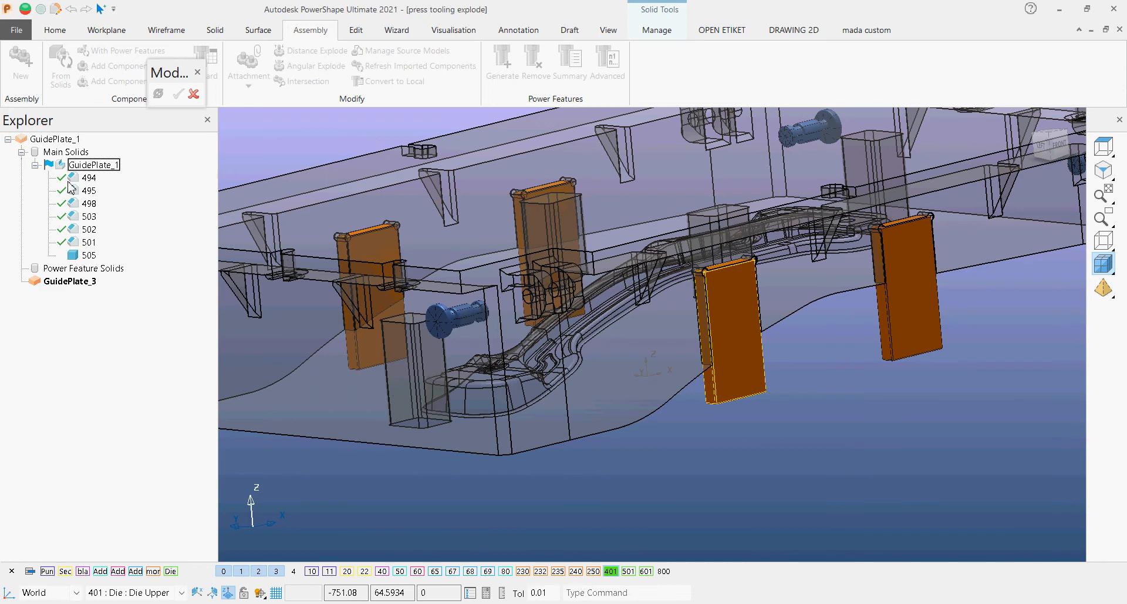
Step: Isolate the guide plate solid, inspect it from several sides, and cancel the geometry modification
{"action": "left_click", "coordinate": [88, 216]}
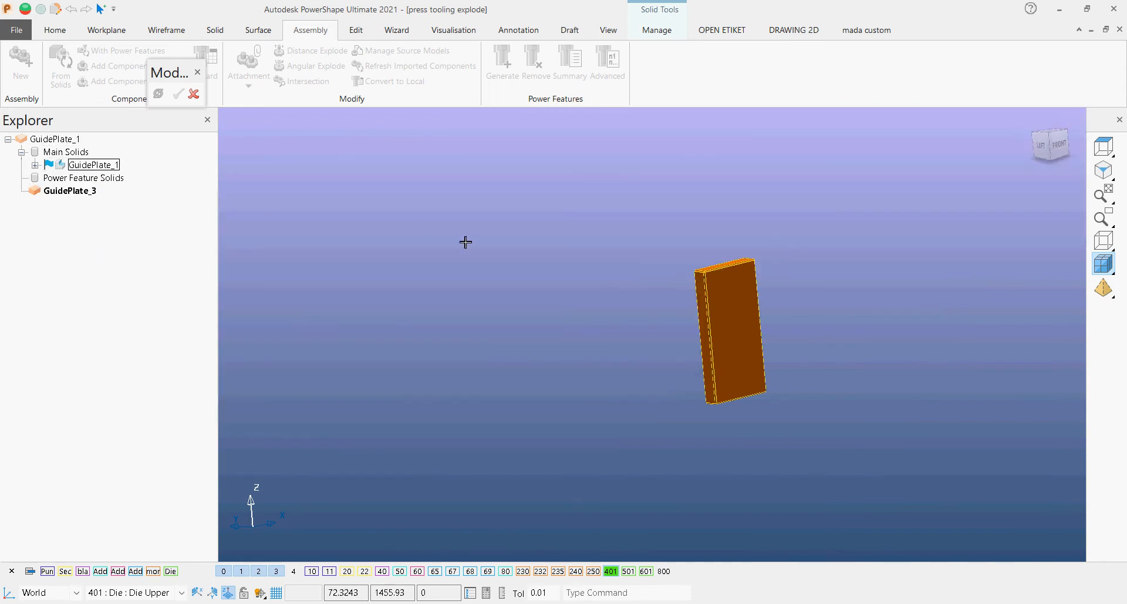
{"action": "middle_click_drag", "start_coordinate": [463, 242], "coordinate": [723, 384]}
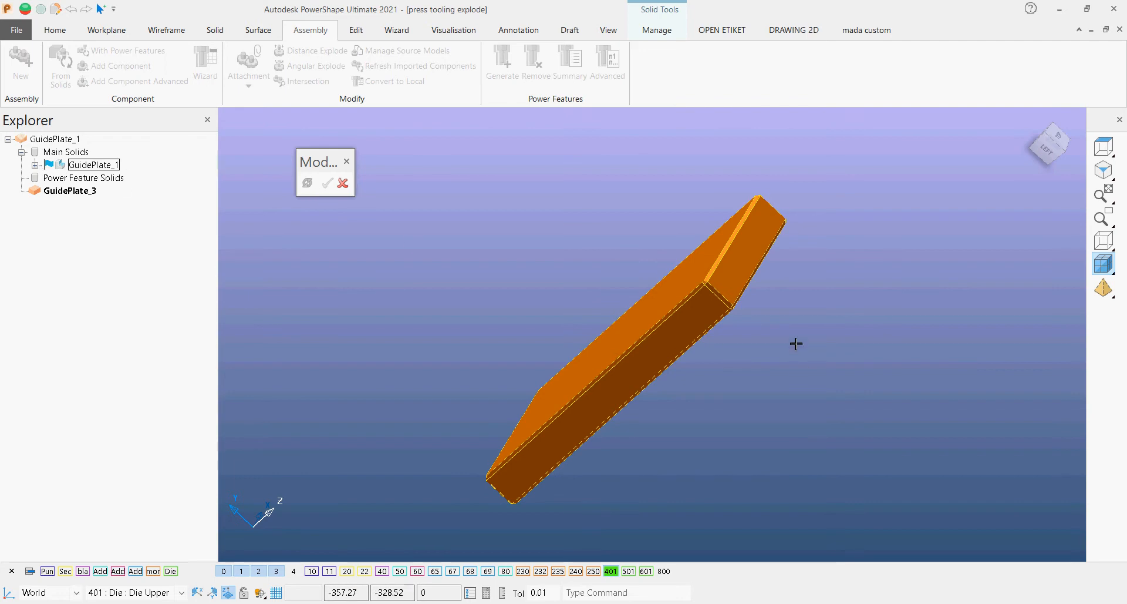
{"action": "right_click", "coordinate": [700, 322]}
{"action": "left_click", "coordinate": [462, 245]}
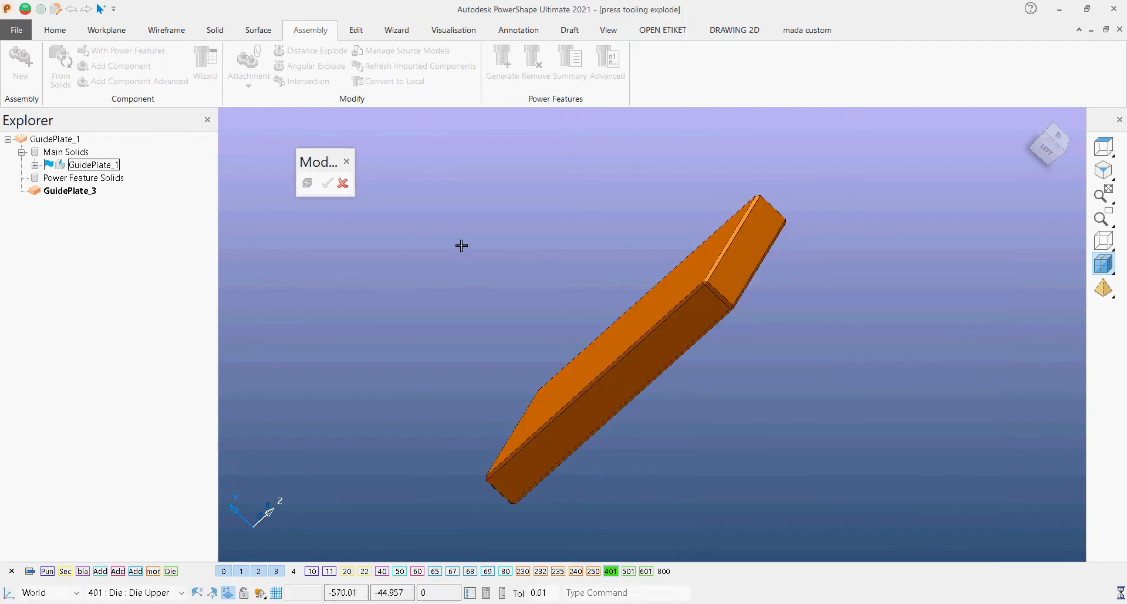
{"action": "left_click", "coordinate": [344, 185]}
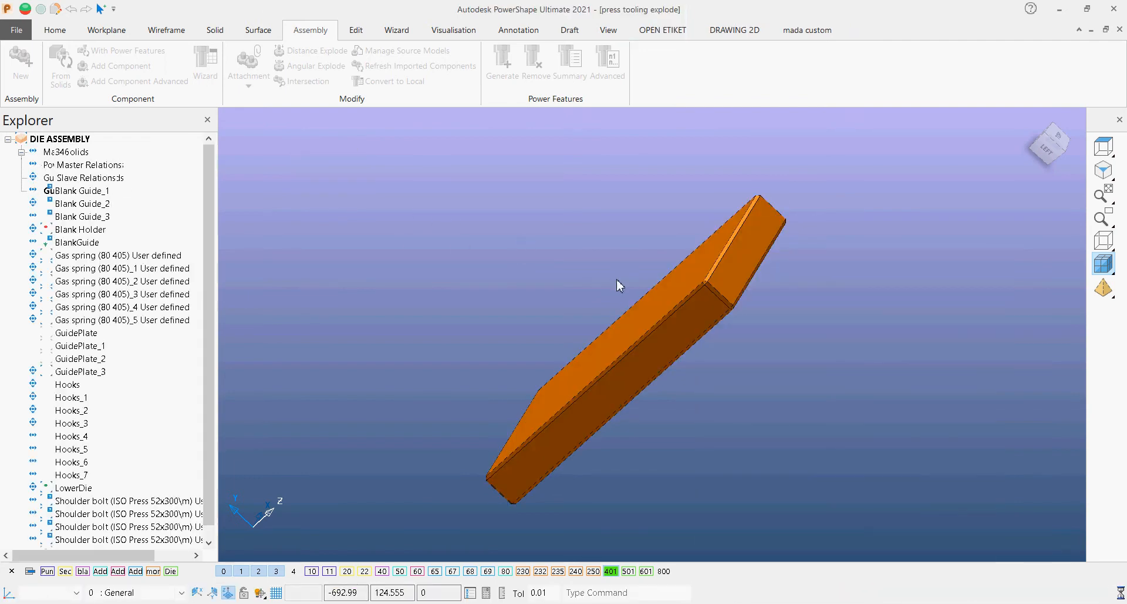
Step: Expand the relations of GuidePlate_3 in the assembly tree and bring the hidden upper die components back into view
{"action": "middle_click_drag", "start_coordinate": [757, 332], "coordinate": [668, 321]}
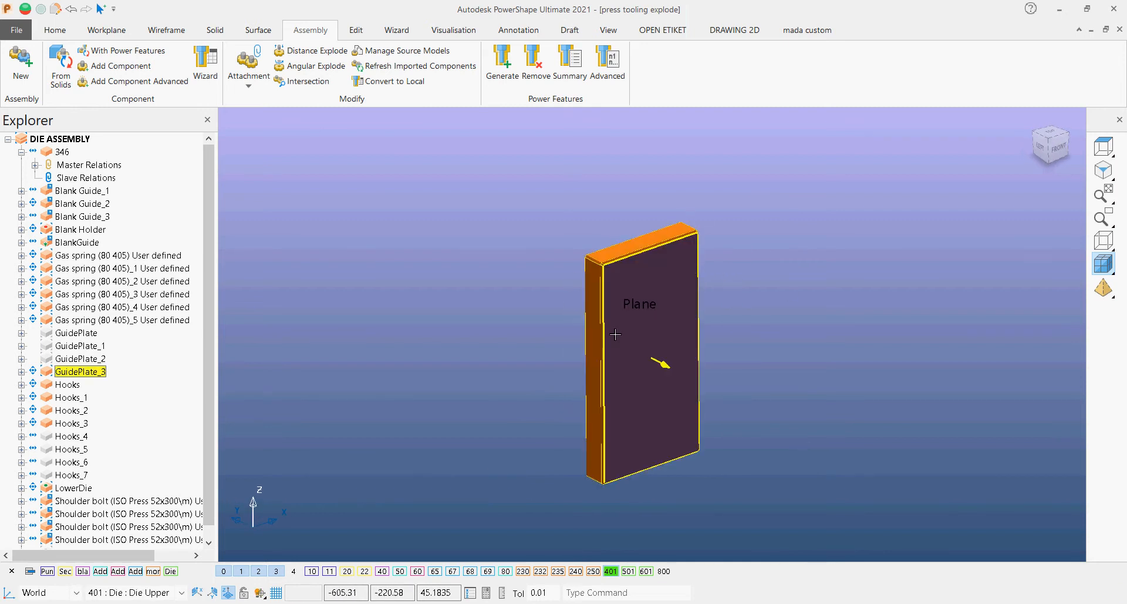
{"action": "left_click", "coordinate": [653, 305]}
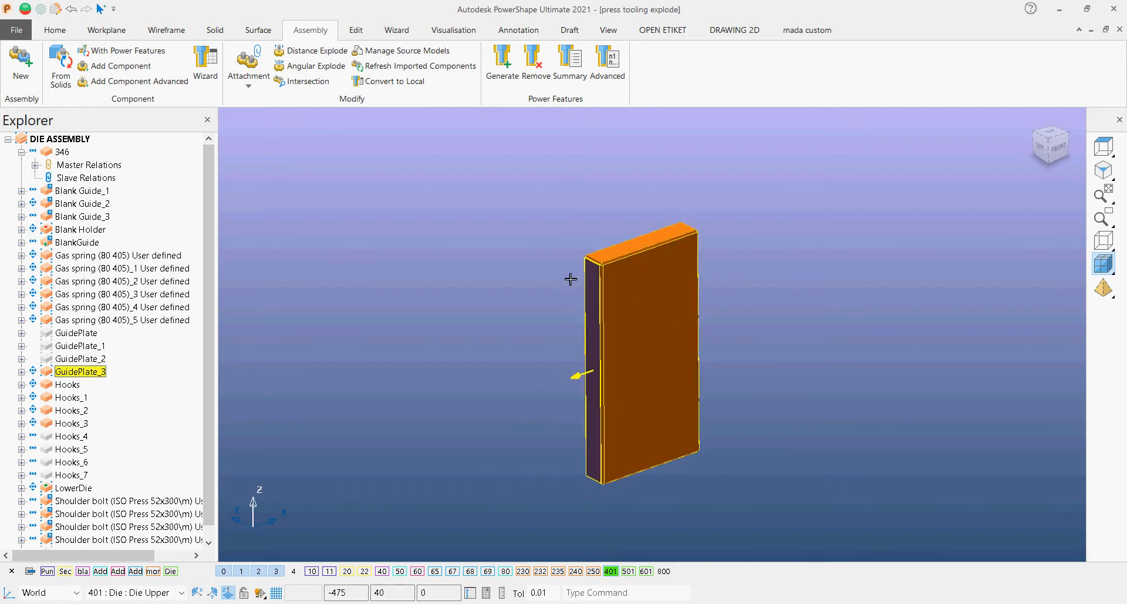
{"action": "left_click", "coordinate": [22, 372]}
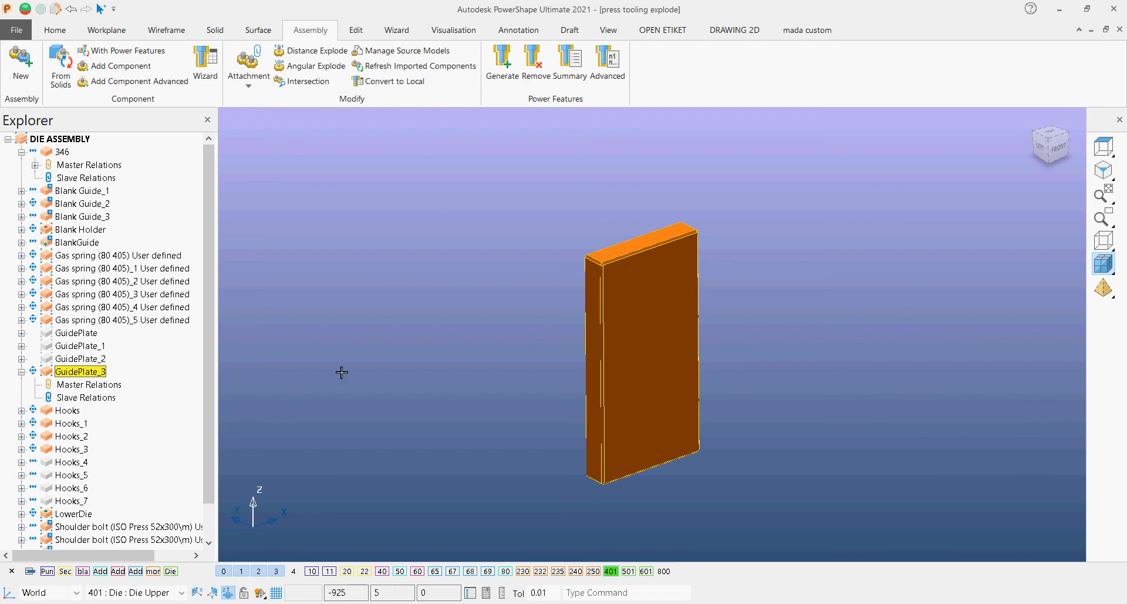
{"action": "key", "text": "ctrl+l"}
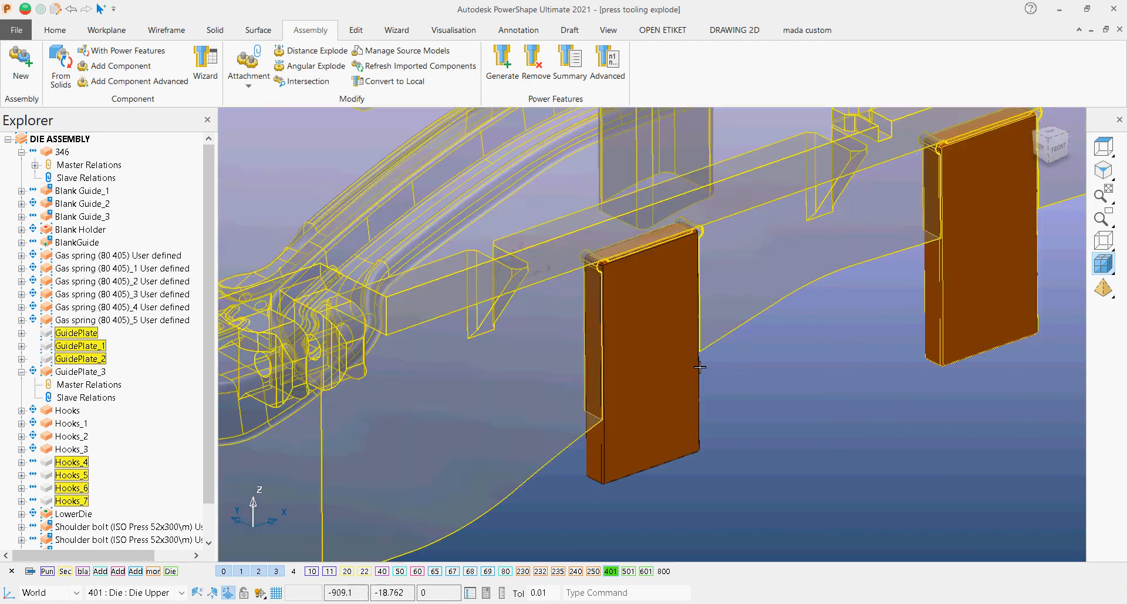
Step: Clear the current selection, reselect GuidePlate_3 on the upper die, and check its Master Relations and Slave Relations
{"action": "scroll", "coordinate": [690, 380], "scroll_direction": "down", "scroll_amount": 2}
{"action": "middle_click_drag", "start_coordinate": [691, 402], "coordinate": [615, 417]}
{"action": "left_click", "coordinate": [355, 32]}
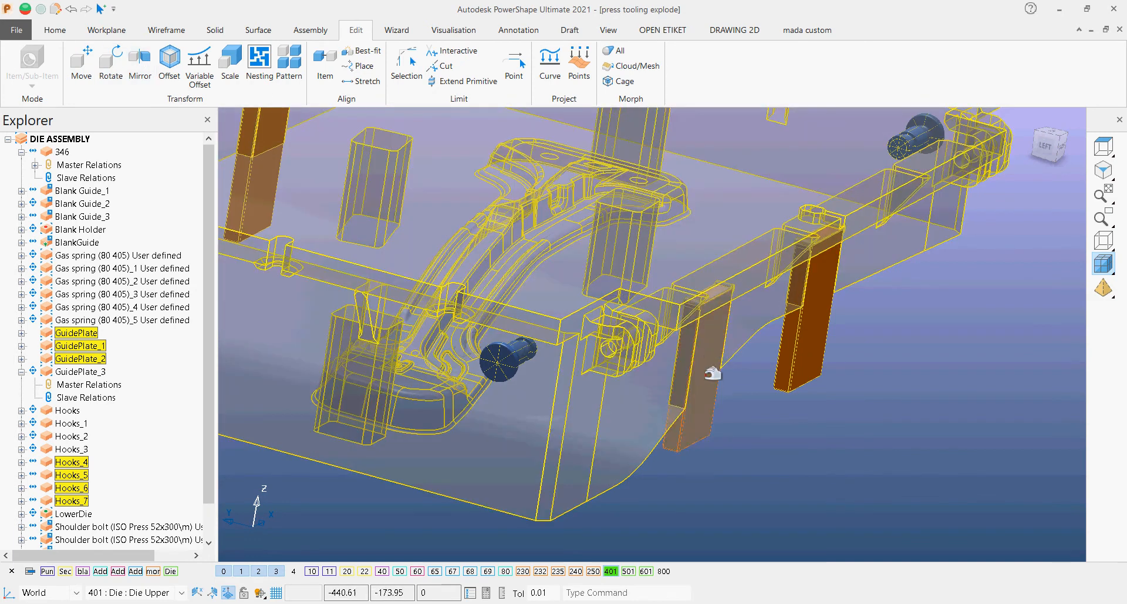
{"action": "left_click", "coordinate": [745, 445]}
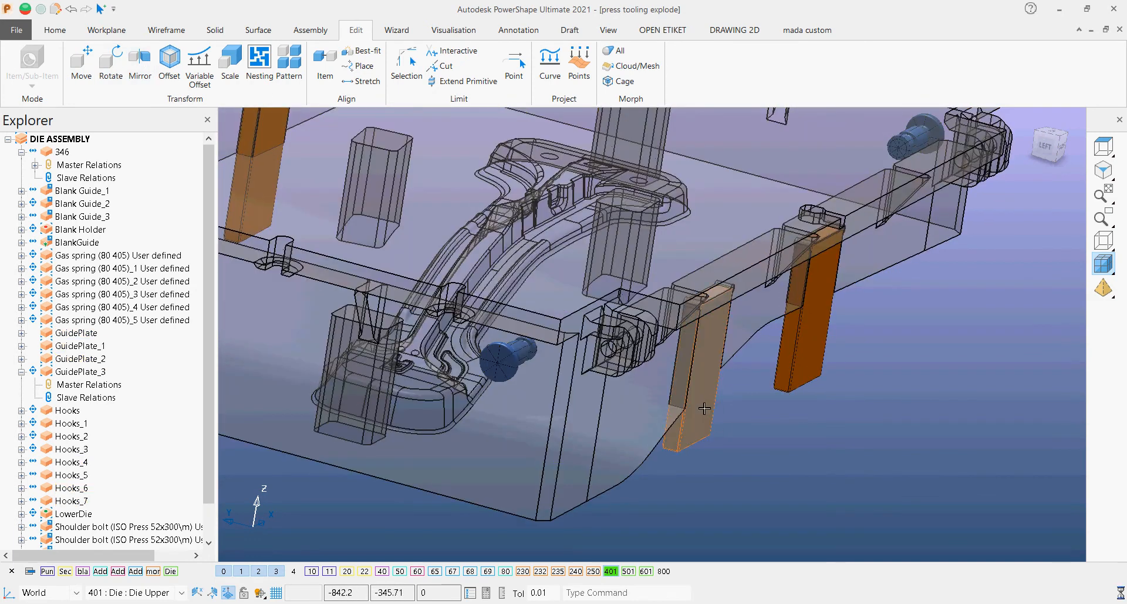
{"action": "left_click", "coordinate": [705, 408]}
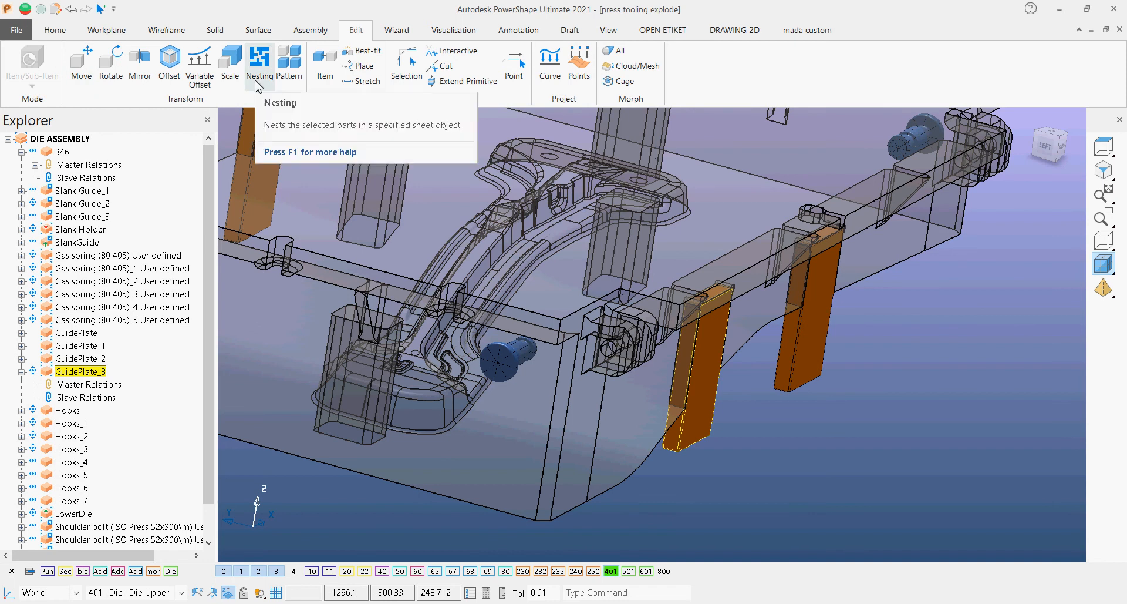
{"action": "left_click", "coordinate": [311, 30]}
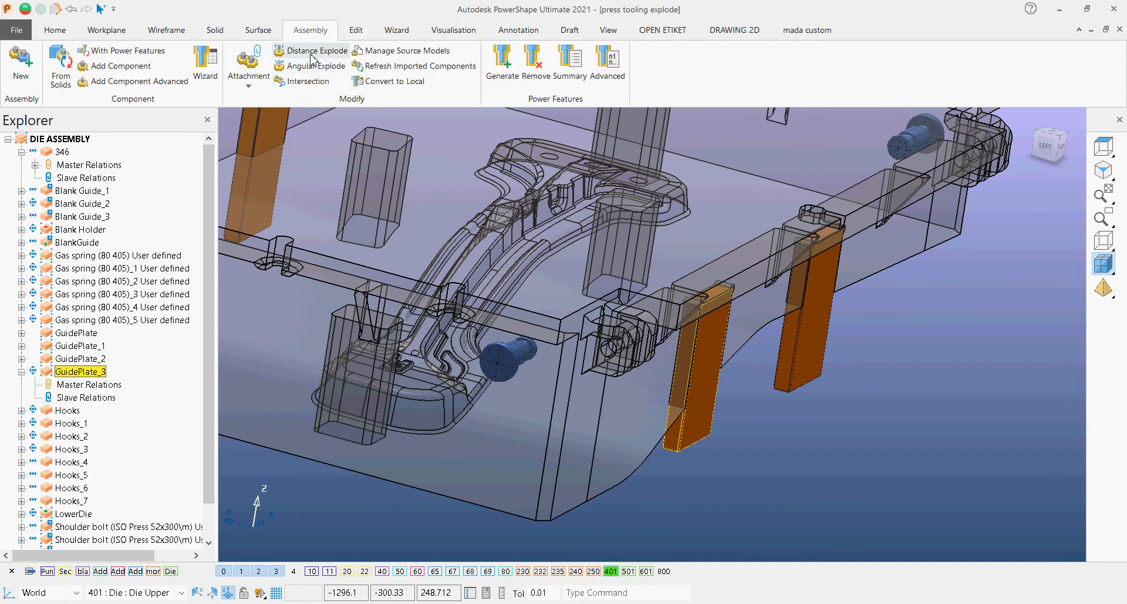
{"action": "left_click", "coordinate": [95, 386]}
{"action": "left_click", "coordinate": [94, 397]}
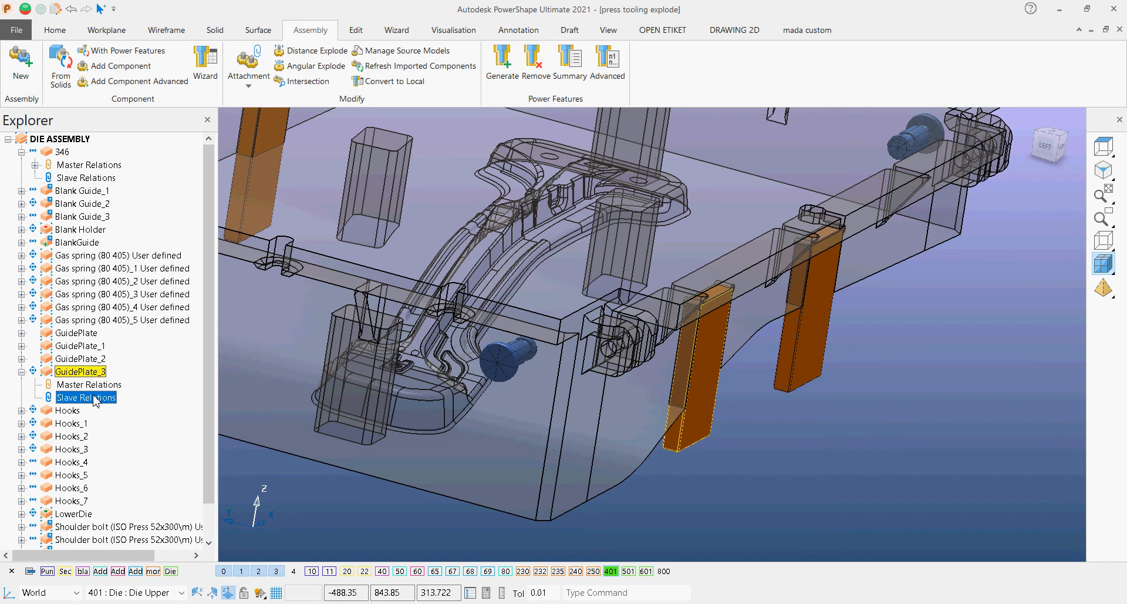
Step: Modify the position of the UpperDie component through its Coincident[2] Blank Holder relation, applying a relative Z of -850
{"action": "left_click", "coordinate": [802, 443]}
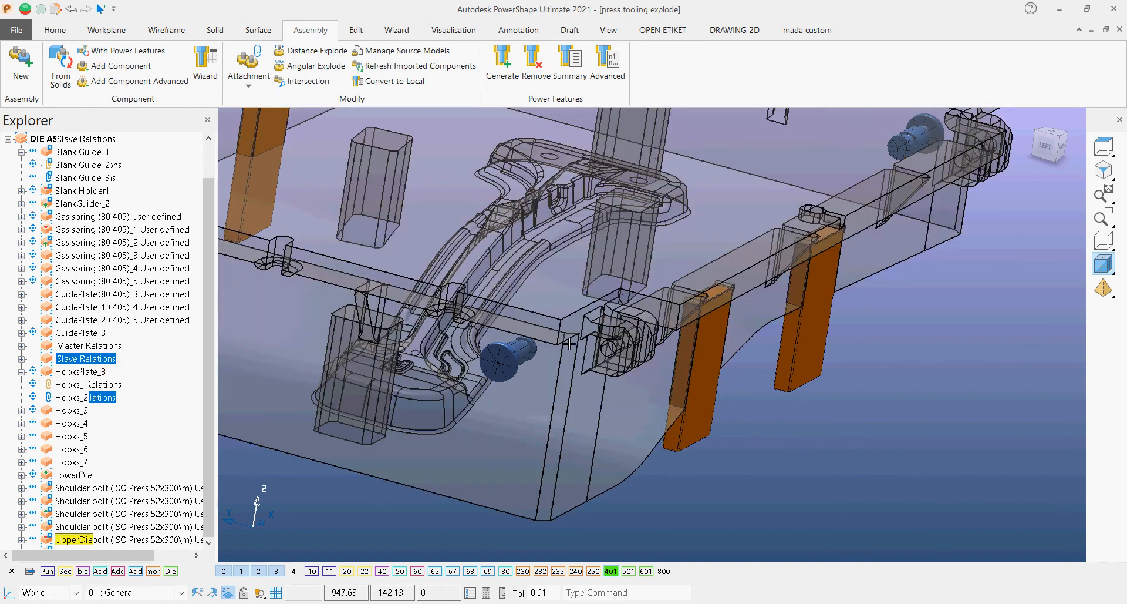
{"action": "scroll", "coordinate": [652, 339], "scroll_direction": "down", "scroll_amount": 2}
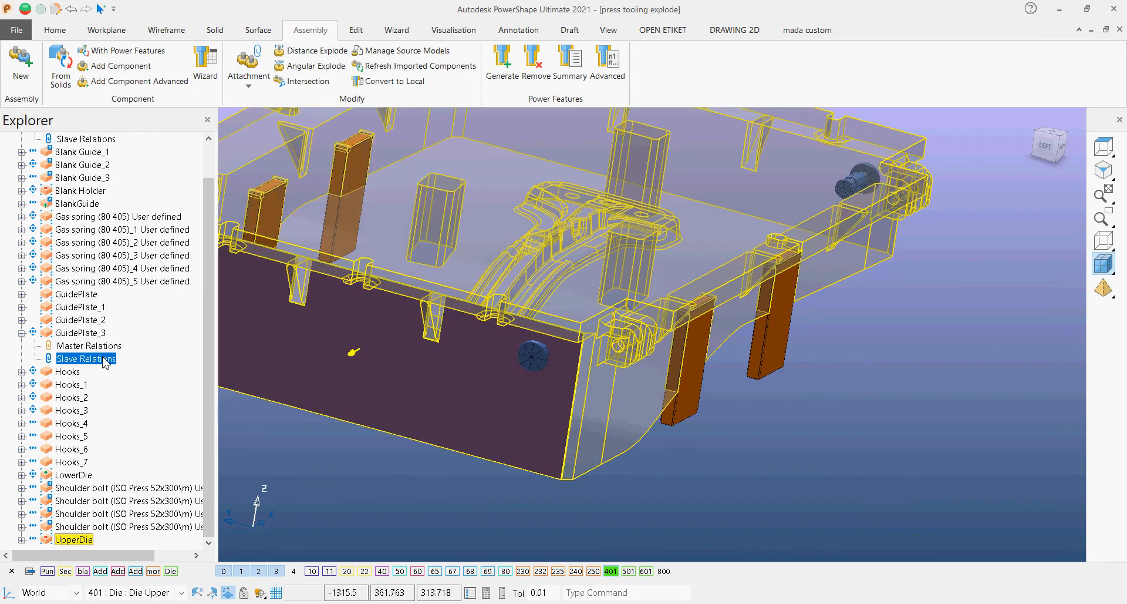
{"action": "right_click", "coordinate": [585, 297]}
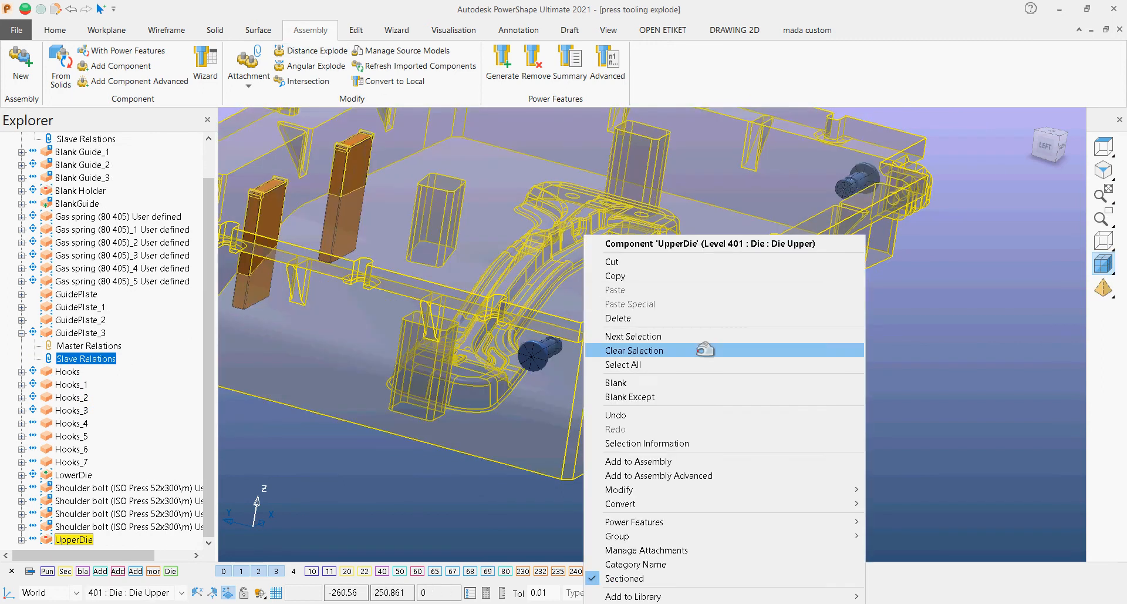
{"action": "mouse_move", "coordinate": [784, 503]}
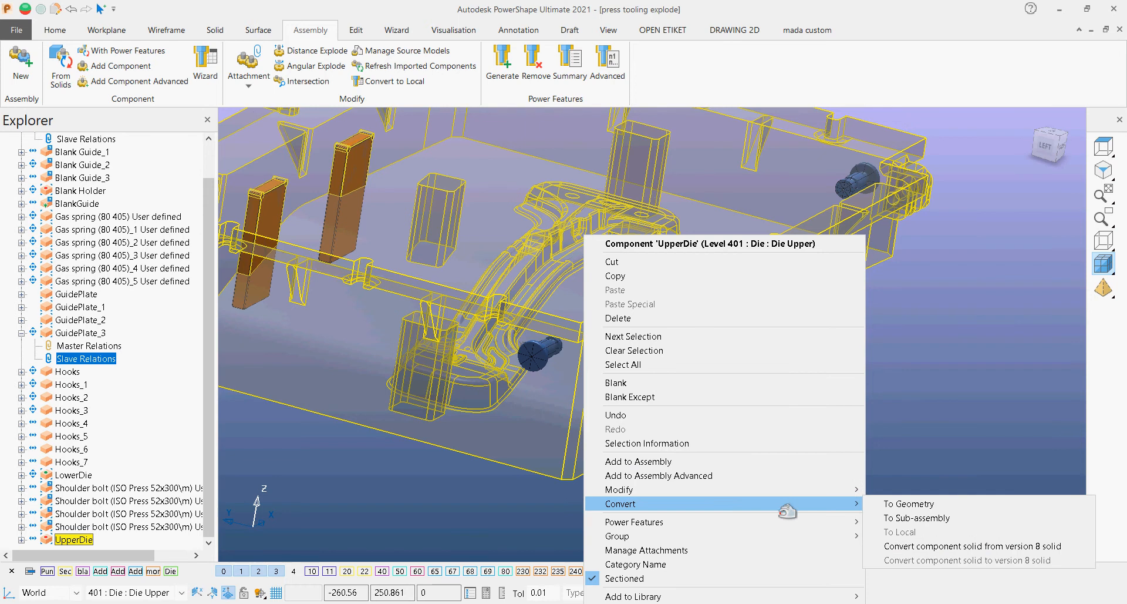
{"action": "mouse_move", "coordinate": [831, 489]}
{"action": "left_click", "coordinate": [909, 489]}
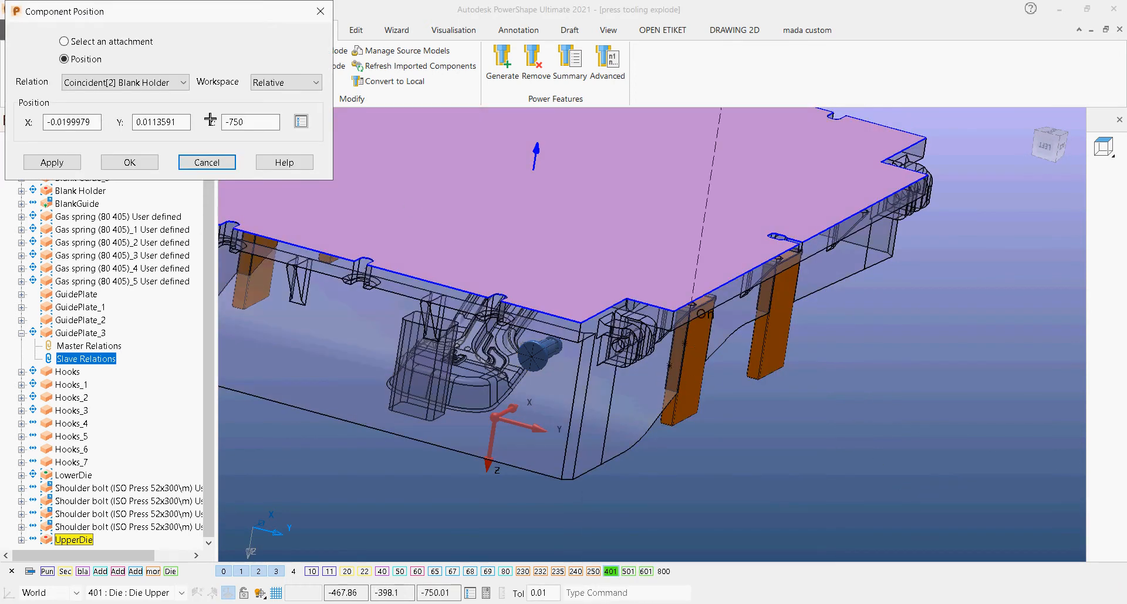
{"action": "left_click_drag", "start_coordinate": [243, 123], "coordinate": [234, 122]}
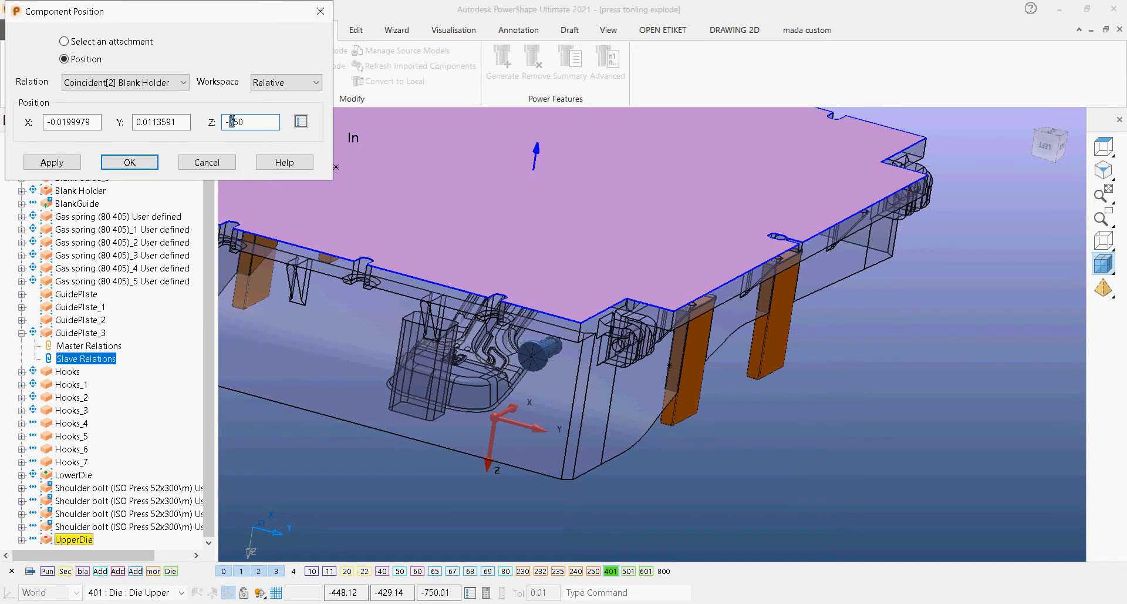
{"action": "left_click", "coordinate": [53, 164]}
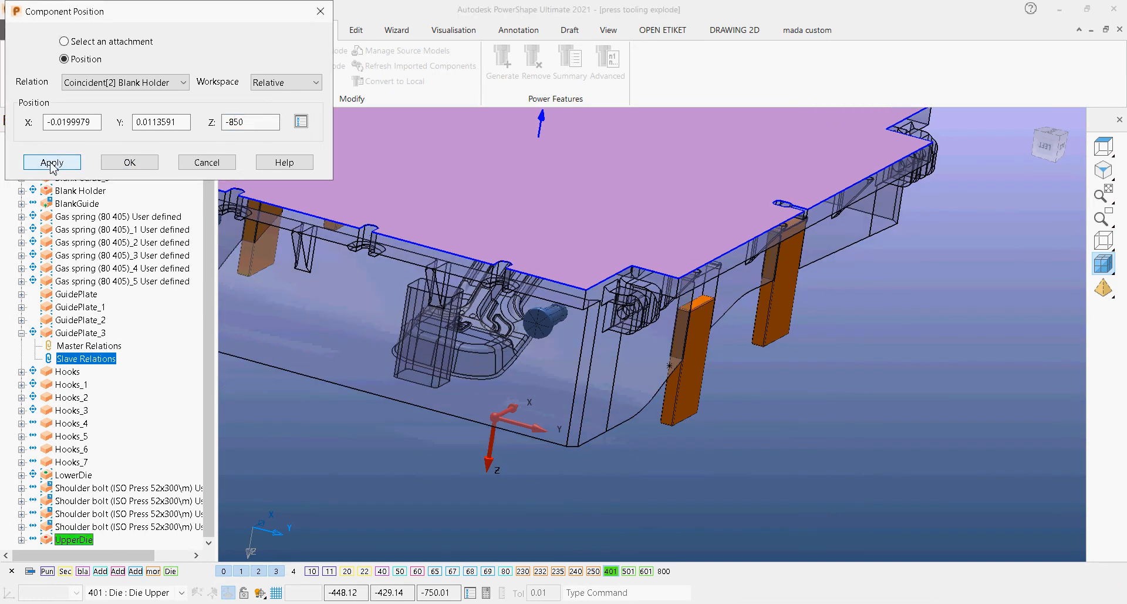
Step: Examine the guide plates against the moved upper die, then set the UpperDie's relative Z position to -750 and accept it
{"action": "scroll", "coordinate": [770, 337], "scroll_direction": "up", "scroll_amount": 3}
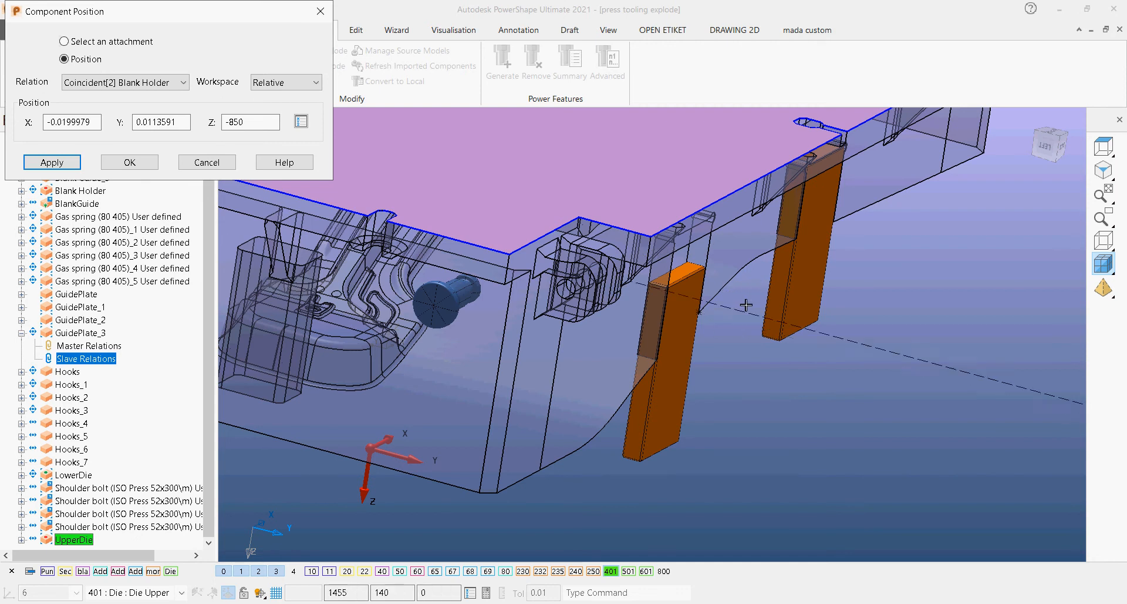
{"action": "scroll", "coordinate": [777, 389], "scroll_direction": "down", "scroll_amount": 5}
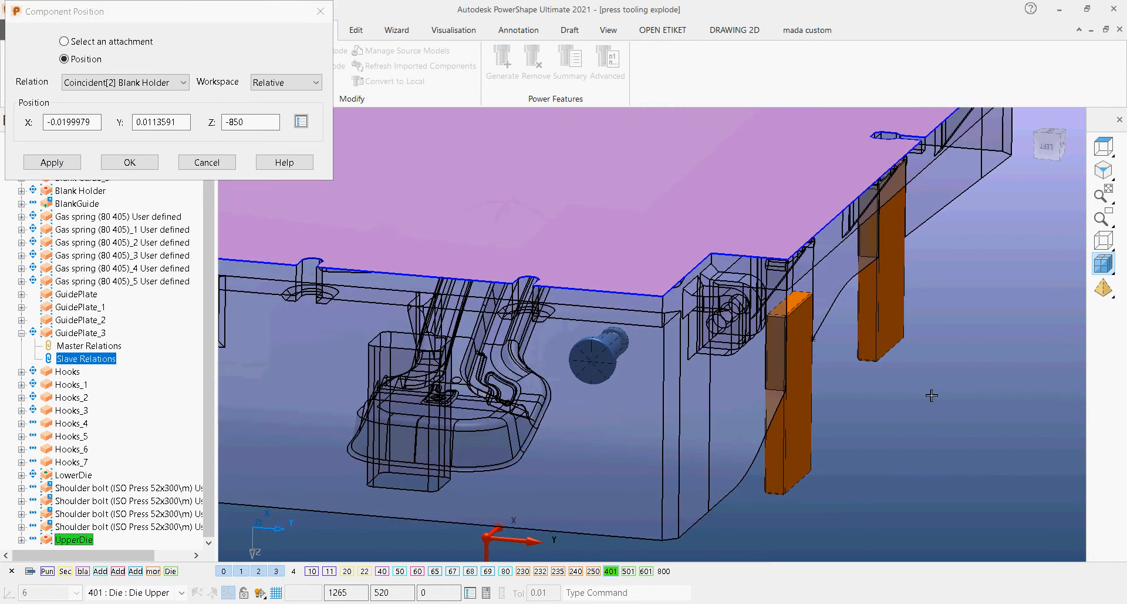
{"action": "middle_click_drag", "start_coordinate": [902, 424], "coordinate": [863, 428]}
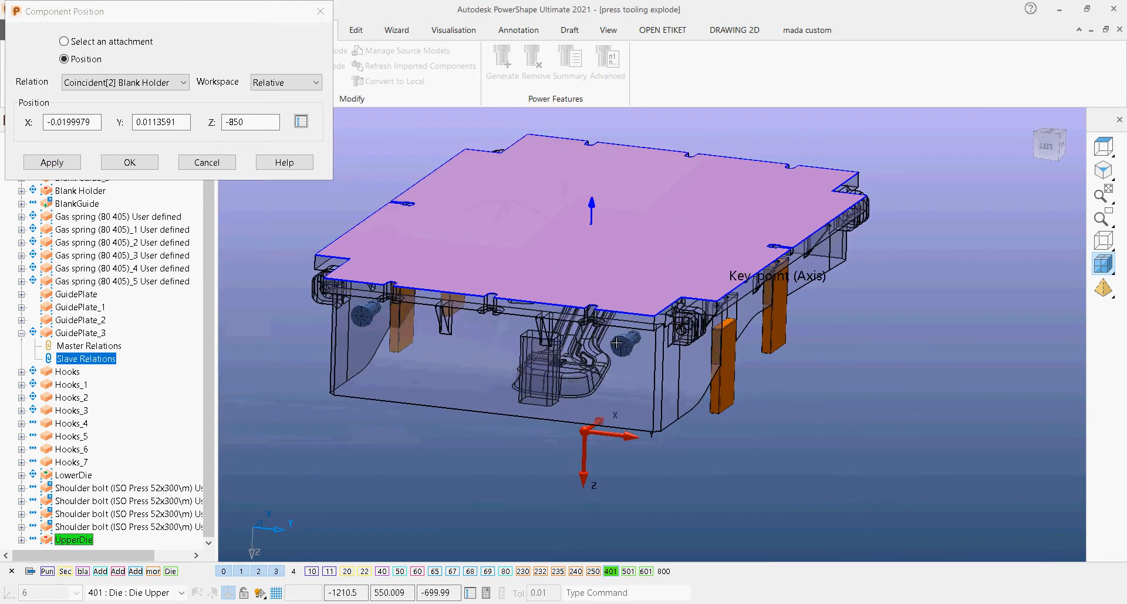
{"action": "scroll", "coordinate": [723, 320], "scroll_direction": "up", "scroll_amount": 4}
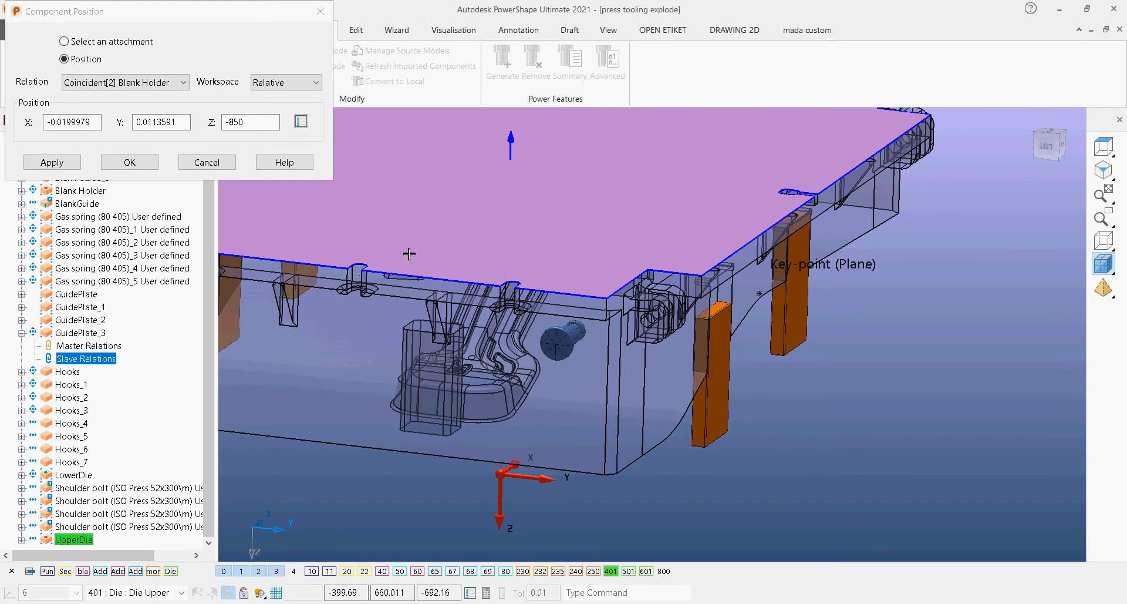
{"action": "left_click", "coordinate": [233, 122]}
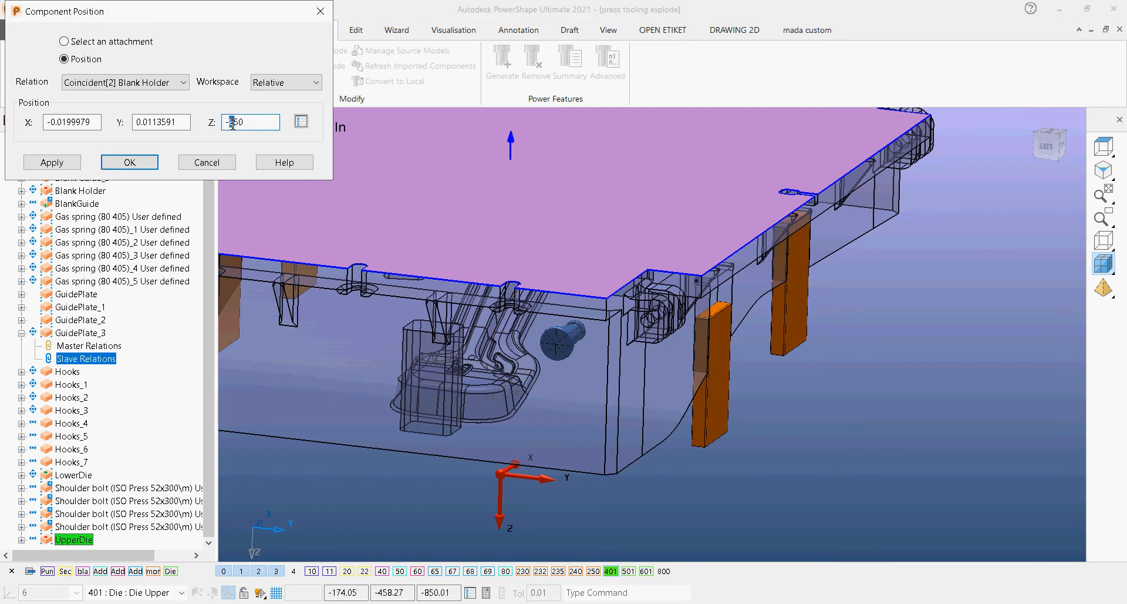
{"action": "left_click", "coordinate": [58, 163]}
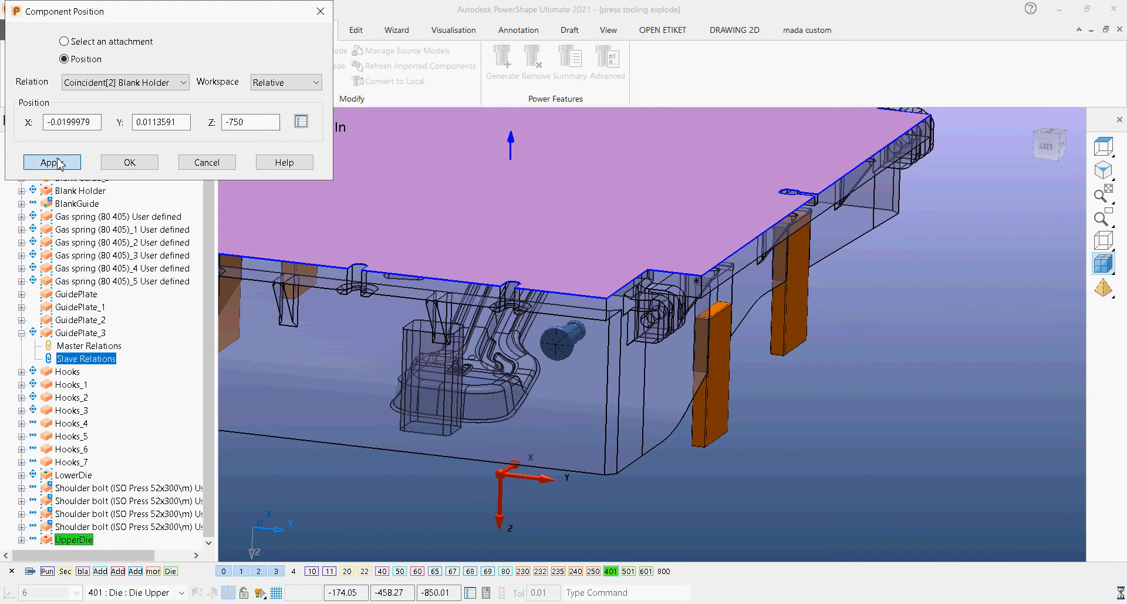
{"action": "left_click", "coordinate": [129, 163]}
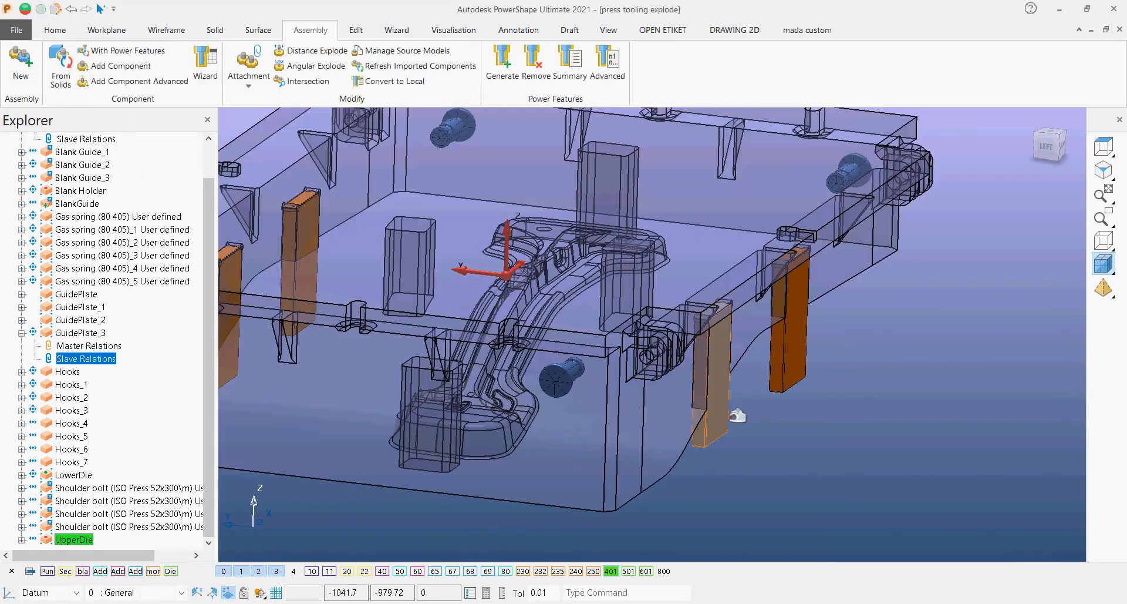
Step: Examine how GuidePlate_3 and the neighbouring guide plates sit against the UpperDie, selecting each component in turn
{"action": "left_click", "coordinate": [731, 414]}
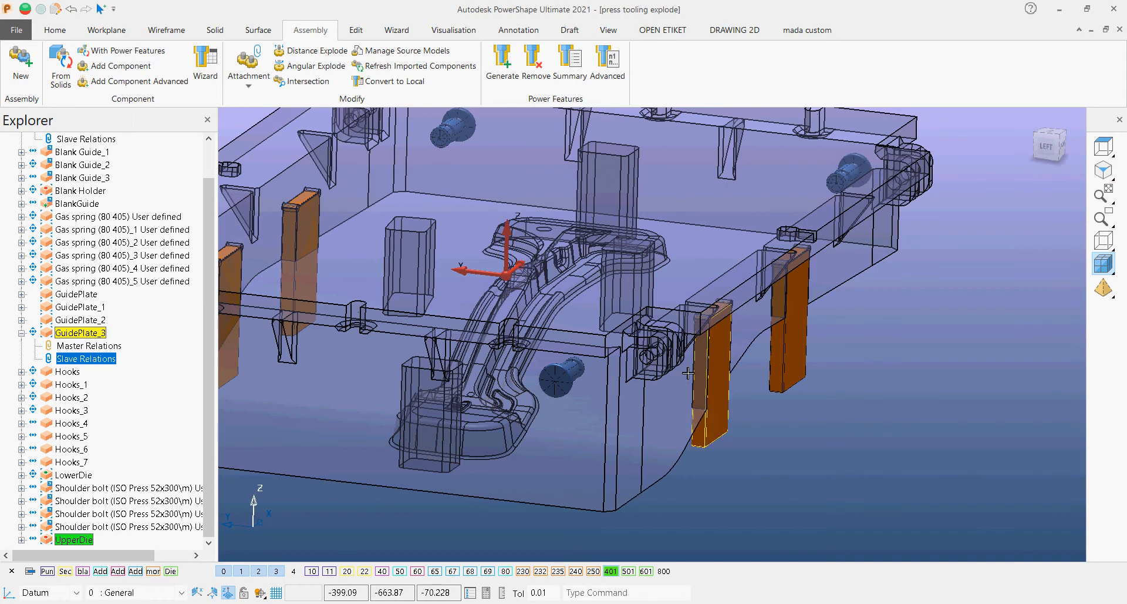
{"action": "middle_click_drag", "start_coordinate": [713, 349], "coordinate": [773, 390]}
{"action": "left_click", "coordinate": [765, 432]}
{"action": "middle_click_drag", "start_coordinate": [765, 431], "coordinate": [770, 398]}
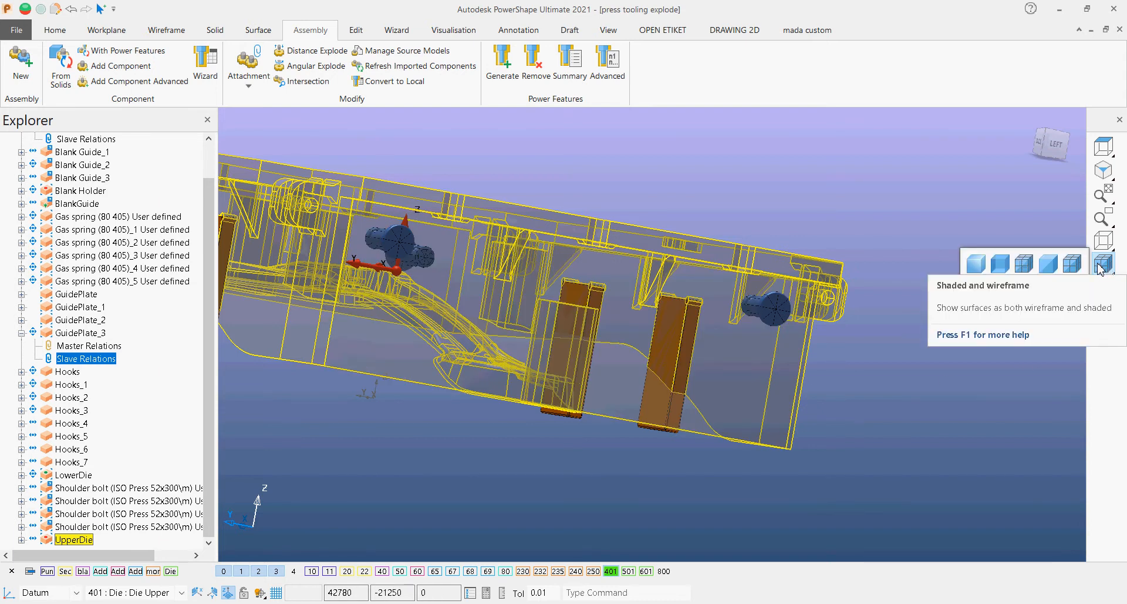
{"action": "left_click", "coordinate": [1108, 267]}
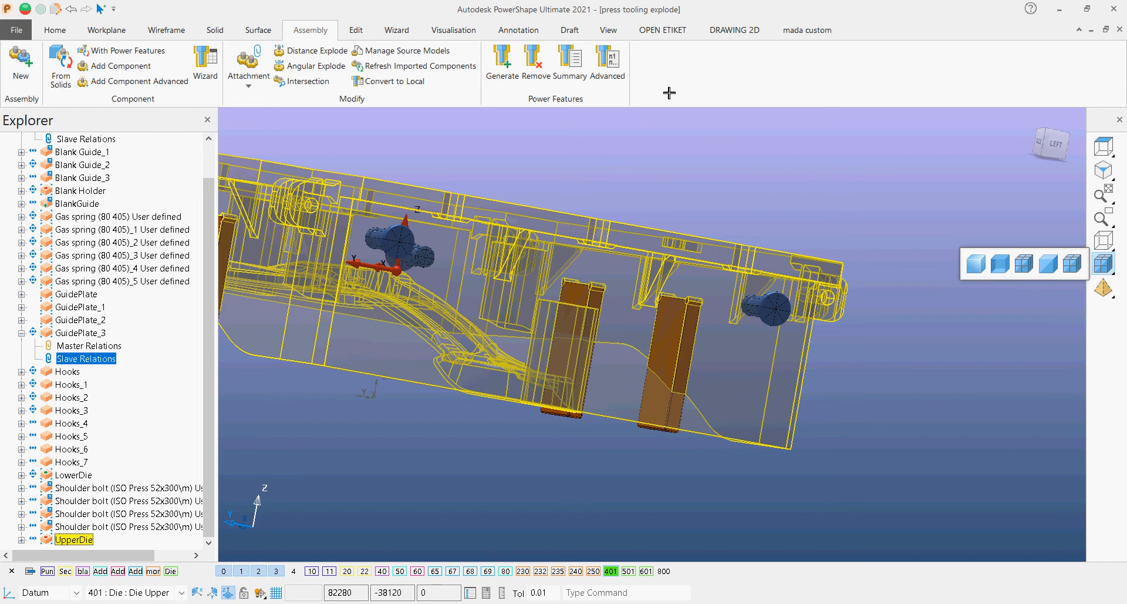
{"action": "left_click", "coordinate": [611, 30]}
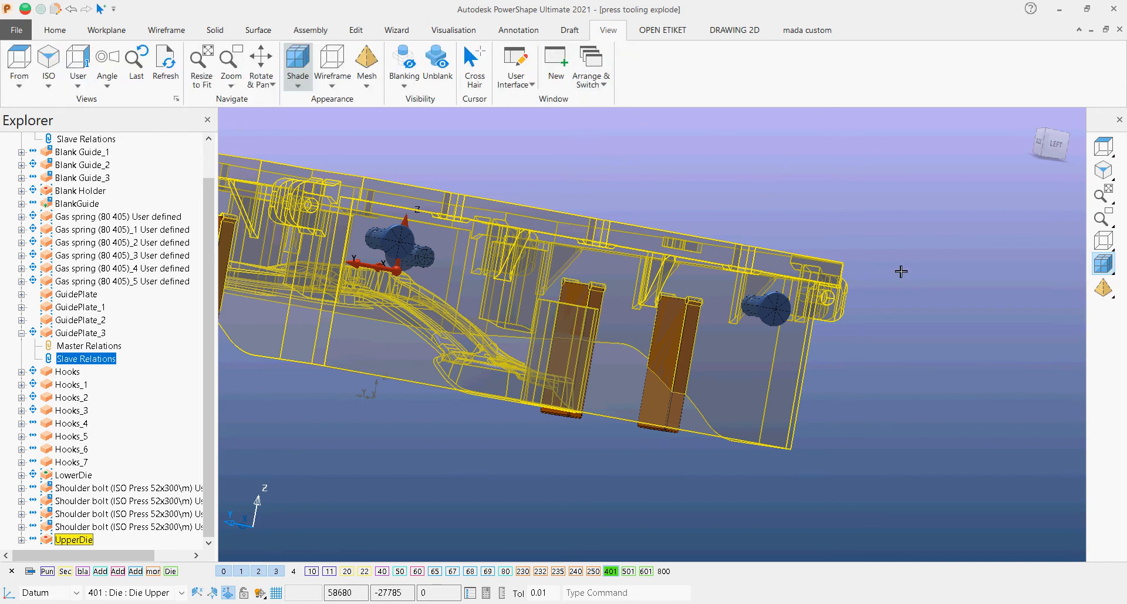
{"action": "middle_click_drag", "start_coordinate": [664, 441], "coordinate": [713, 437]}
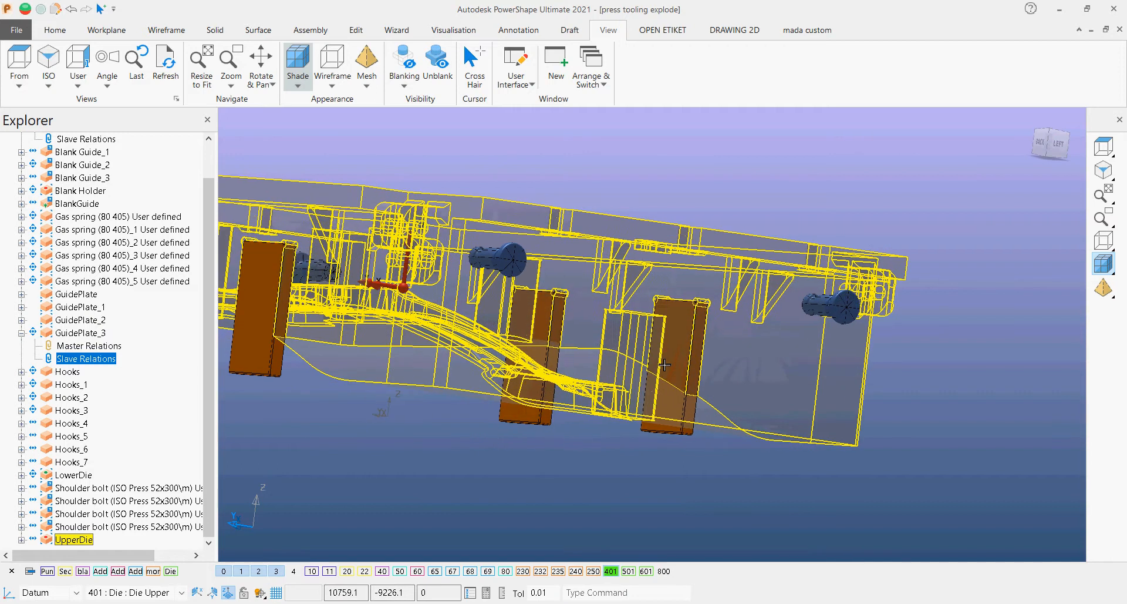
{"action": "left_click", "coordinate": [308, 31]}
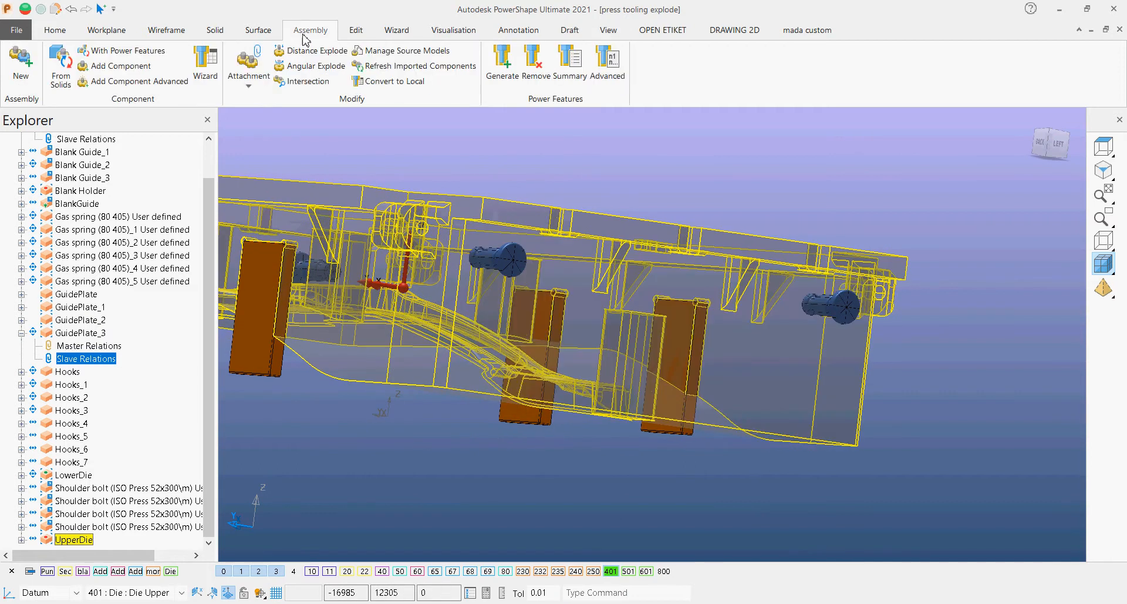
{"action": "left_click", "coordinate": [253, 80]}
{"action": "left_click", "coordinate": [261, 114]}
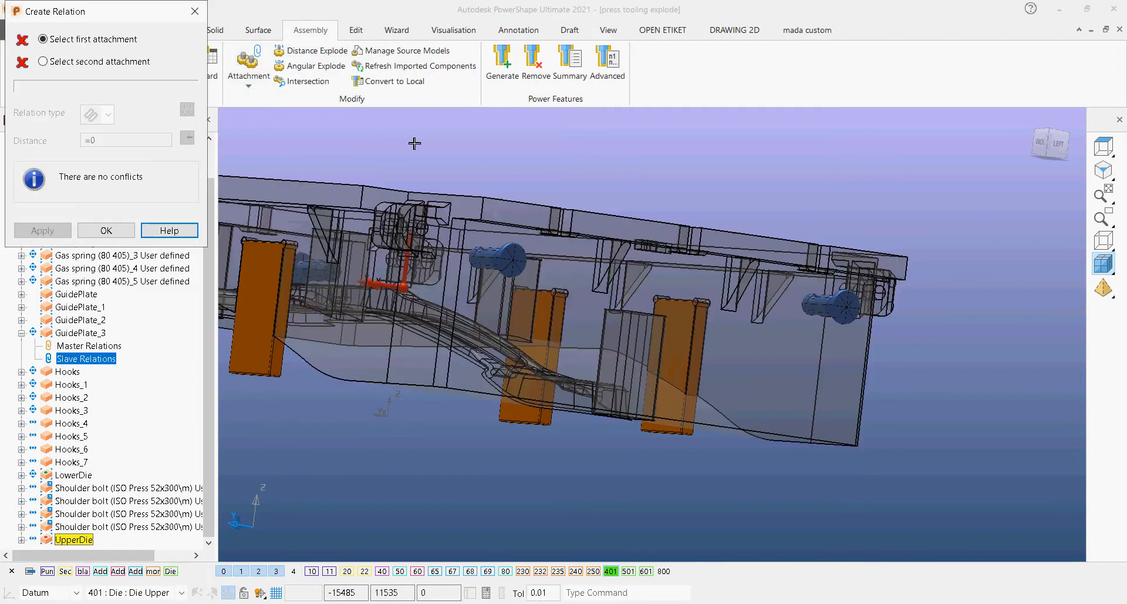
{"action": "left_click_drag", "start_coordinate": [89, 13], "coordinate": [452, 94]}
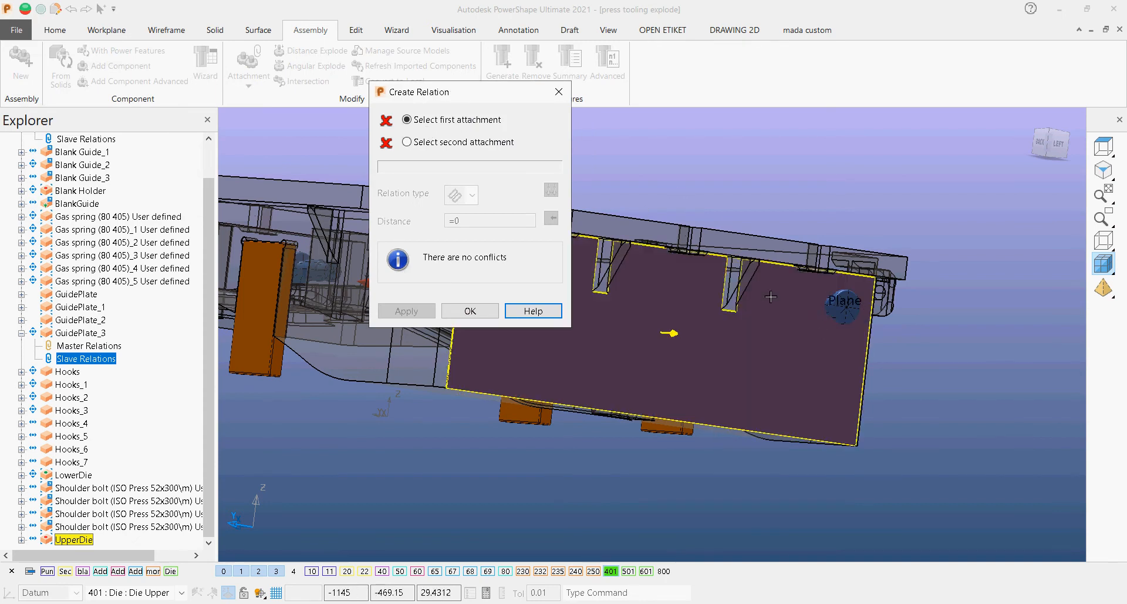
{"action": "middle_click_drag", "start_coordinate": [956, 330], "coordinate": [929, 333]}
{"action": "middle_click_drag", "start_coordinate": [837, 334], "coordinate": [928, 411]}
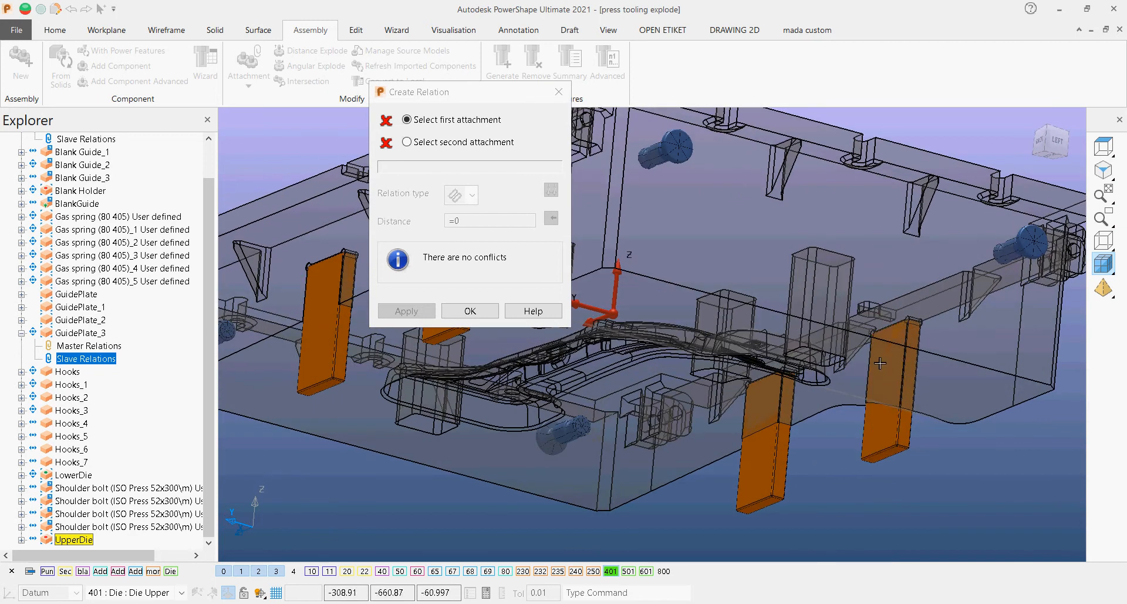
{"action": "mouse_move", "coordinate": [878, 361]}
{"action": "middle_mouse_down"}
{"action": "mouse_move", "coordinate": [863, 382]}
{"action": "mouse_move", "coordinate": [881, 363]}
{"action": "middle_mouse_up"}
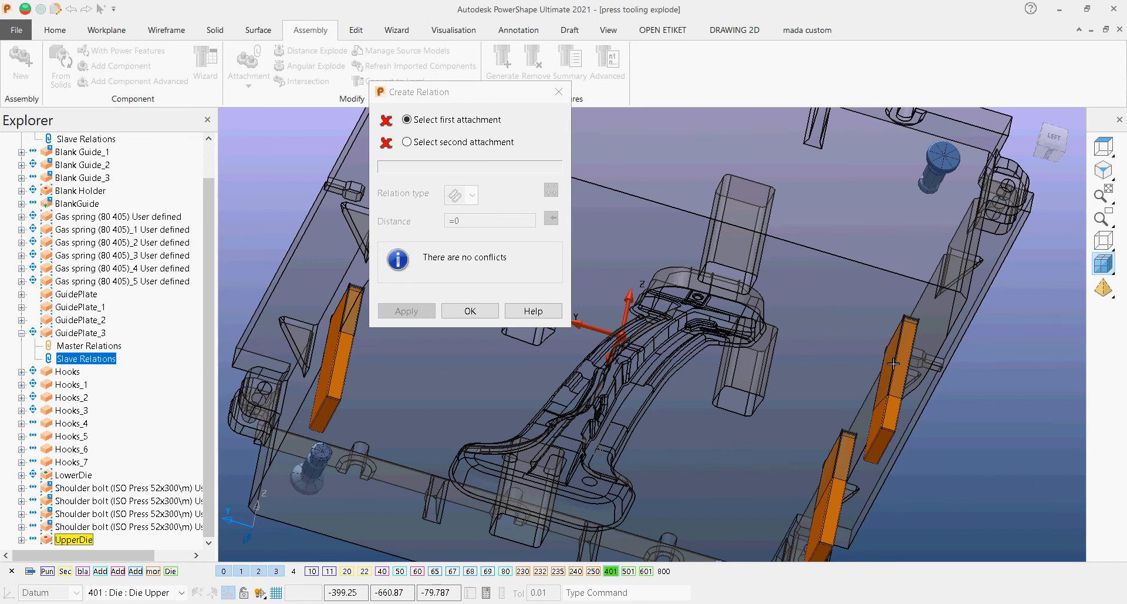
{"action": "middle_click_drag", "start_coordinate": [895, 365], "coordinate": [714, 272]}
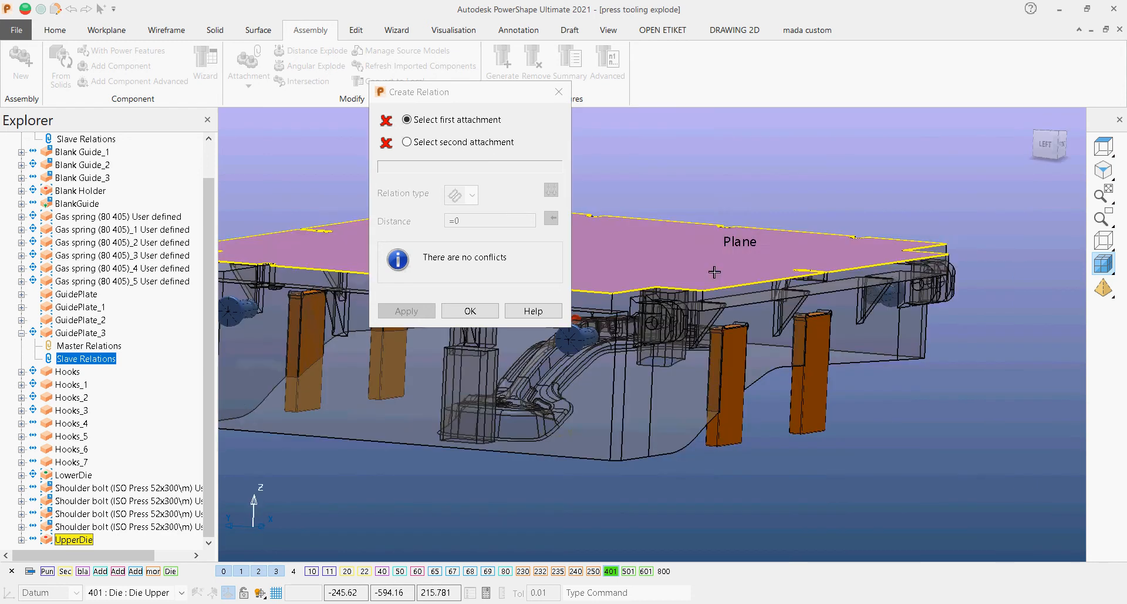
{"action": "left_click", "coordinate": [559, 94]}
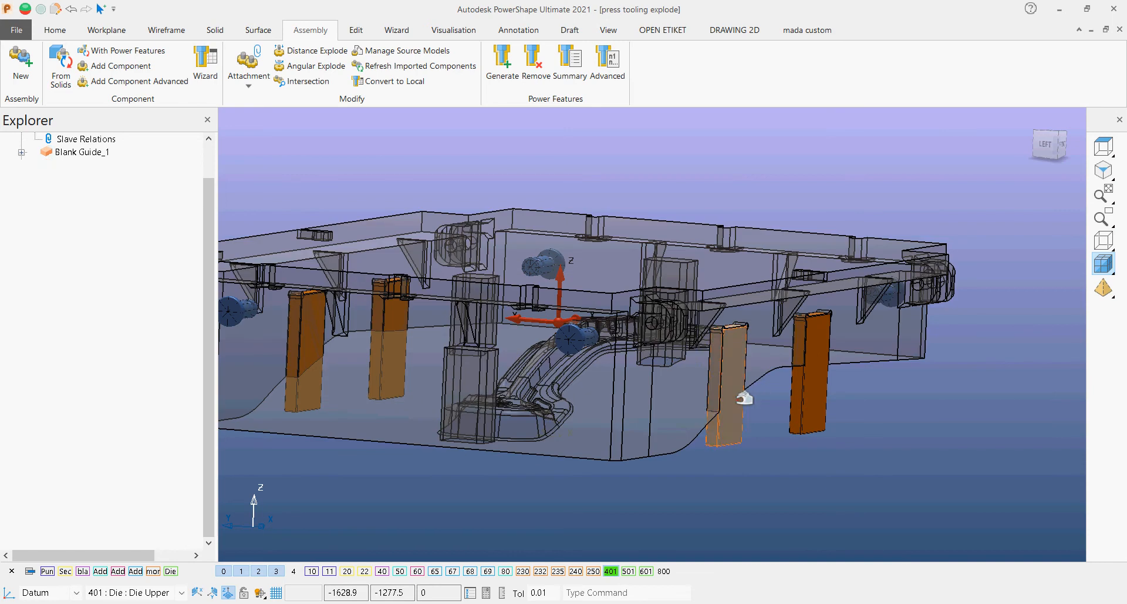
Step: Start modifying the position of GuidePlate_3, using the plane on its outer face as the attachment
{"action": "middle_click_drag", "start_coordinate": [739, 434], "coordinate": [739, 395]}
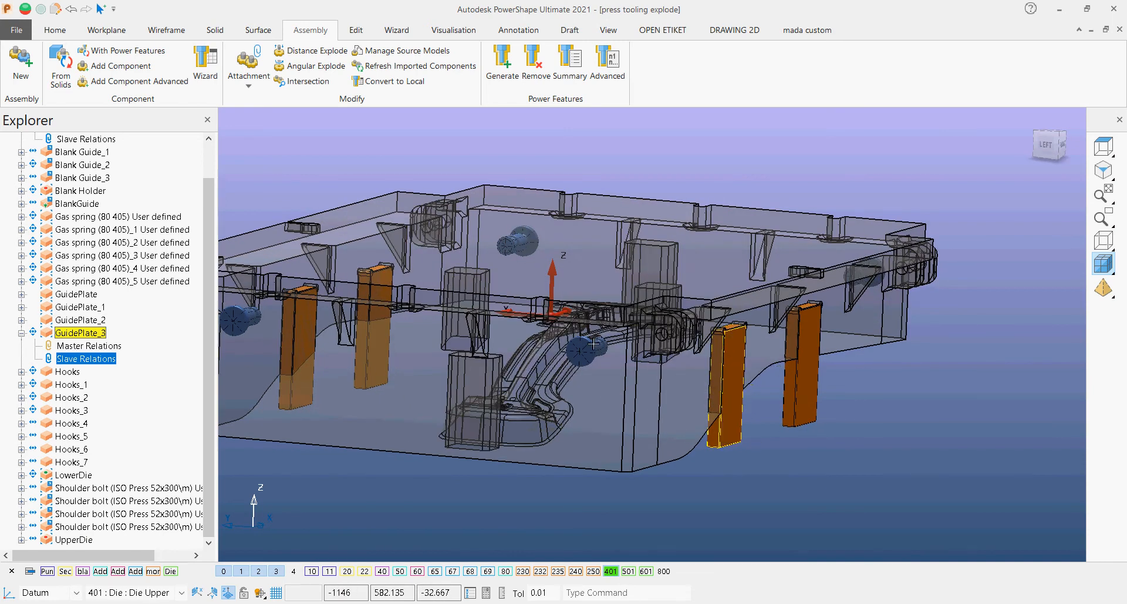
{"action": "right_click", "coordinate": [740, 373]}
{"action": "mouse_move", "coordinate": [907, 475]}
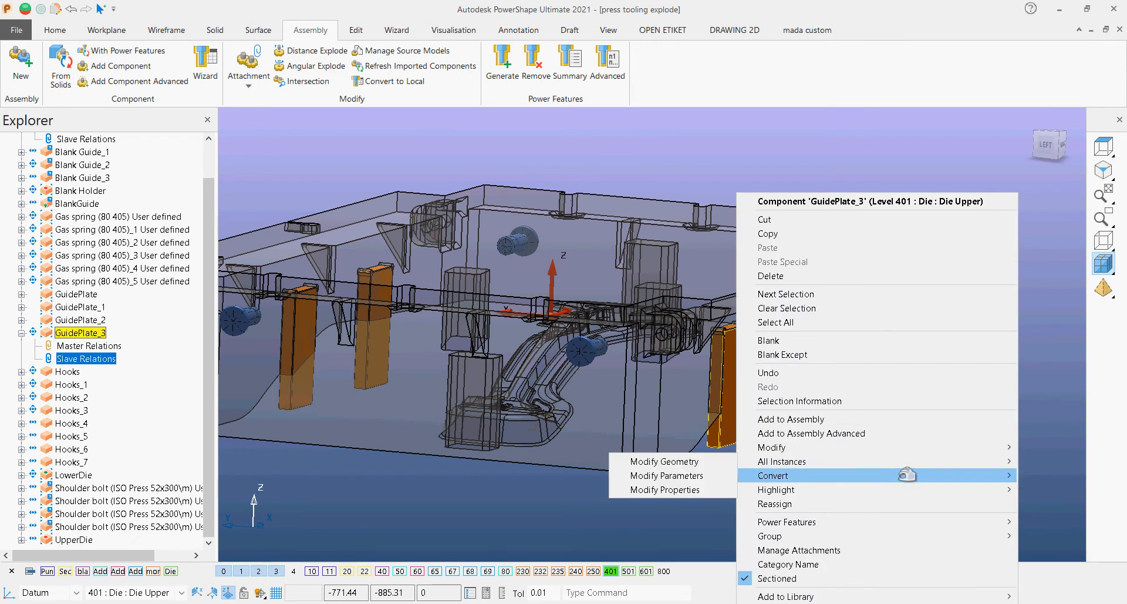
{"action": "mouse_move", "coordinate": [952, 447]}
{"action": "left_click", "coordinate": [1051, 447]}
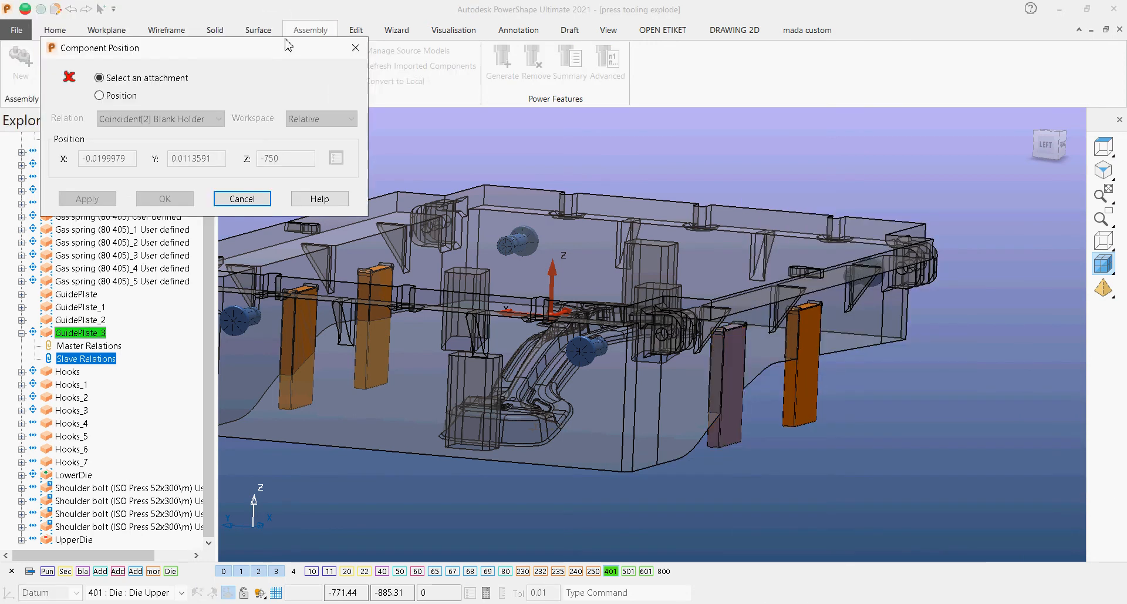
{"action": "left_click", "coordinate": [731, 387]}
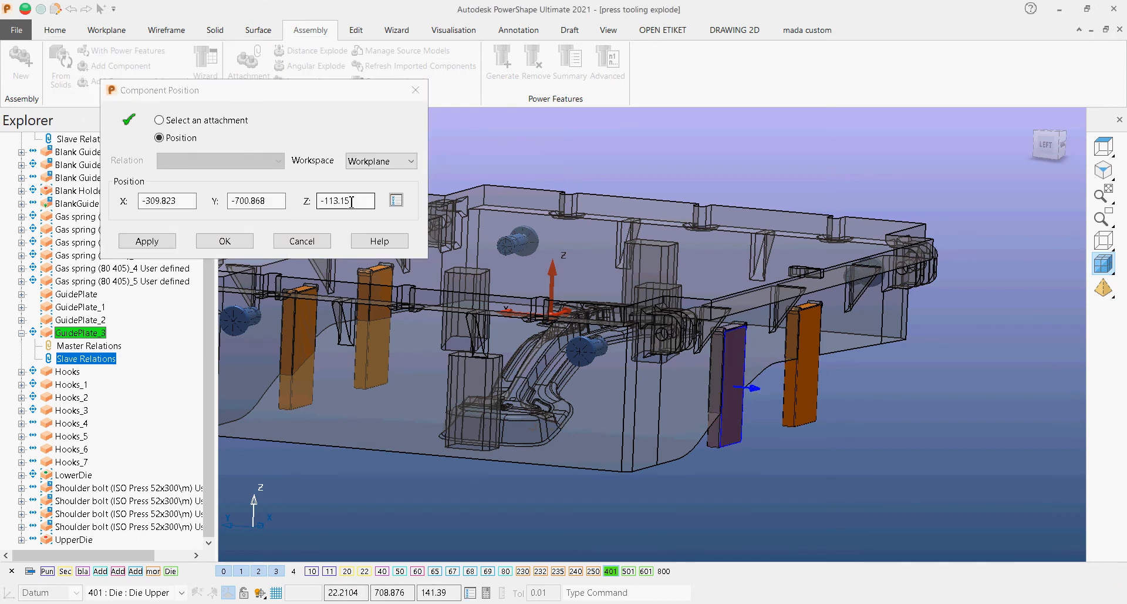
Step: Set GuidePlate_3's Y position to -800 in the Workplane workspace, apply it and accept the new position
{"action": "left_click", "coordinate": [132, 206]}
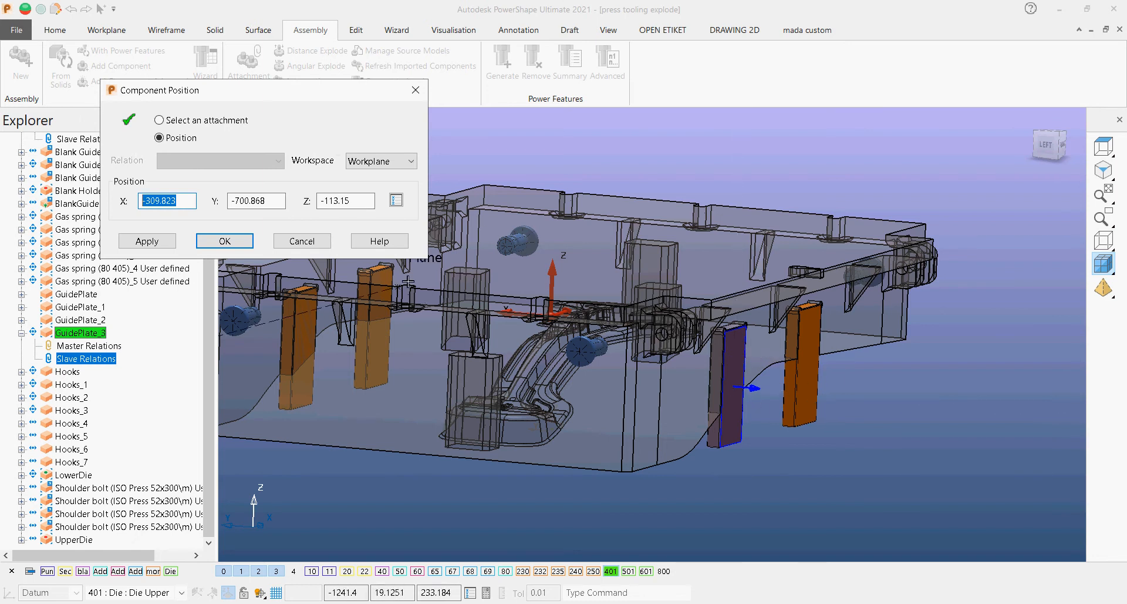
{"action": "middle_click_drag", "start_coordinate": [604, 437], "coordinate": [927, 389]}
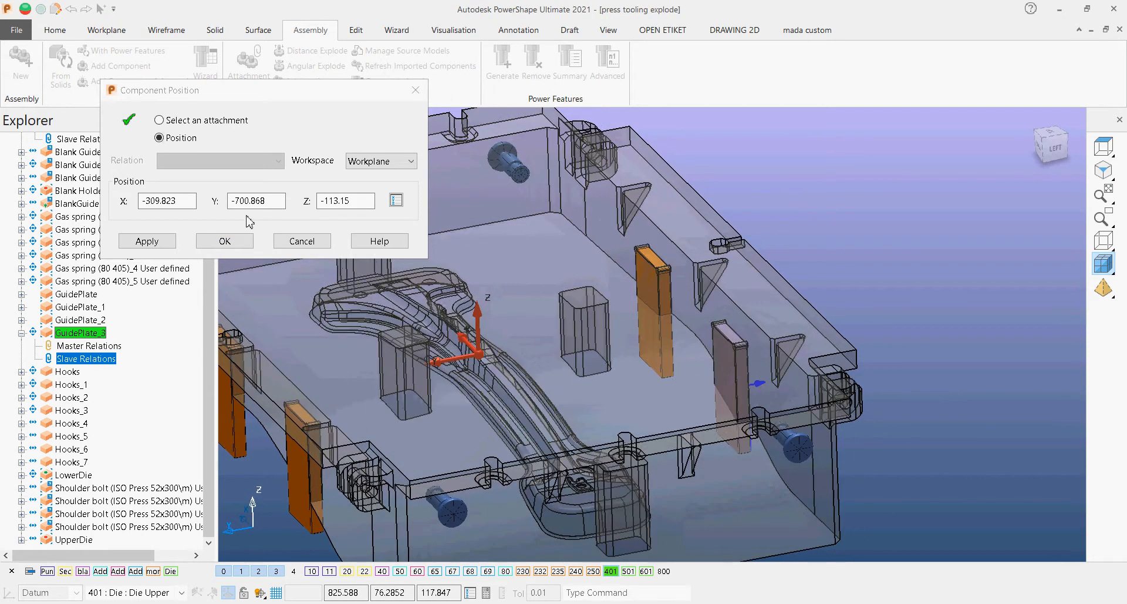
{"action": "left_click", "coordinate": [271, 202]}
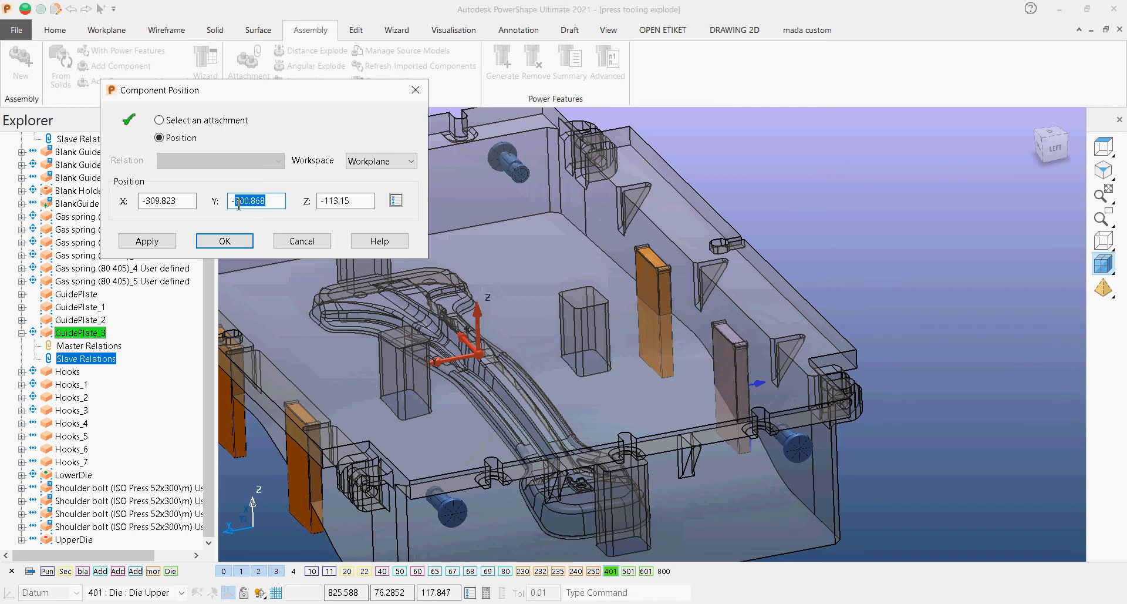
{"action": "type", "text": "800"}
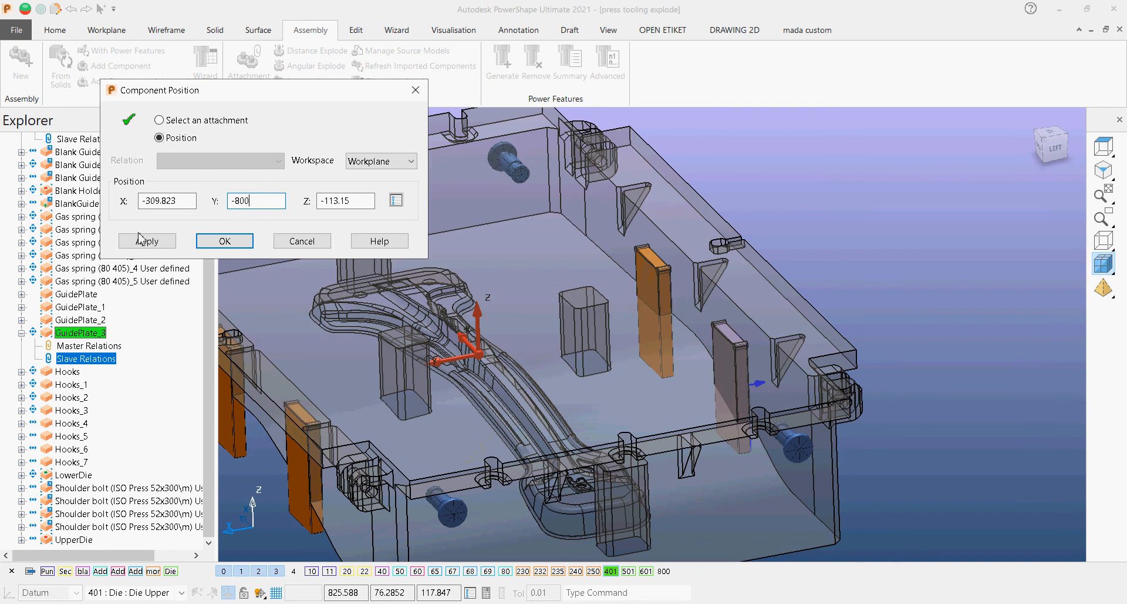
{"action": "left_click", "coordinate": [139, 238]}
{"action": "middle_click_drag", "start_coordinate": [658, 364], "coordinate": [758, 343]}
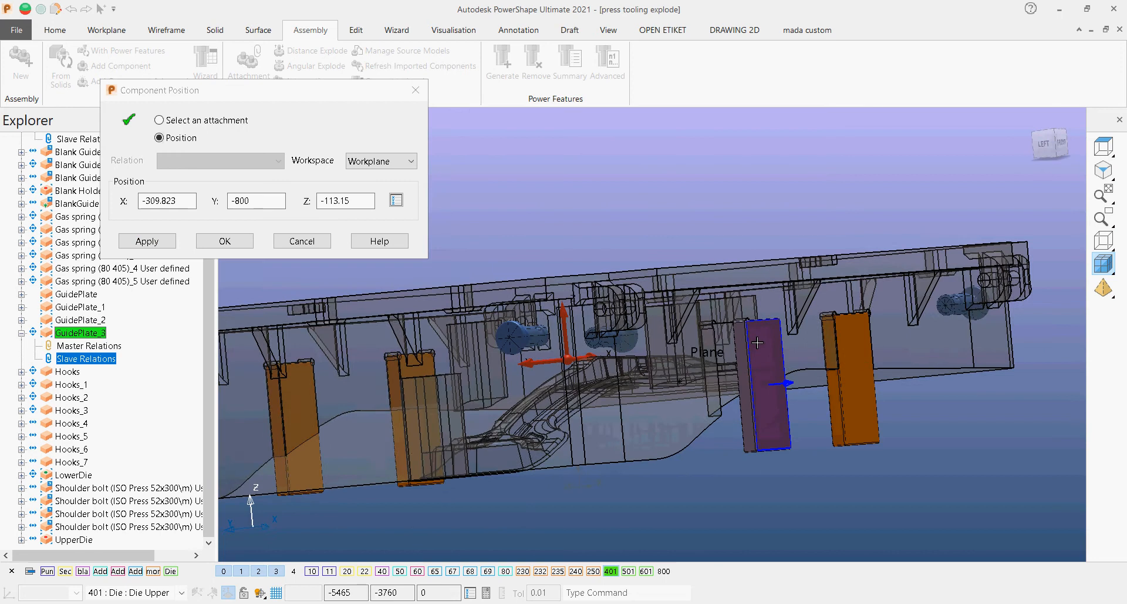
{"action": "scroll", "coordinate": [758, 342], "scroll_direction": "up", "scroll_amount": 3}
{"action": "left_click", "coordinate": [224, 240]}
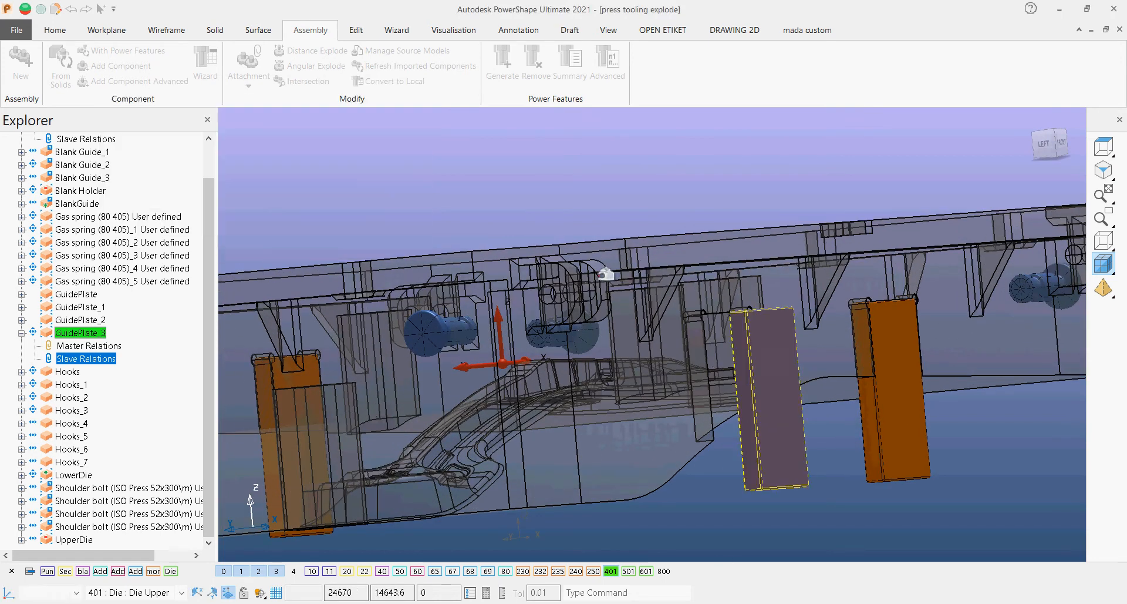
Step: Start a new attachment relation with the upper die's side plane behind GuidePlate_3 as the first attachment
{"action": "middle_click_drag", "start_coordinate": [606, 274], "coordinate": [814, 363]}
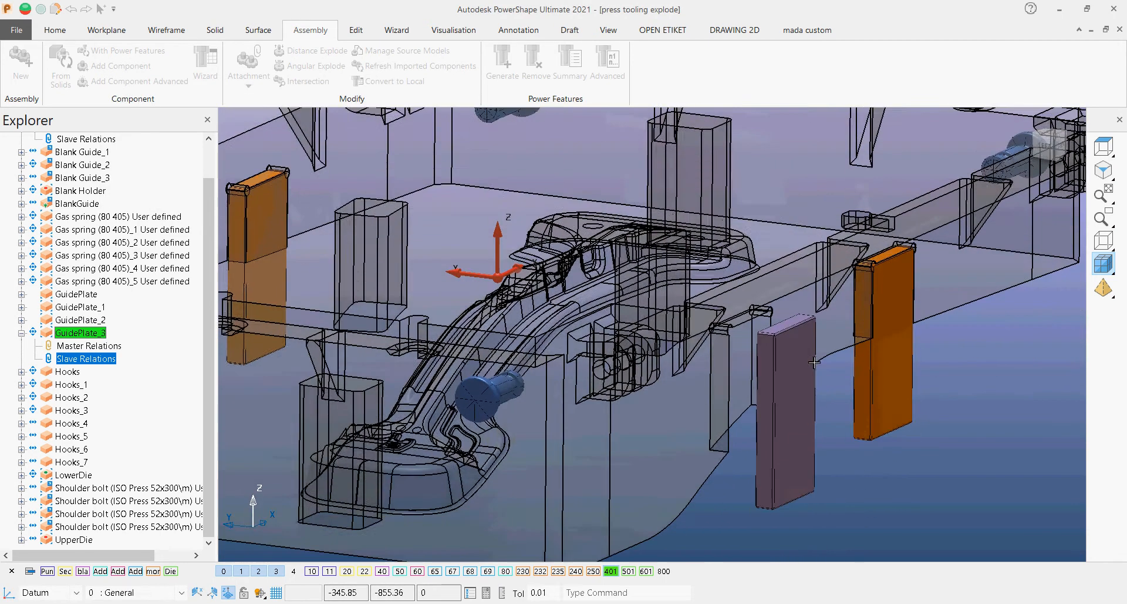
{"action": "left_click", "coordinate": [815, 363]}
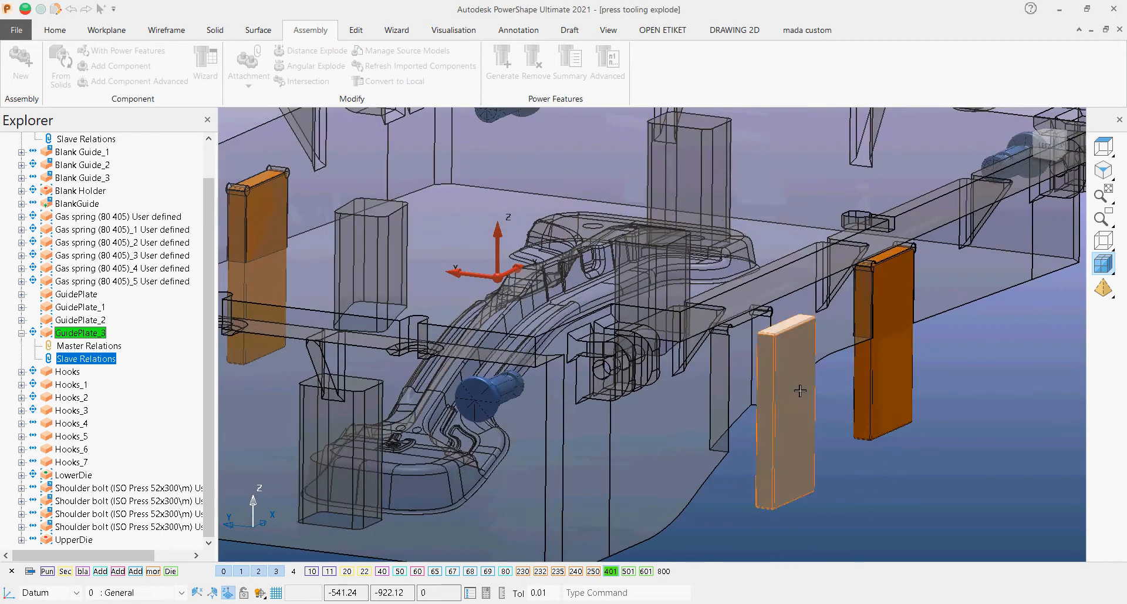
{"action": "left_click", "coordinate": [356, 30]}
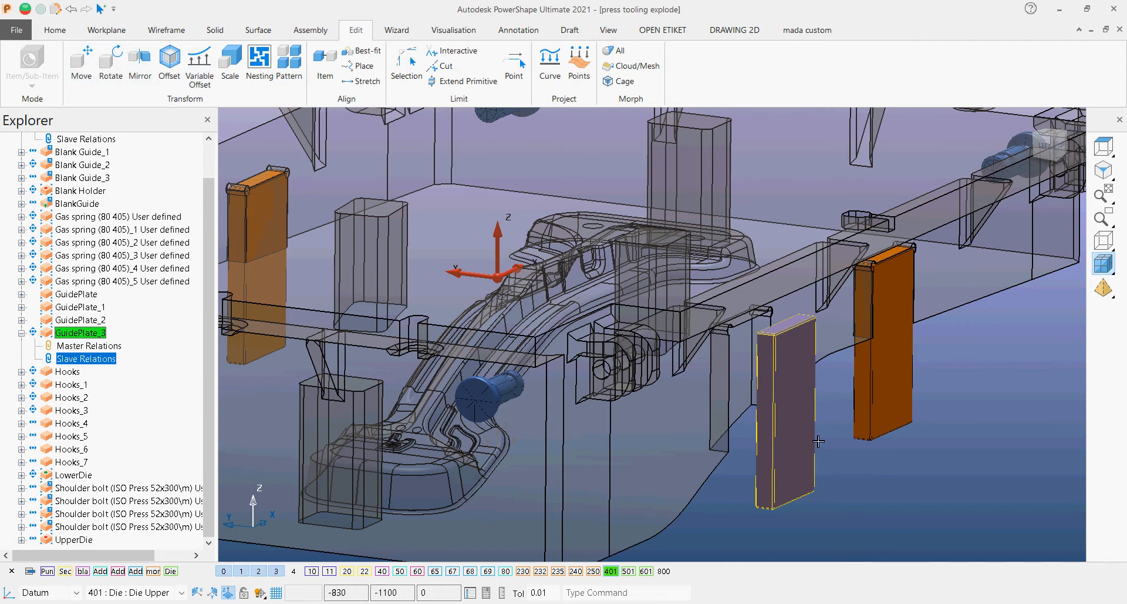
{"action": "scroll", "coordinate": [851, 445], "scroll_direction": "up", "scroll_amount": 5}
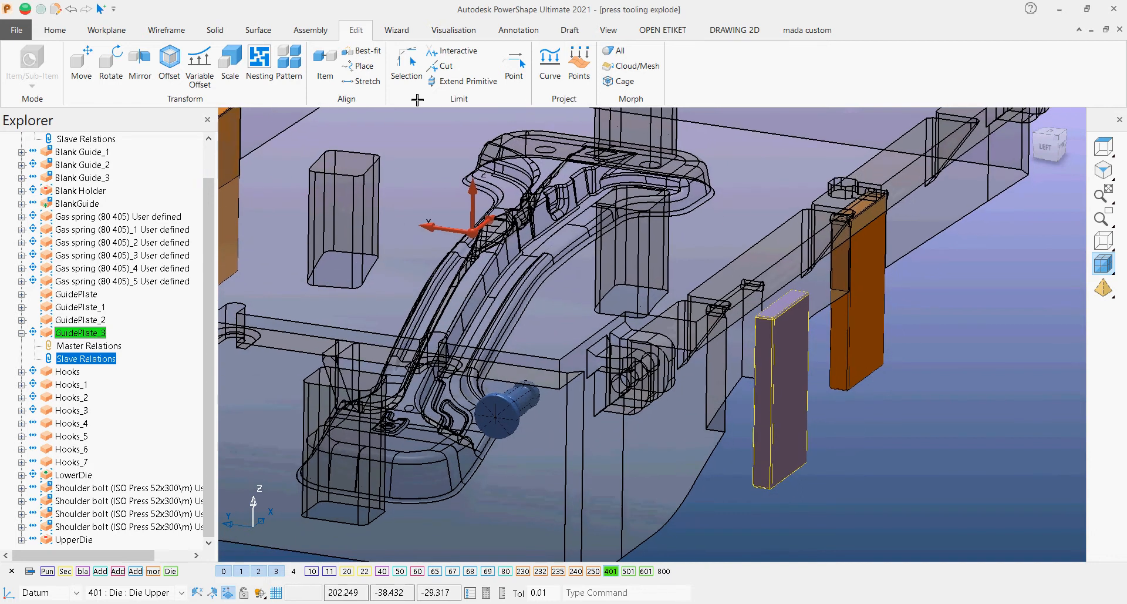
{"action": "left_click", "coordinate": [310, 30]}
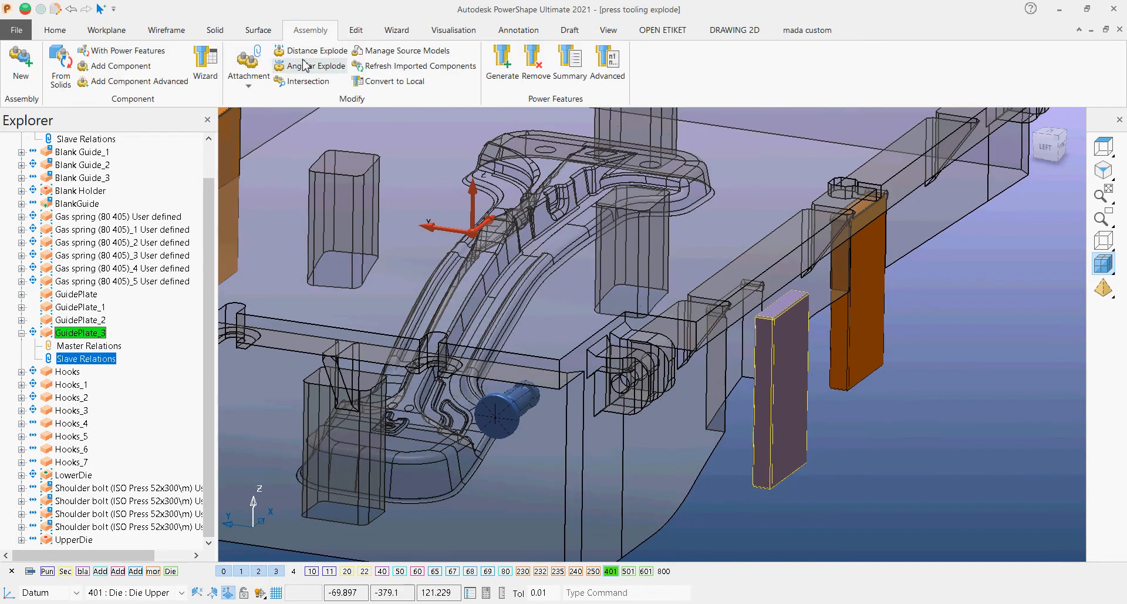
{"action": "left_click", "coordinate": [249, 81]}
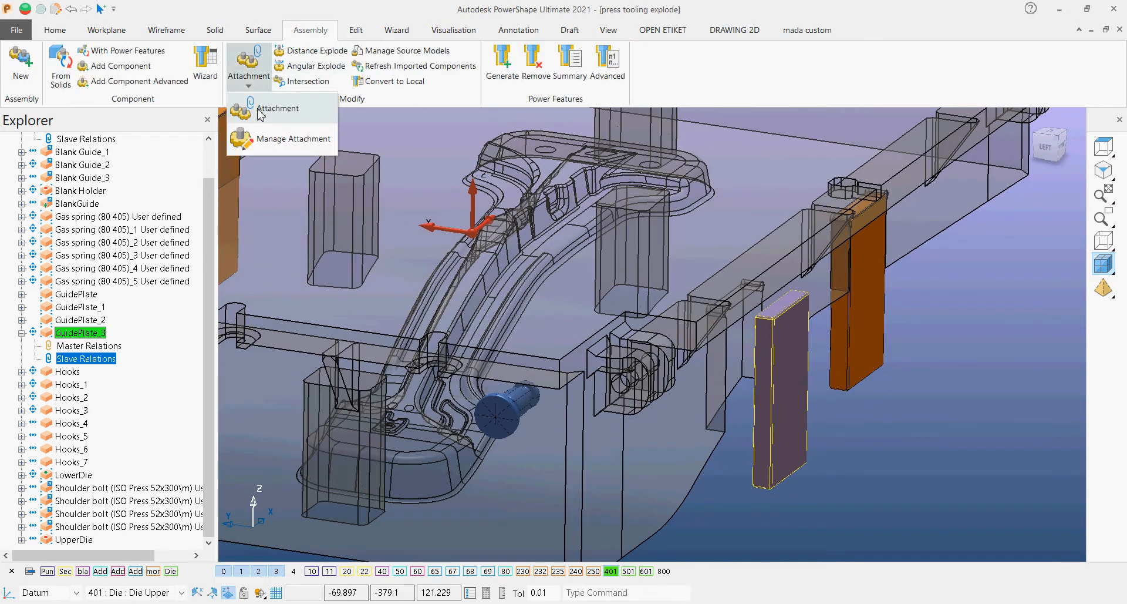
{"action": "left_click", "coordinate": [277, 109]}
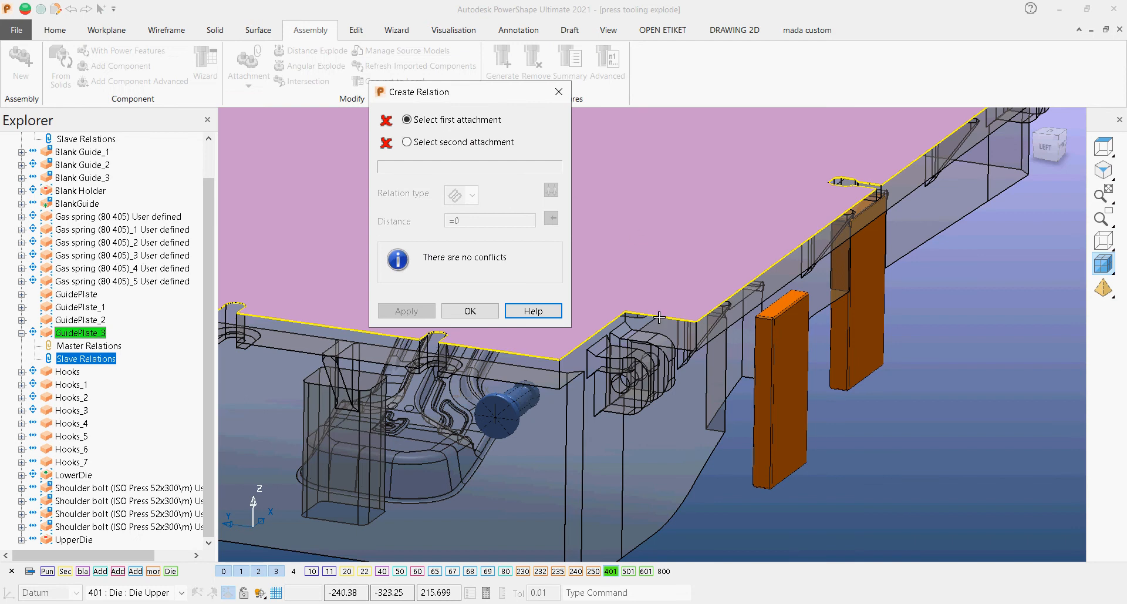
{"action": "middle_click_drag", "start_coordinate": [781, 376], "coordinate": [699, 276]}
{"action": "scroll", "coordinate": [697, 270], "scroll_direction": "up", "scroll_amount": 2}
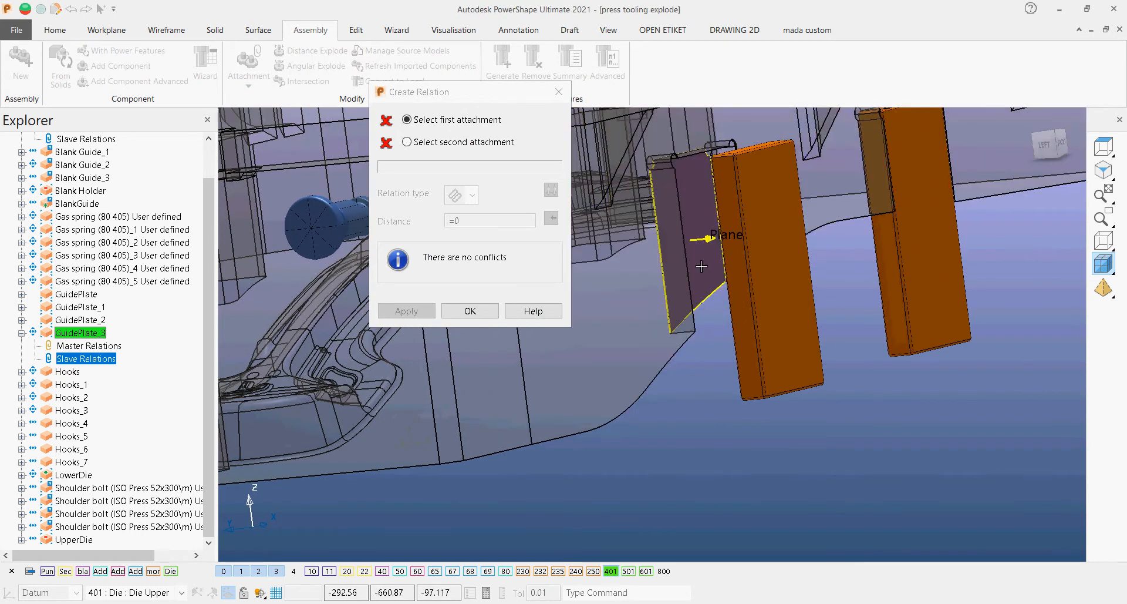
{"action": "left_click", "coordinate": [702, 266]}
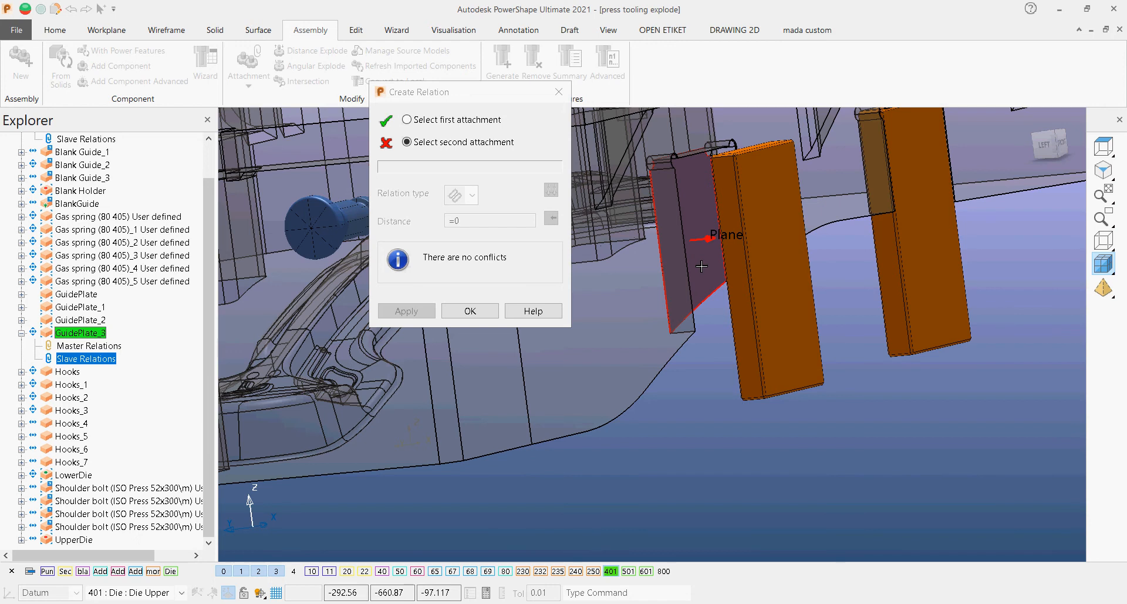
Step: Choose GuidePlate_3's inner plane as the second attachment, reverse the alignment direction, and apply the plane-to-plane relation at distance 0
{"action": "middle_click_drag", "start_coordinate": [701, 266], "coordinate": [990, 300]}
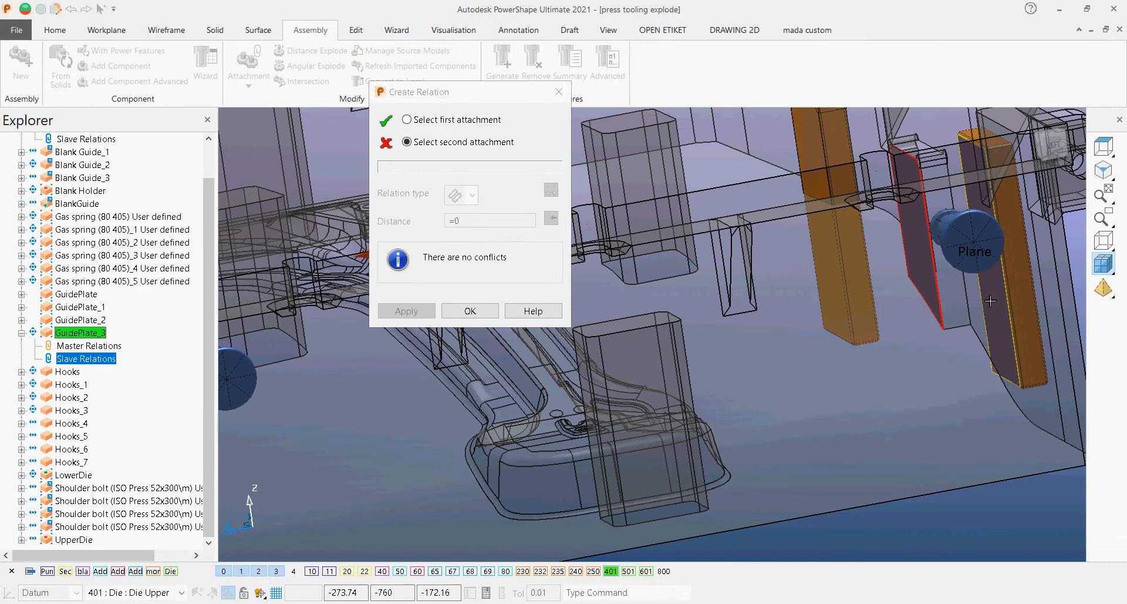
{"action": "left_click", "coordinate": [990, 301]}
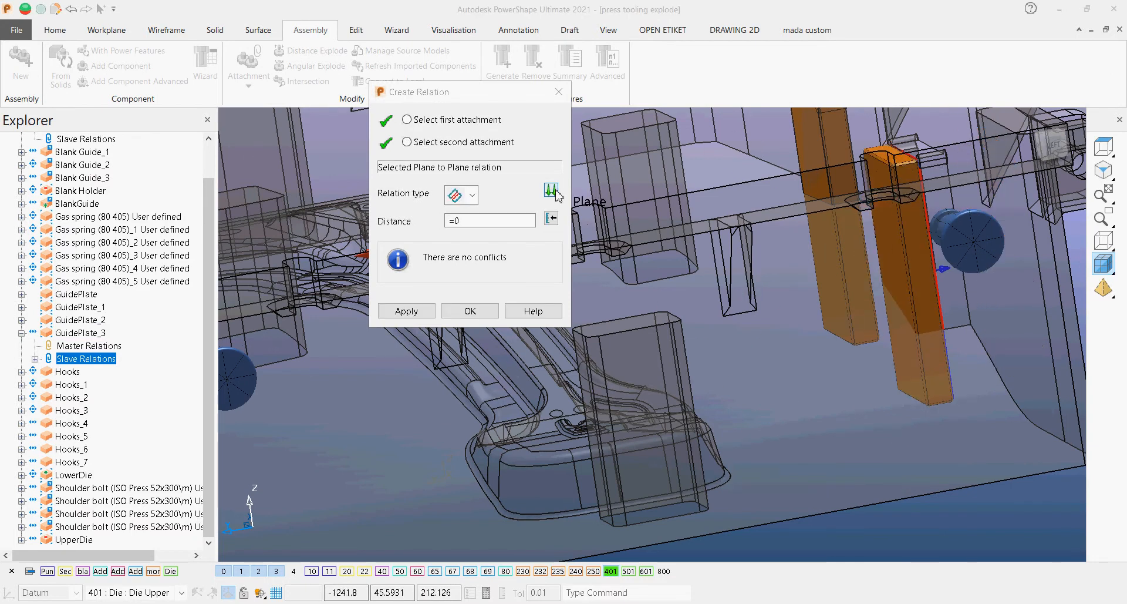
{"action": "left_click", "coordinate": [552, 190]}
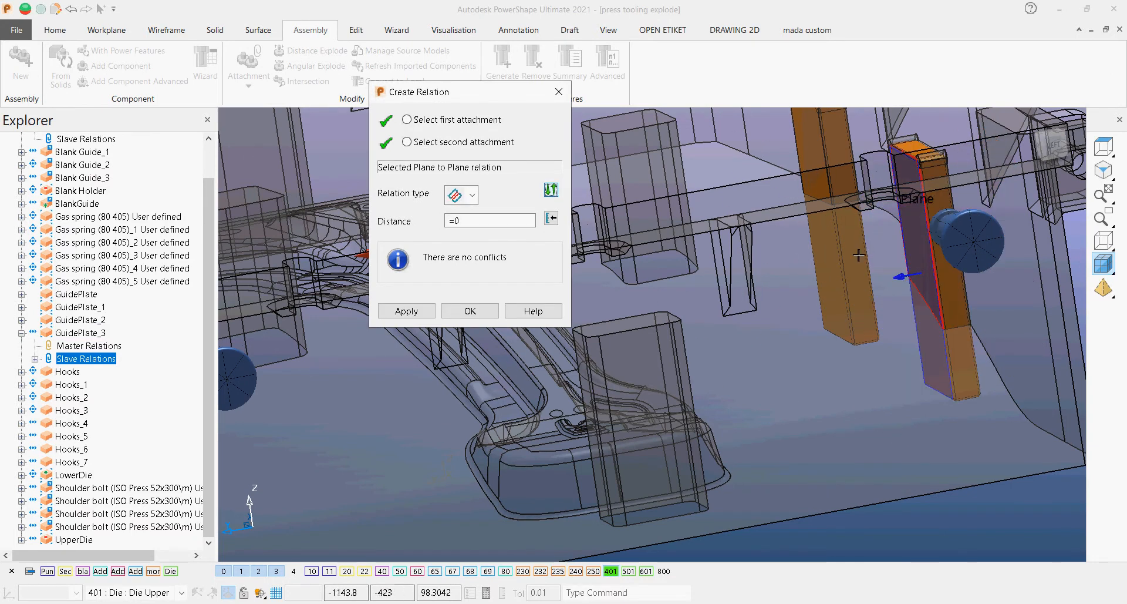
{"action": "middle_click_drag", "start_coordinate": [597, 209], "coordinate": [432, 324]}
{"action": "left_click", "coordinate": [408, 310]}
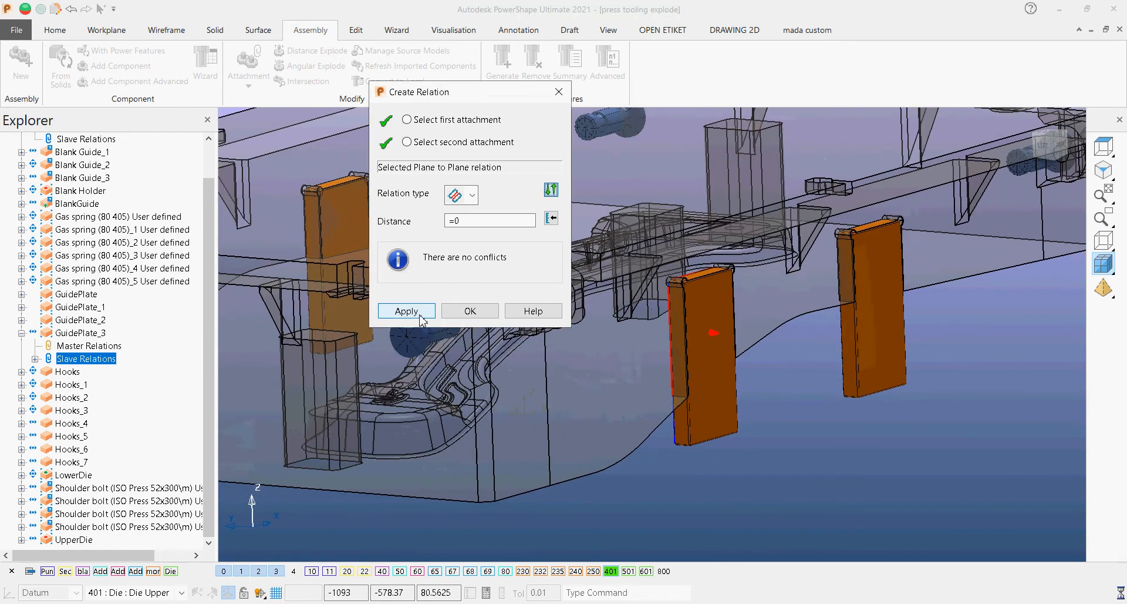
Step: Finish creating relations and slide GuidePlate_3 along the upper die's side plane to test its remaining freedom of movement
{"action": "left_click", "coordinate": [469, 311]}
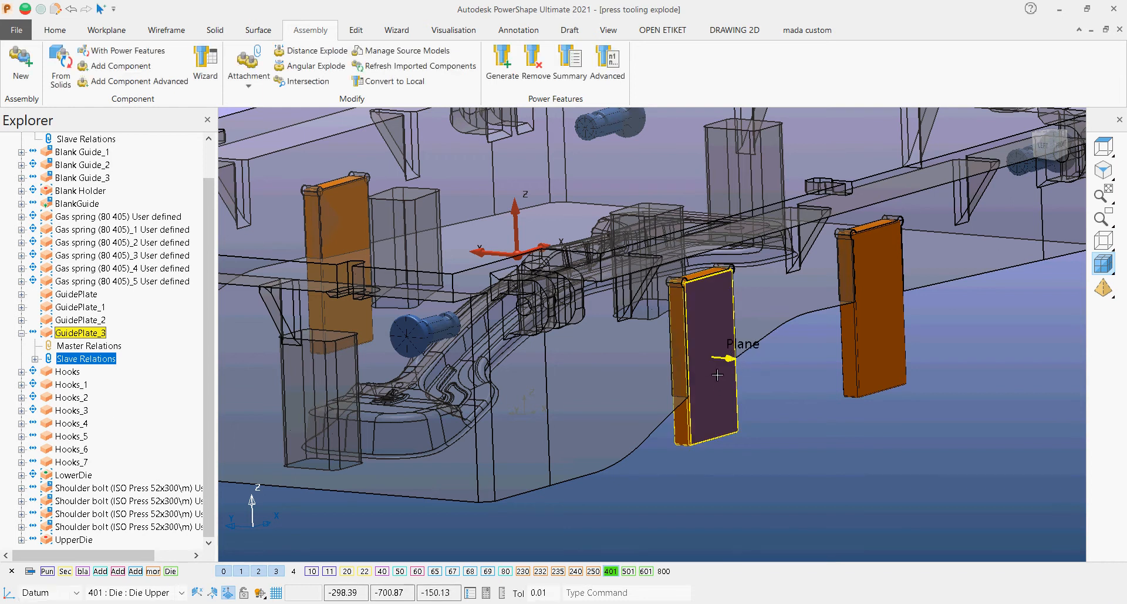
{"action": "left_click_drag", "start_coordinate": [714, 383], "coordinate": [701, 410]}
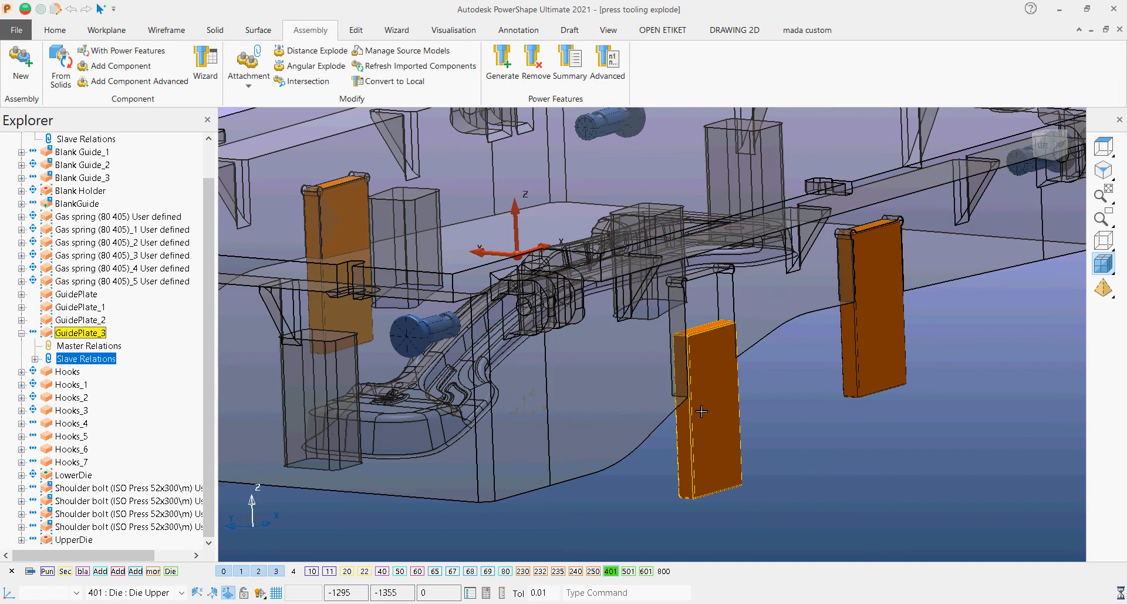
{"action": "middle_click_drag", "start_coordinate": [695, 376], "coordinate": [679, 406]}
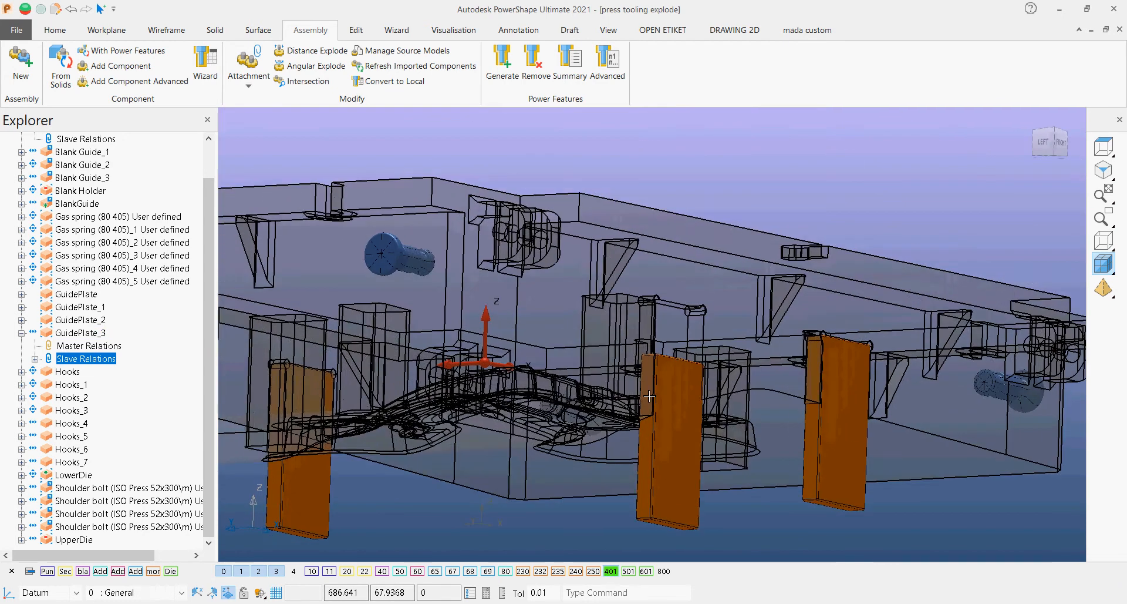
{"action": "left_click", "coordinate": [676, 405]}
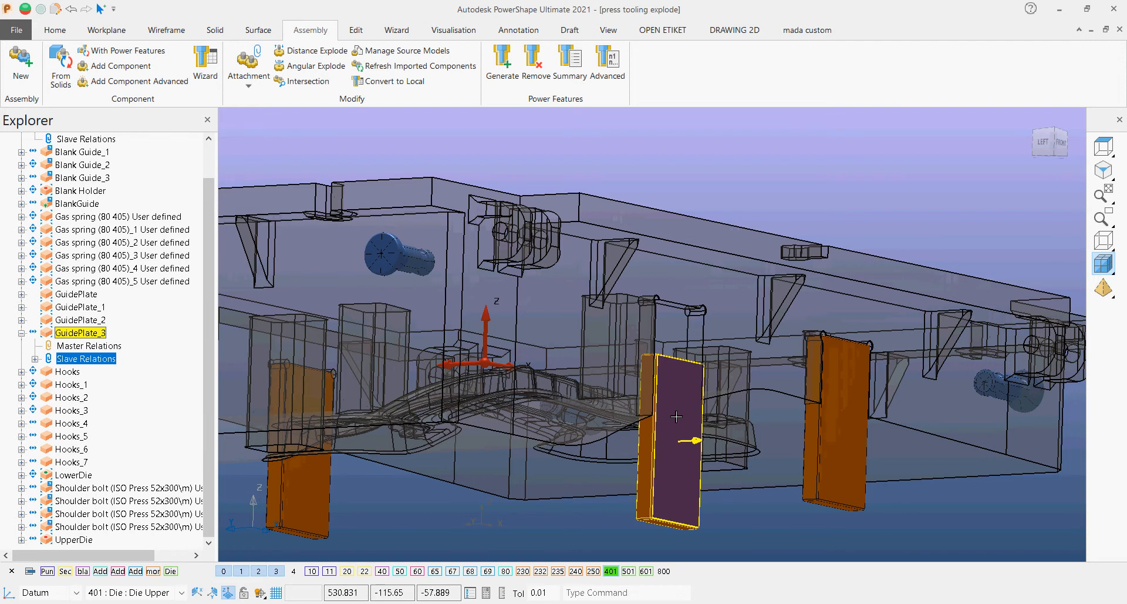
{"action": "left_click_drag", "start_coordinate": [679, 446], "coordinate": [678, 423]}
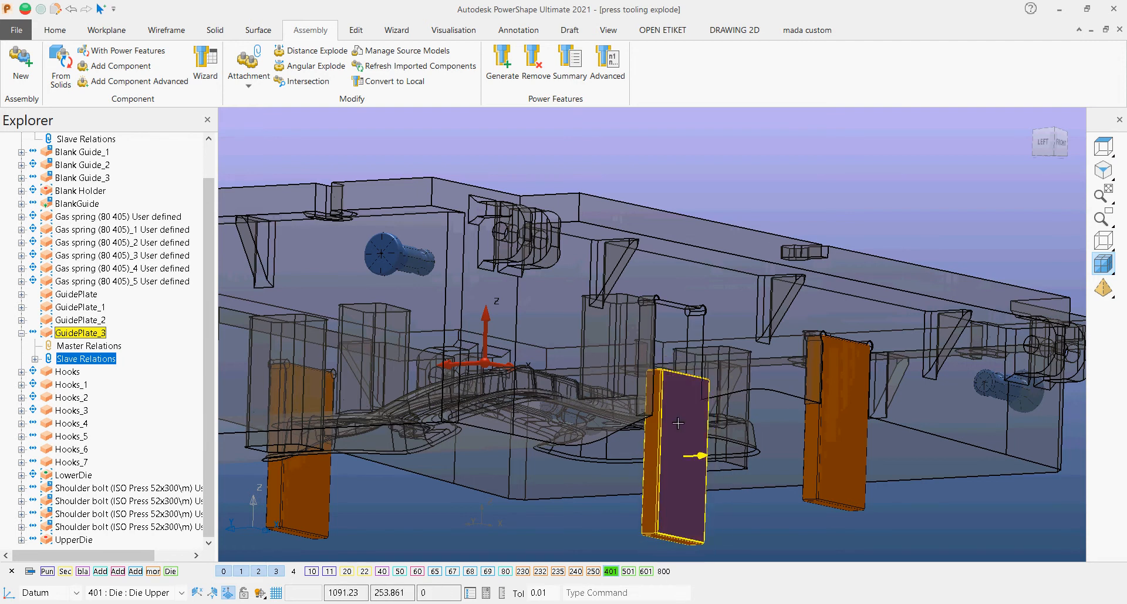
{"action": "left_click", "coordinate": [743, 528]}
Step: Expand GuidePlate_3's slave relations and highlight the planes of its coincident relation with UpperDie
{"action": "middle_click_drag", "start_coordinate": [633, 461], "coordinate": [630, 438], "text": "shift"}
{"action": "left_click", "coordinate": [35, 359]}
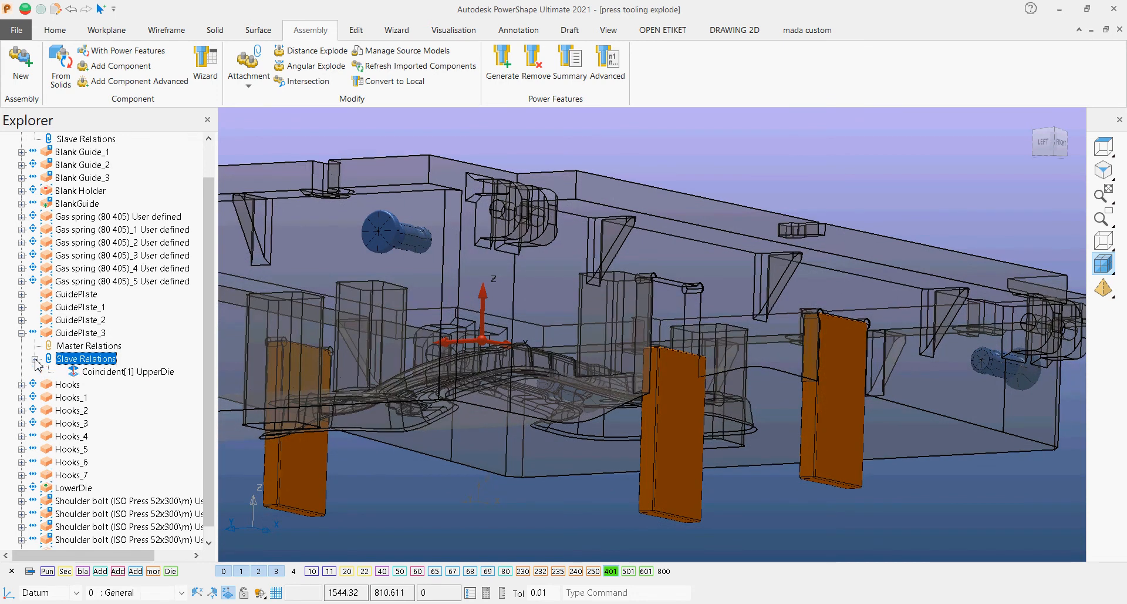
{"action": "left_click", "coordinate": [112, 372]}
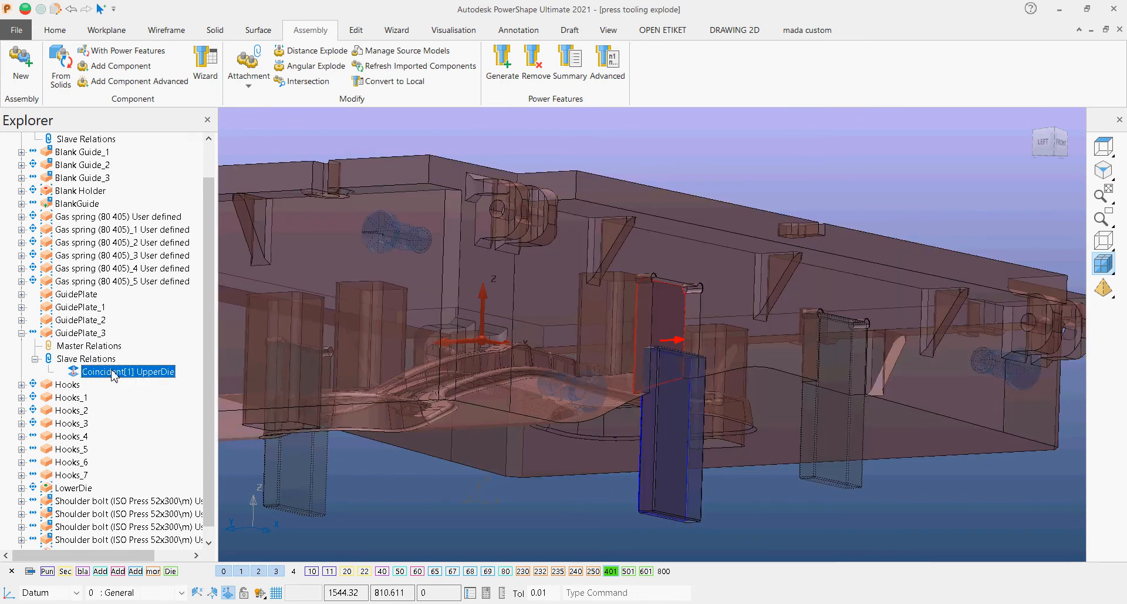
Step: Start a new attachment relation with the top plane of the upper die's guide pocket as the first attachment
{"action": "middle_click_drag", "start_coordinate": [690, 380], "coordinate": [611, 376]}
{"action": "left_click", "coordinate": [249, 81]}
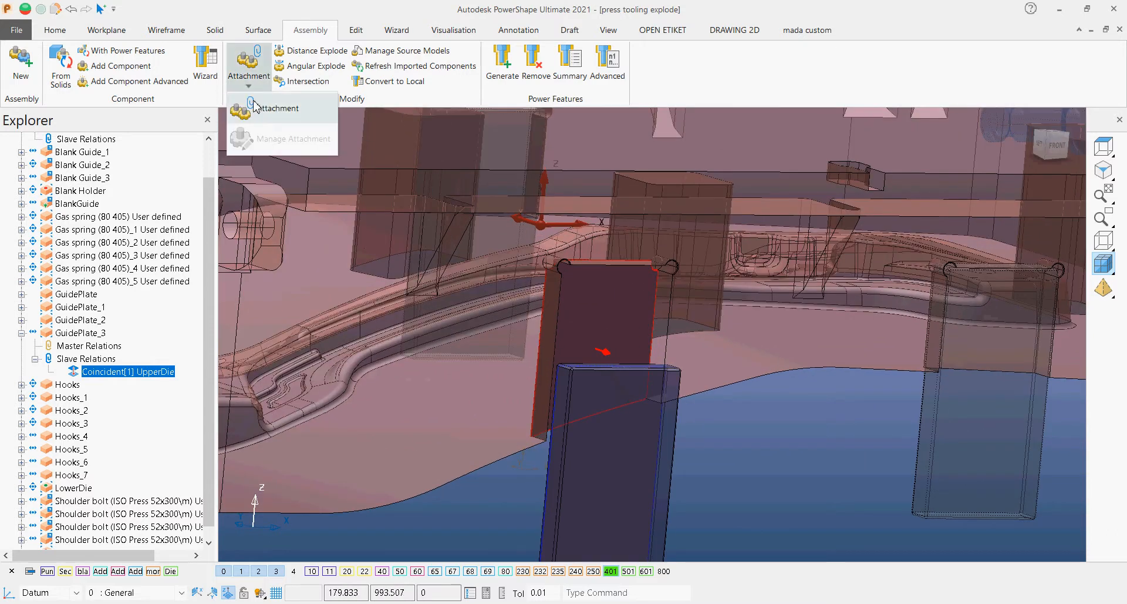
{"action": "left_click", "coordinate": [256, 107]}
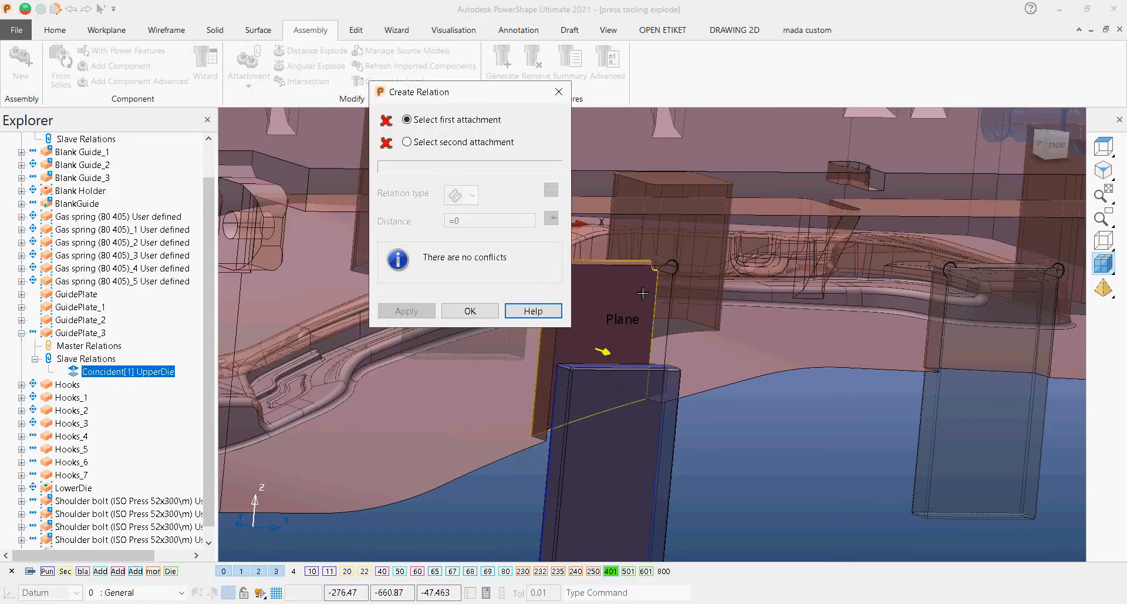
{"action": "middle_click_drag", "start_coordinate": [643, 293], "coordinate": [711, 246]}
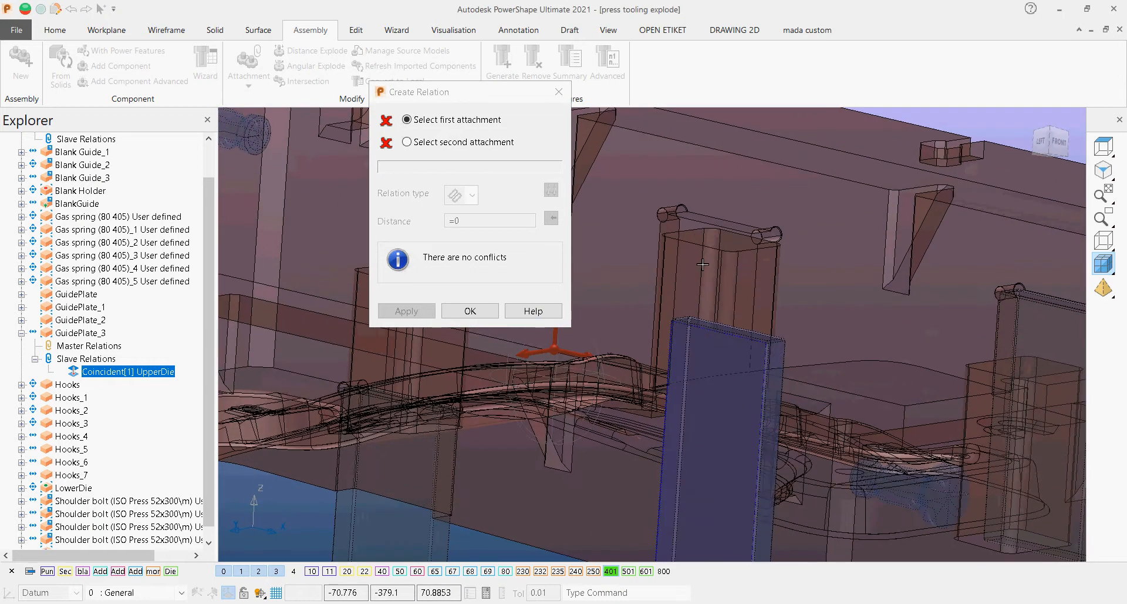
{"action": "left_click", "coordinate": [720, 224]}
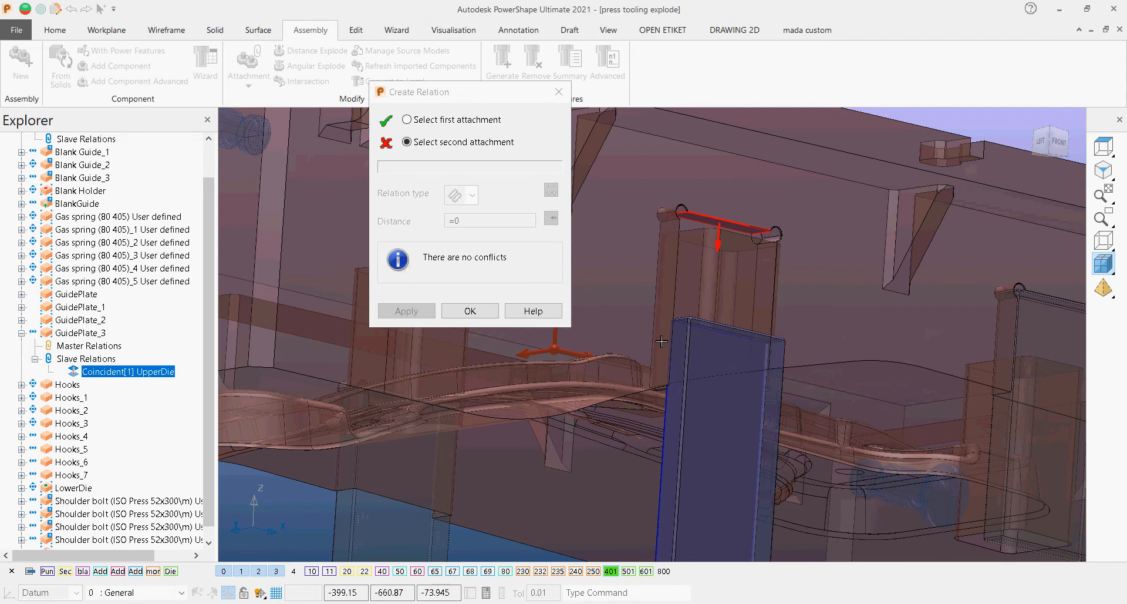
Step: Choose GuidePlate_3's top plane as the second attachment and reverse the alignment direction
{"action": "middle_click_drag", "start_coordinate": [662, 341], "coordinate": [695, 324]}
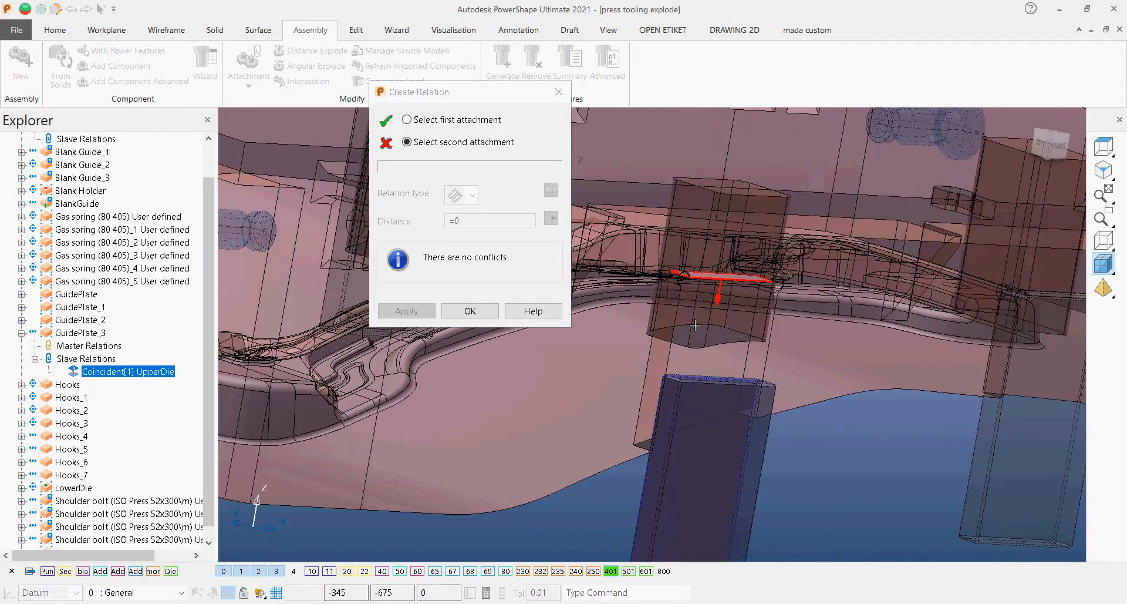
{"action": "left_click", "coordinate": [729, 378]}
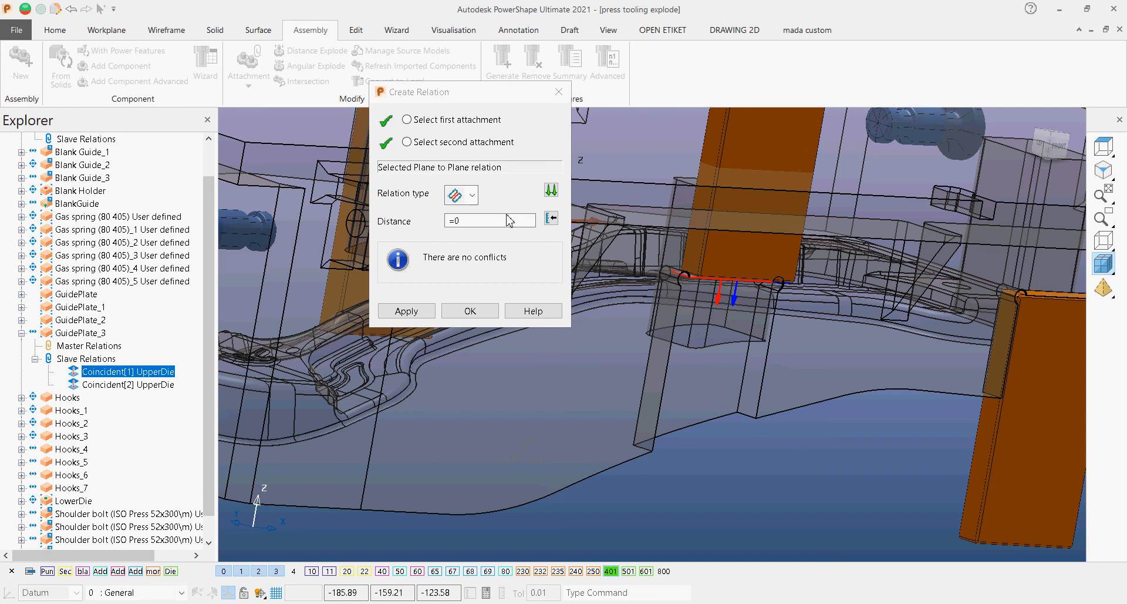
{"action": "left_click", "coordinate": [552, 190]}
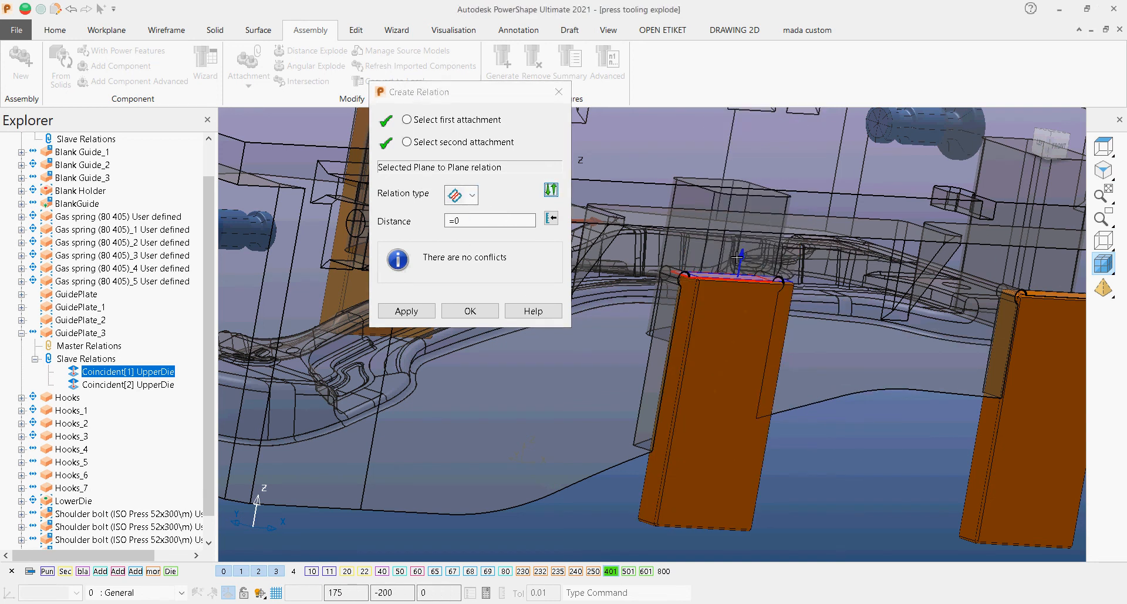
{"action": "middle_click_drag", "start_coordinate": [721, 257], "coordinate": [739, 308]}
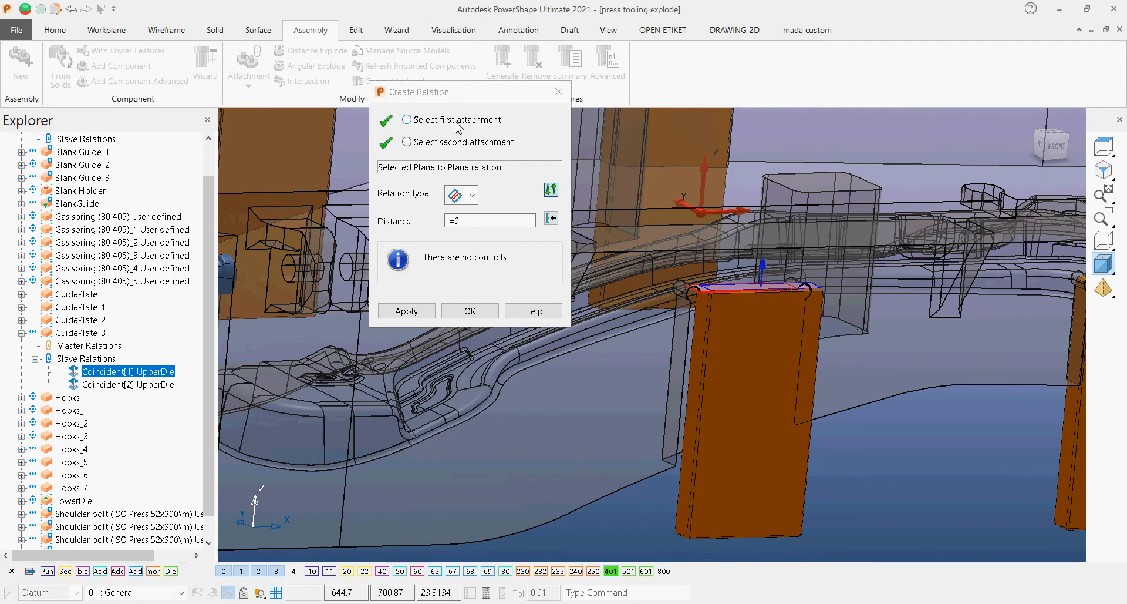
{"action": "middle_click_drag", "start_coordinate": [665, 324], "coordinate": [688, 233]}
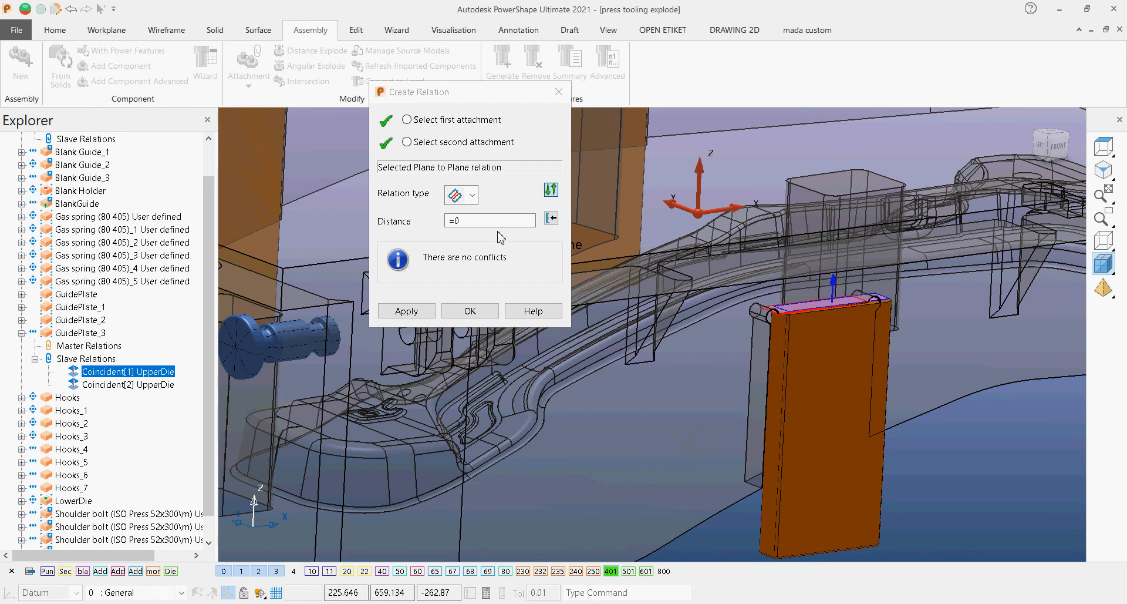
Step: Try replacing the first attachment with the guide pocket's narrow side plane, accept the relation, and undo it
{"action": "left_click", "coordinate": [408, 120]}
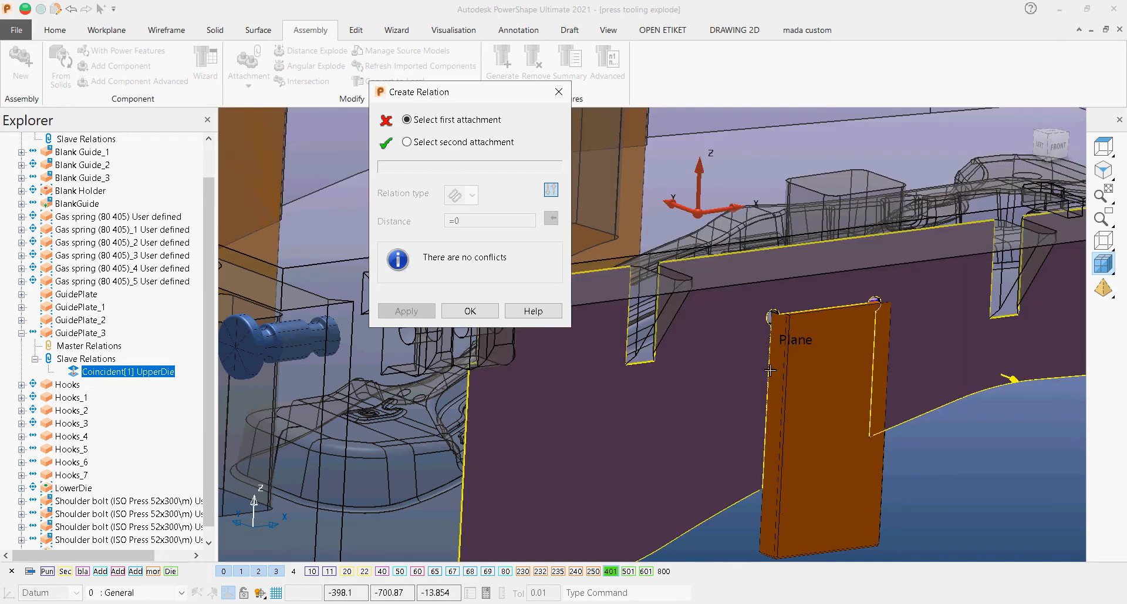
{"action": "middle_click_drag", "start_coordinate": [771, 370], "coordinate": [685, 358]}
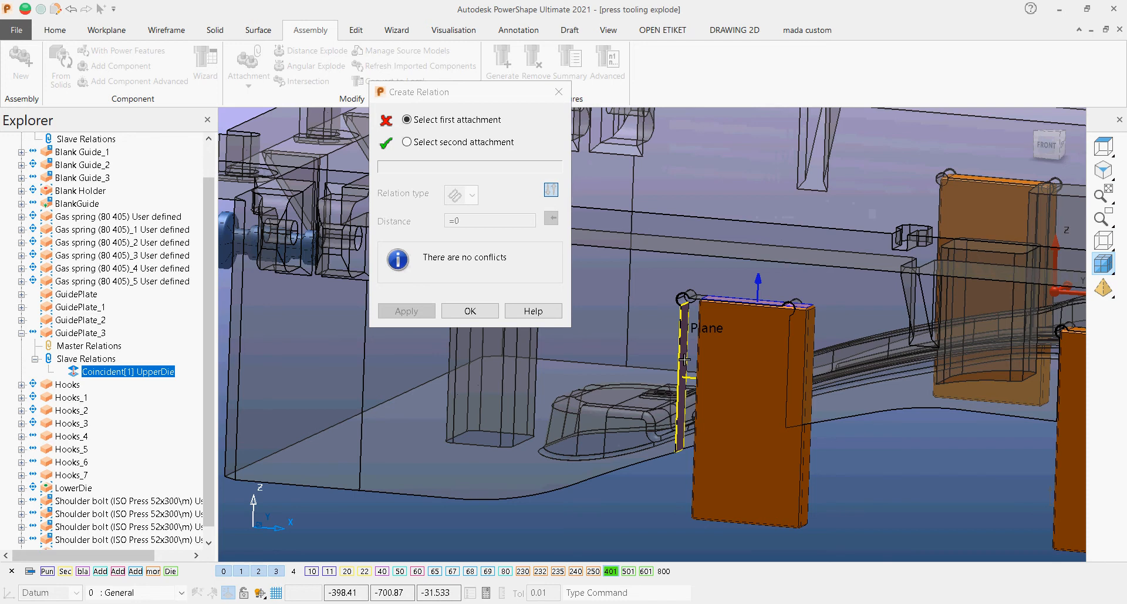
{"action": "left_click", "coordinate": [685, 359]}
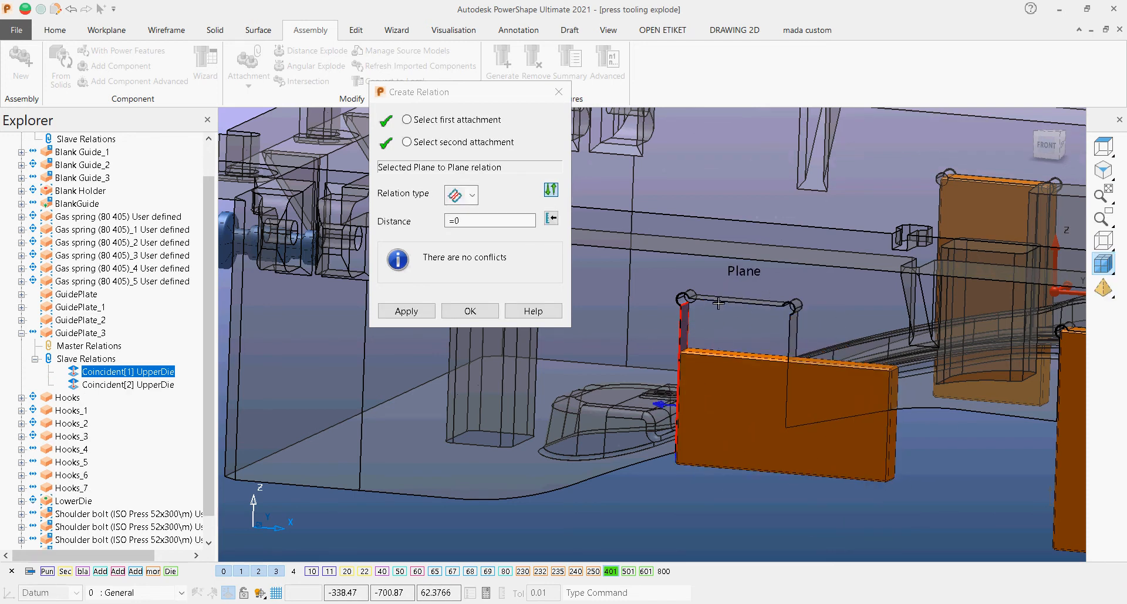
{"action": "left_click", "coordinate": [473, 312]}
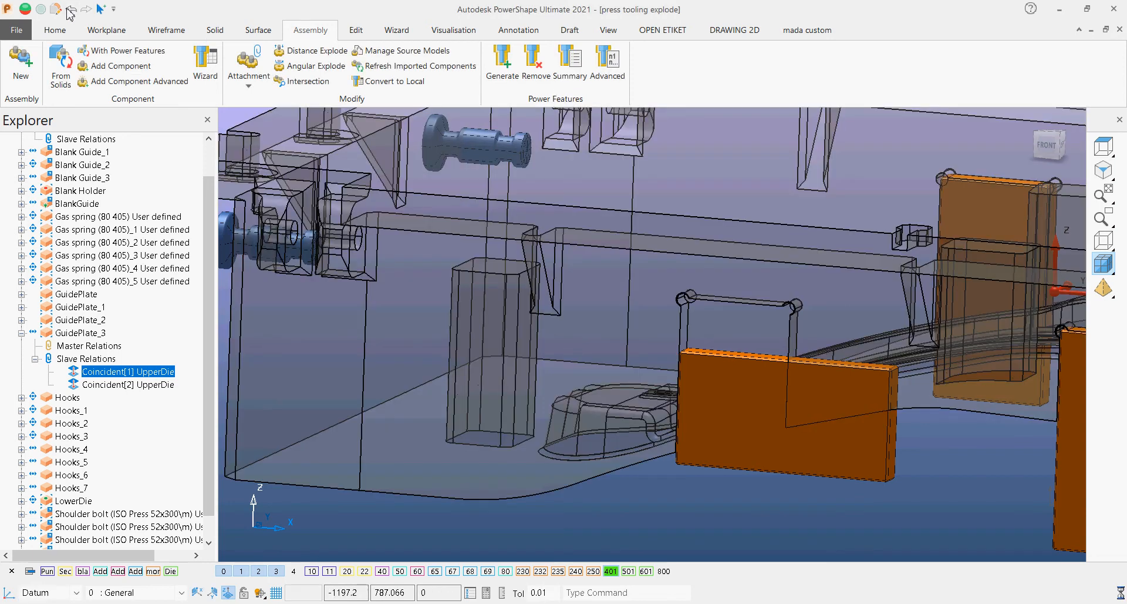
{"action": "left_click", "coordinate": [69, 9]}
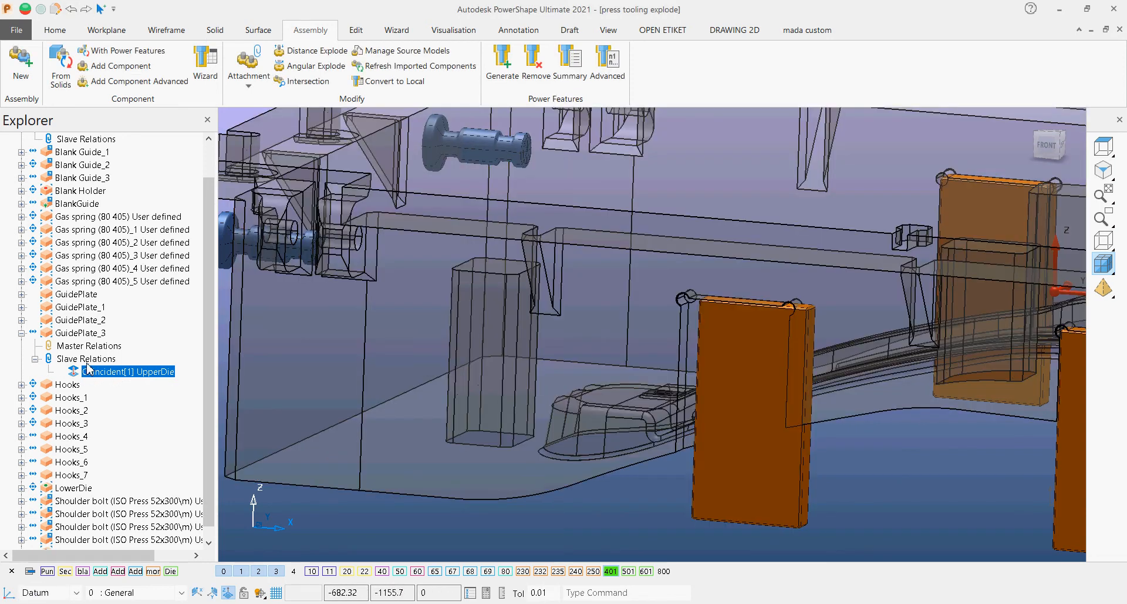
Step: Start another attachment relation for GuidePlate_3, choosing the top plane of the upper die's guide pocket as the first attachment
{"action": "left_click", "coordinate": [94, 360]}
{"action": "left_click", "coordinate": [96, 373]}
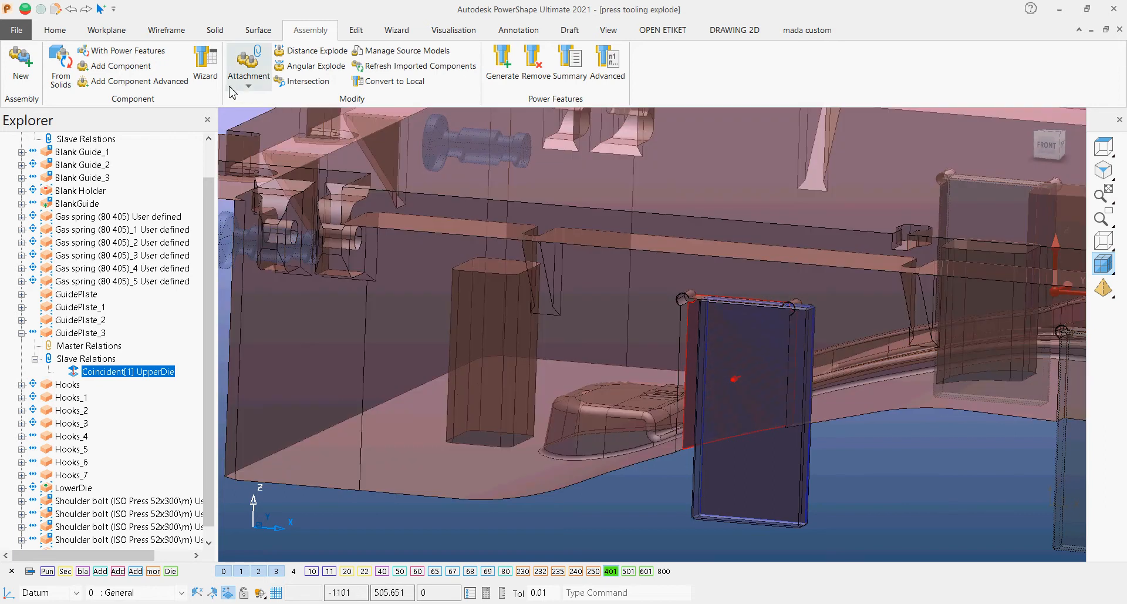
{"action": "left_click", "coordinate": [234, 88]}
{"action": "left_click", "coordinate": [274, 127]}
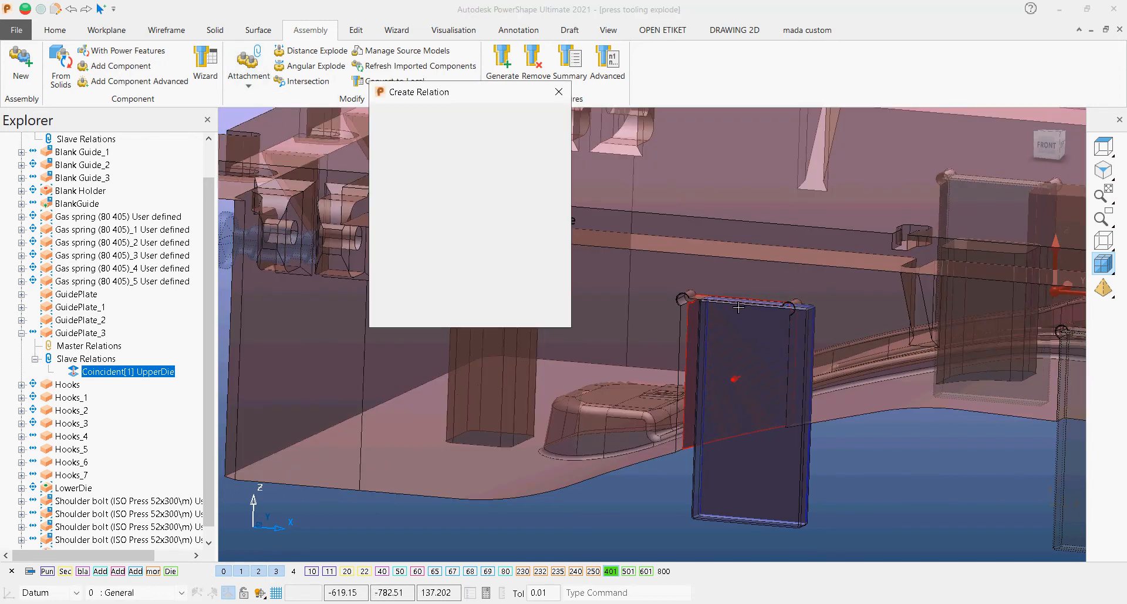
{"action": "middle_click_drag", "start_coordinate": [758, 394], "coordinate": [848, 408]}
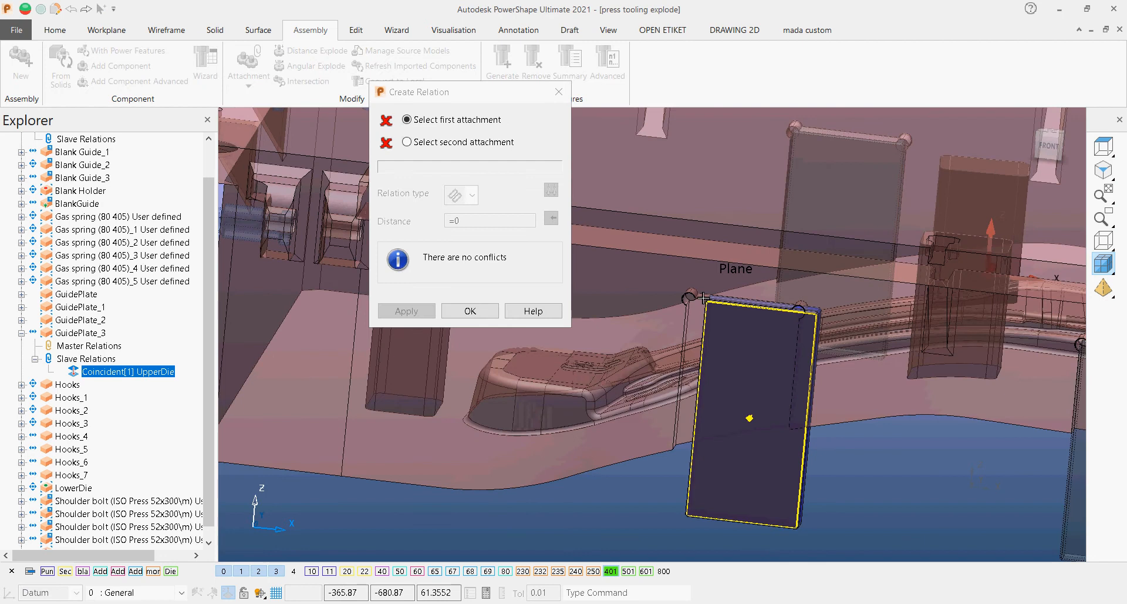
{"action": "middle_click_drag", "start_coordinate": [703, 298], "coordinate": [785, 417]}
{"action": "scroll", "coordinate": [823, 286], "scroll_direction": "up", "scroll_amount": 3}
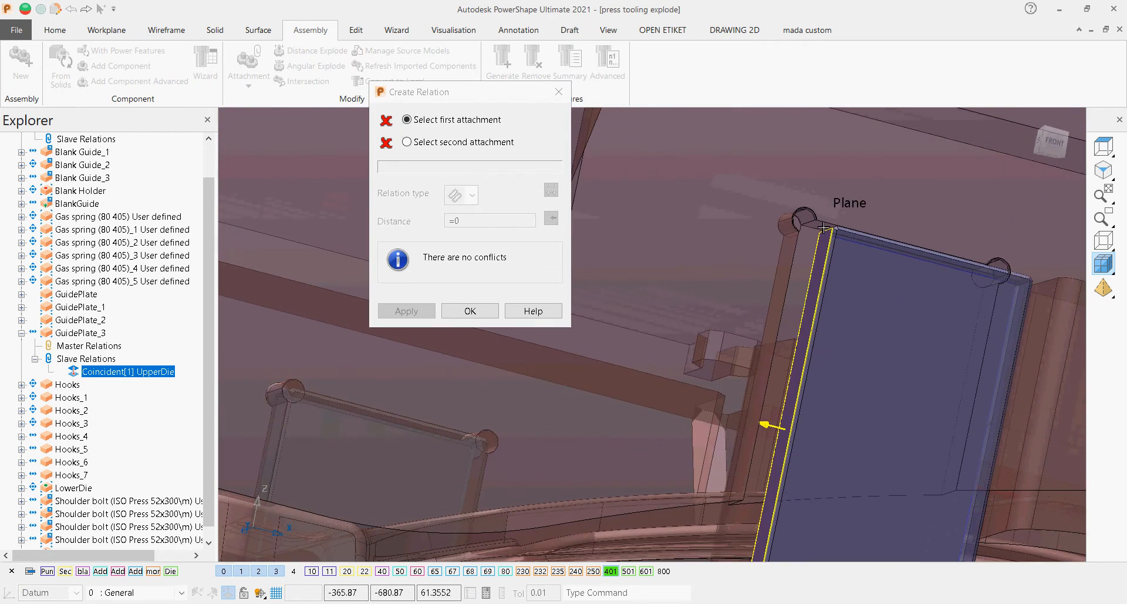
{"action": "scroll", "coordinate": [819, 224], "scroll_direction": "up", "scroll_amount": 2}
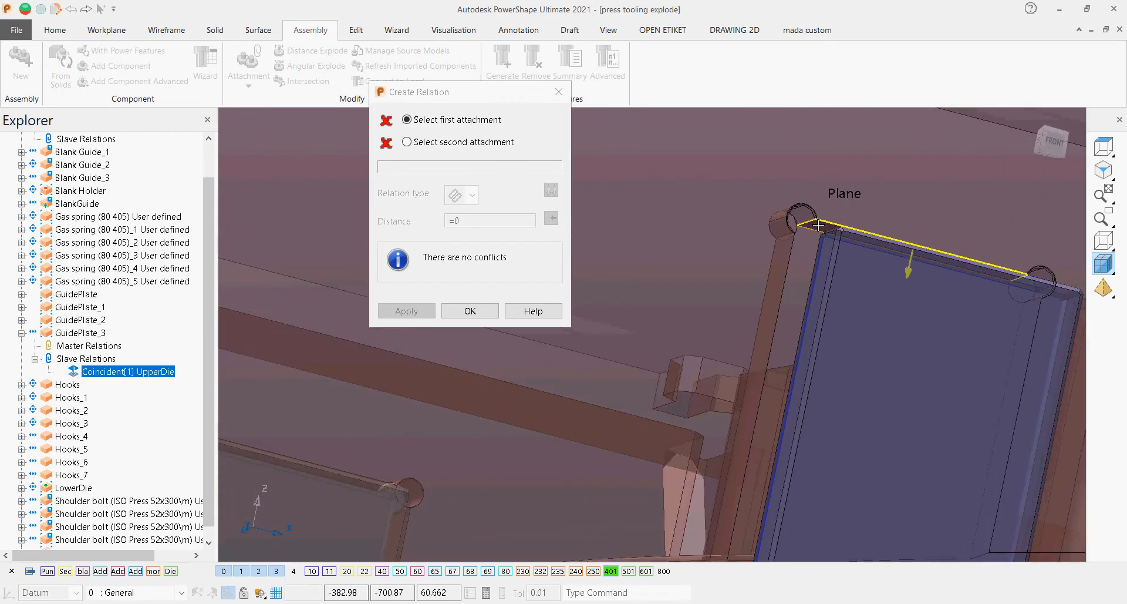
{"action": "left_click", "coordinate": [820, 225]}
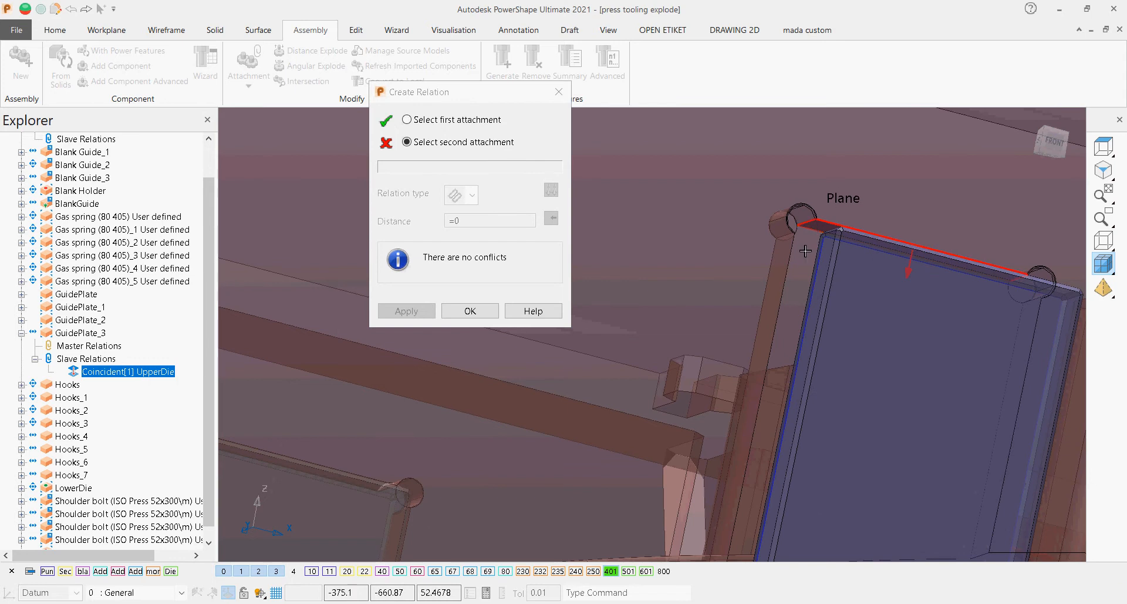
Step: Use GuidePlate_3's top plane as the second attachment, reverse the alignment direction, and apply the relation at distance 0
{"action": "middle_click_drag", "start_coordinate": [805, 250], "coordinate": [859, 395]}
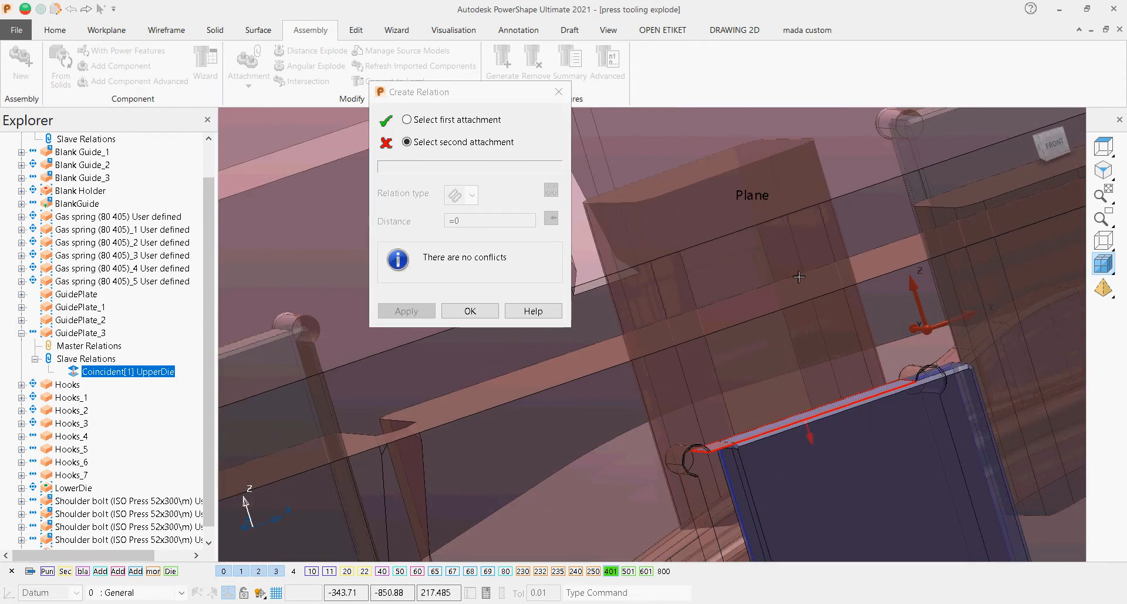
{"action": "left_click", "coordinate": [934, 374]}
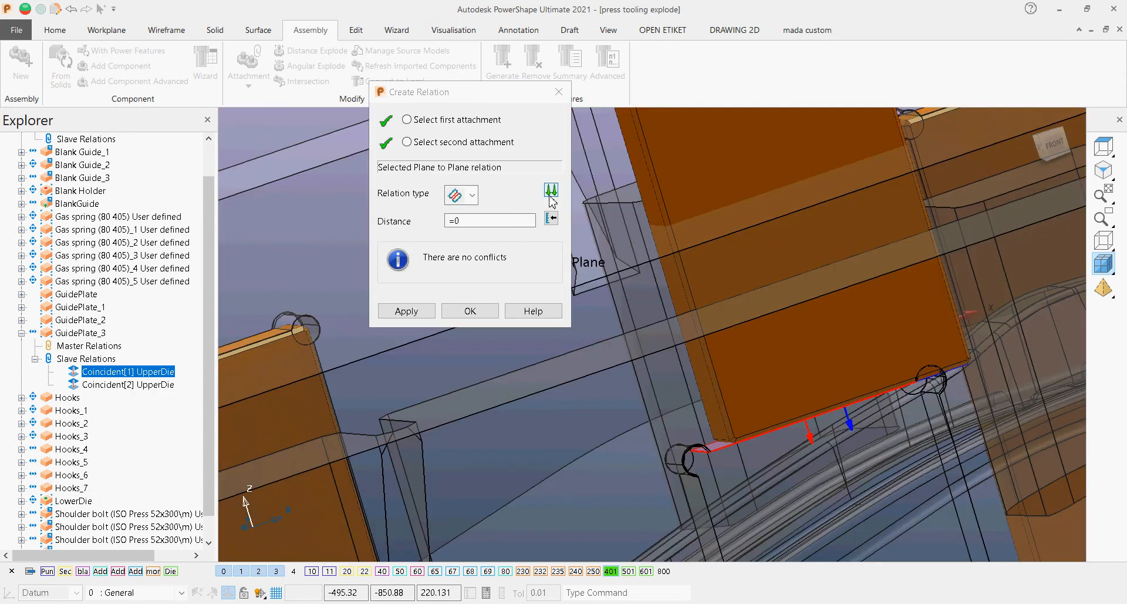
{"action": "left_click", "coordinate": [551, 190]}
{"action": "left_click", "coordinate": [551, 192]}
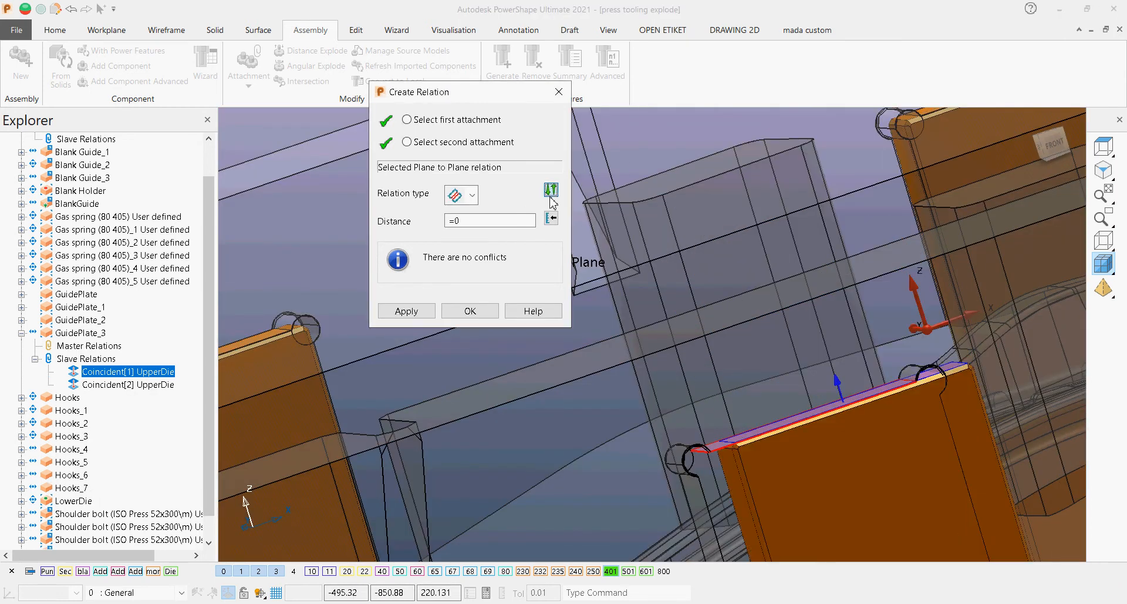
{"action": "left_click", "coordinate": [411, 316]}
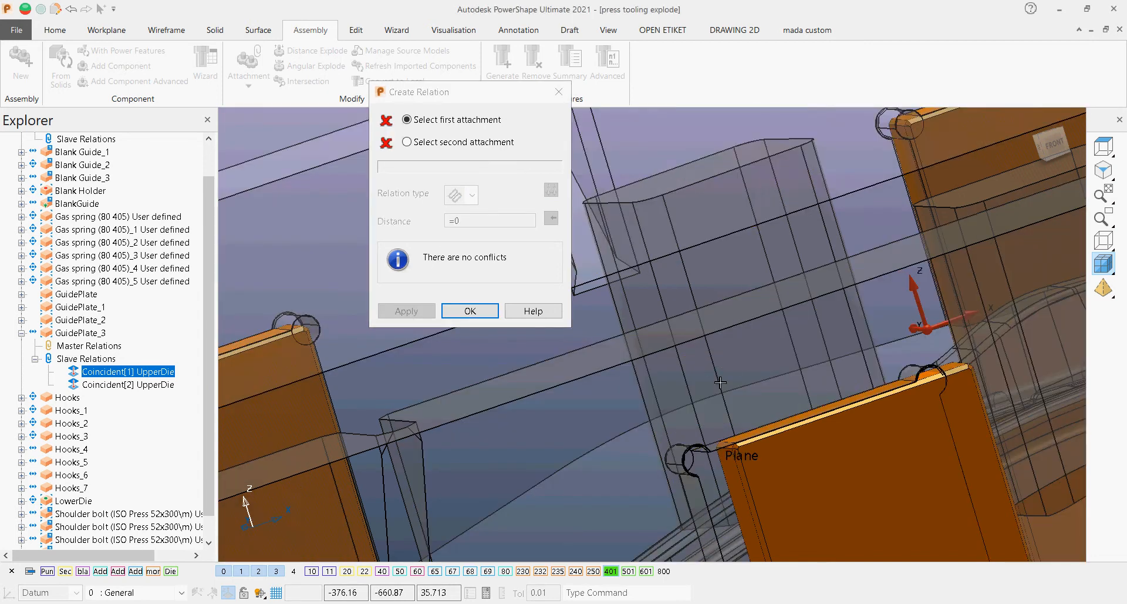
Step: Relate the guide pocket's narrow side plane as first attachment to GuidePlate_3's adjacent side plane as second attachment
{"action": "middle_click_drag", "start_coordinate": [754, 538], "coordinate": [824, 394], "text": "shift"}
{"action": "scroll", "coordinate": [772, 362], "scroll_direction": "down", "scroll_amount": 3}
{"action": "left_click", "coordinate": [717, 376]}
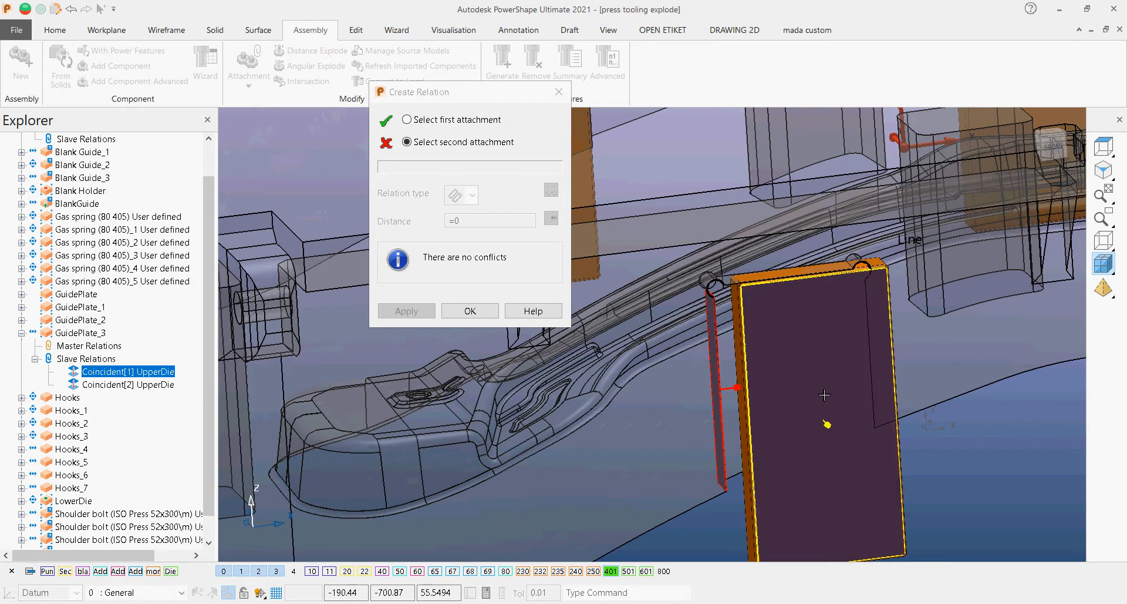
{"action": "left_click", "coordinate": [742, 364]}
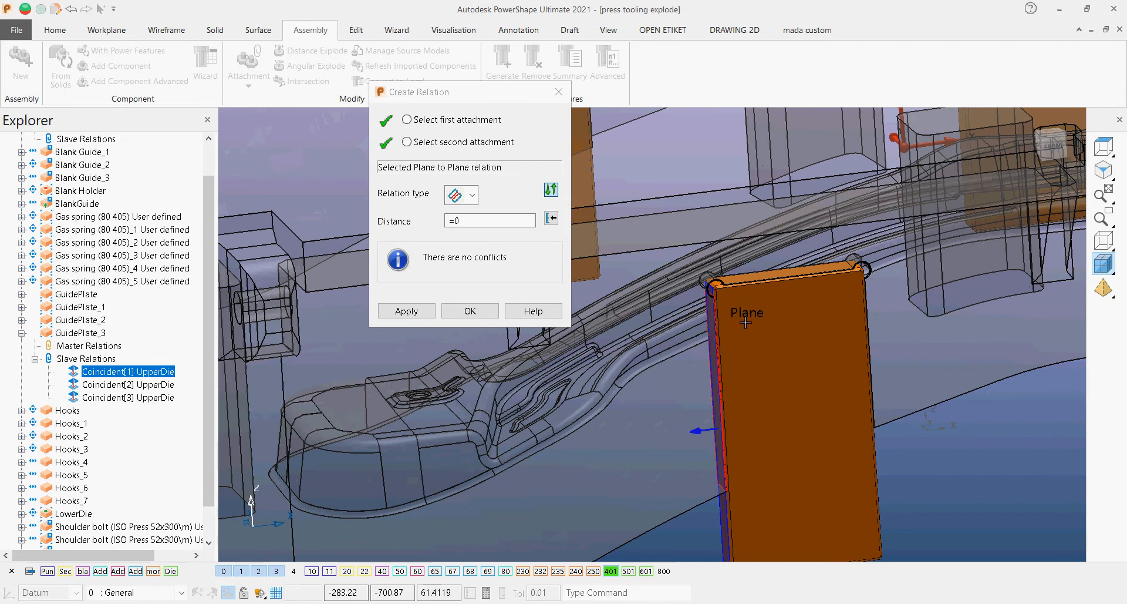
Step: Try a plane-to-plane distance of 10, preview about -2276 with the Angle/Distance Scaler, and cancel the scaler
{"action": "left_click", "coordinate": [466, 220]}
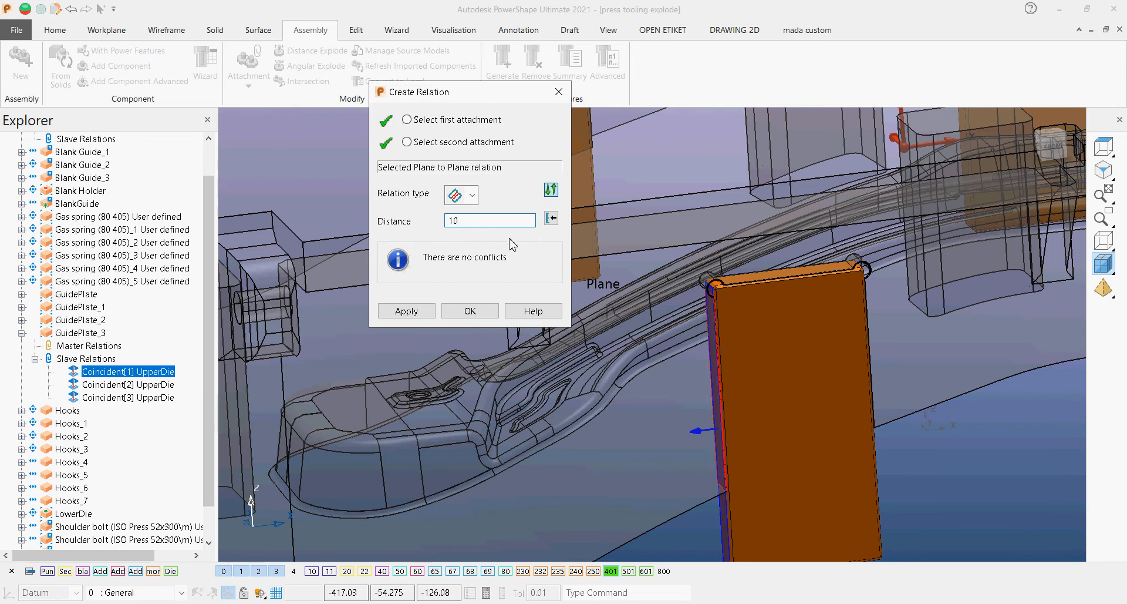
{"action": "left_click", "coordinate": [552, 218]}
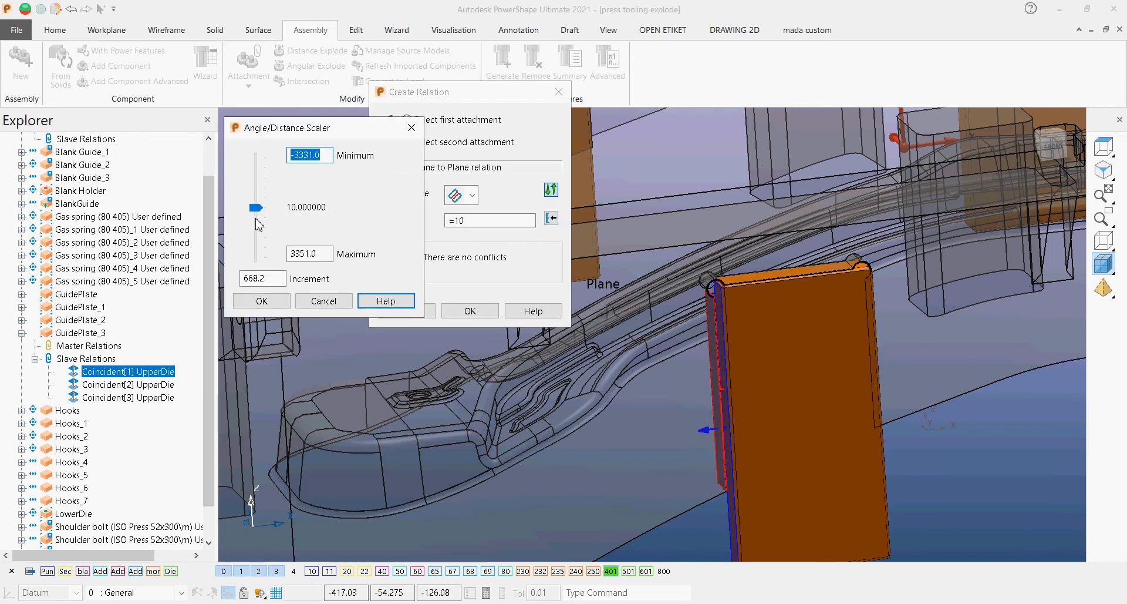
{"action": "left_click_drag", "start_coordinate": [276, 131], "coordinate": [430, 222]}
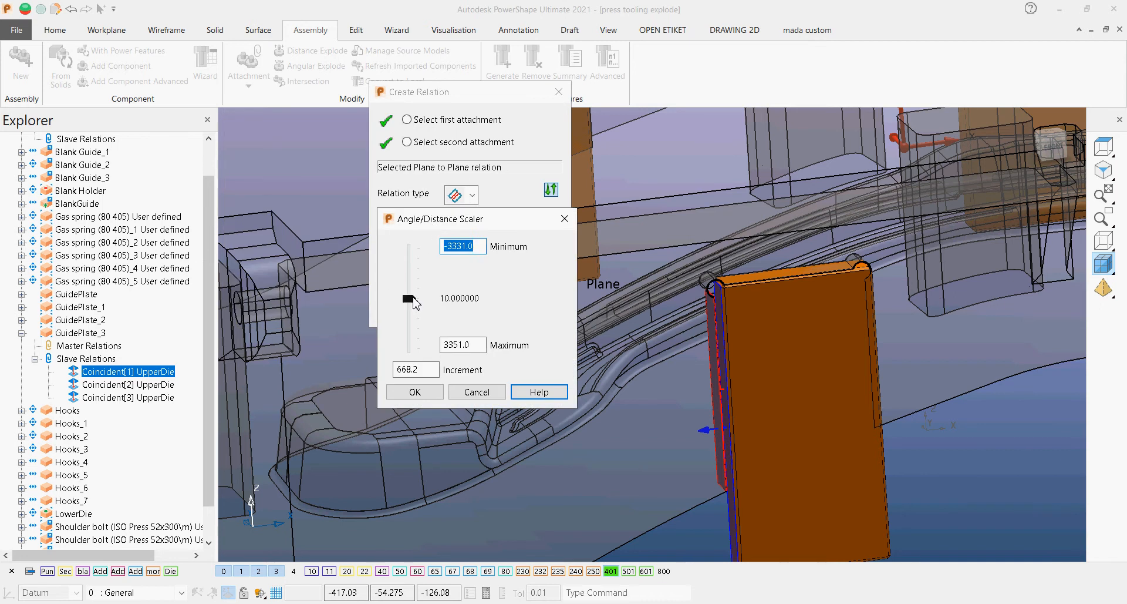
{"action": "left_click_drag", "start_coordinate": [414, 302], "coordinate": [422, 263]}
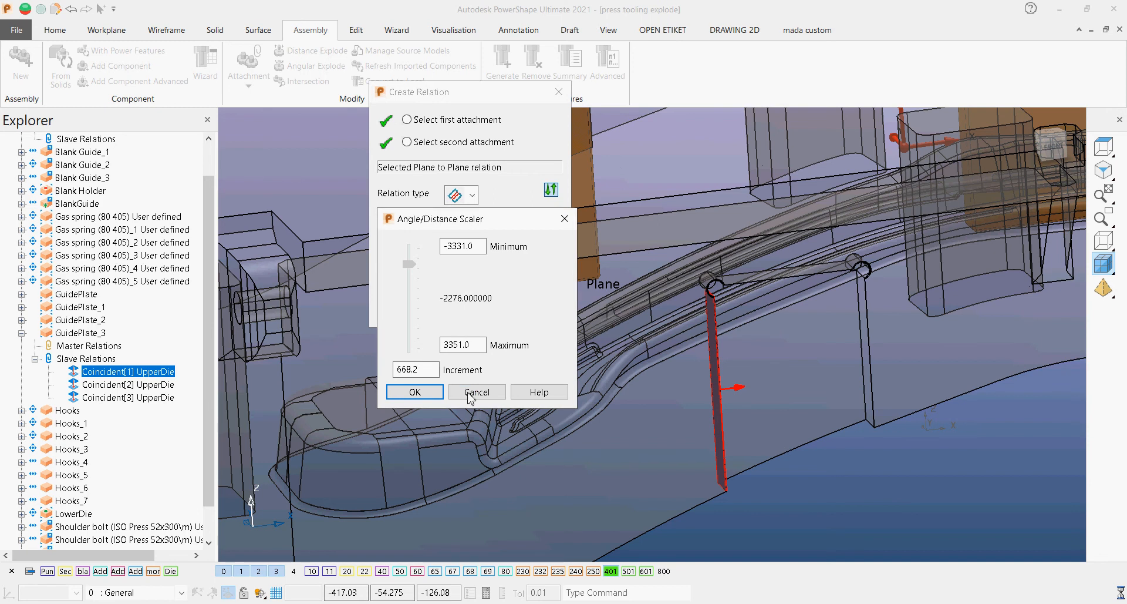
{"action": "left_click", "coordinate": [476, 389]}
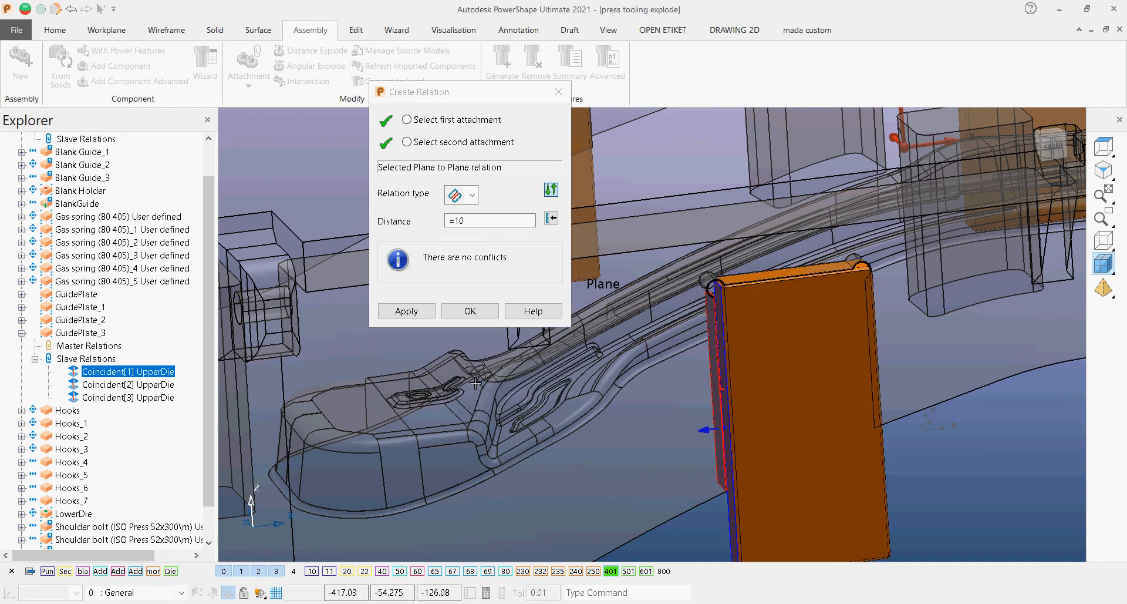
Step: Set the distance between the guide pocket's and GuidePlate_3's side planes to 0, then apply and accept the relation
{"action": "left_click", "coordinate": [466, 222]}
{"action": "left_click_drag", "start_coordinate": [466, 223], "coordinate": [447, 226]}
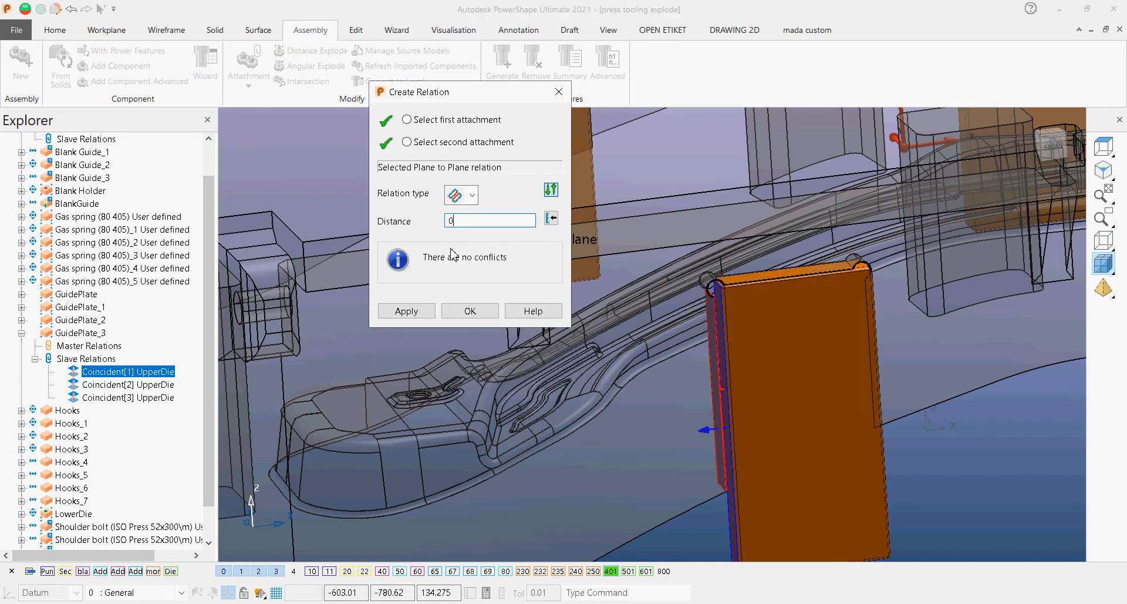
{"action": "left_click", "coordinate": [413, 314]}
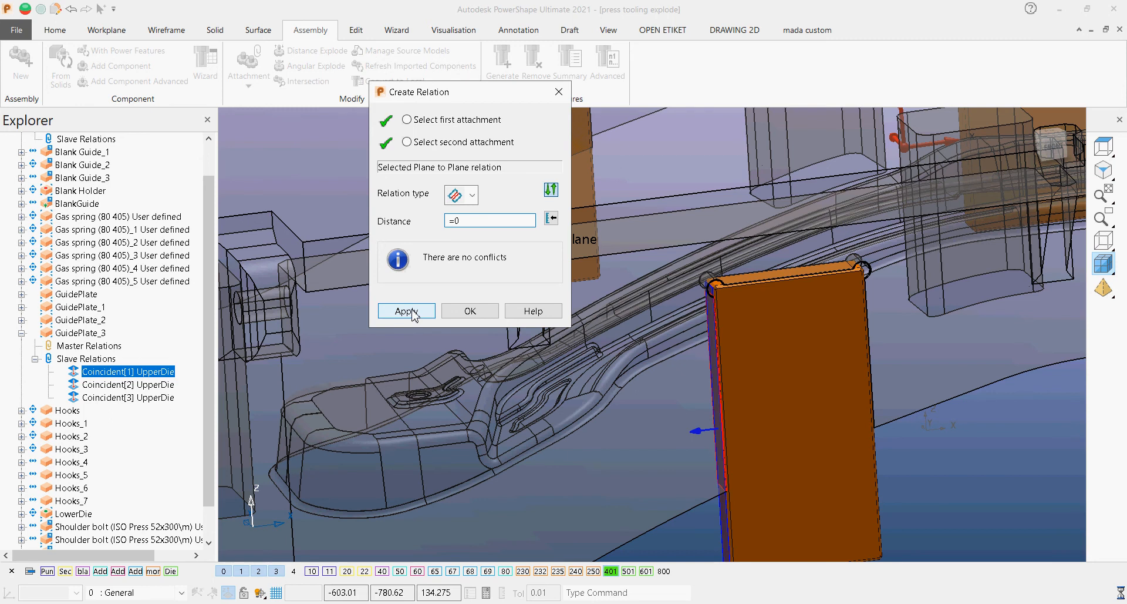
{"action": "left_click", "coordinate": [479, 315]}
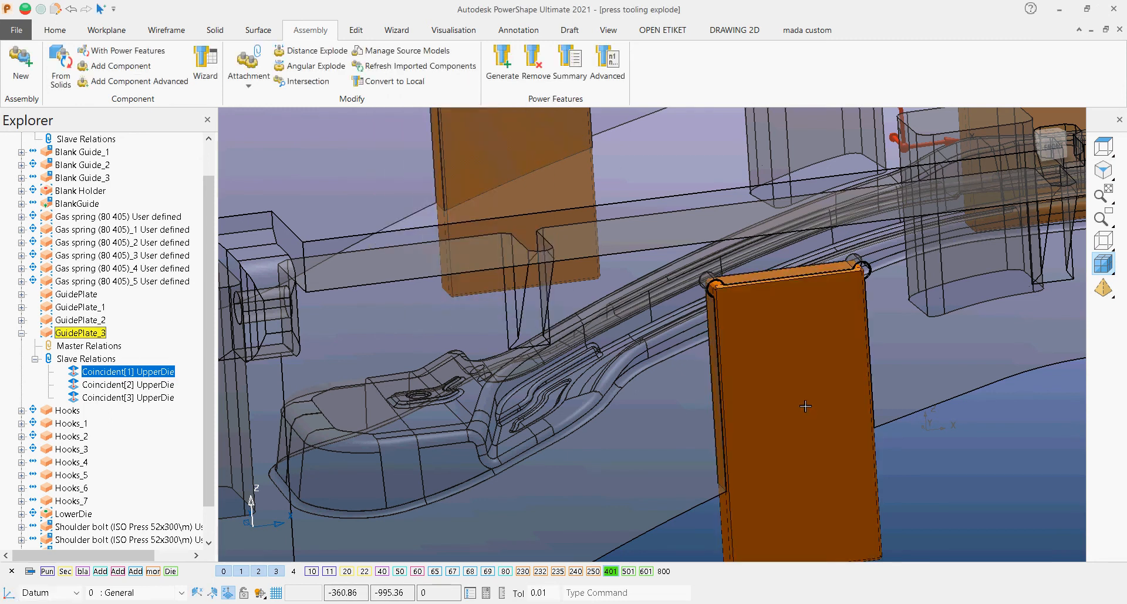
Step: Modify the UpperDie component's position, setting its relative Z to -850 and applying the move
{"action": "left_click", "coordinate": [818, 388]}
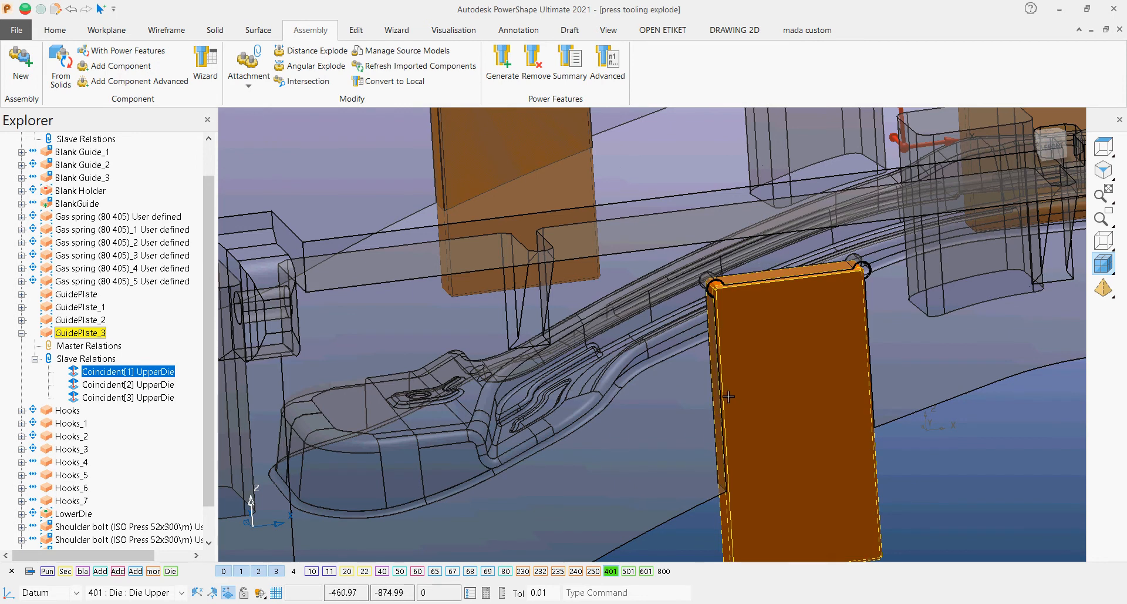
{"action": "scroll", "coordinate": [729, 396], "scroll_direction": "down", "scroll_amount": 5}
{"action": "middle_click_drag", "start_coordinate": [660, 420], "coordinate": [967, 413]}
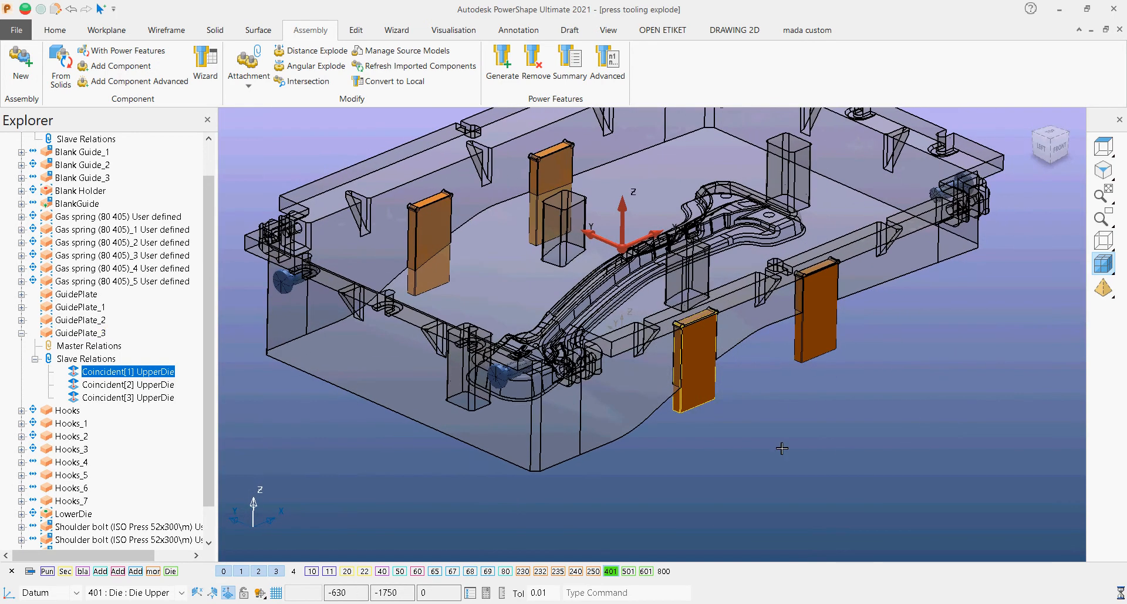
{"action": "left_click", "coordinate": [610, 390]}
{"action": "right_click", "coordinate": [611, 390]}
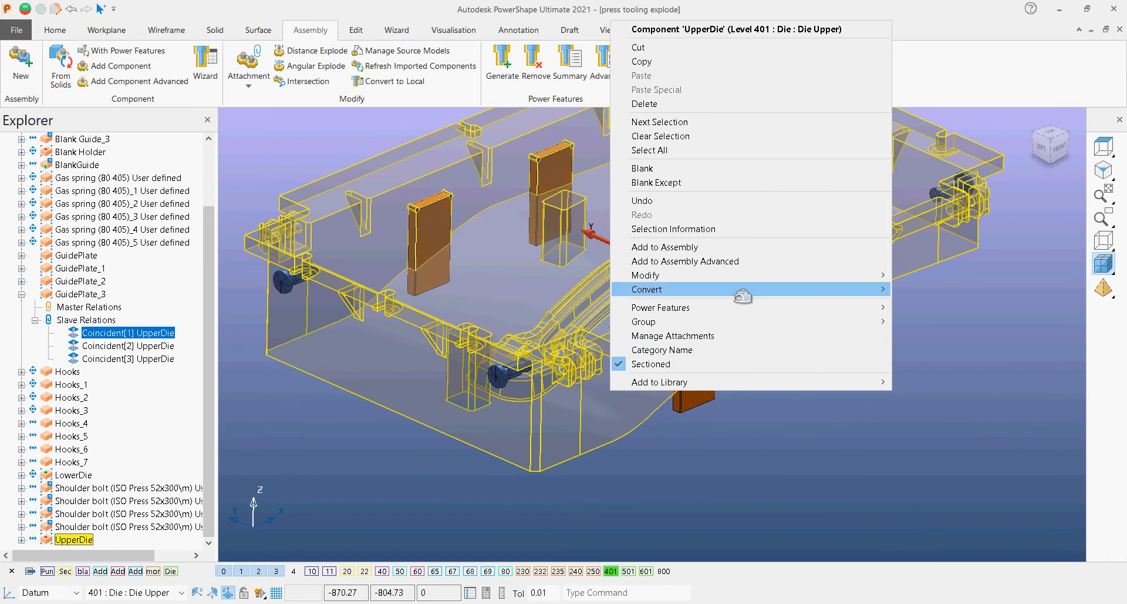
{"action": "mouse_move", "coordinate": [760, 290]}
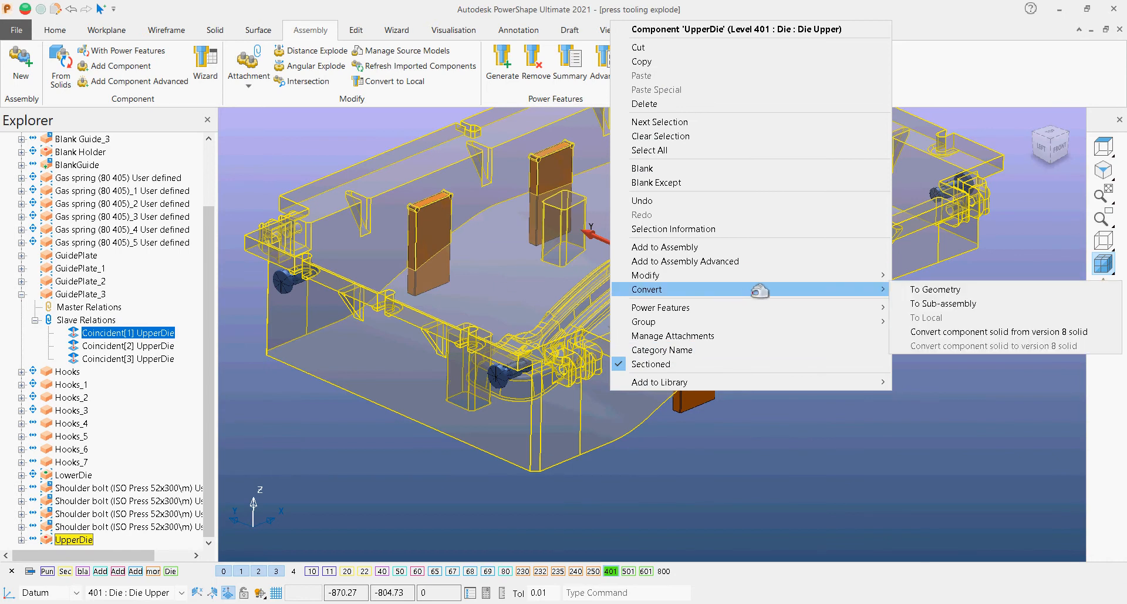
{"action": "mouse_move", "coordinate": [800, 276]}
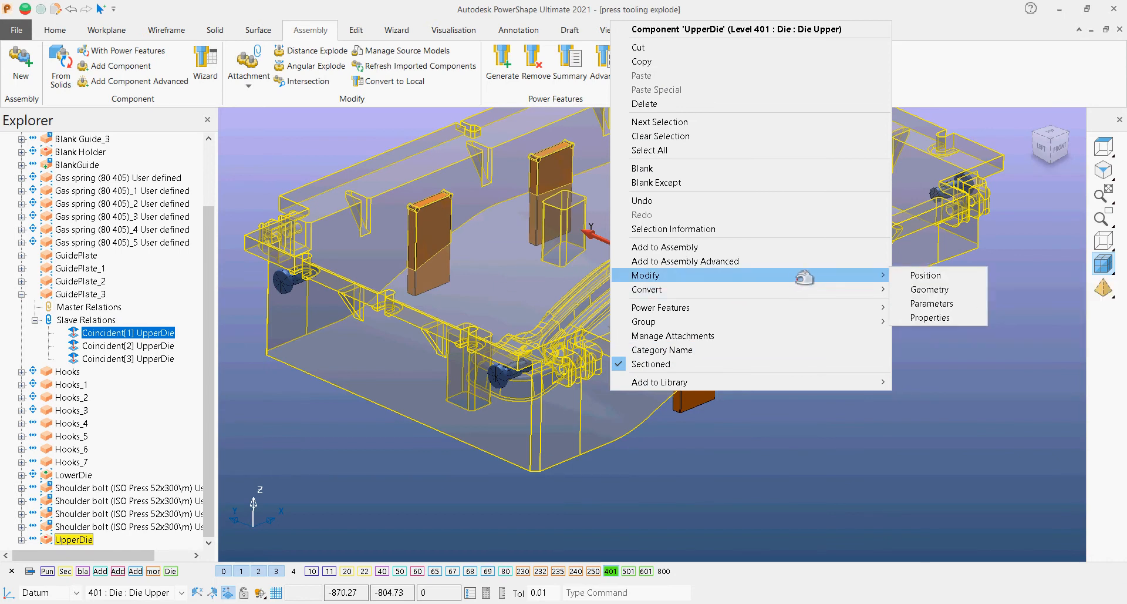
{"action": "left_click", "coordinate": [909, 276]}
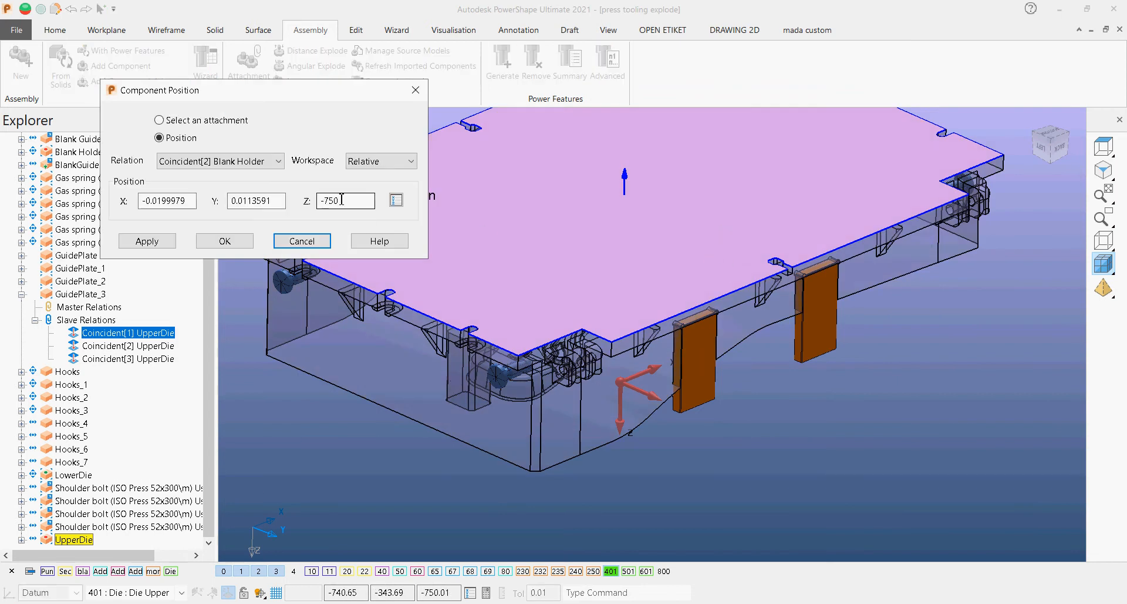
{"action": "left_click", "coordinate": [327, 201]}
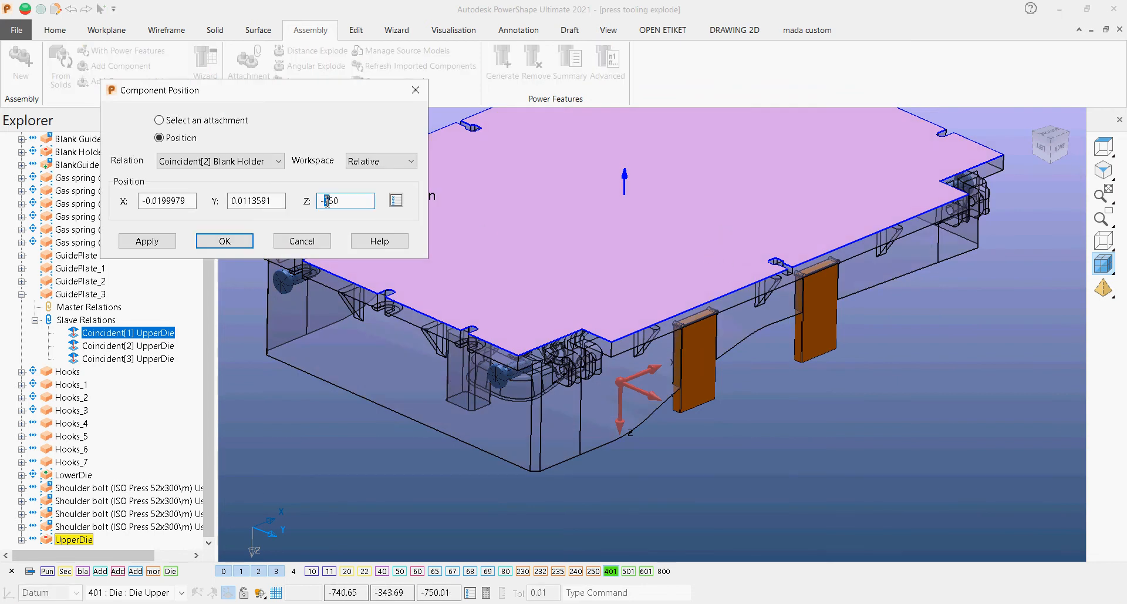
{"action": "left_click", "coordinate": [150, 242]}
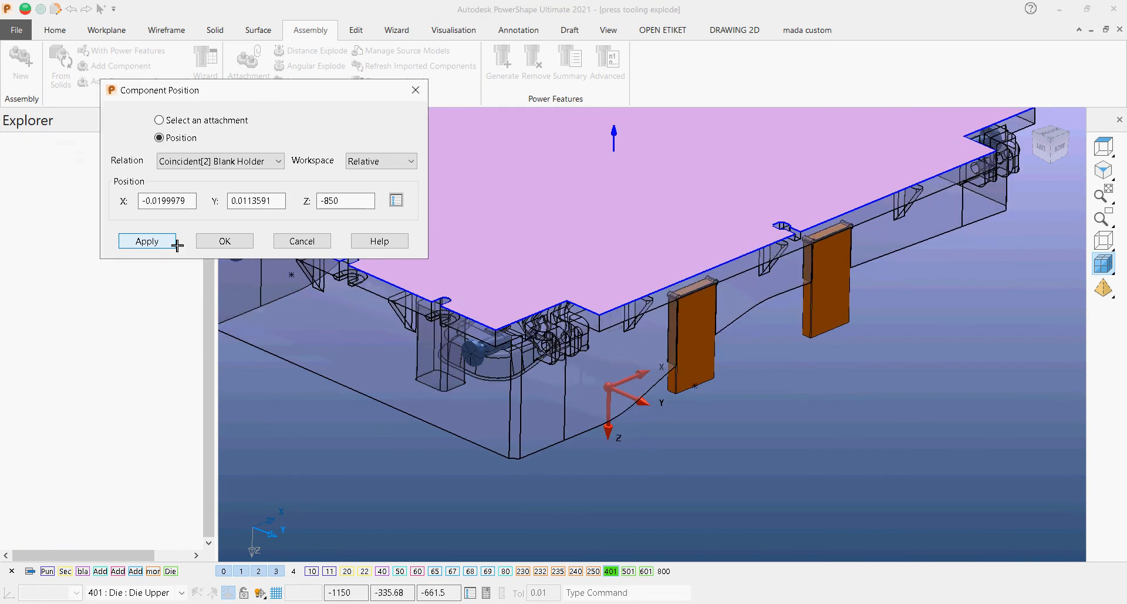
Step: Return the UpperDie component to a relative Z position of -750 and accept the position
{"action": "left_click_drag", "start_coordinate": [323, 207], "coordinate": [329, 207]}
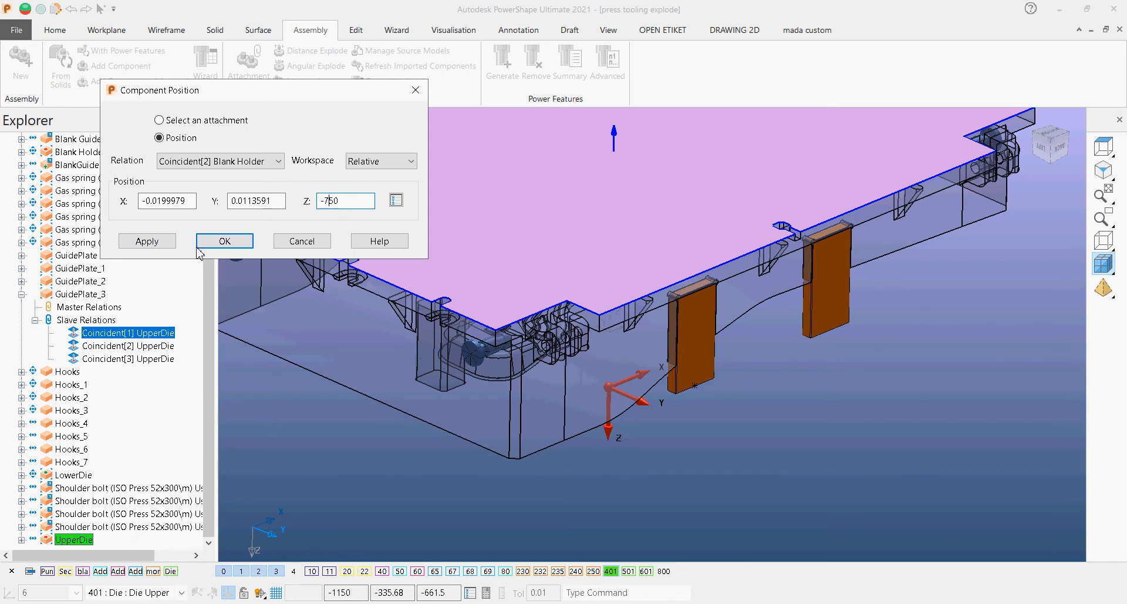
{"action": "left_click", "coordinate": [172, 246]}
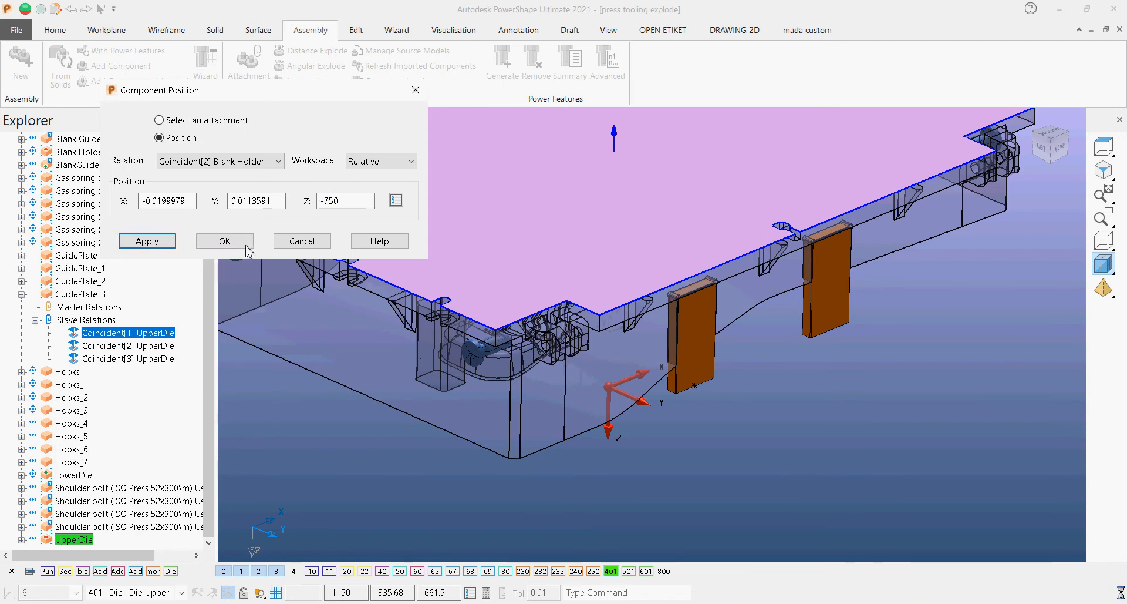
{"action": "left_click", "coordinate": [224, 241]}
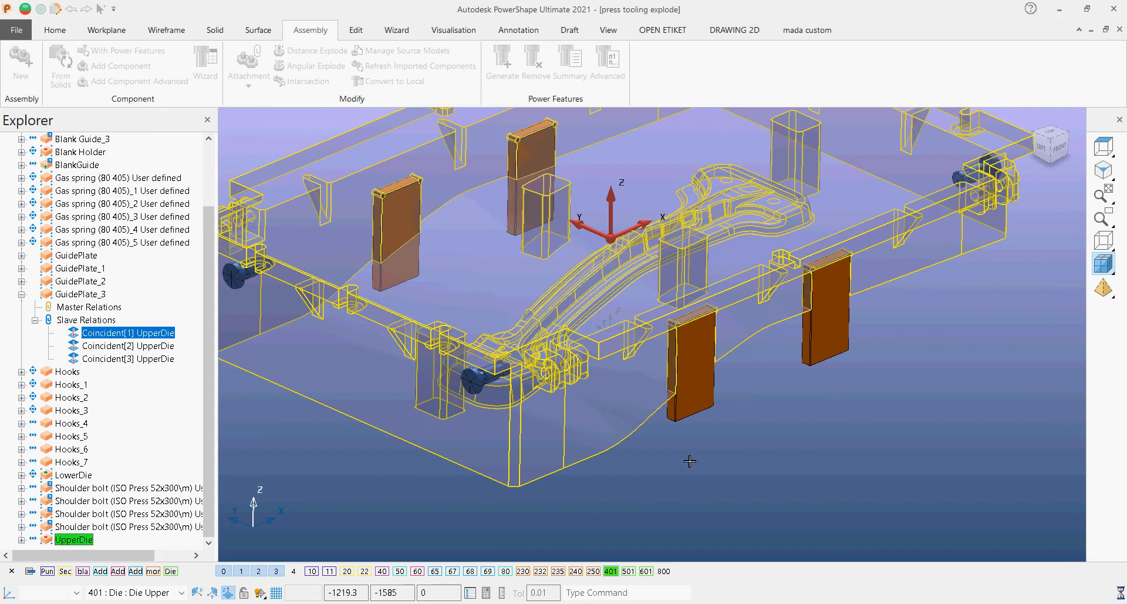
Step: Display the lower die on level 601 together with the upper die, and view the assembly from the left
{"action": "scroll", "coordinate": [690, 461], "scroll_direction": "down", "scroll_amount": 5}
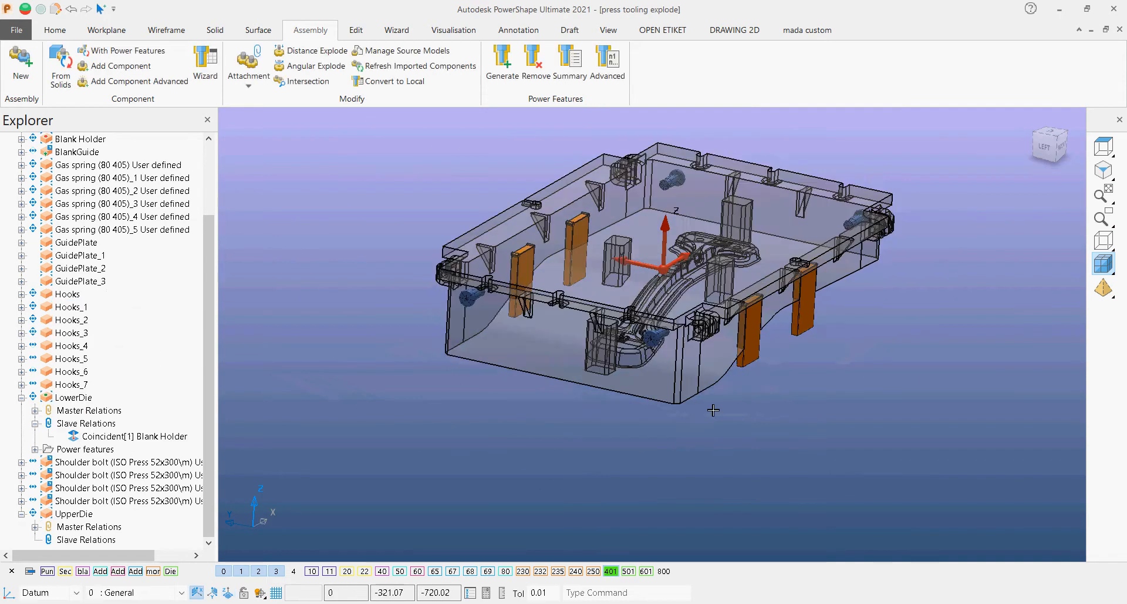
{"action": "scroll", "coordinate": [713, 410], "scroll_direction": "up", "scroll_amount": 3}
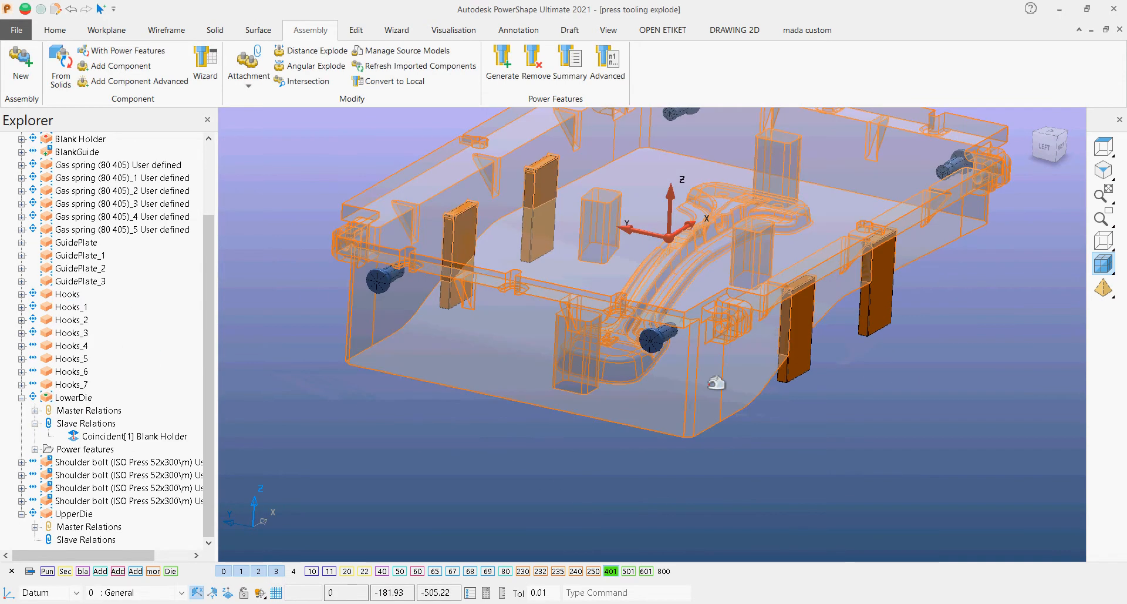
{"action": "left_click", "coordinate": [788, 374]}
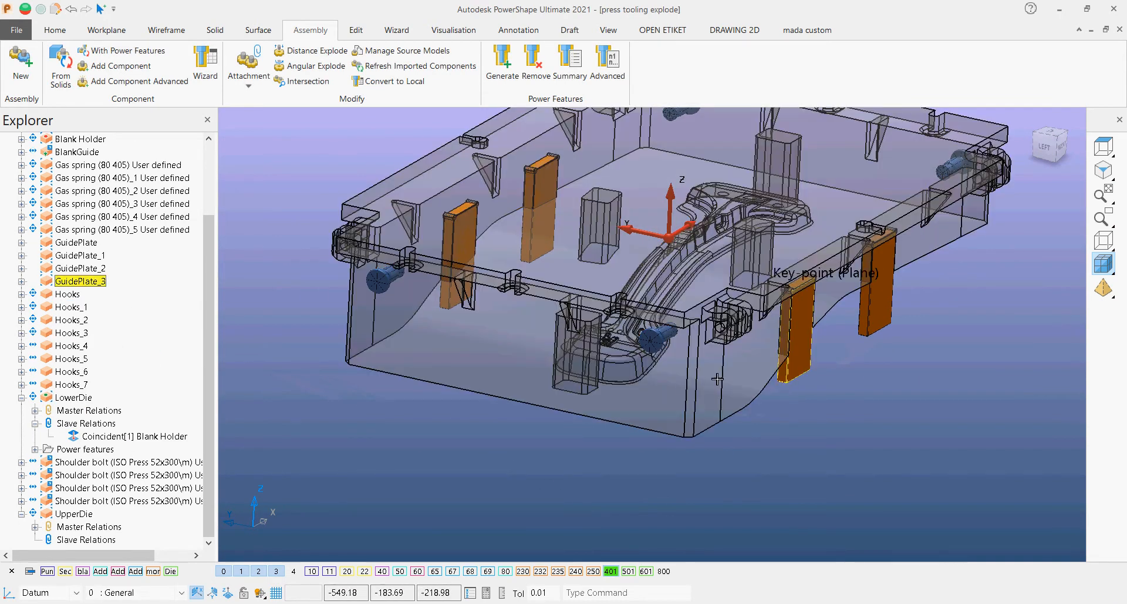
{"action": "middle_click_drag", "start_coordinate": [660, 416], "coordinate": [908, 411]}
{"action": "left_click", "coordinate": [1028, 195]}
{"action": "left_click", "coordinate": [1049, 147]}
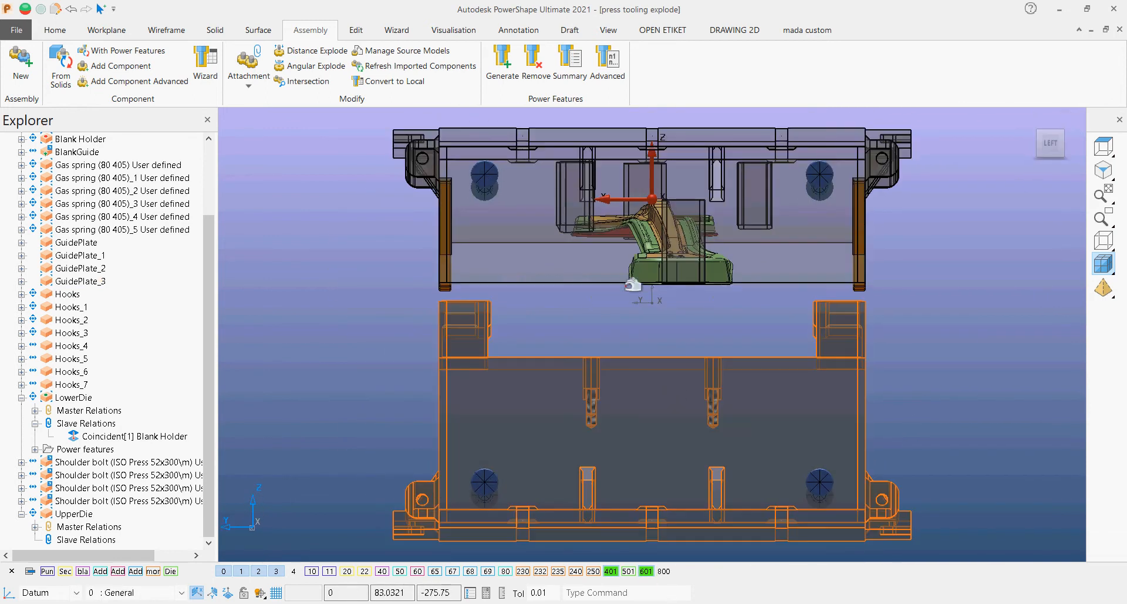
{"action": "left_click", "coordinate": [574, 251]}
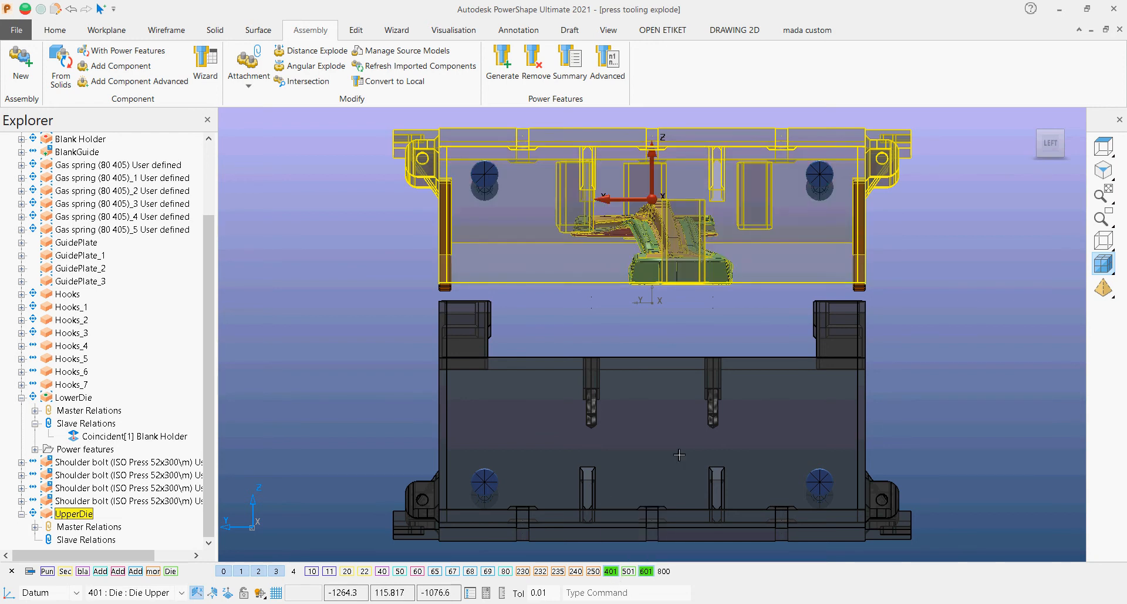
{"action": "right_click", "coordinate": [532, 235]}
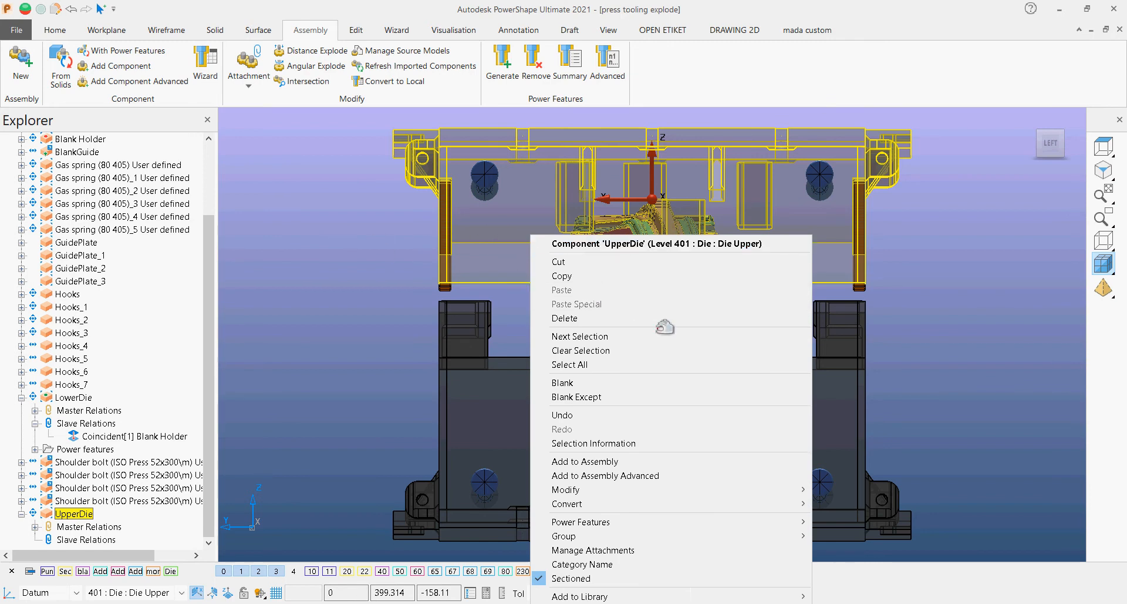
{"action": "mouse_move", "coordinate": [661, 503]}
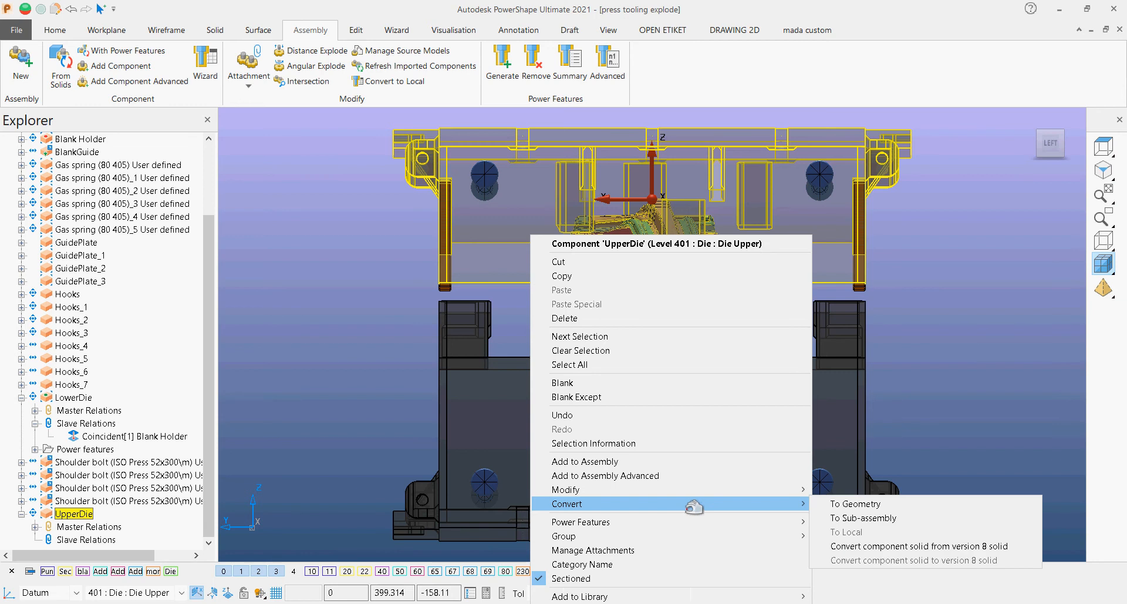
{"action": "left_click", "coordinate": [302, 369]}
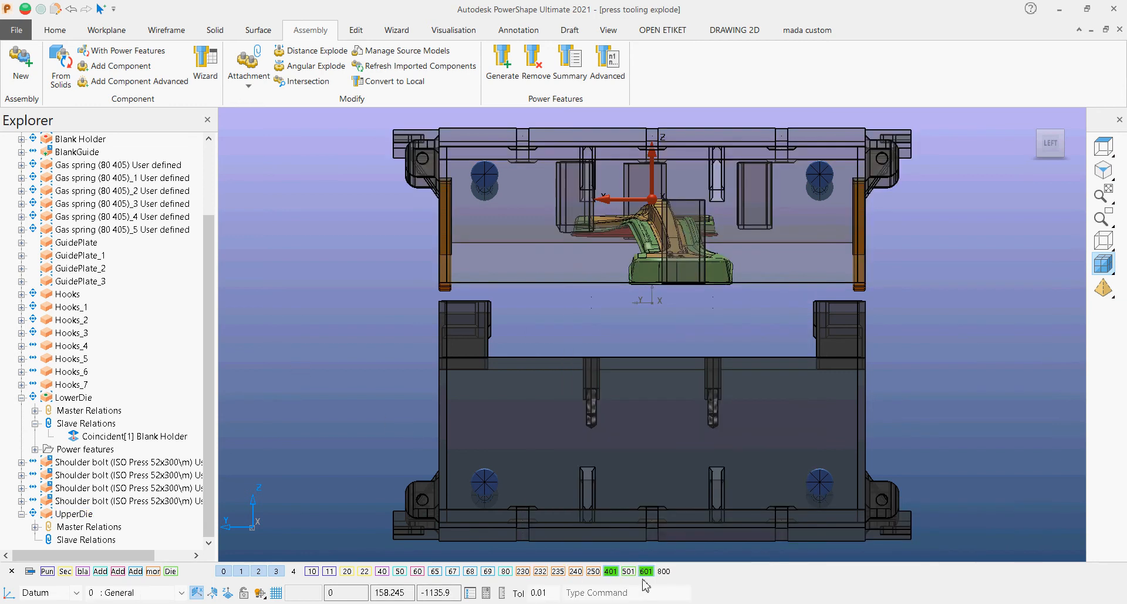
Step: With the upper die's level 401 temporarily hidden, inspect the relations entry of the lower die's Hooks component
{"action": "left_click", "coordinate": [610, 571]}
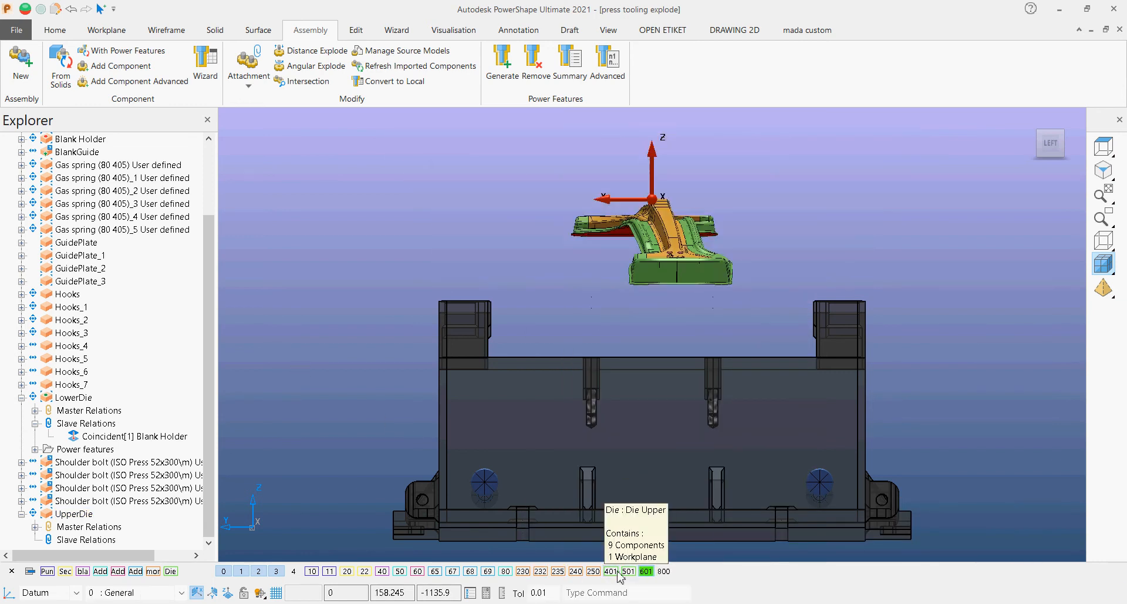
{"action": "mouse_move", "coordinate": [646, 361]}
{"action": "middle_mouse_down"}
{"action": "mouse_move", "coordinate": [526, 399]}
{"action": "mouse_move", "coordinate": [431, 505]}
{"action": "middle_mouse_up"}
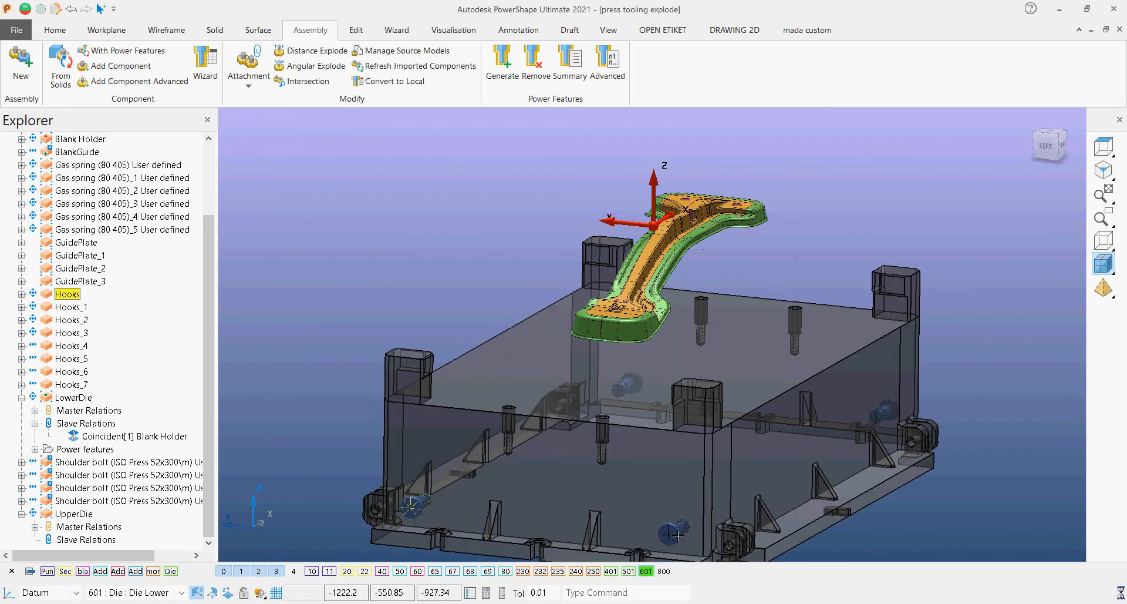
{"action": "left_click", "coordinate": [22, 294]}
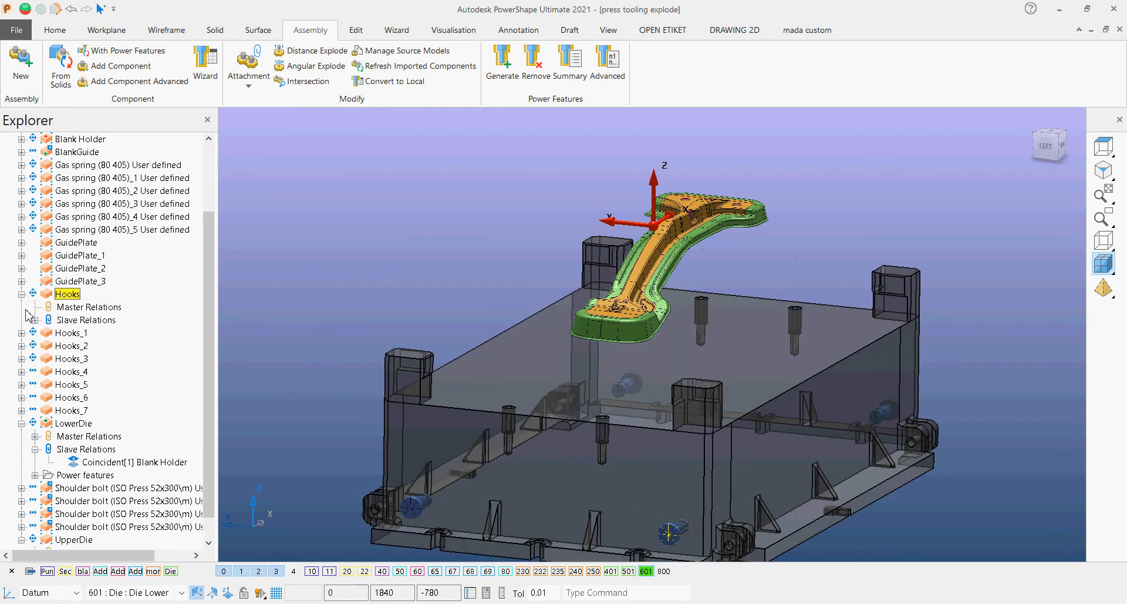
{"action": "left_click", "coordinate": [22, 294]}
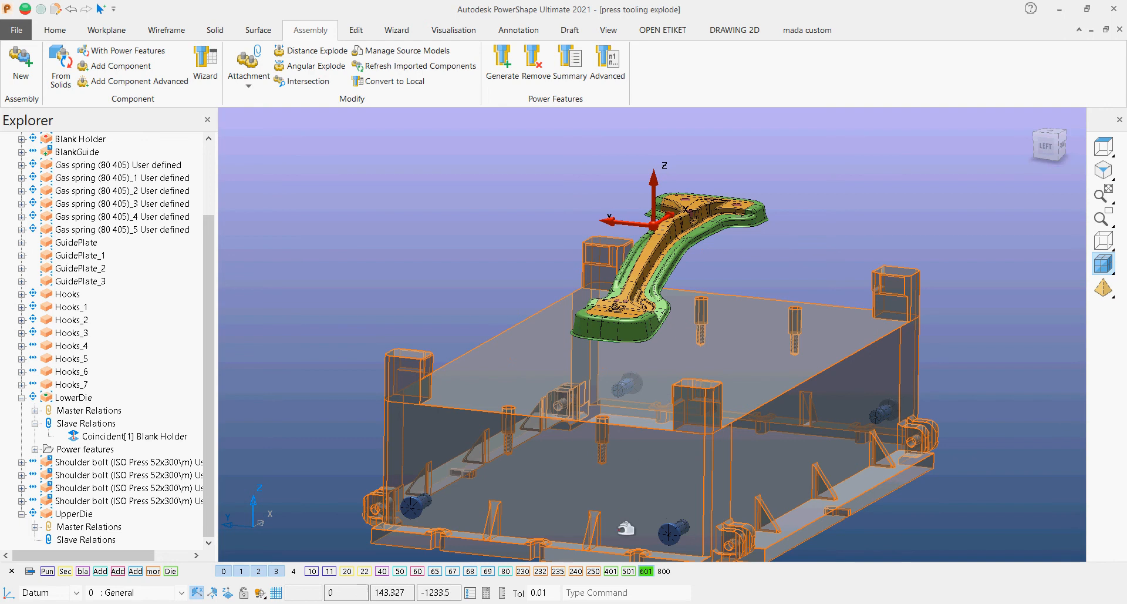
{"action": "left_click", "coordinate": [611, 570]}
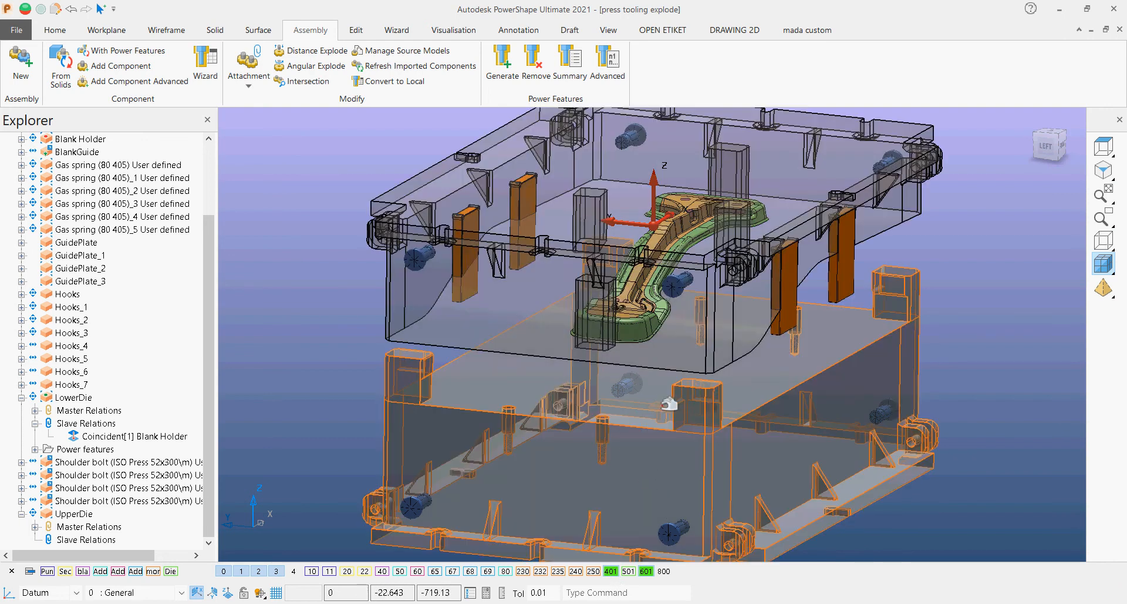
{"action": "left_click", "coordinate": [1045, 148]}
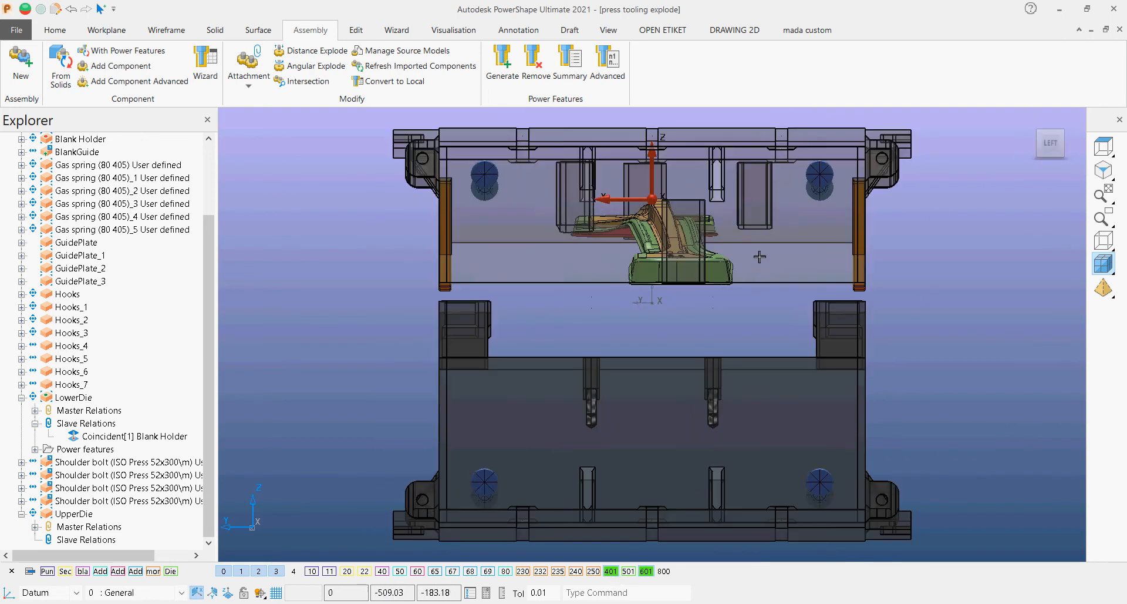
{"action": "right_click", "coordinate": [752, 232]}
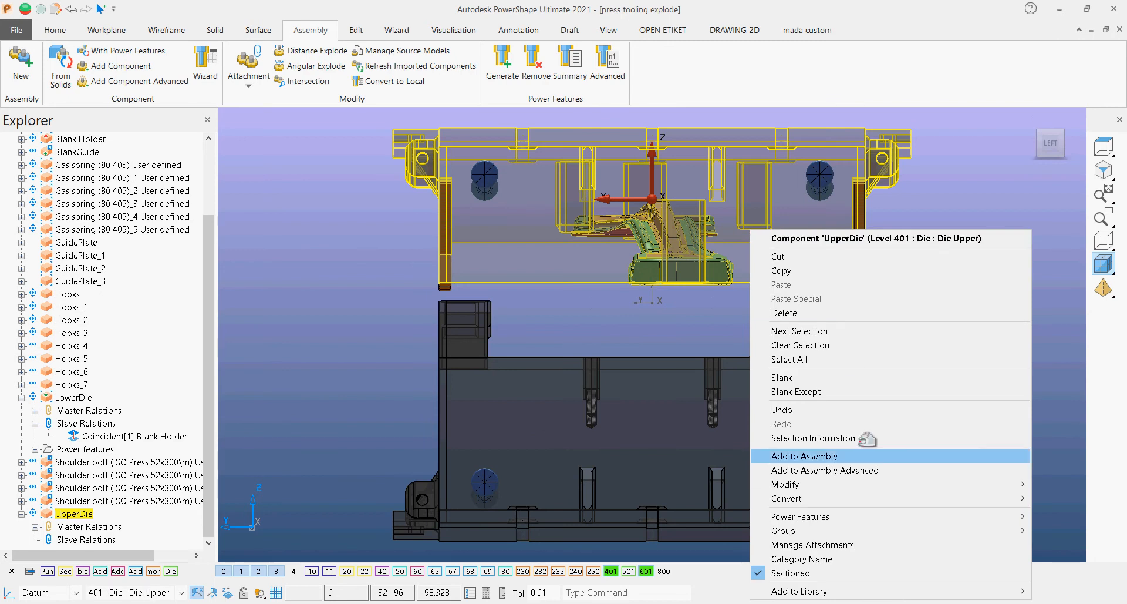
{"action": "mouse_move", "coordinate": [896, 490]}
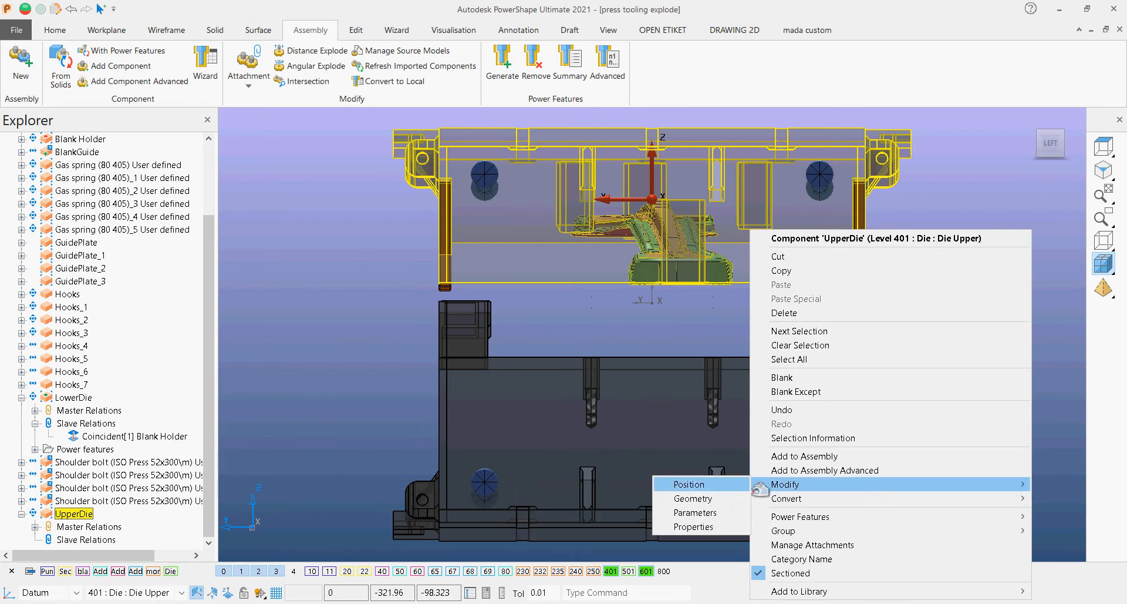
{"action": "left_click", "coordinate": [704, 488]}
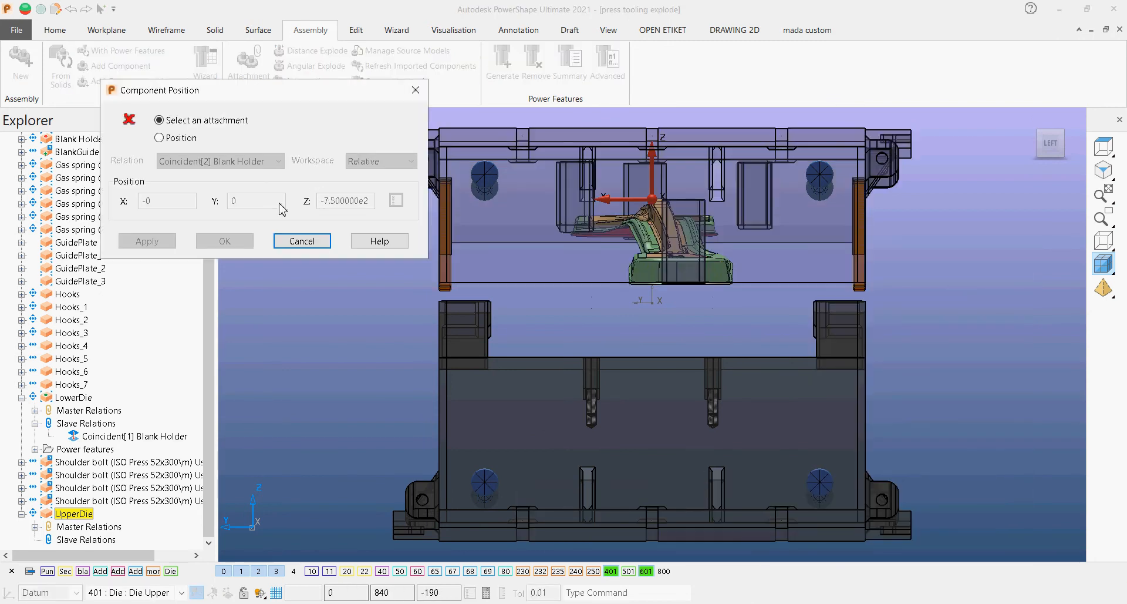
{"action": "left_click", "coordinate": [653, 214]}
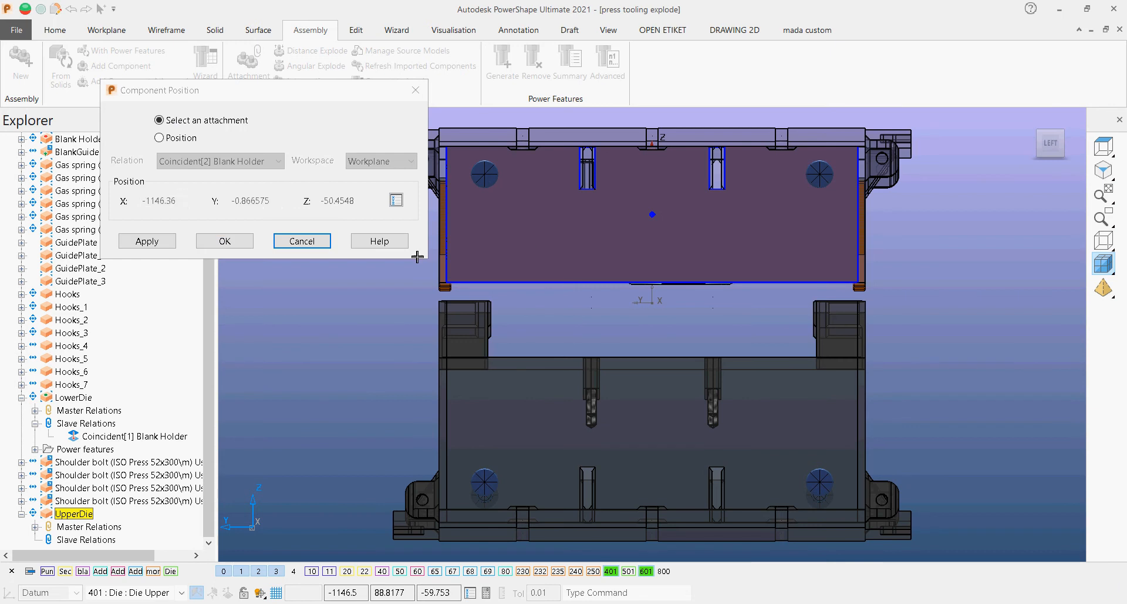
{"action": "left_click_drag", "start_coordinate": [323, 204], "coordinate": [329, 204]}
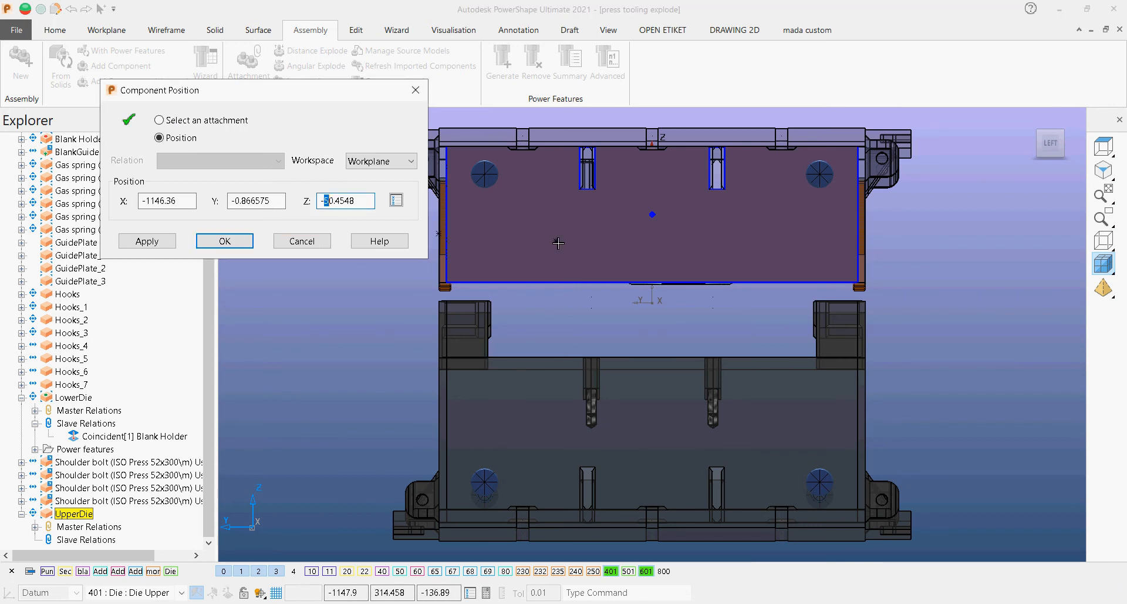
{"action": "left_click", "coordinate": [301, 241]}
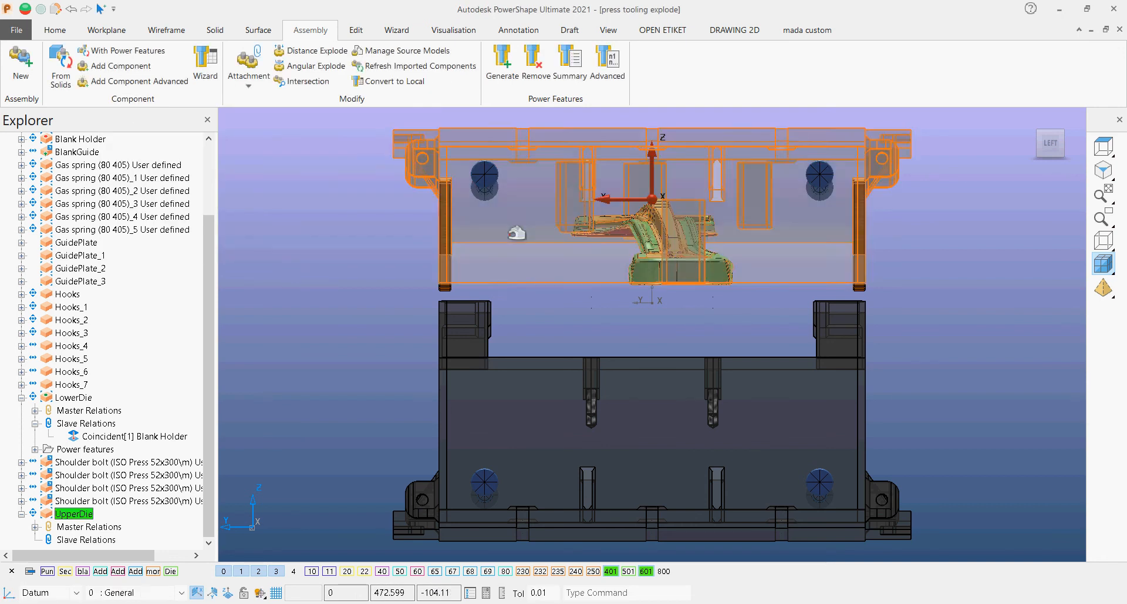
Step: Try to move the UpperDie component by 100 along Z with the Move command
{"action": "left_click", "coordinate": [499, 163]}
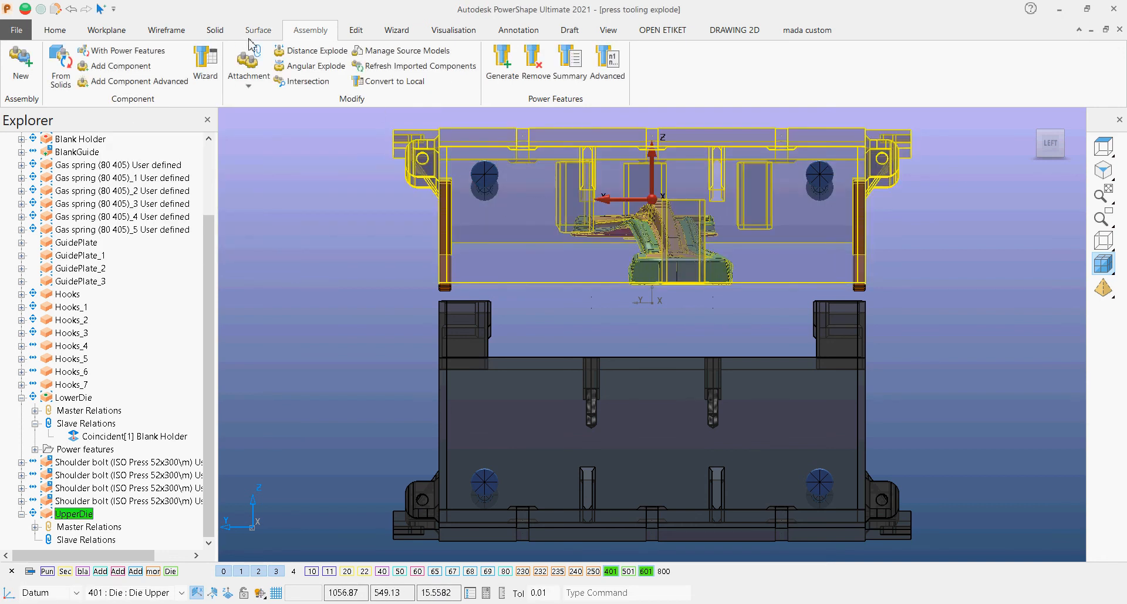
{"action": "left_click", "coordinate": [357, 31]}
{"action": "left_click", "coordinate": [81, 62]}
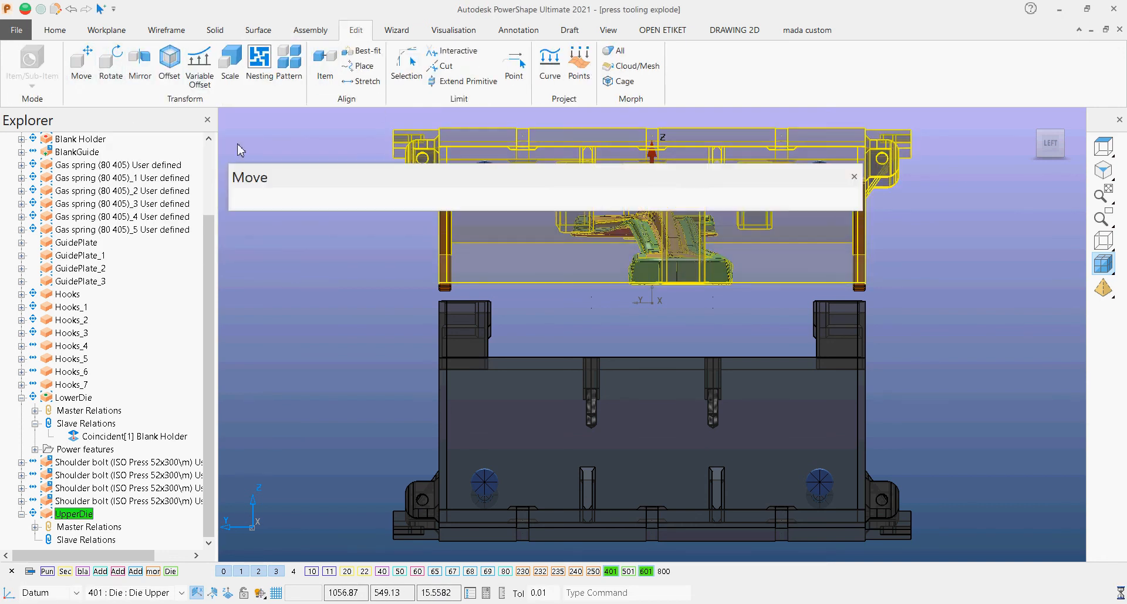
{"action": "left_click_drag", "start_coordinate": [549, 188], "coordinate": [419, 222]}
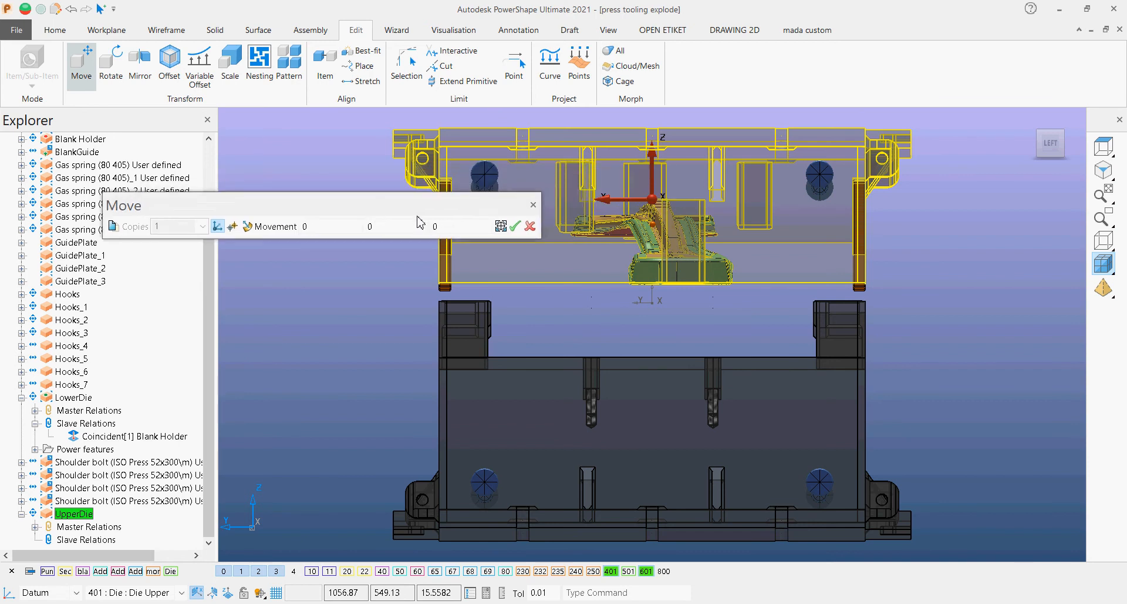
{"action": "left_click", "coordinate": [451, 228]}
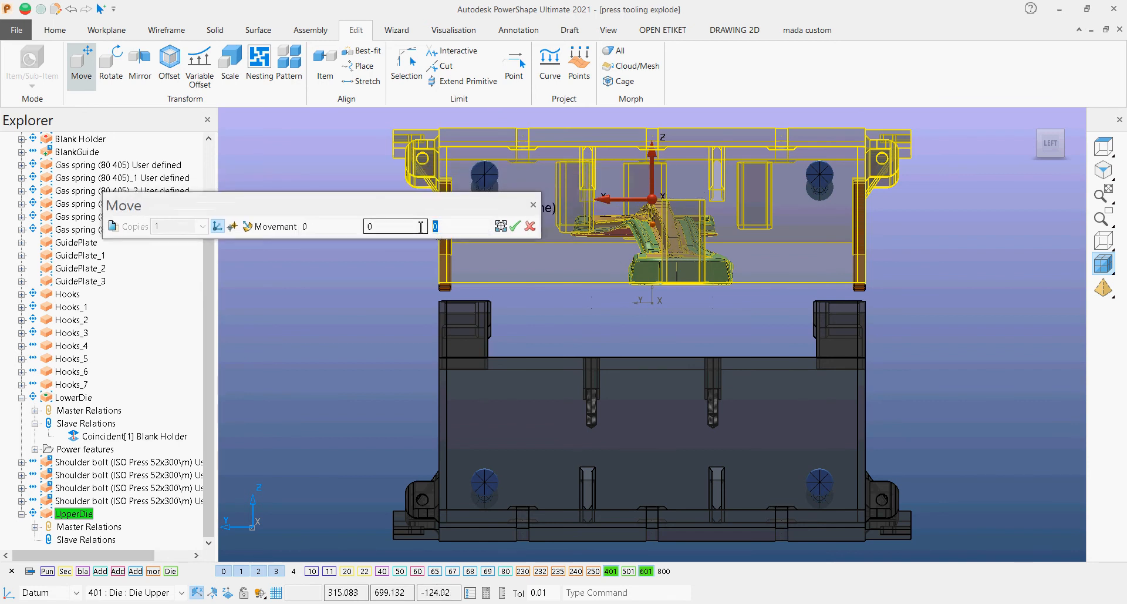
{"action": "type", "text": "100"}
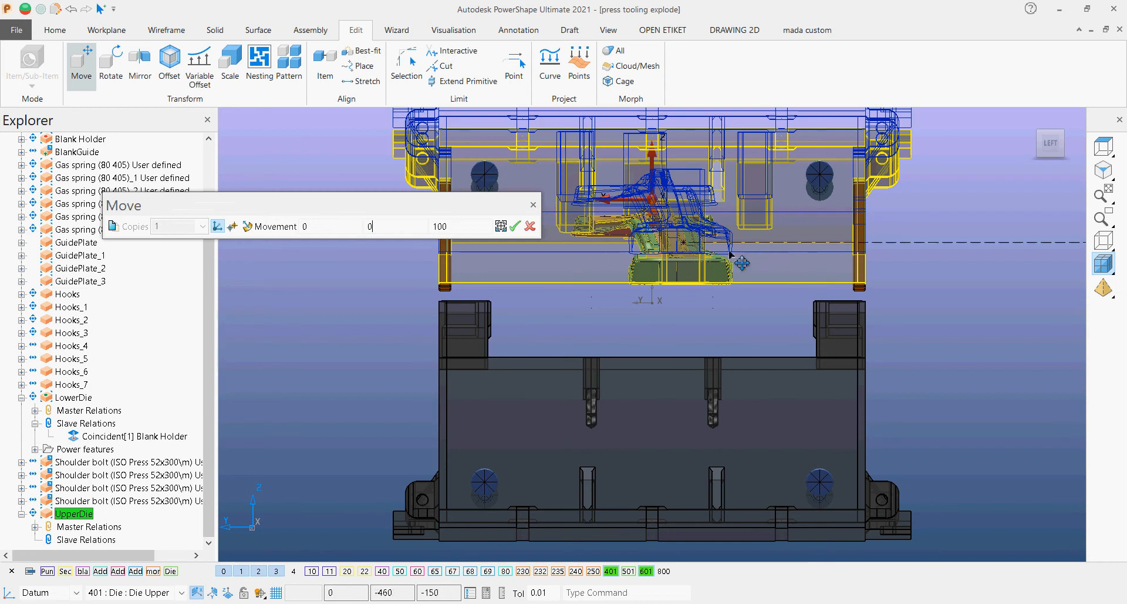
{"action": "middle_click_drag", "start_coordinate": [737, 261], "coordinate": [858, 282]}
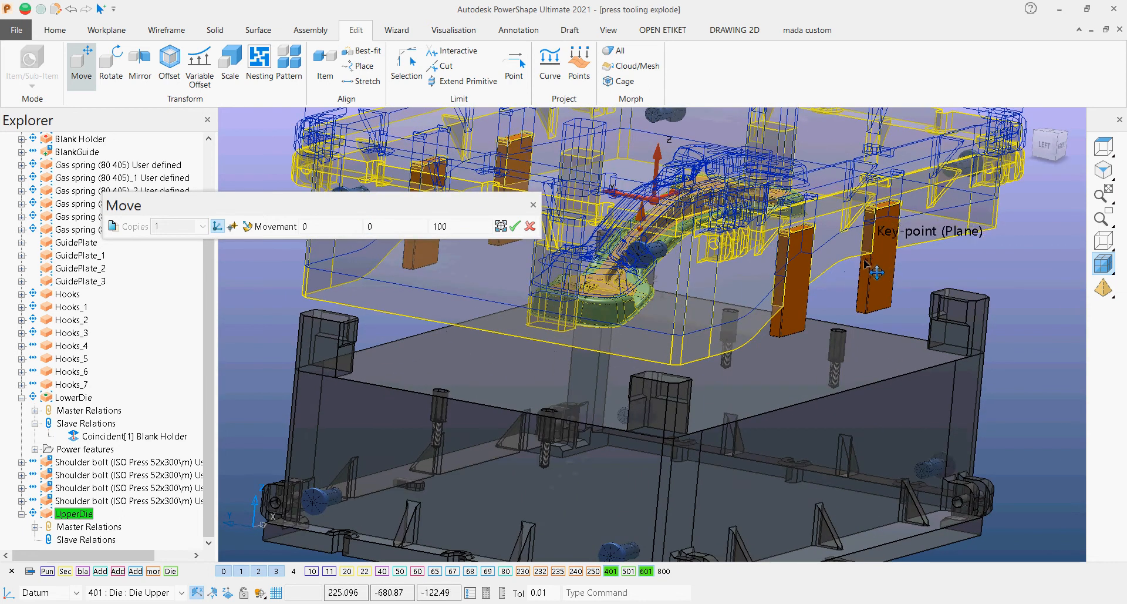
{"action": "left_click", "coordinate": [531, 227]}
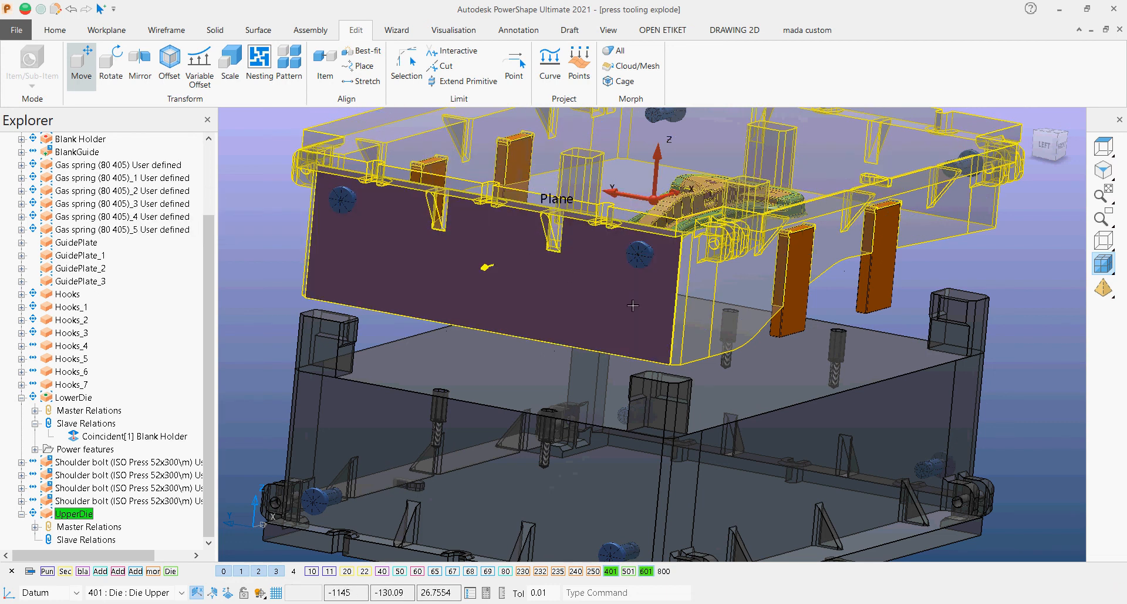
Step: Hide the lower die's level 601, display the blank holder's level 501 with the upper die, and view them from the left and below
{"action": "scroll", "coordinate": [680, 412], "scroll_direction": "down", "scroll_amount": 2}
{"action": "scroll", "coordinate": [680, 413], "scroll_direction": "down", "scroll_amount": 2}
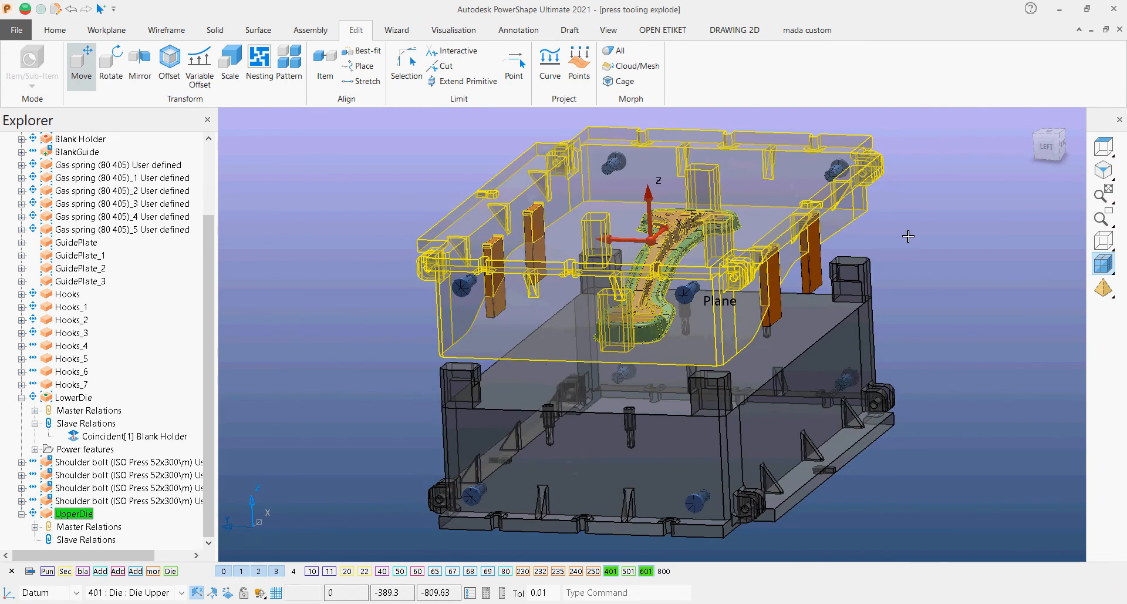
{"action": "left_click", "coordinate": [1042, 174]}
{"action": "left_click", "coordinate": [1047, 146]}
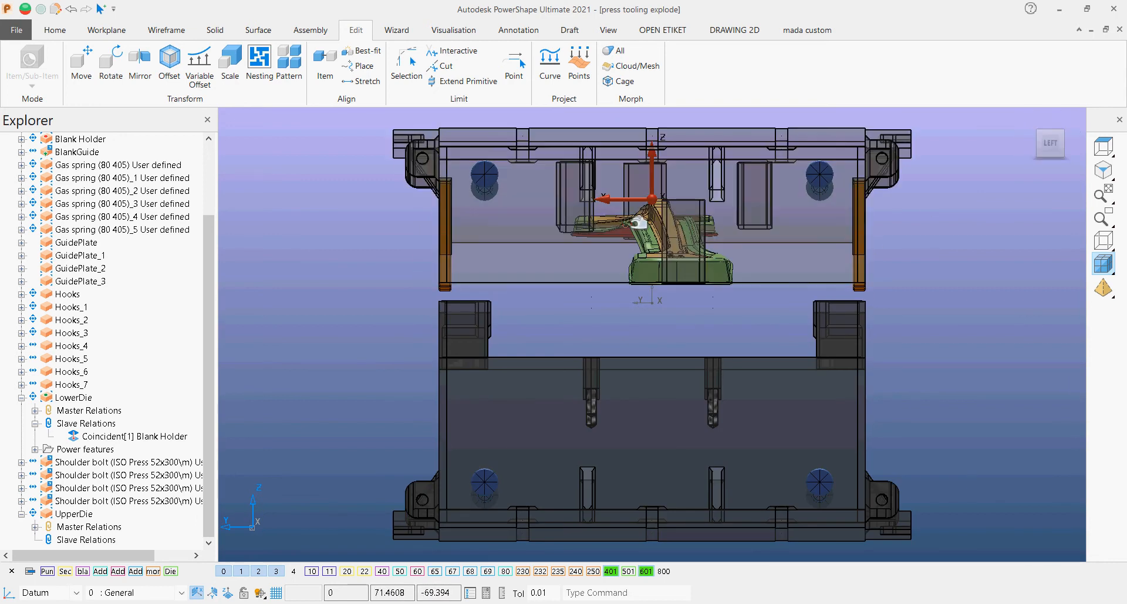
{"action": "left_click", "coordinate": [646, 570]}
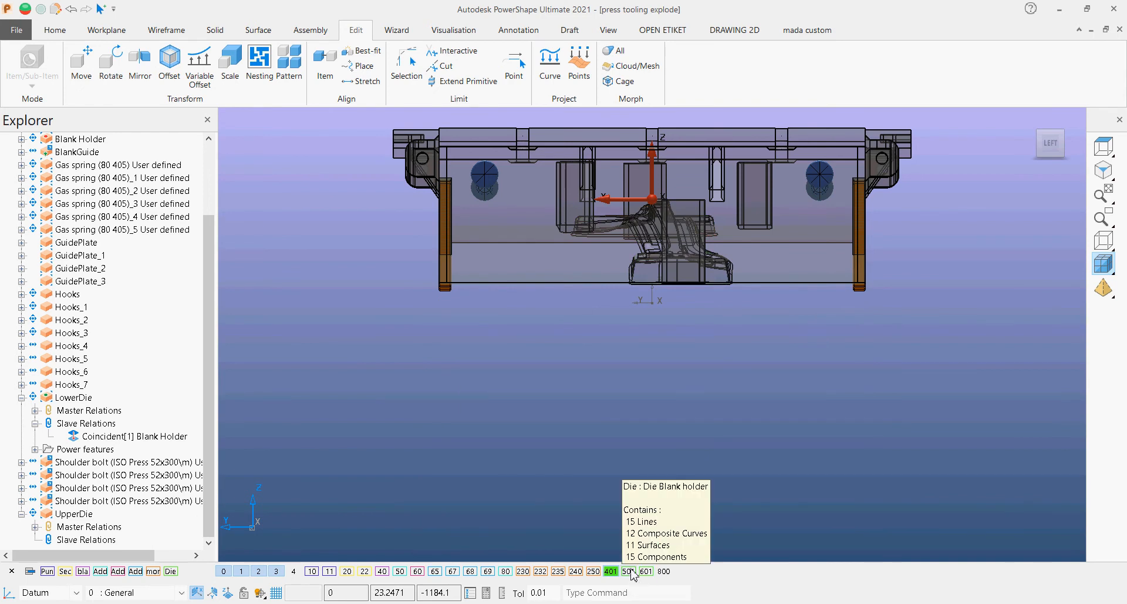
{"action": "left_click", "coordinate": [629, 571]}
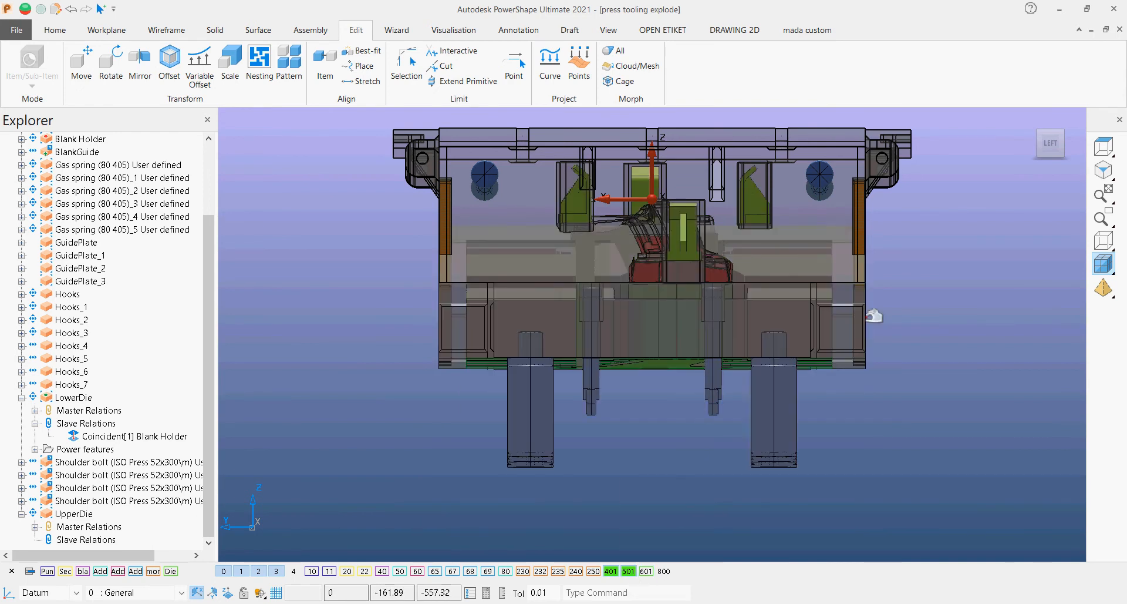
{"action": "left_click", "coordinate": [1050, 144]}
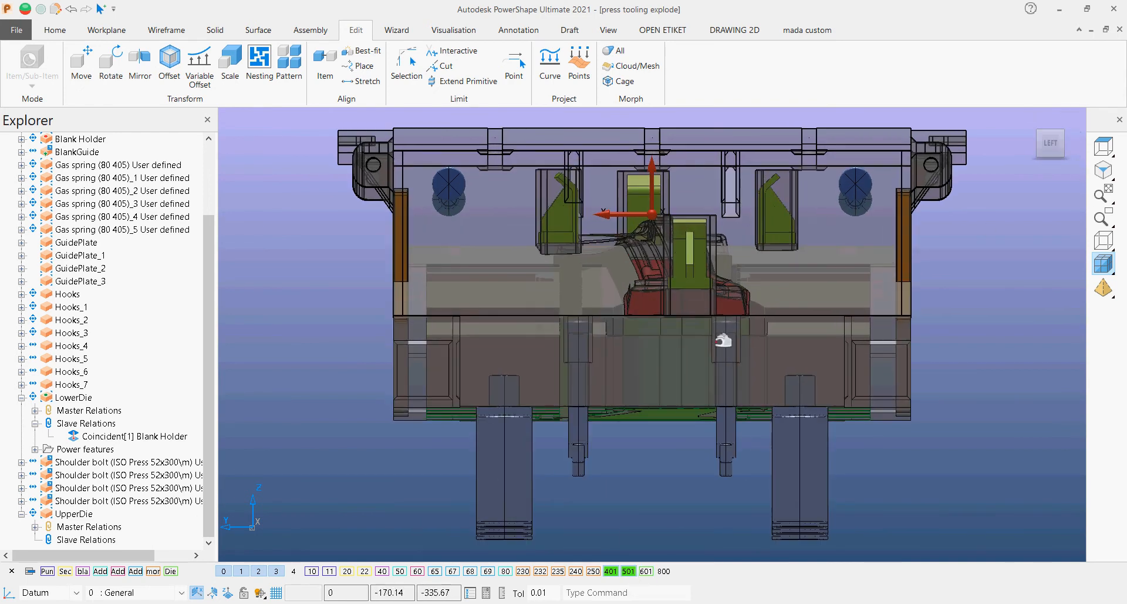
{"action": "middle_click_drag", "start_coordinate": [721, 342], "coordinate": [609, 346]}
{"action": "scroll", "coordinate": [664, 389], "scroll_direction": "up", "scroll_amount": 3}
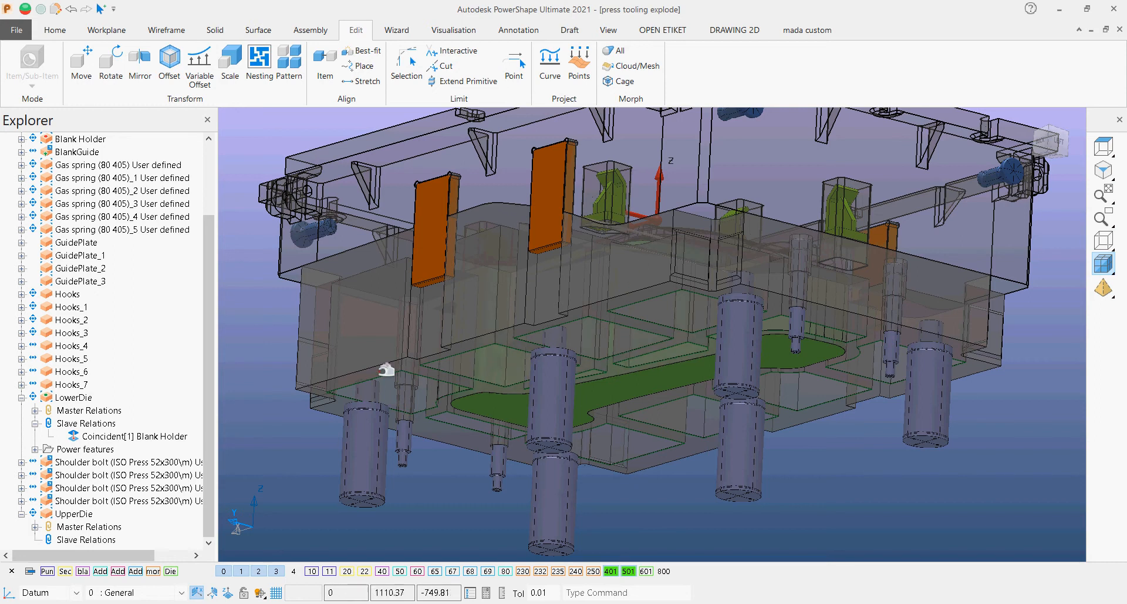
{"action": "middle_click_drag", "start_coordinate": [537, 318], "coordinate": [614, 366]}
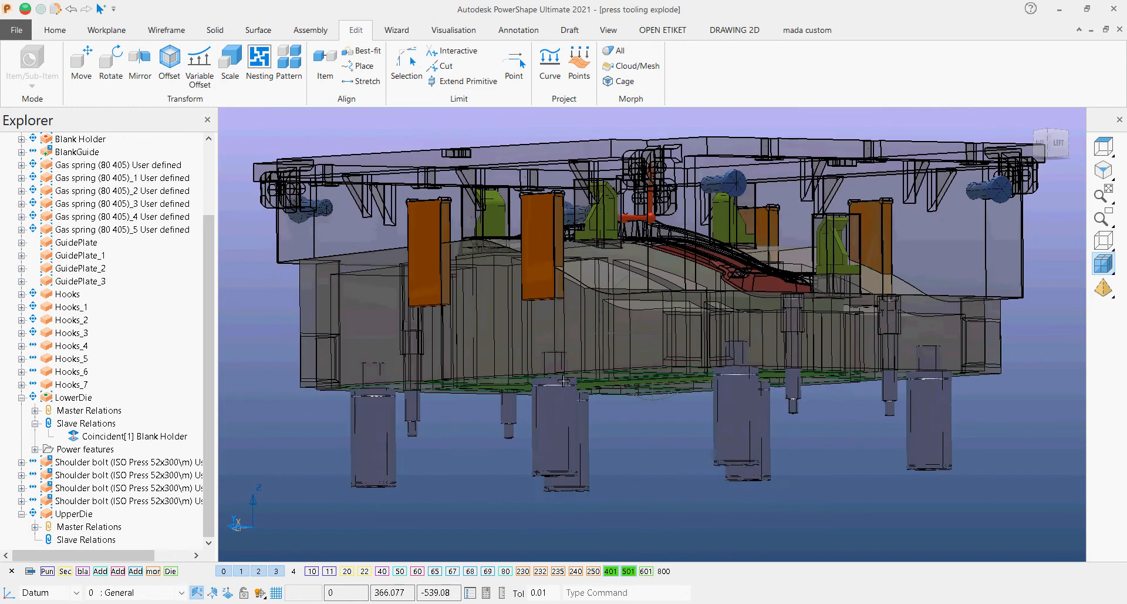
Step: Temporarily display the lower die's level 601 to examine how it sits against the blank holder, leaving nothing selected
{"action": "left_click", "coordinate": [632, 347]}
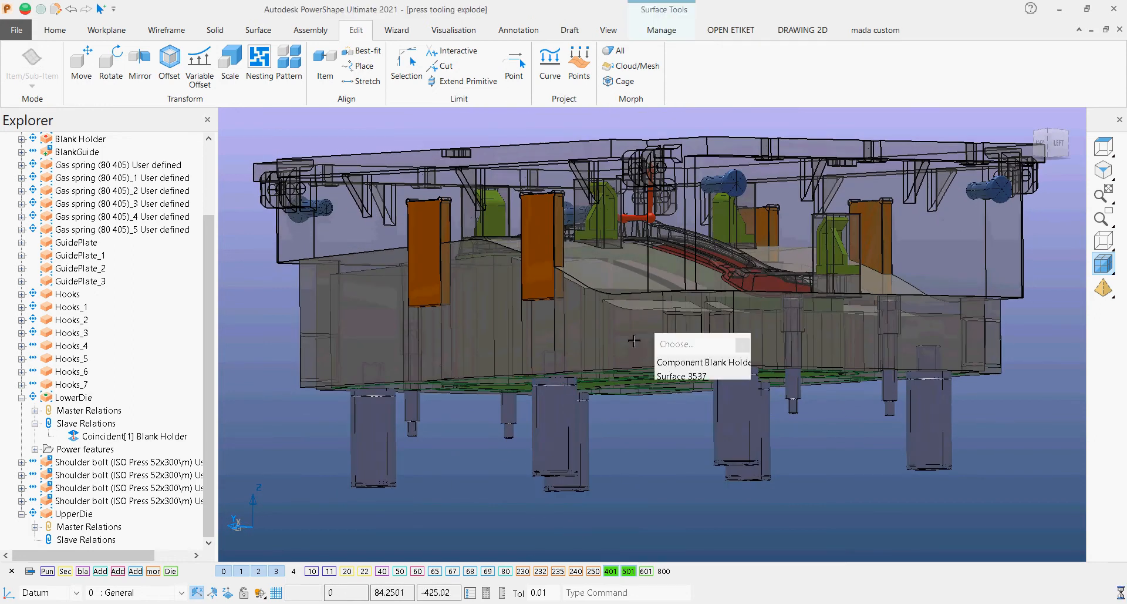
{"action": "left_click", "coordinate": [650, 574]}
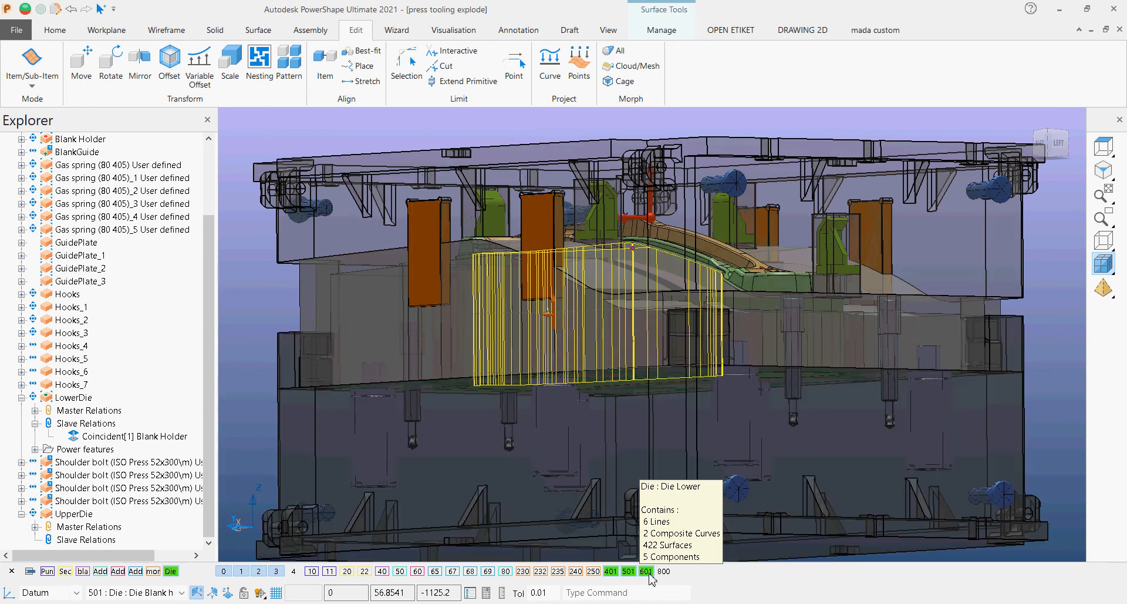
{"action": "middle_click_drag", "start_coordinate": [655, 400], "coordinate": [634, 428]}
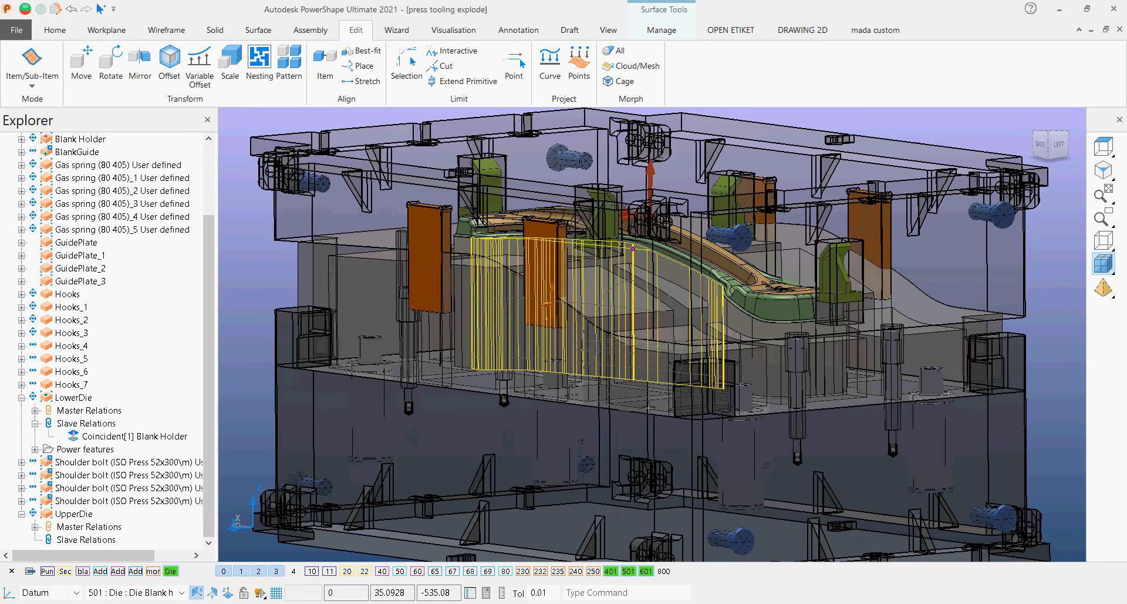
{"action": "left_click", "coordinate": [645, 571]}
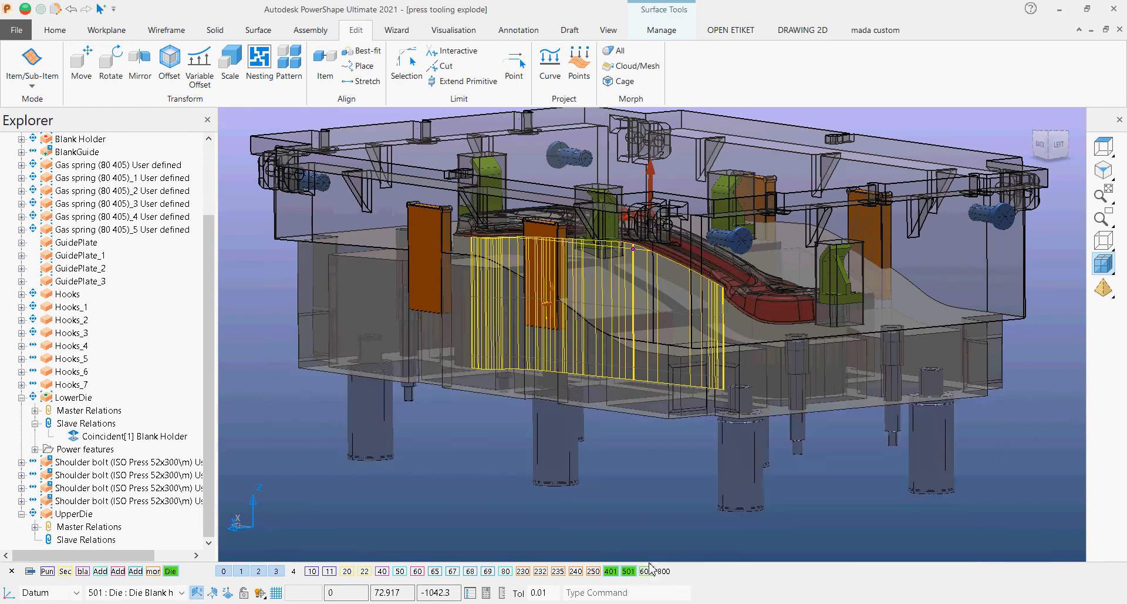
{"action": "middle_click_drag", "start_coordinate": [669, 414], "coordinate": [563, 410]}
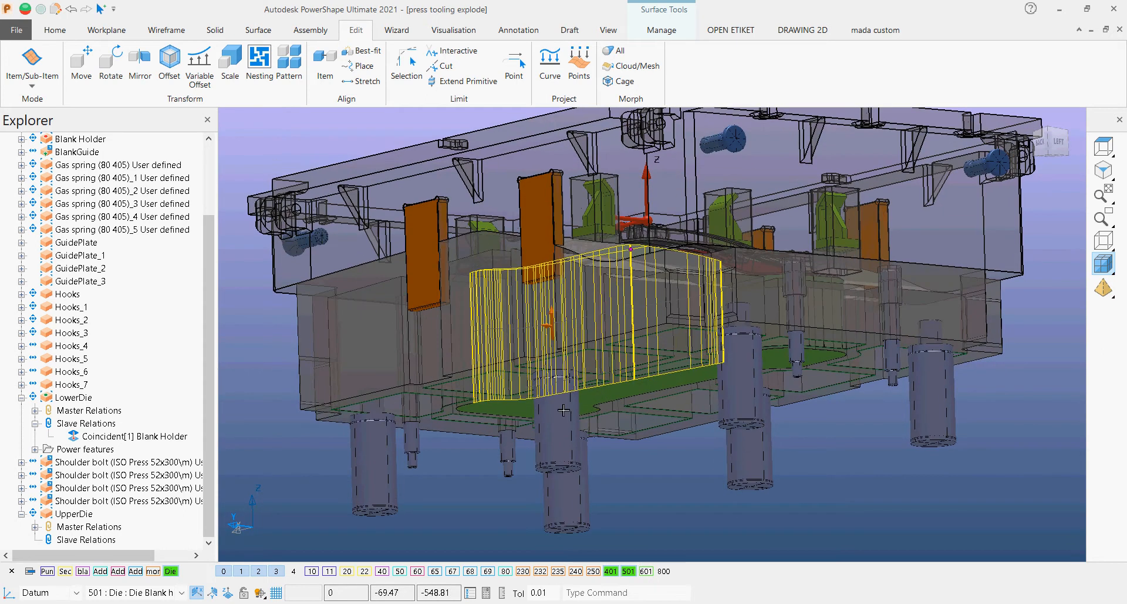
{"action": "left_click", "coordinate": [269, 332]}
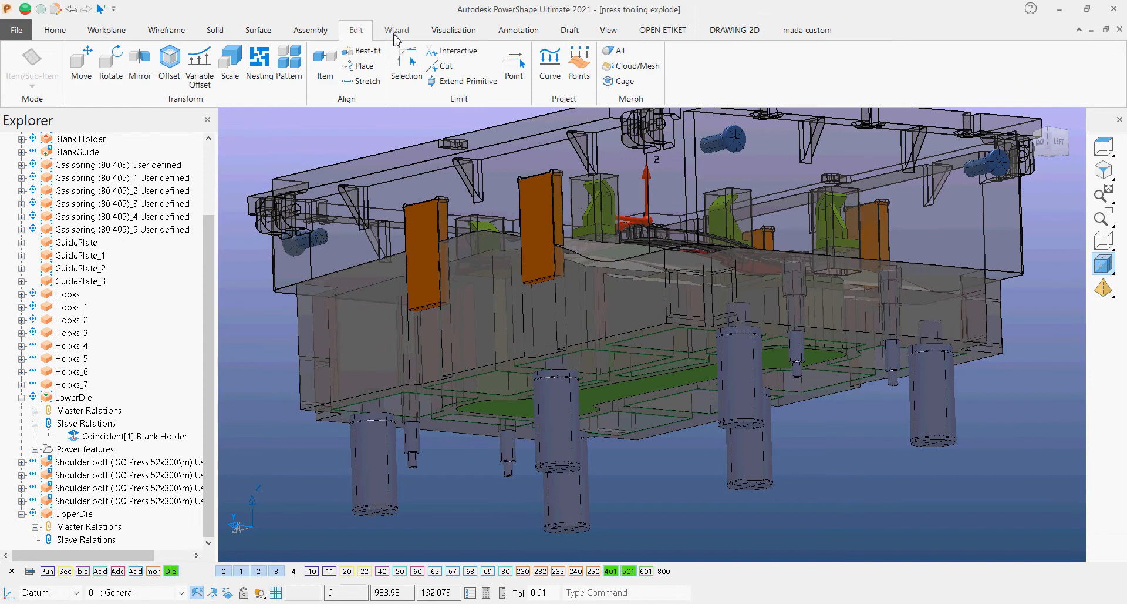
Step: Create a plane-to-plane relation between the blank holder's bottom plane and the upper die's top plane
{"action": "left_click", "coordinate": [516, 32]}
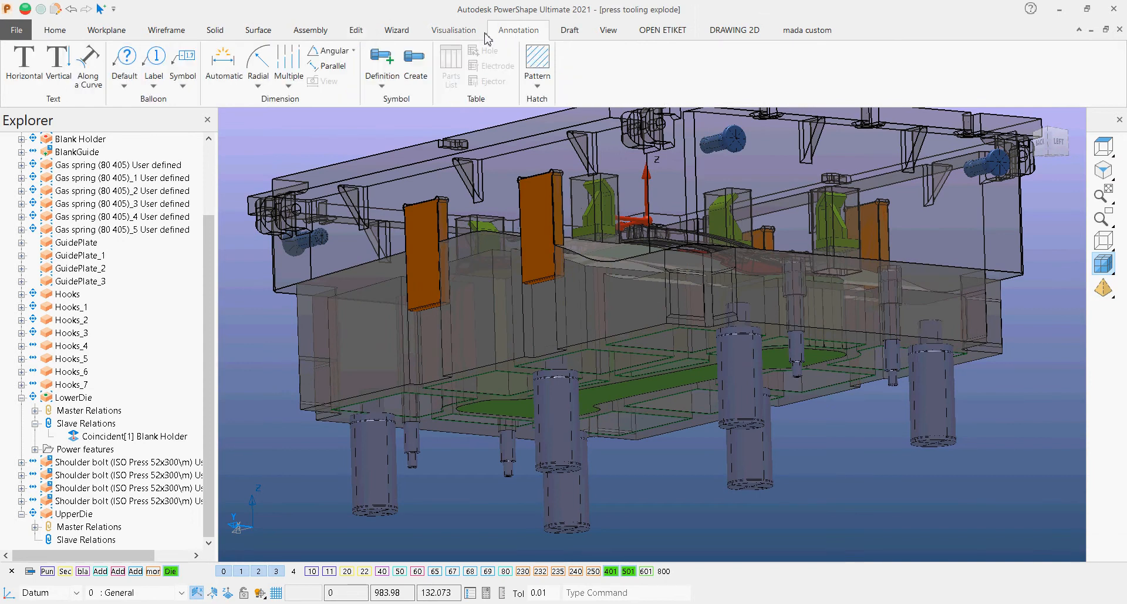
{"action": "left_click", "coordinate": [397, 30]}
{"action": "left_click", "coordinate": [311, 30]}
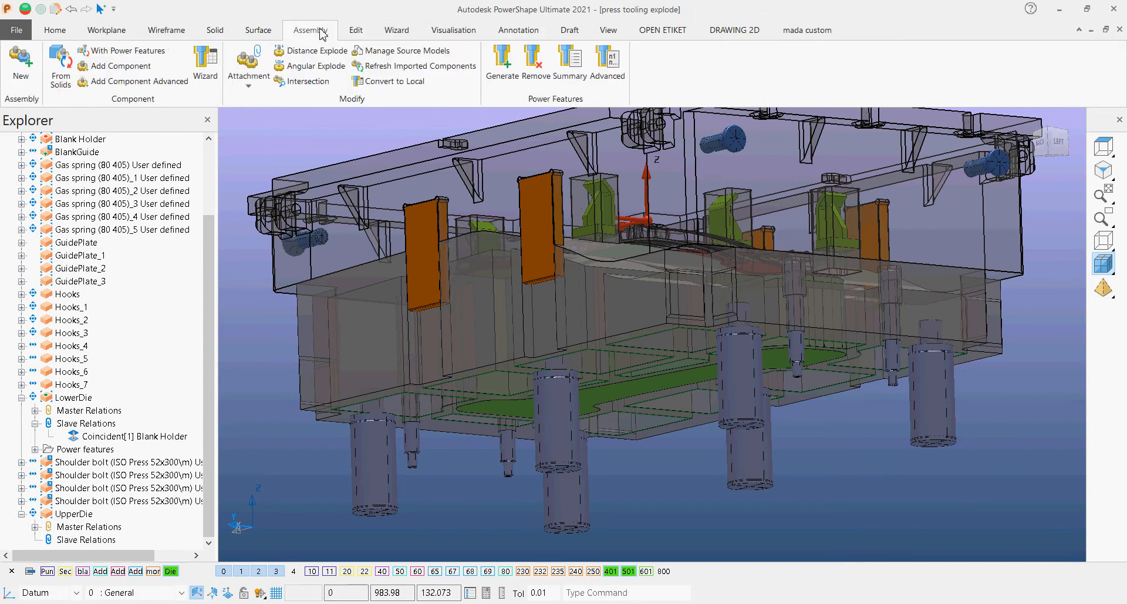
{"action": "left_click", "coordinate": [248, 86]}
{"action": "left_click", "coordinate": [263, 107]}
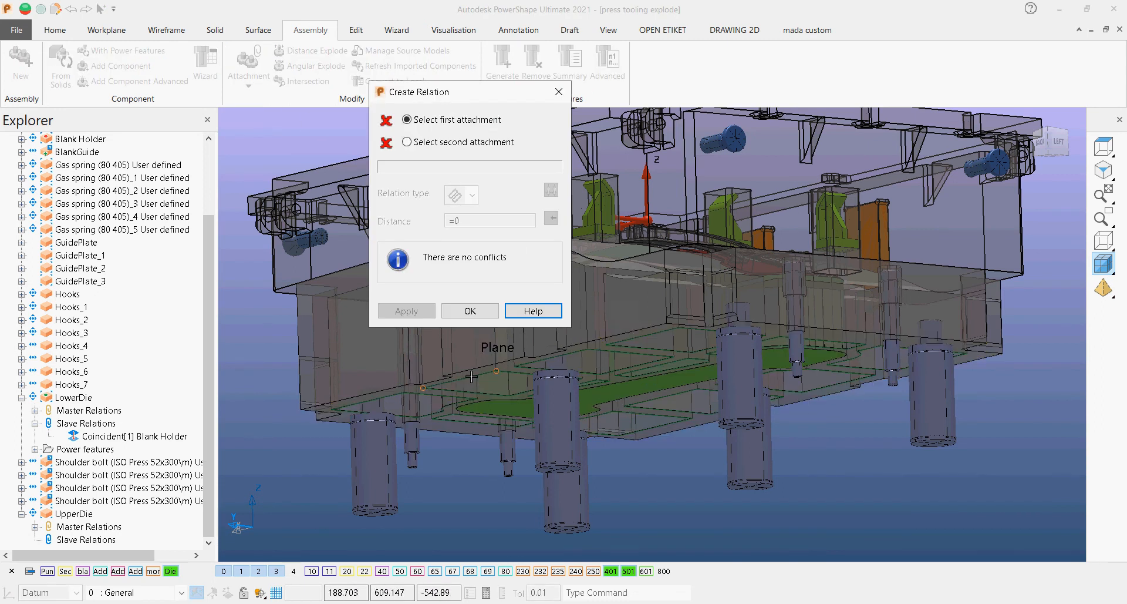
{"action": "scroll", "coordinate": [587, 294], "scroll_direction": "up", "scroll_amount": 2}
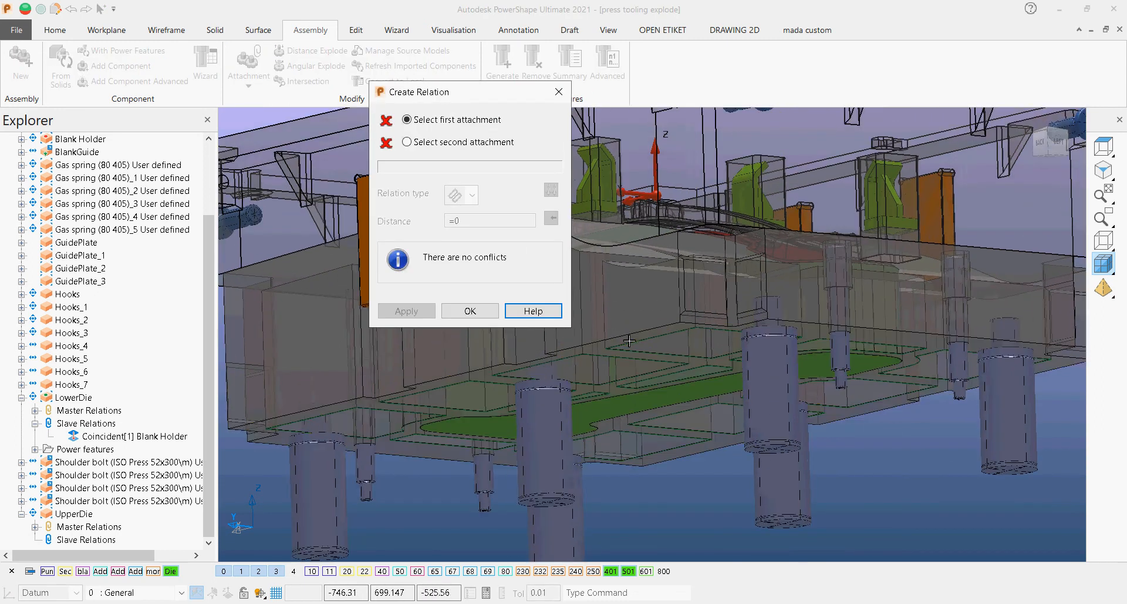
{"action": "left_click", "coordinate": [629, 340]}
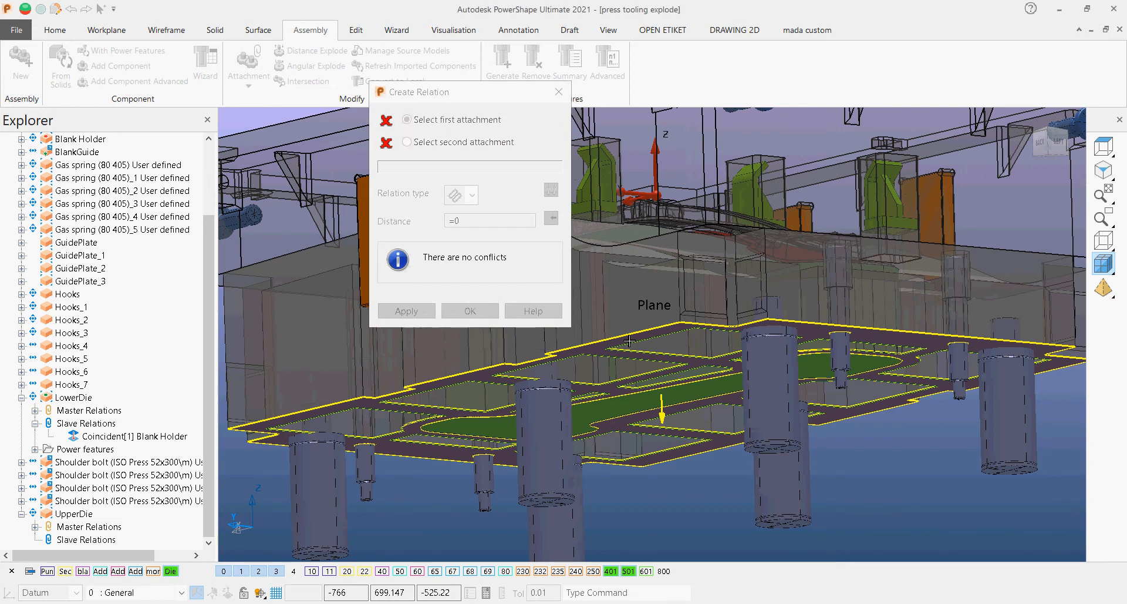
{"action": "scroll", "coordinate": [707, 301], "scroll_direction": "down", "scroll_amount": 3}
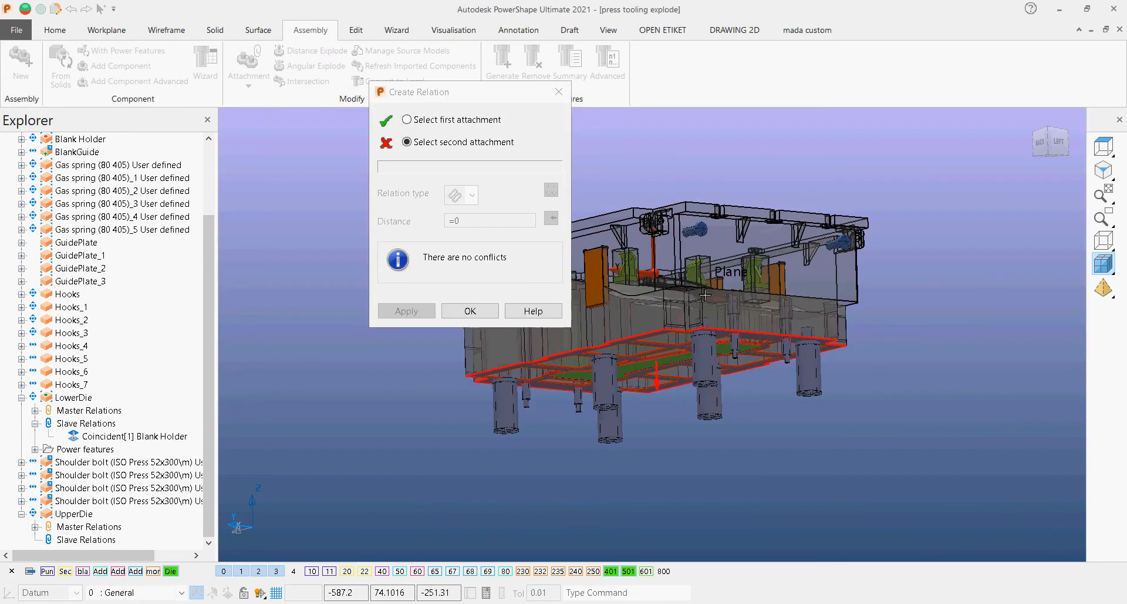
{"action": "middle_click_drag", "start_coordinate": [706, 302], "coordinate": [803, 279]}
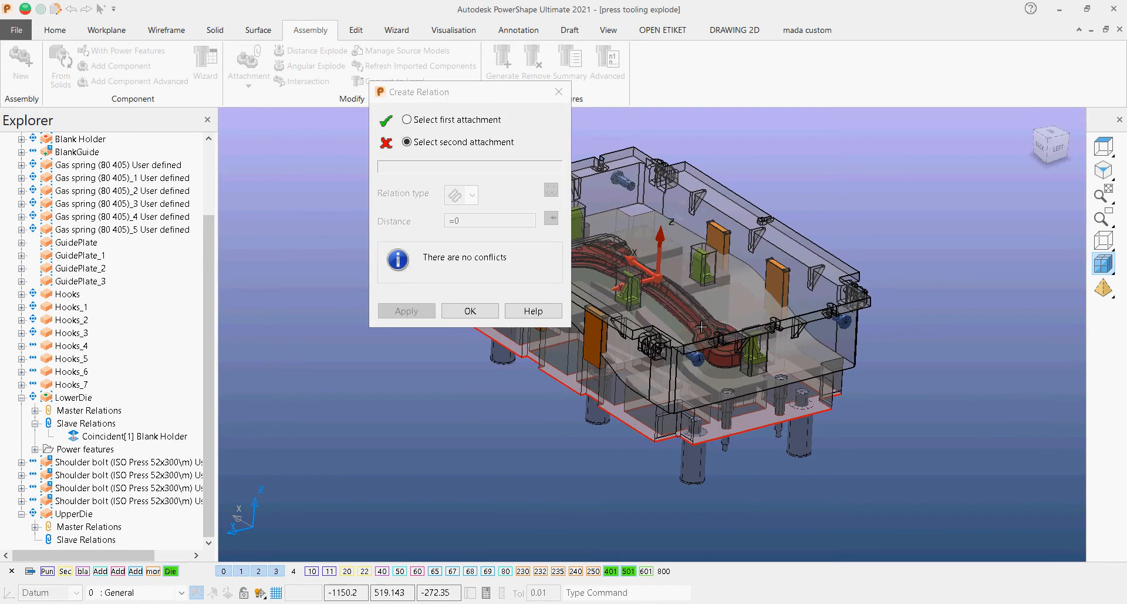
{"action": "left_click", "coordinate": [816, 270]}
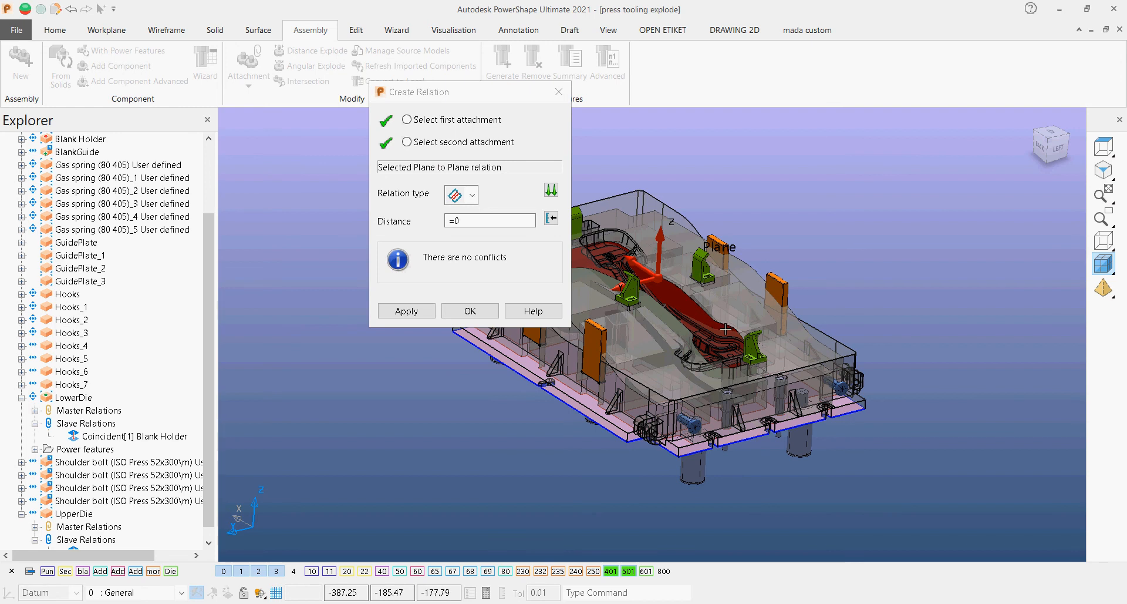
Step: Reverse the relation's alignment direction, set its distance to -750, and view the assembly from the left
{"action": "middle_click_drag", "start_coordinate": [713, 324], "coordinate": [796, 303], "text": "shift"}
{"action": "mouse_move", "coordinate": [712, 325]}
{"action": "middle_mouse_down"}
{"action": "mouse_move", "coordinate": [722, 248]}
{"action": "mouse_move", "coordinate": [719, 308]}
{"action": "middle_mouse_up"}
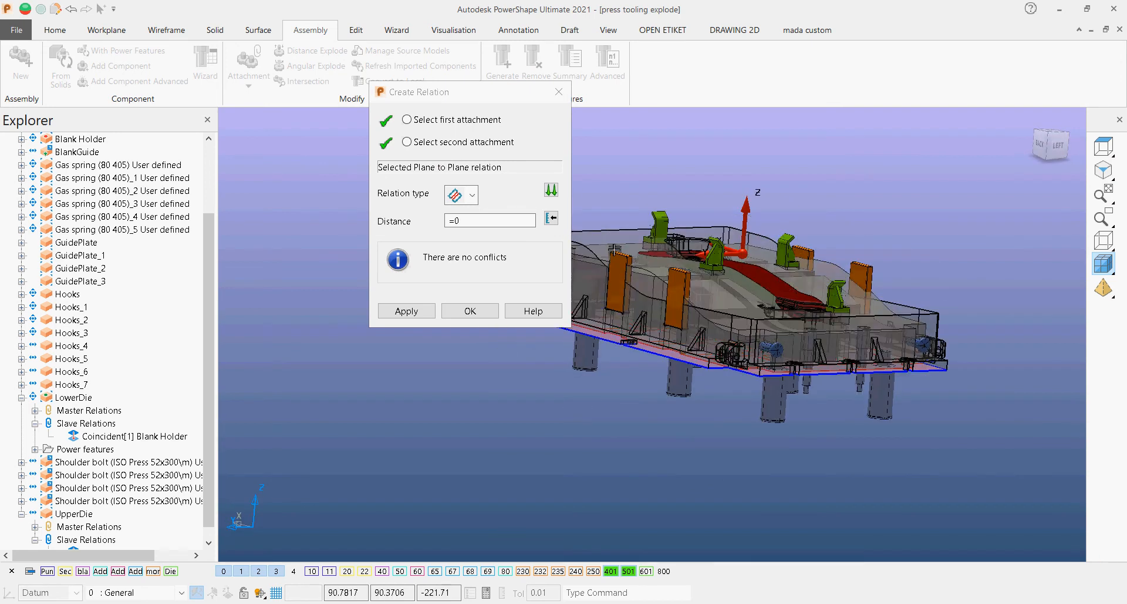
{"action": "left_click", "coordinate": [553, 193]}
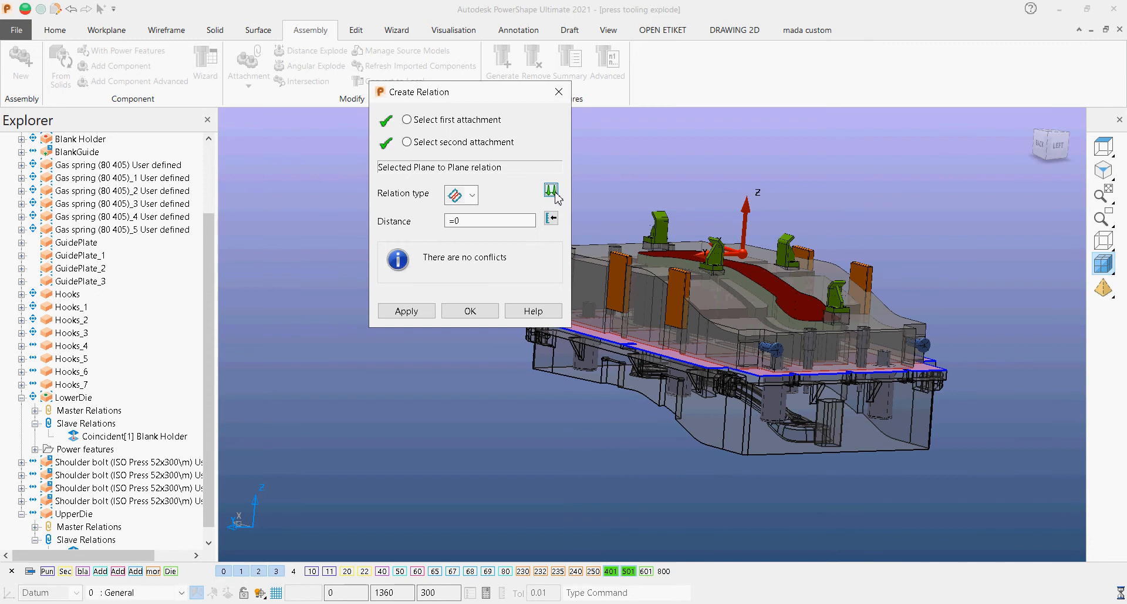
{"action": "left_click", "coordinate": [552, 191]}
{"action": "double_click", "coordinate": [452, 220]}
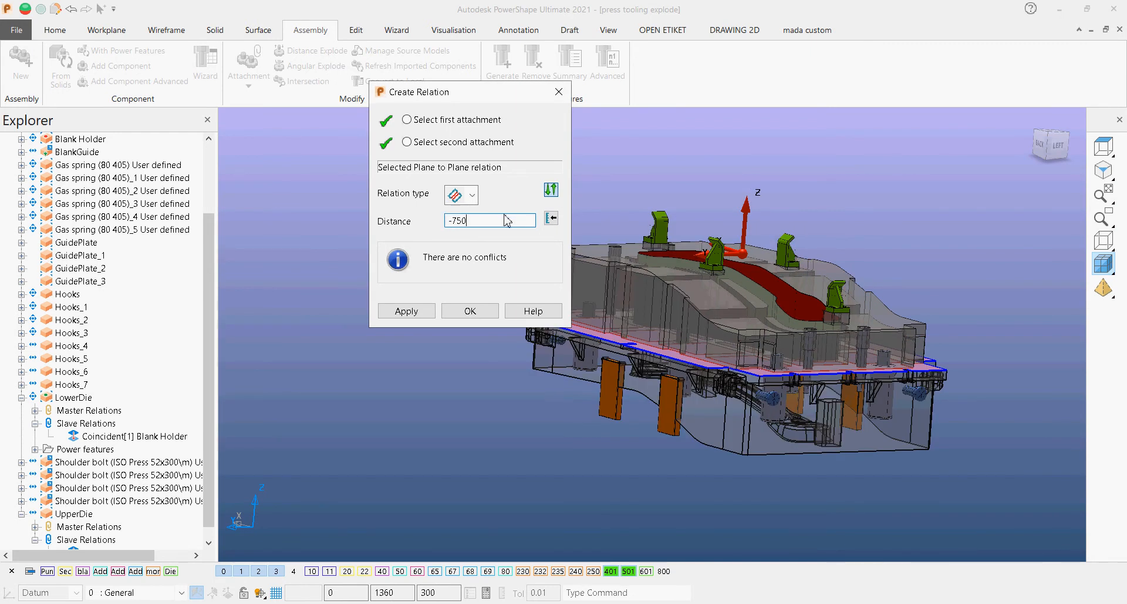
{"action": "left_click", "coordinate": [552, 219]}
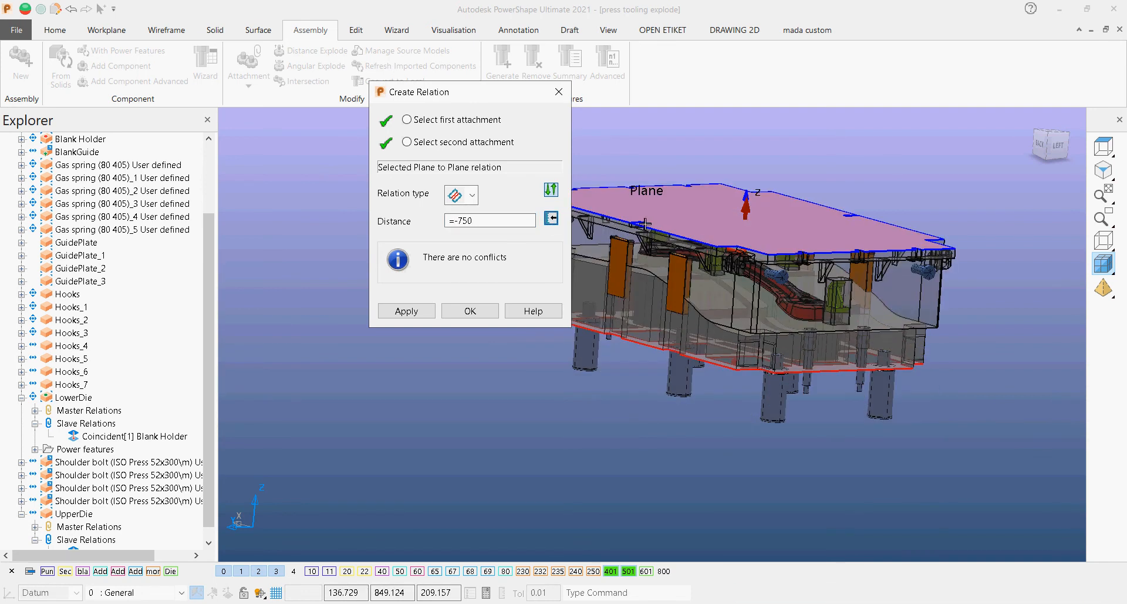
{"action": "left_click", "coordinate": [1059, 154]}
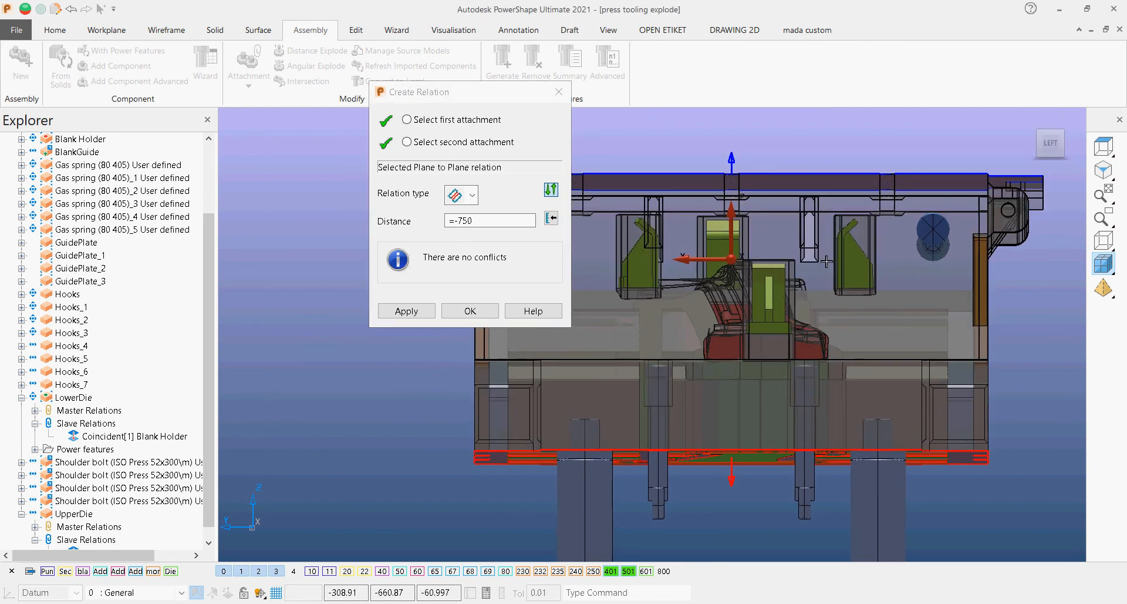
{"action": "scroll", "coordinate": [828, 264], "scroll_direction": "down", "scroll_amount": 3}
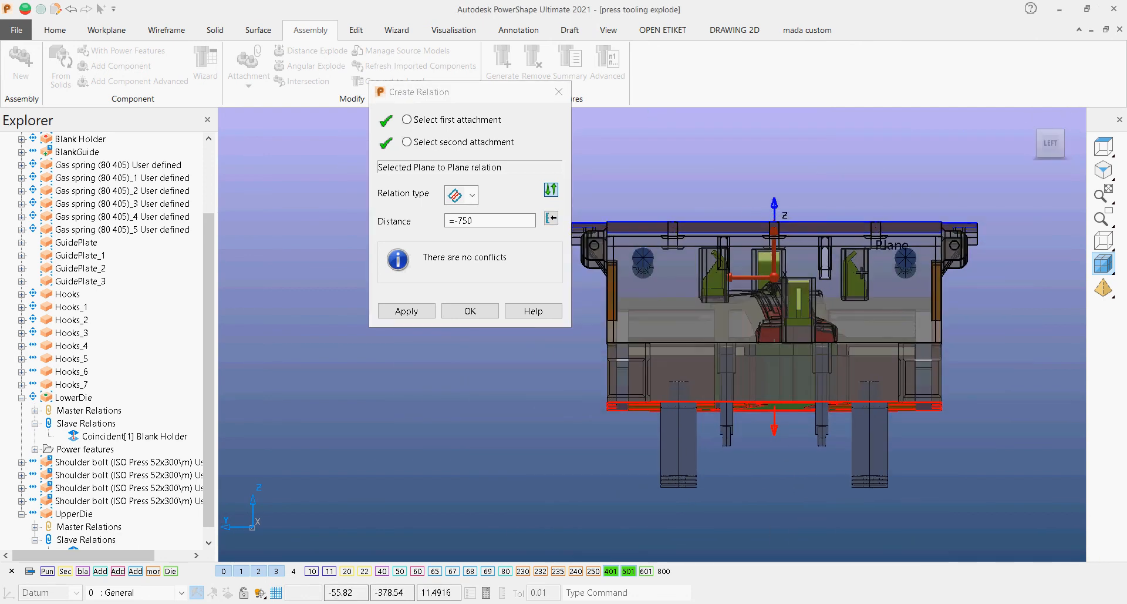
Step: Try different relation distances with the Angle/Distance Scaler, set its increment to 750, and accept the maximum of 2591
{"action": "left_click", "coordinate": [551, 218]}
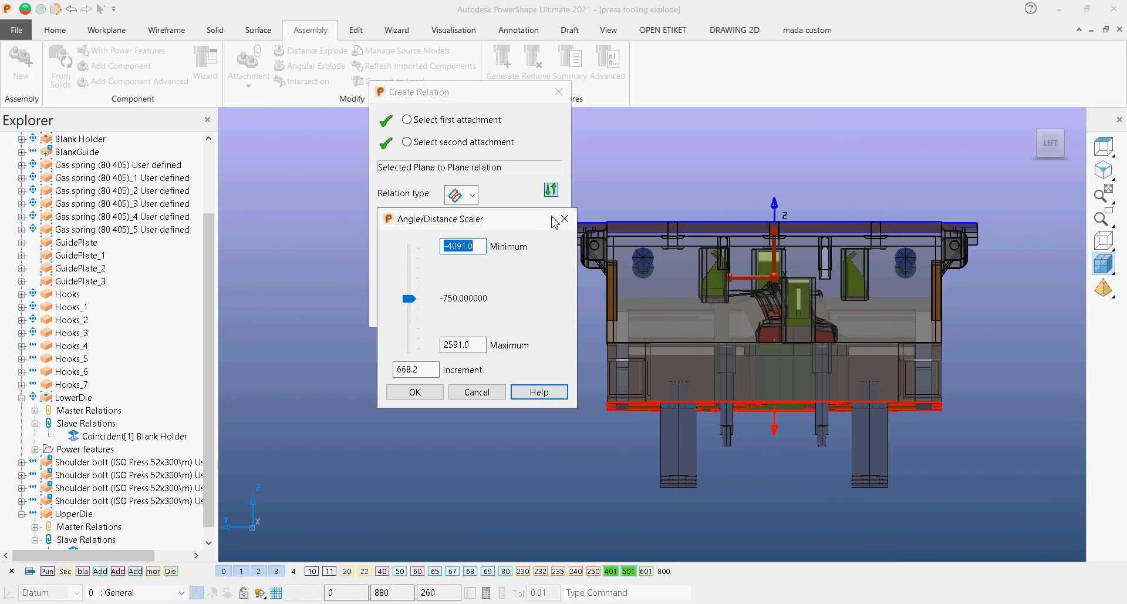
{"action": "left_click_drag", "start_coordinate": [549, 222], "coordinate": [593, 156]}
{"action": "left_click_drag", "start_coordinate": [455, 99], "coordinate": [266, 121]}
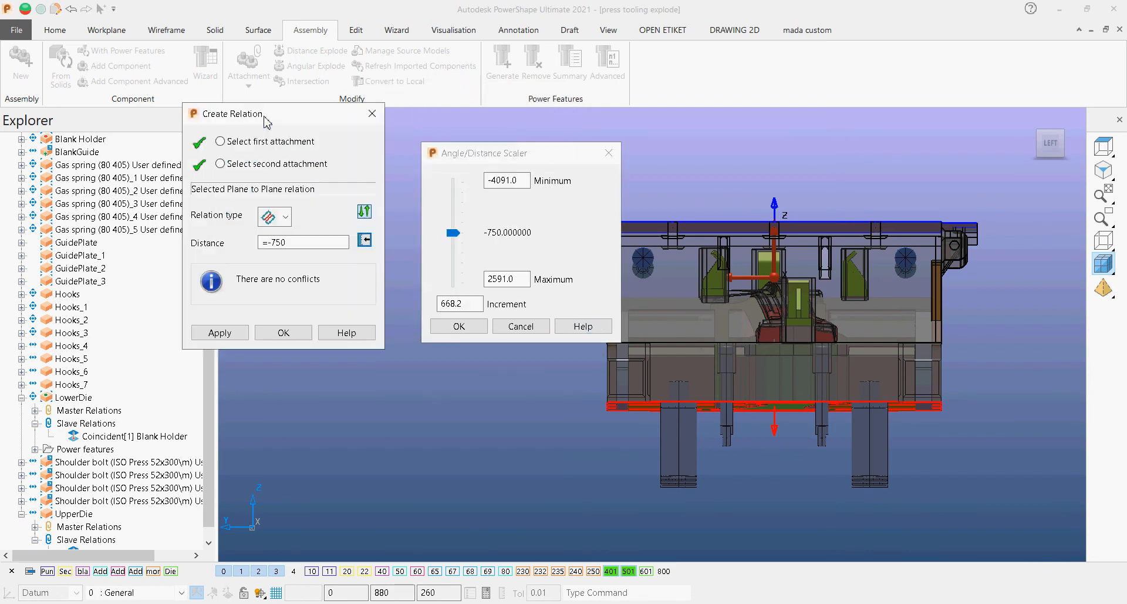
{"action": "left_click_drag", "start_coordinate": [474, 149], "coordinate": [470, 130]}
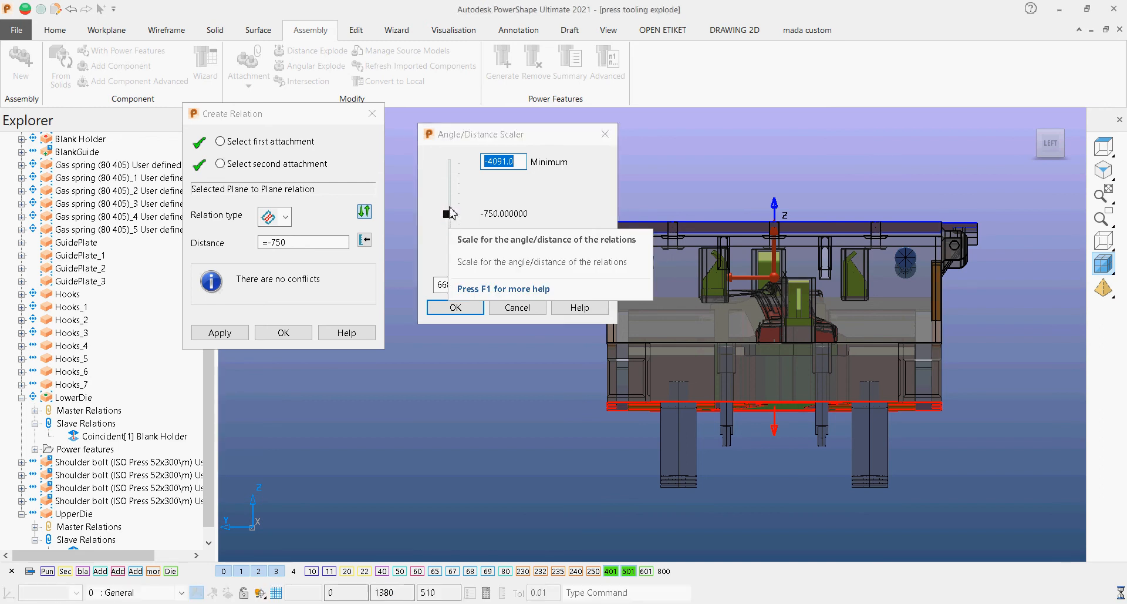
{"action": "left_click_drag", "start_coordinate": [450, 215], "coordinate": [452, 213]}
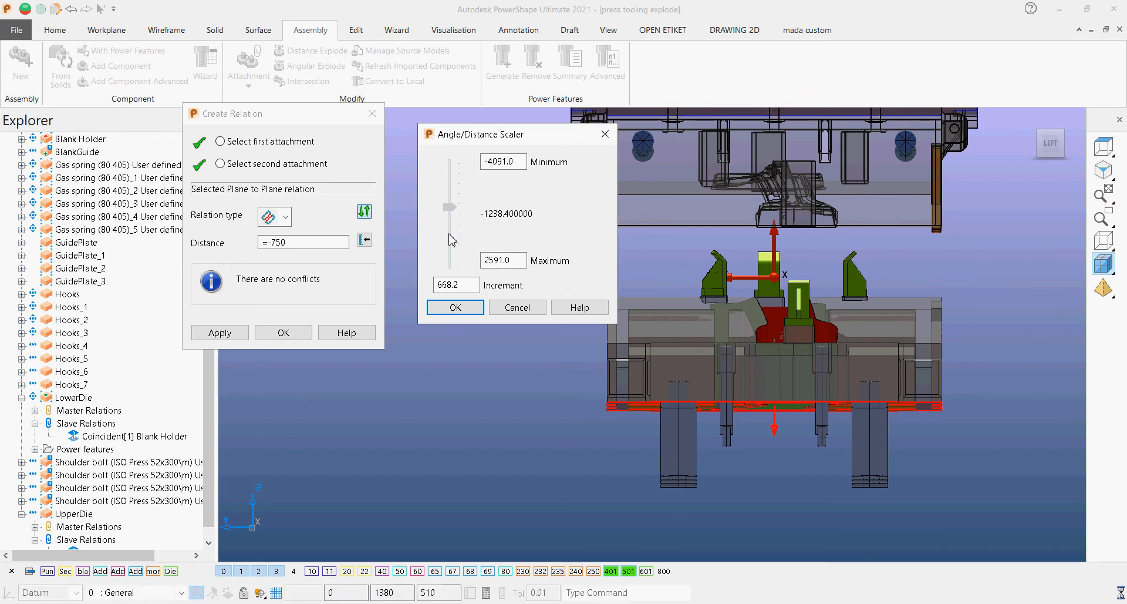
{"action": "left_click", "coordinate": [450, 238]}
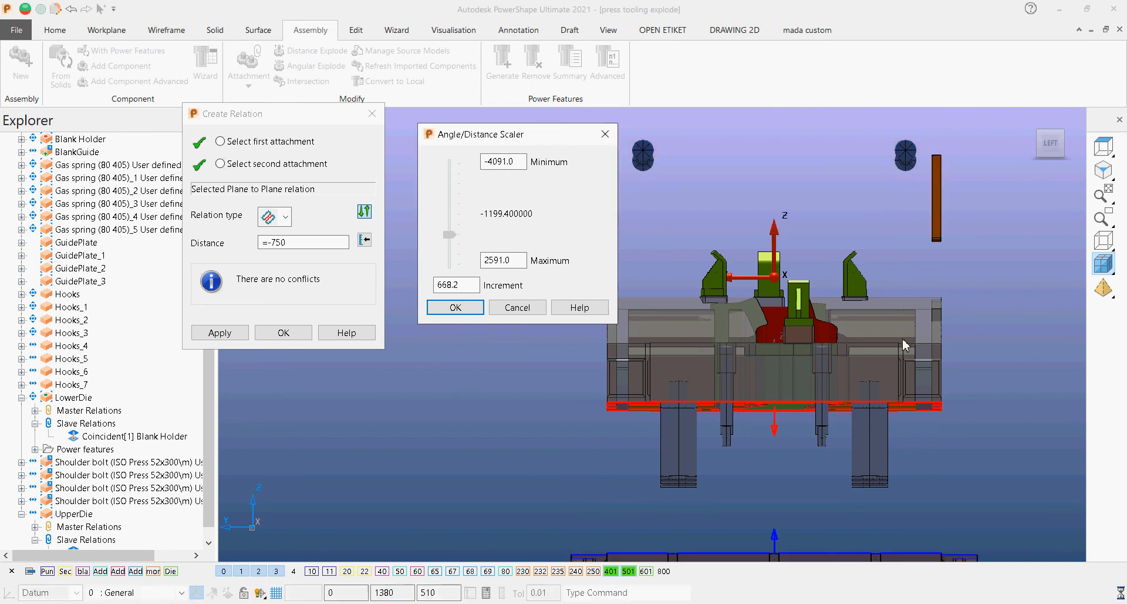
{"action": "left_click", "coordinate": [449, 265]}
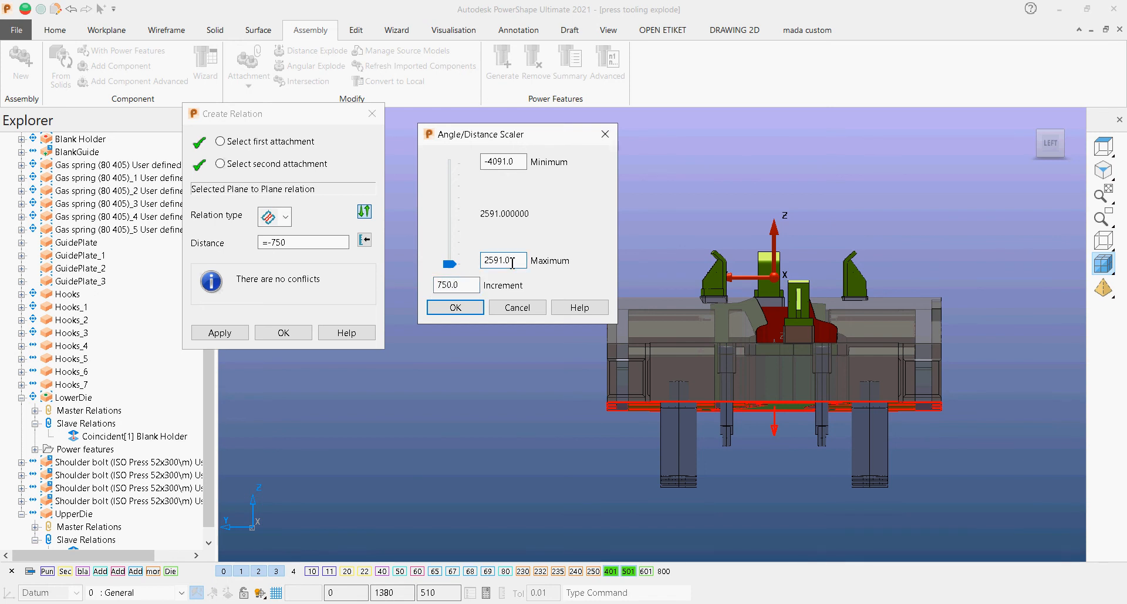
{"action": "left_click", "coordinate": [457, 307]}
Step: Set the plane-to-plane distance to -750, apply the relation, and finish creating relations
{"action": "left_click_drag", "start_coordinate": [293, 242], "coordinate": [278, 242]}
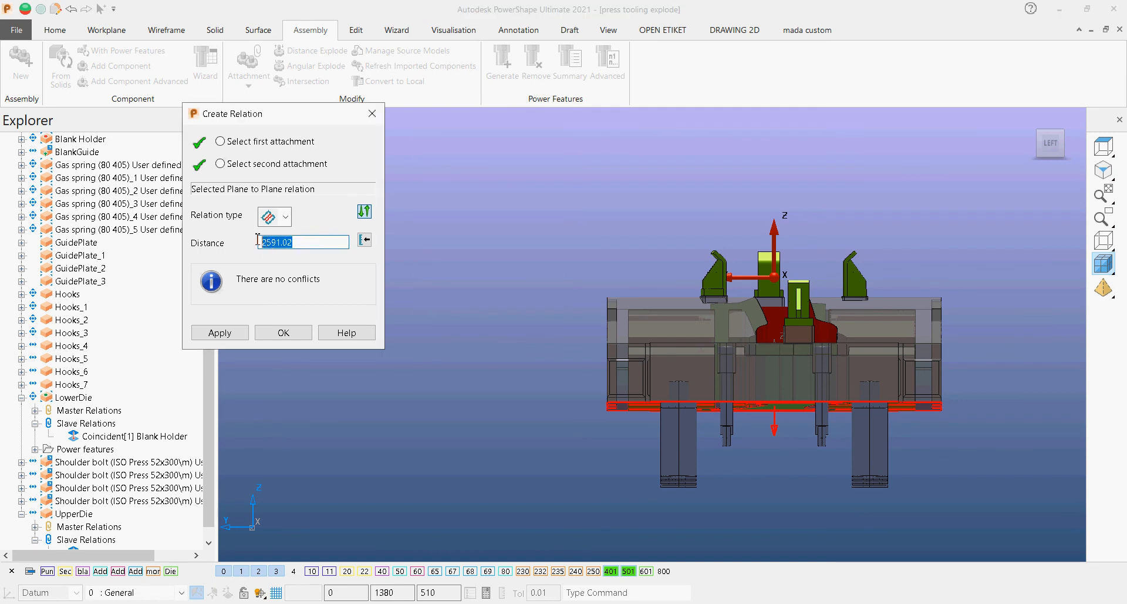
{"action": "key", "text": "BackSpace"}
{"action": "left_click", "coordinate": [366, 240]}
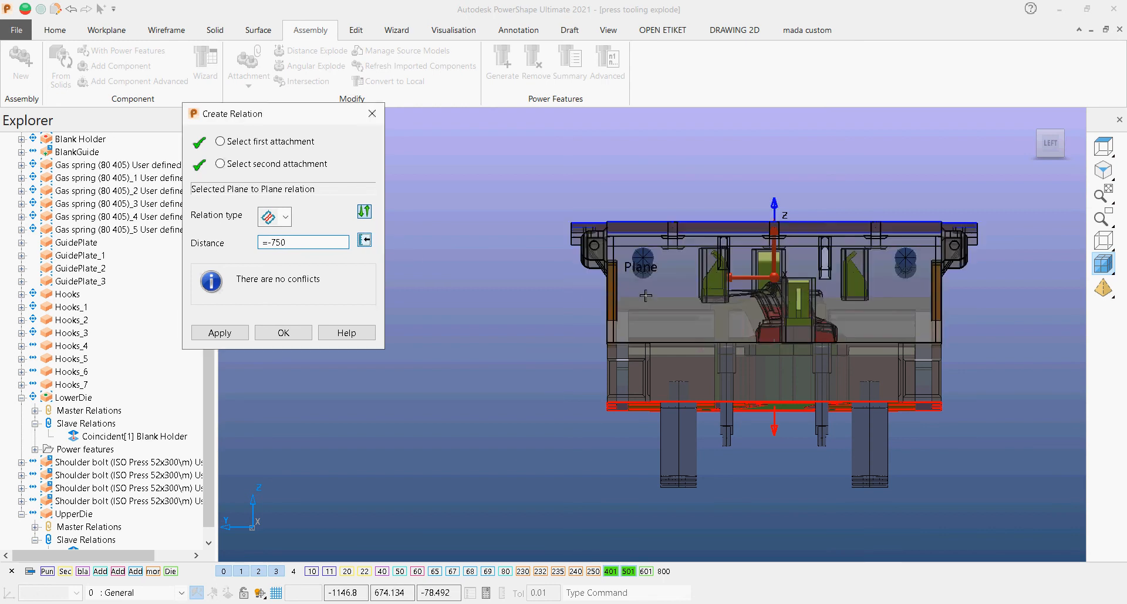
{"action": "middle_click_drag", "start_coordinate": [800, 334], "coordinate": [761, 369]}
{"action": "scroll", "coordinate": [761, 352], "scroll_direction": "up", "scroll_amount": 1}
{"action": "left_click", "coordinate": [227, 340]}
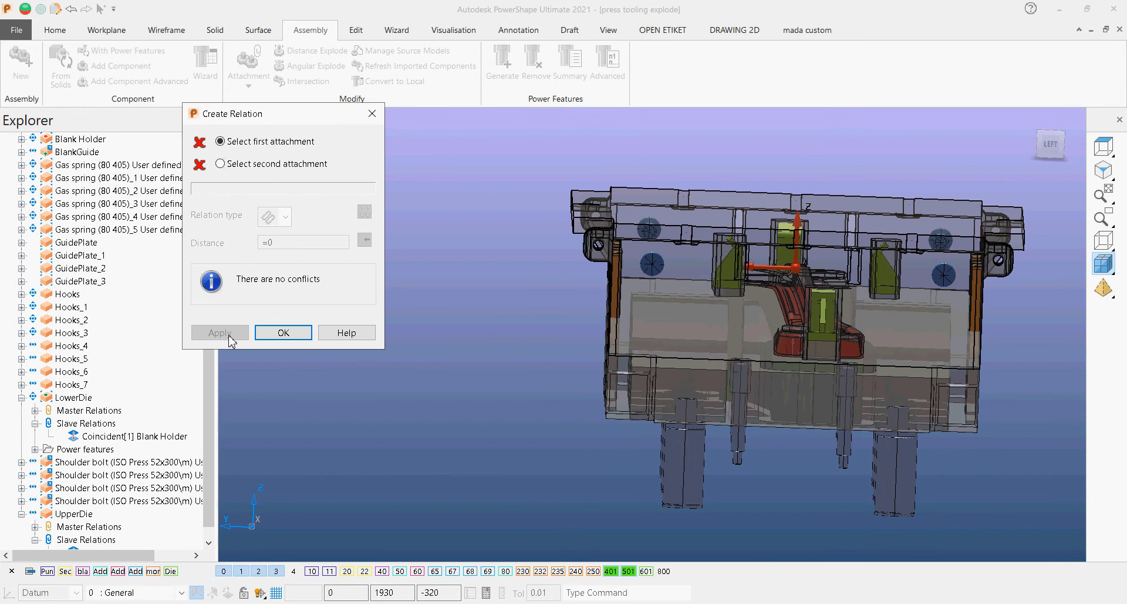
{"action": "left_click", "coordinate": [285, 332]}
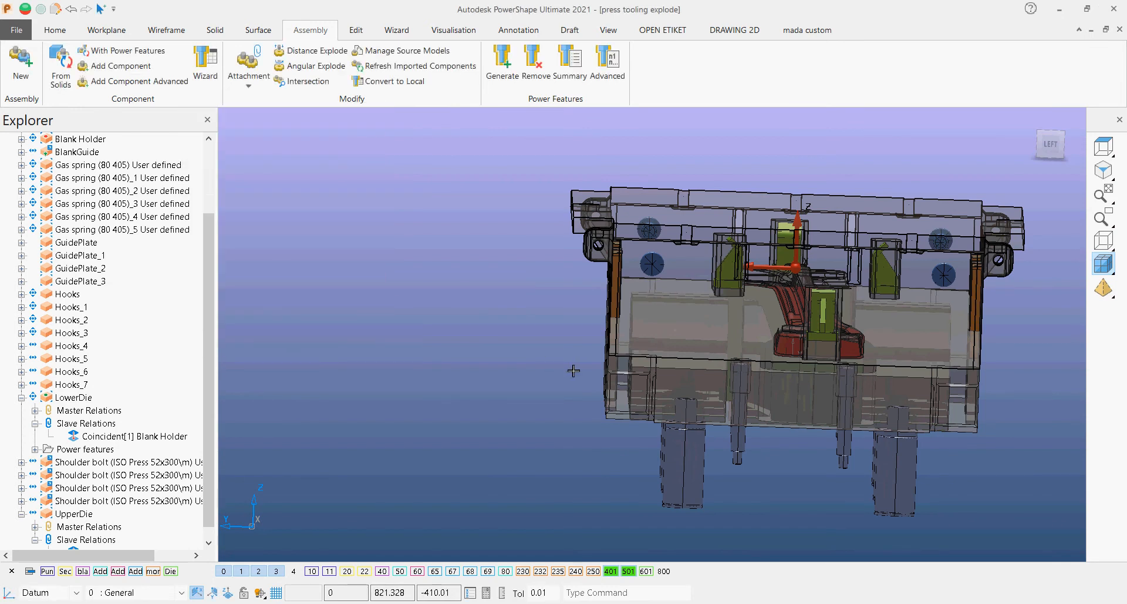
Step: Make World the active workplane and view the die assembly squarely from the left
{"action": "middle_click_drag", "start_coordinate": [571, 370], "coordinate": [424, 352], "text": "shift"}
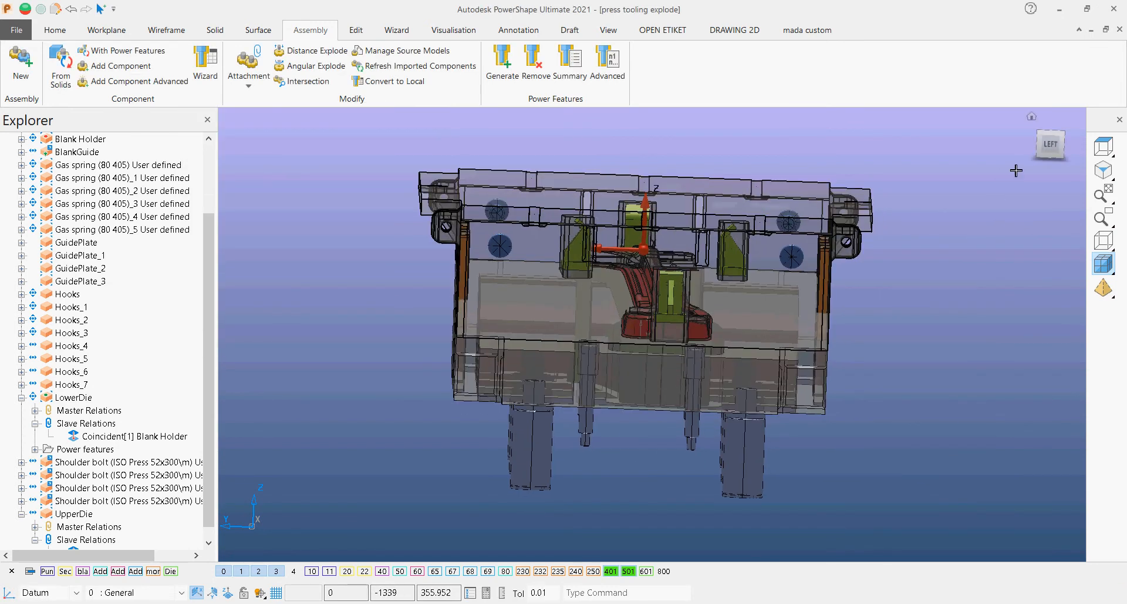
{"action": "left_click", "coordinate": [1059, 147]}
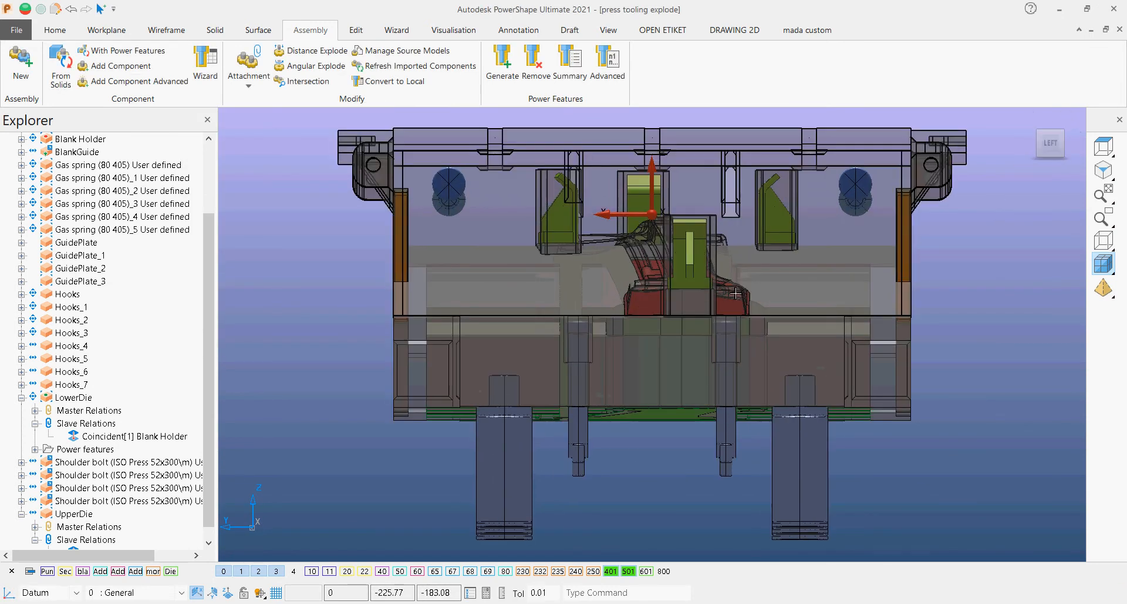
{"action": "middle_click_drag", "start_coordinate": [767, 306], "coordinate": [688, 352]}
{"action": "left_click", "coordinate": [1059, 145]}
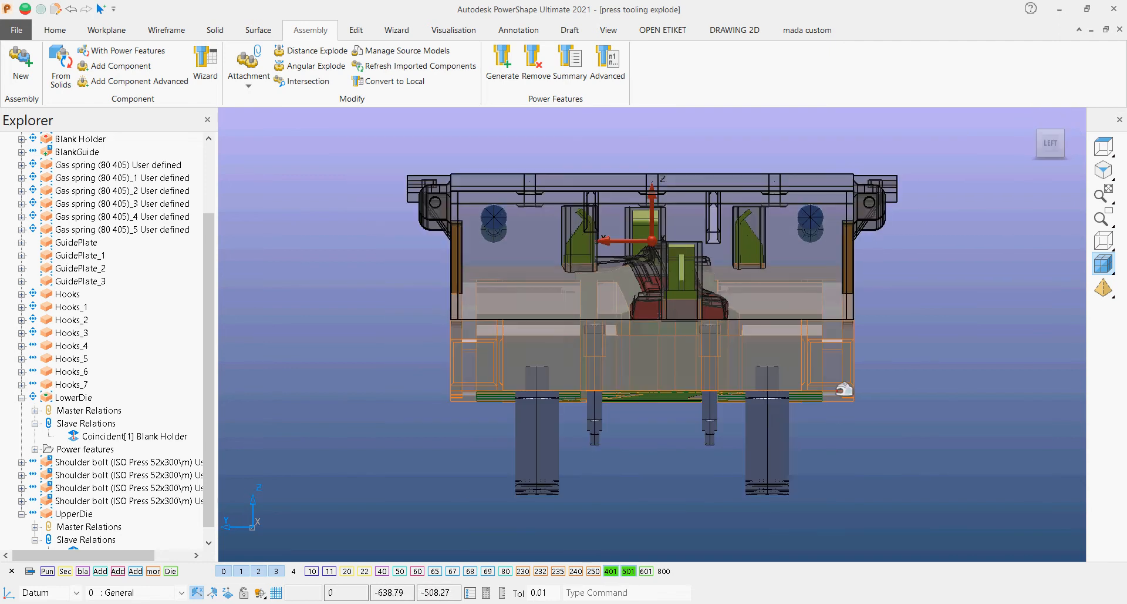
{"action": "left_click", "coordinate": [76, 593]}
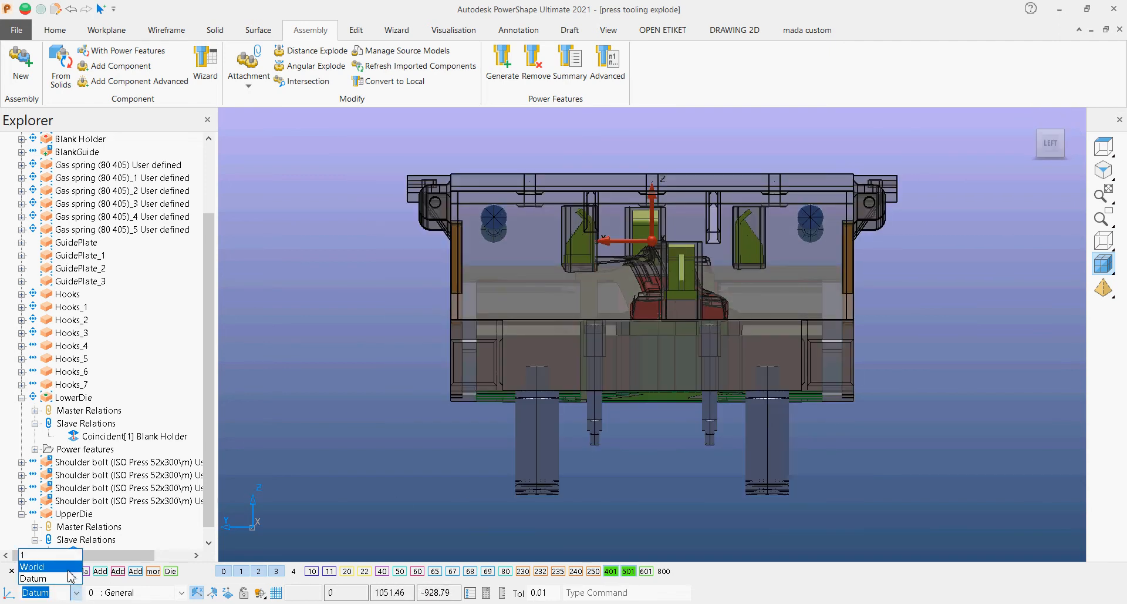
{"action": "left_click", "coordinate": [70, 569]}
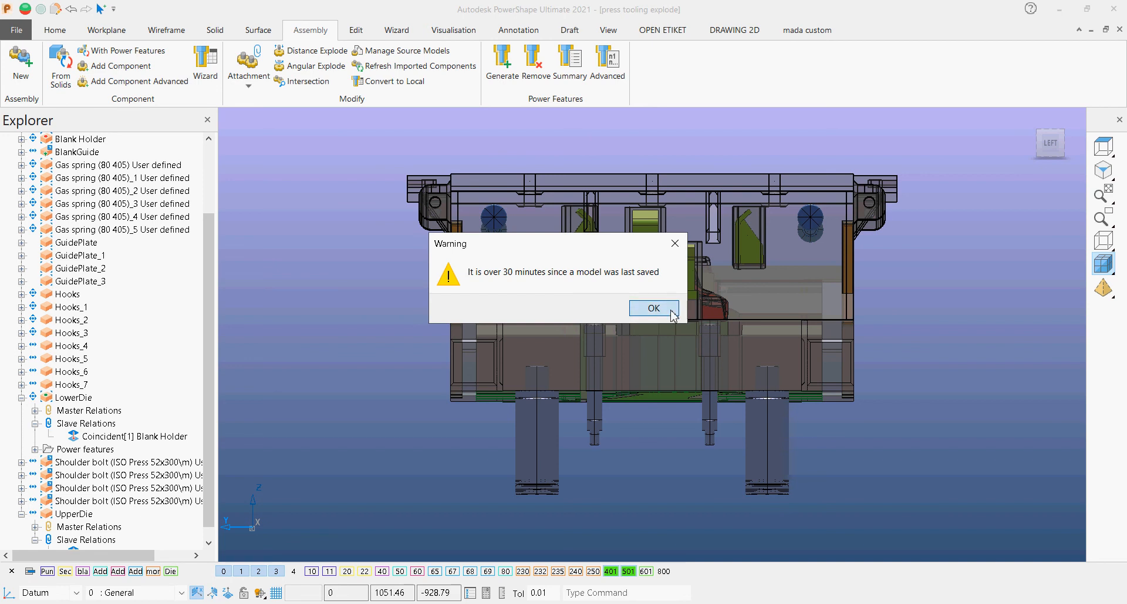
{"action": "key", "text": "Return"}
{"action": "left_click", "coordinate": [1051, 144]}
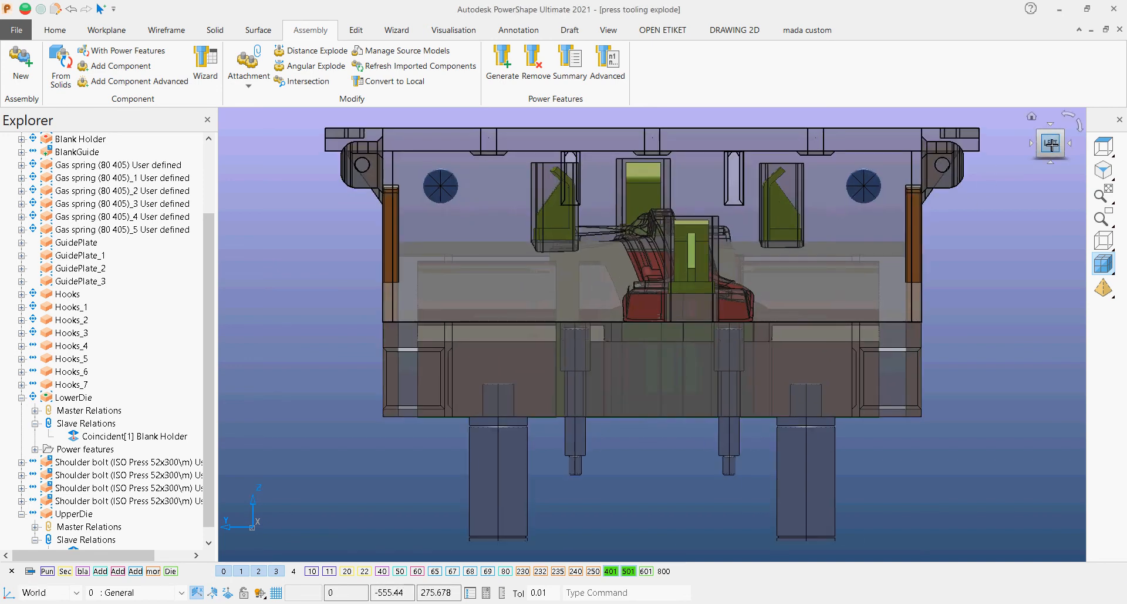
{"action": "middle_click_drag", "start_coordinate": [809, 311], "coordinate": [730, 337], "text": "shift"}
{"action": "scroll", "coordinate": [729, 340], "scroll_direction": "down", "scroll_amount": 3}
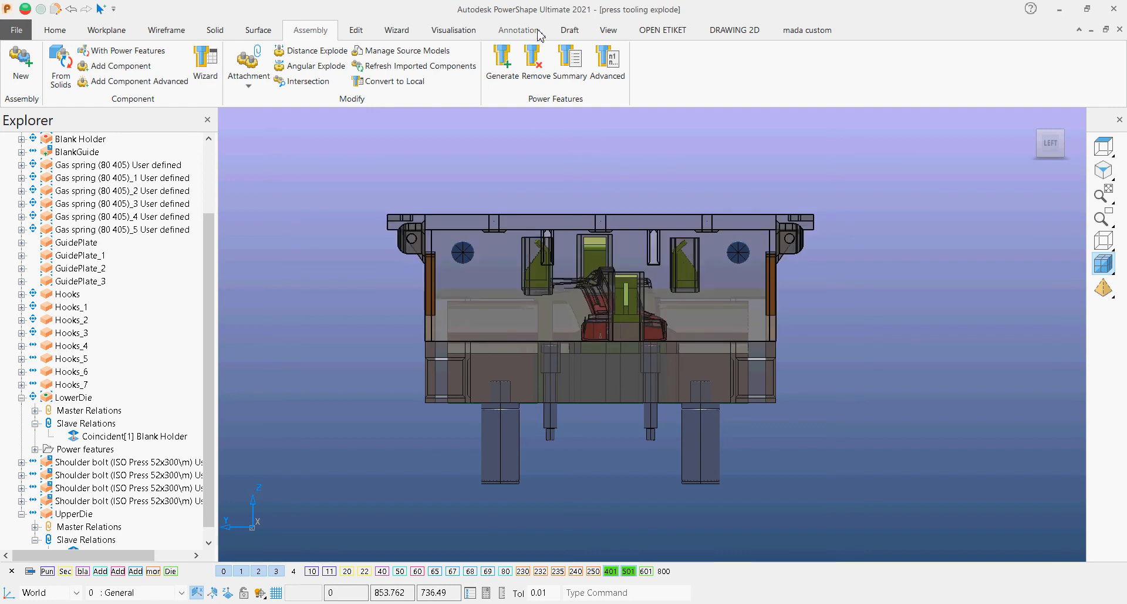
Step: Add an automatic vertical dimension between the blank holder's bottom edge and the upper die's top edge
{"action": "left_click", "coordinate": [519, 30]}
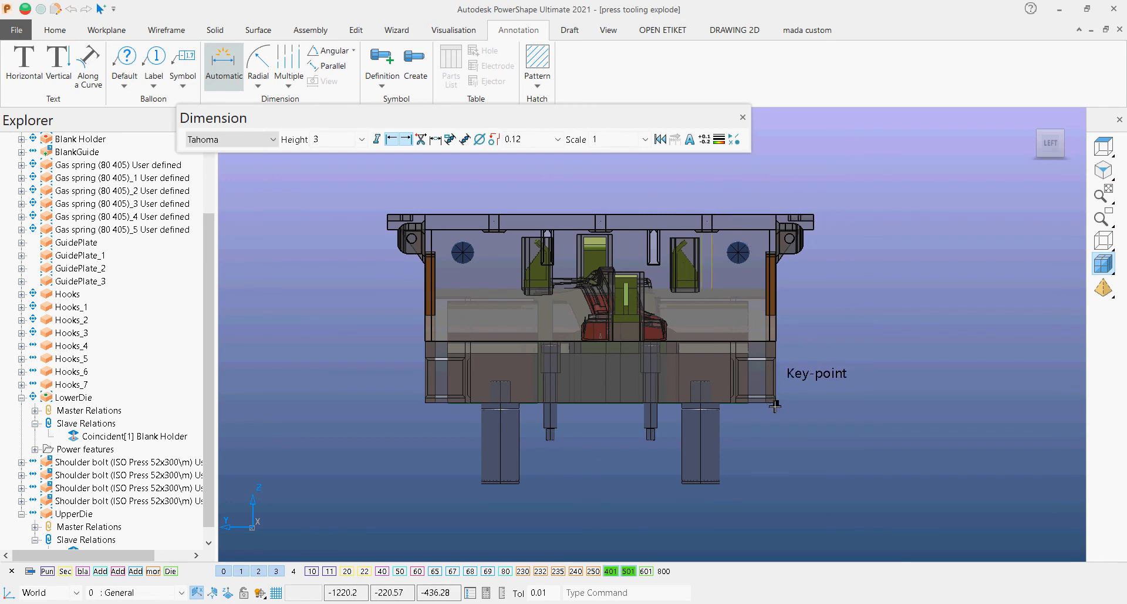
{"action": "left_click", "coordinate": [802, 407]}
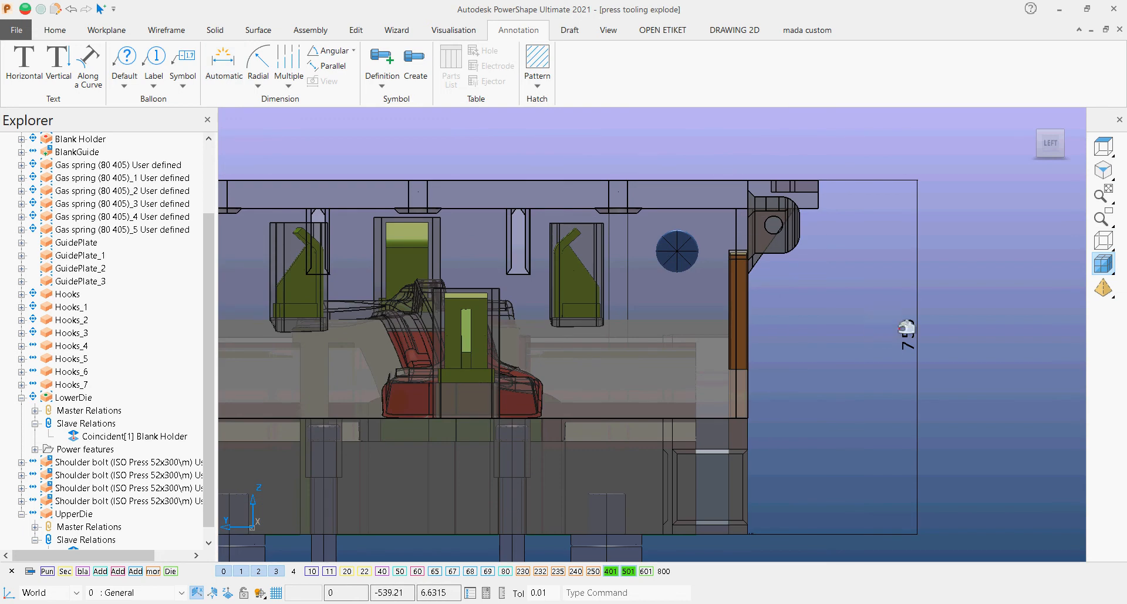
{"action": "scroll", "coordinate": [731, 334], "scroll_direction": "down", "scroll_amount": 3}
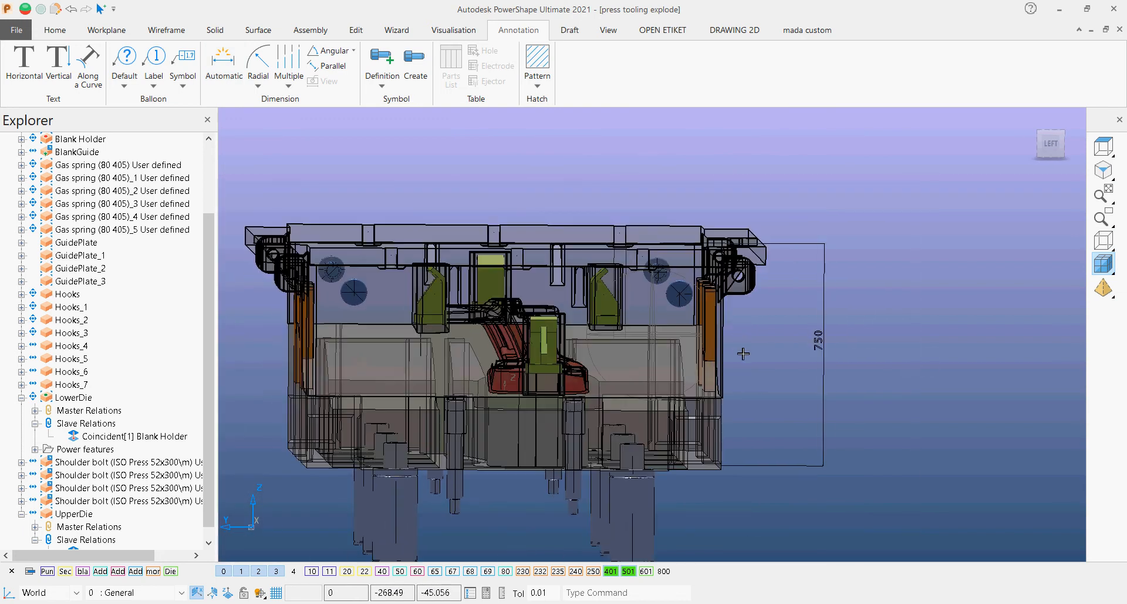
{"action": "middle_click_drag", "start_coordinate": [743, 353], "coordinate": [852, 336]}
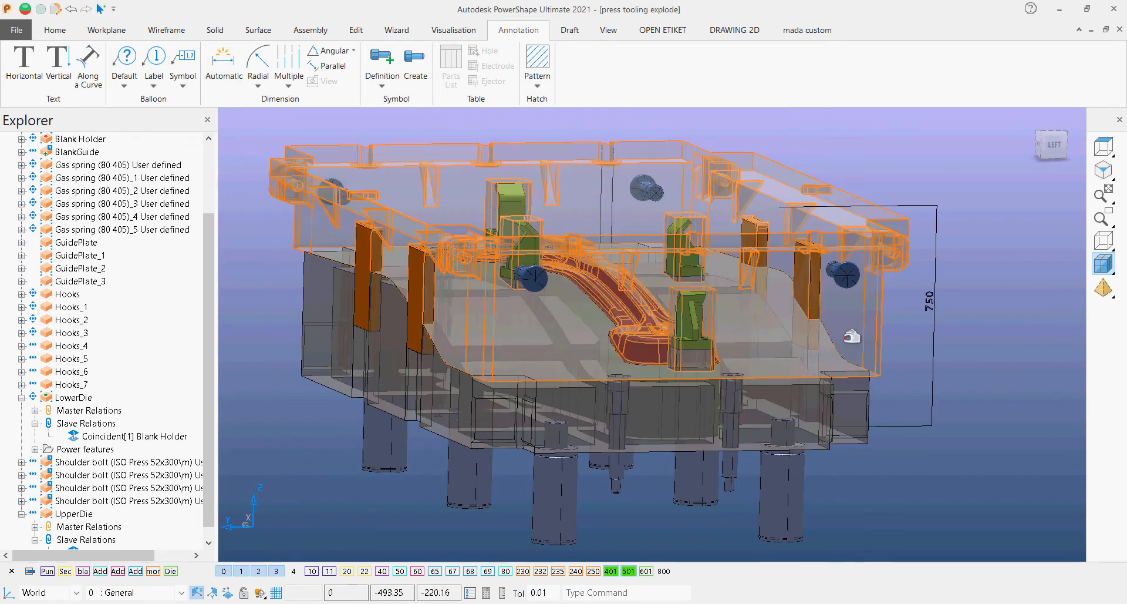
Step: Turn on level 601 to display the lower die, and view the complete die assembly squarely from the left
{"action": "left_click", "coordinate": [1051, 143]}
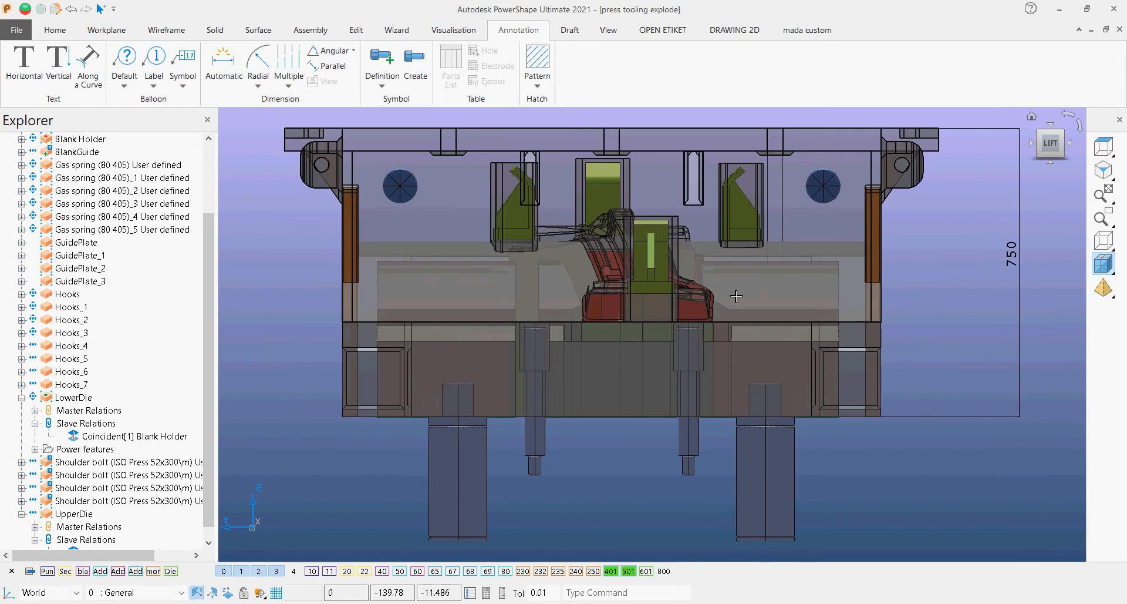
{"action": "scroll", "coordinate": [719, 305], "scroll_direction": "down", "scroll_amount": 2}
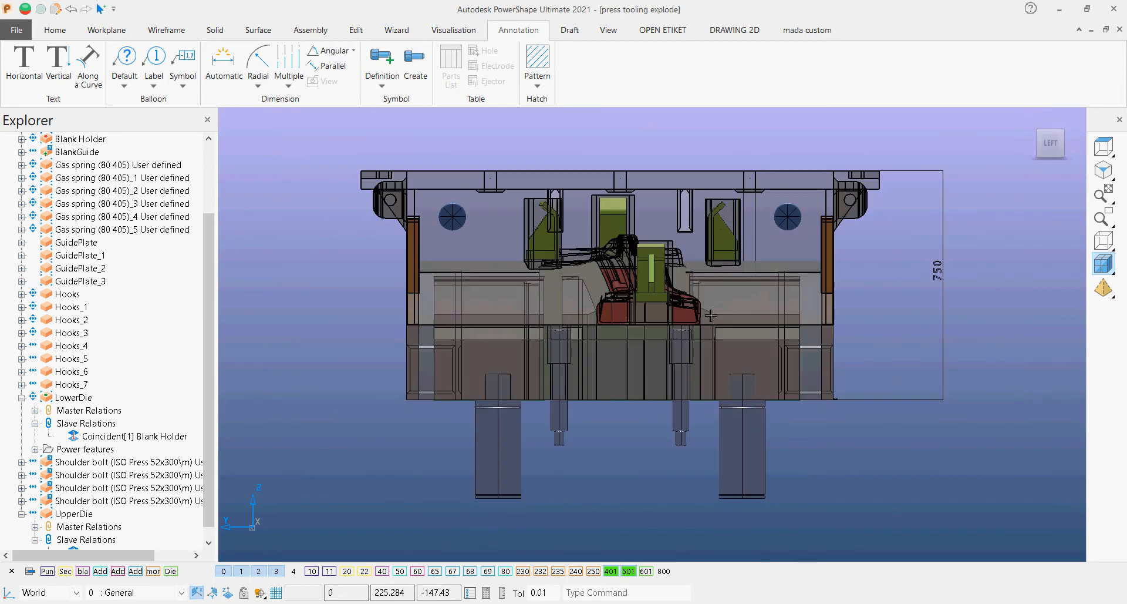
{"action": "left_click", "coordinate": [647, 570]}
{"action": "mouse_move", "coordinate": [653, 390]}
{"action": "middle_mouse_down"}
{"action": "mouse_move", "coordinate": [670, 367]}
{"action": "mouse_move", "coordinate": [638, 376]}
{"action": "mouse_move", "coordinate": [734, 423]}
{"action": "middle_mouse_up"}
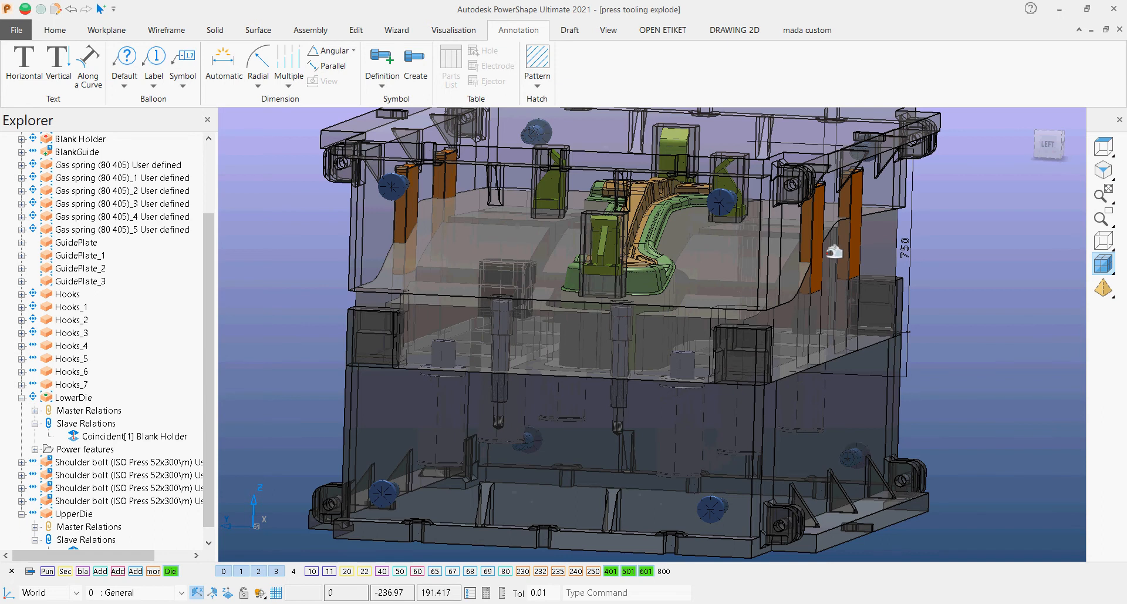
{"action": "middle_click_drag", "start_coordinate": [839, 247], "coordinate": [793, 388]}
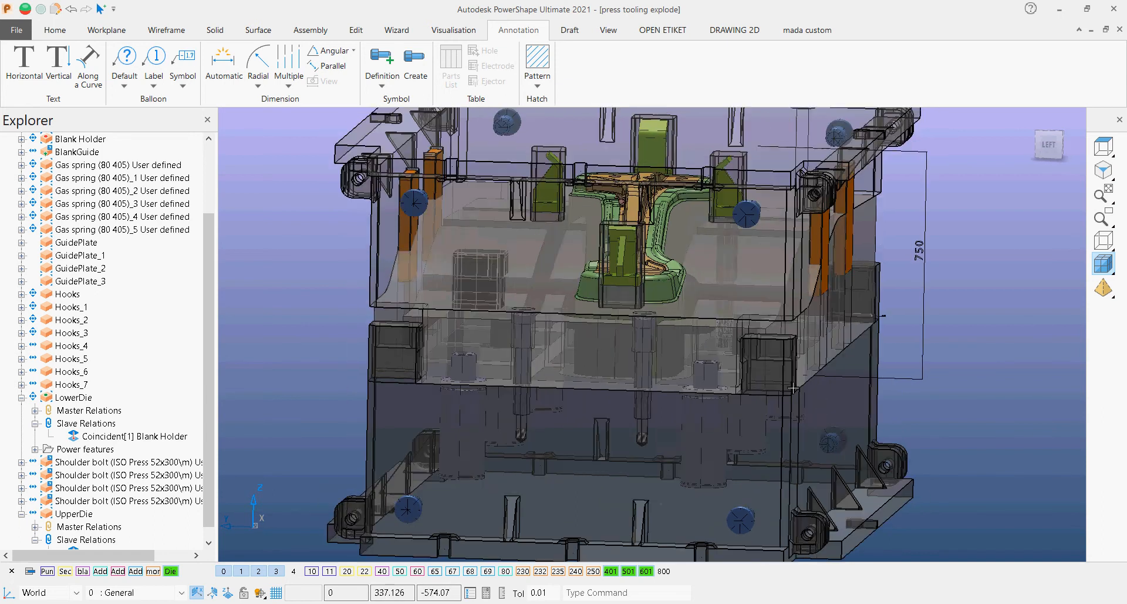
{"action": "left_click", "coordinate": [1057, 148]}
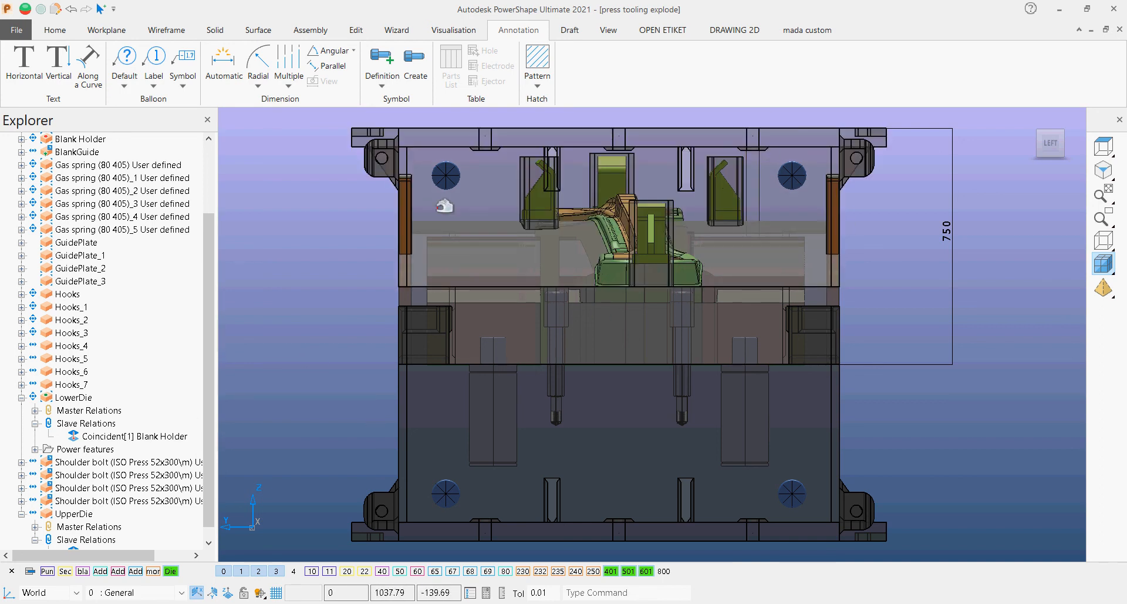
Step: Edit the upper die's coincident relation to the blank holder and set its distance to -950
{"action": "left_click", "coordinate": [422, 169]}
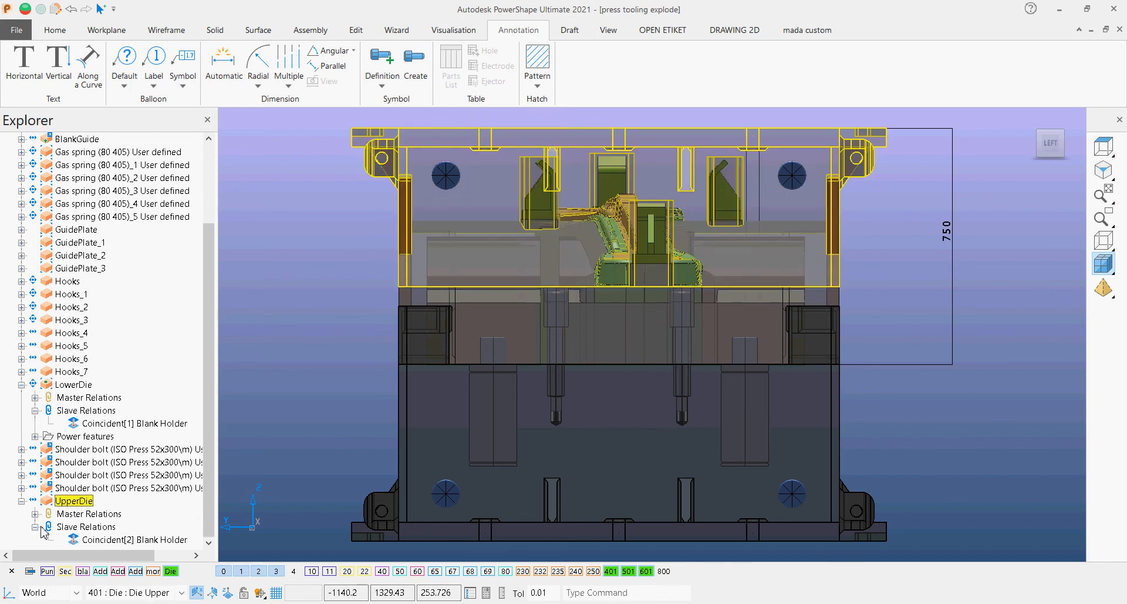
{"action": "left_click", "coordinate": [103, 539]}
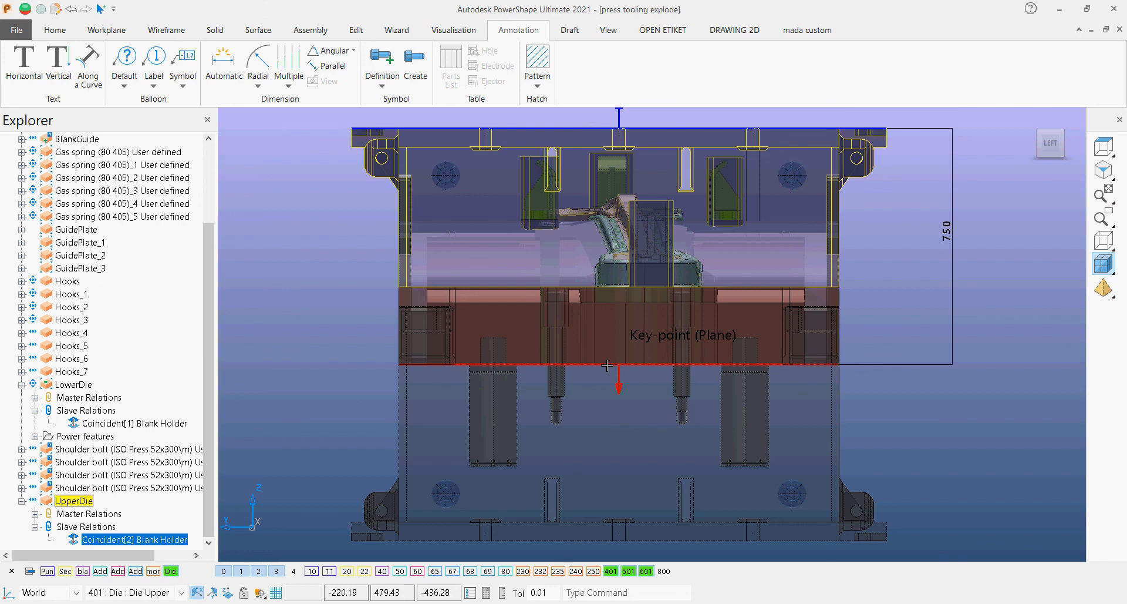
{"action": "scroll", "coordinate": [641, 234], "scroll_direction": "up", "scroll_amount": 1}
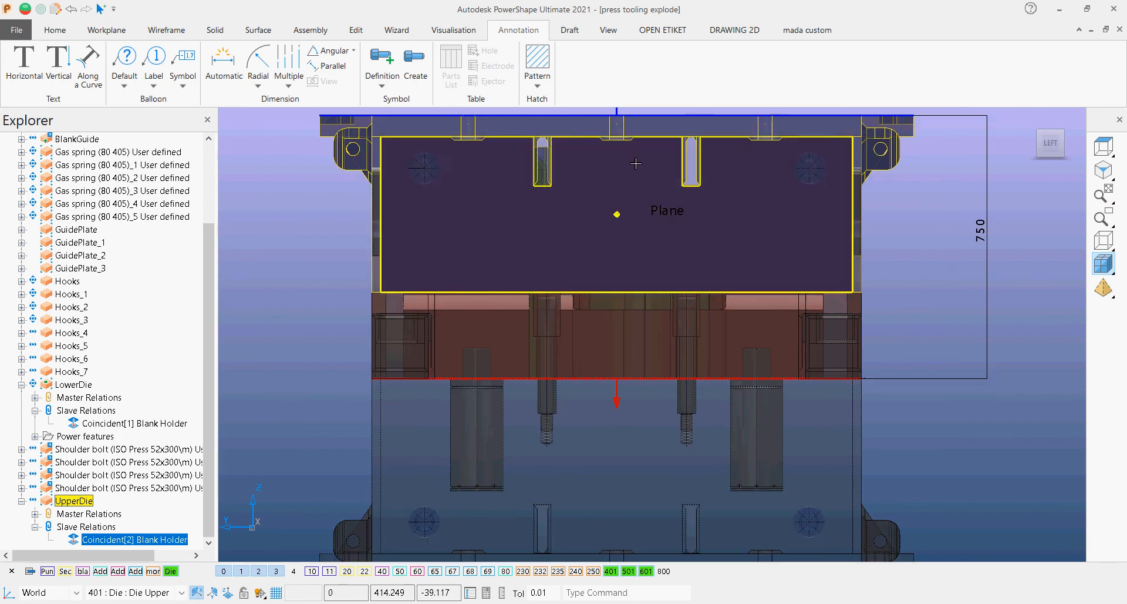
{"action": "scroll", "coordinate": [637, 147], "scroll_direction": "down", "scroll_amount": 1}
{"action": "left_click", "coordinate": [629, 138]}
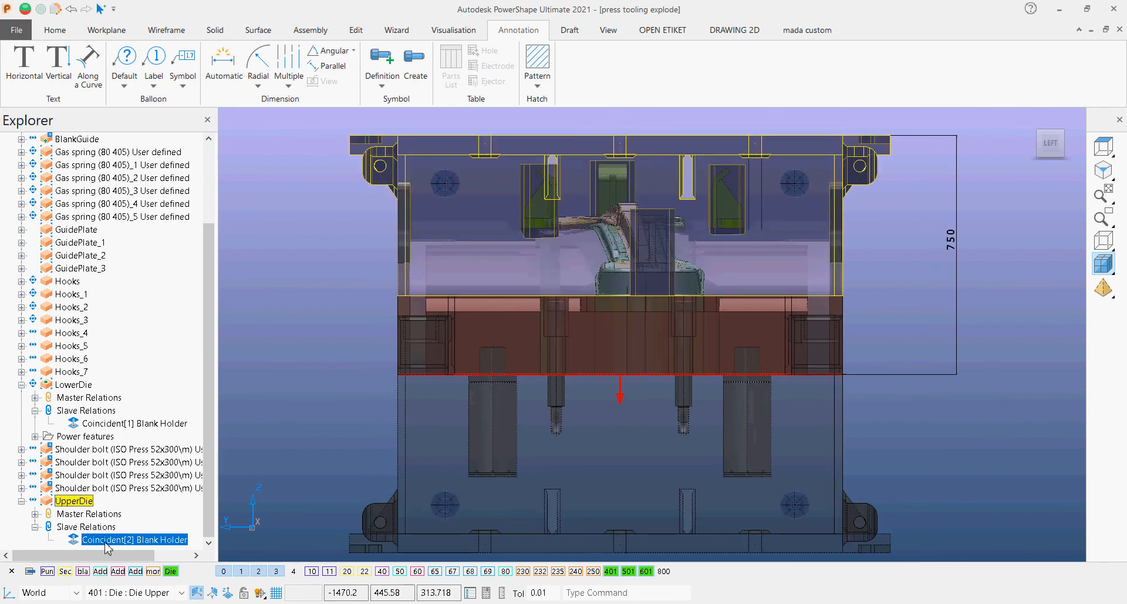
{"action": "right_click", "coordinate": [106, 543]}
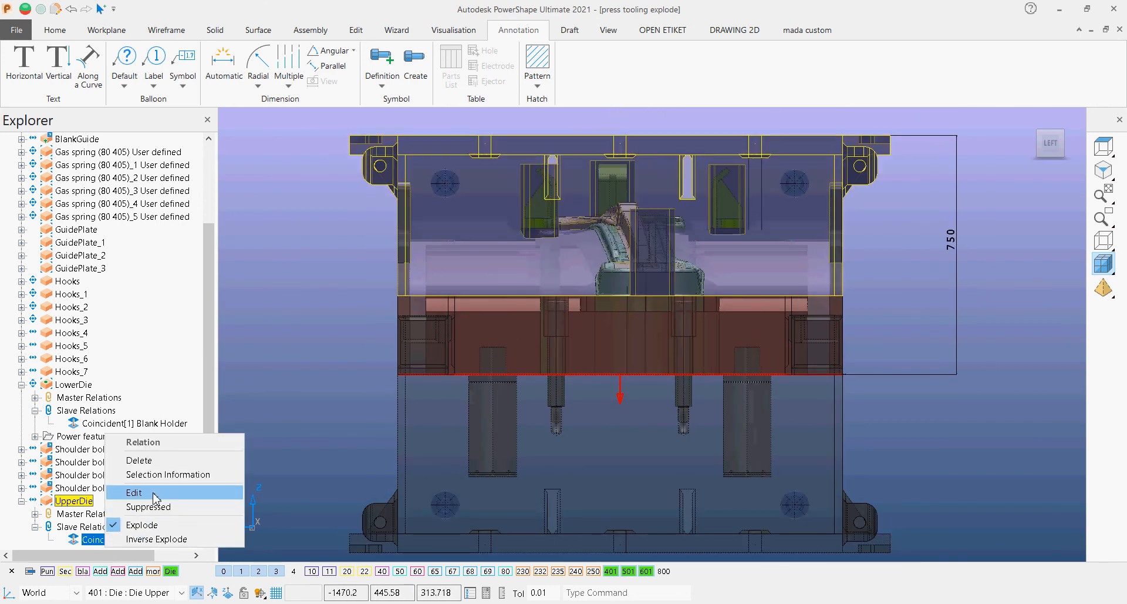
{"action": "left_click", "coordinate": [134, 492]}
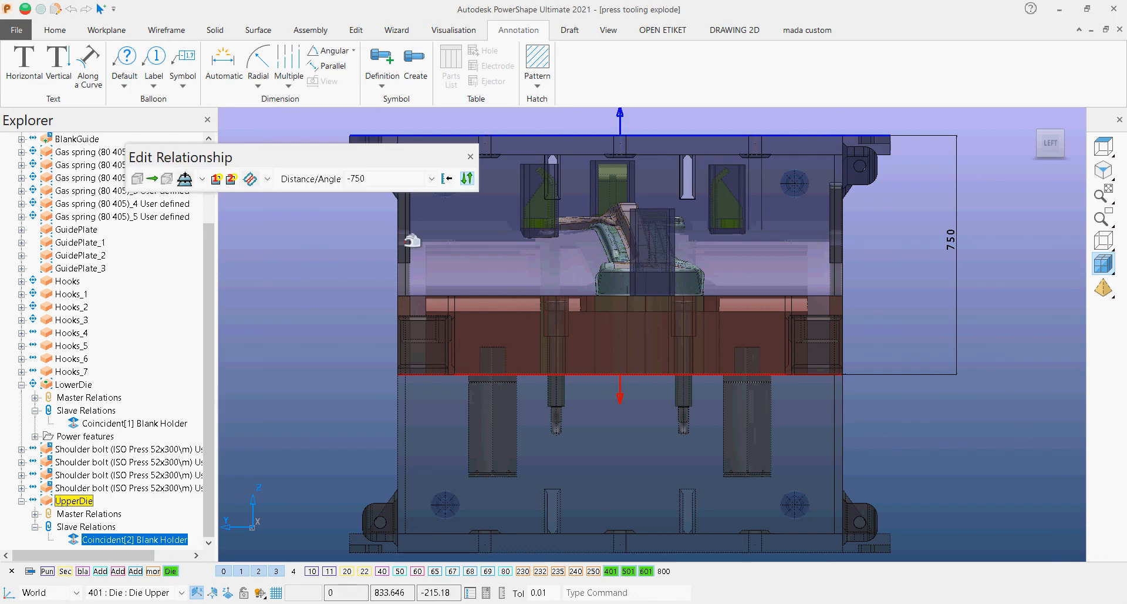
{"action": "left_click_drag", "start_coordinate": [362, 167], "coordinate": [361, 240]}
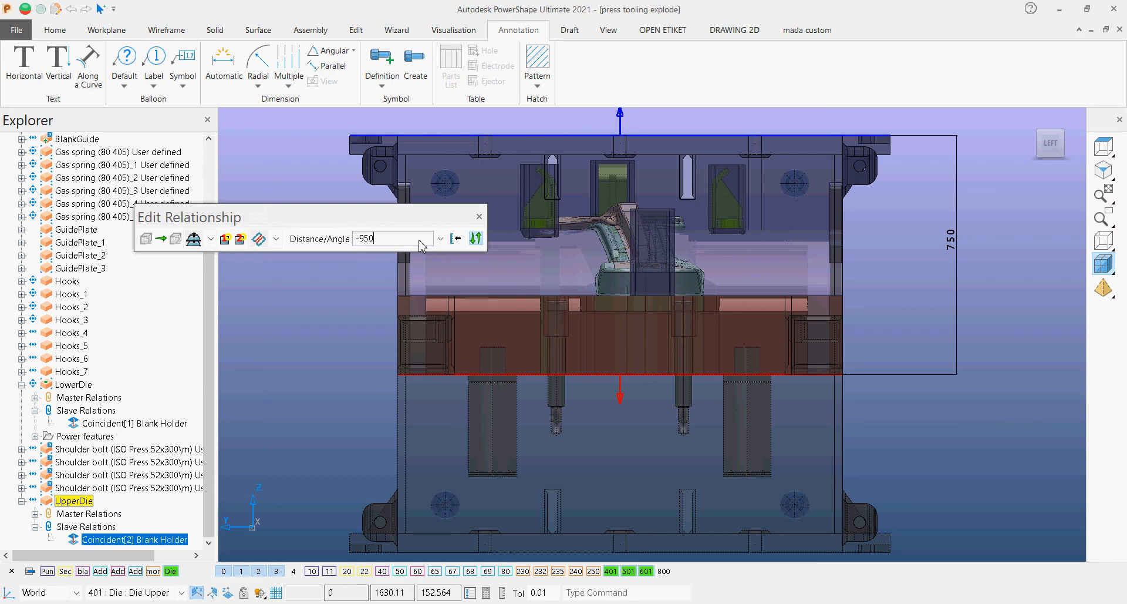
{"action": "key", "text": "Return"}
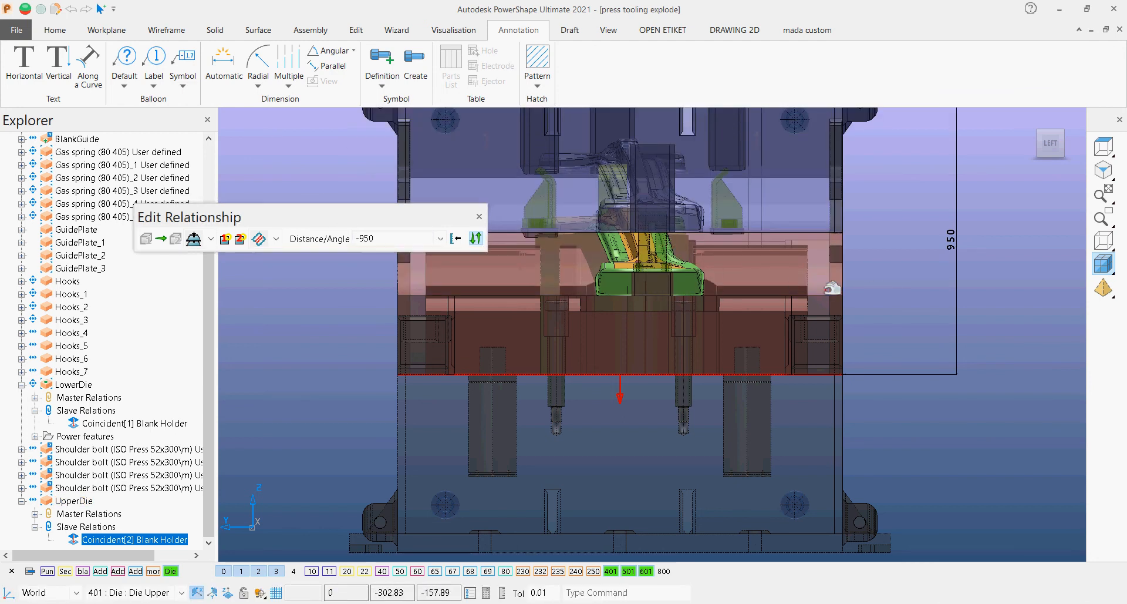
Step: View the die assembly squarely from the front and open the Angle/Distance Scaler for the relation
{"action": "middle_click_drag", "start_coordinate": [832, 288], "coordinate": [995, 186]}
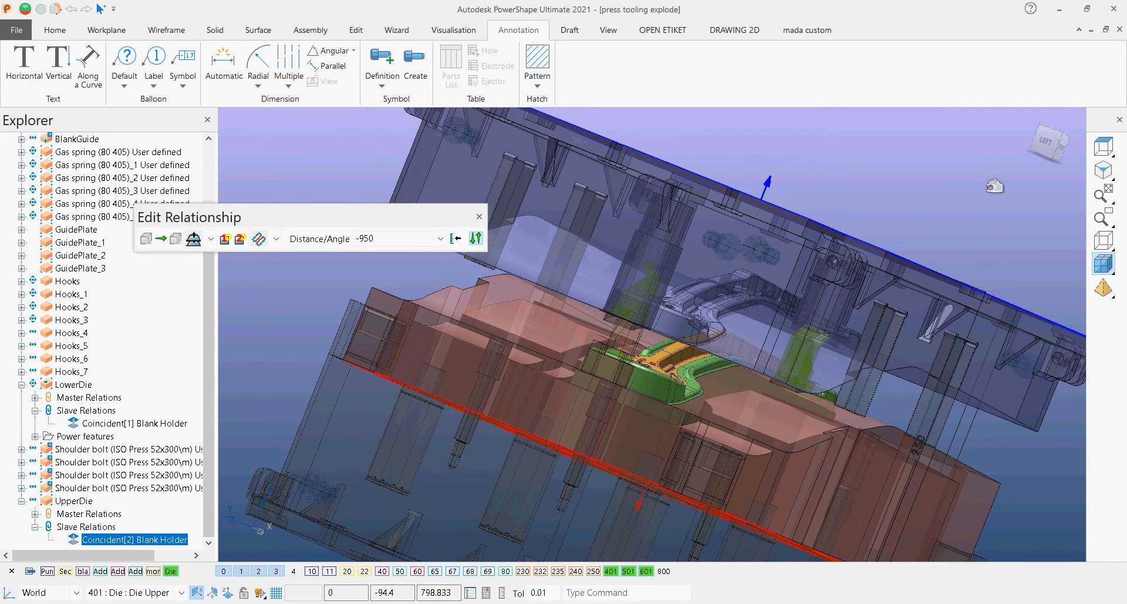
{"action": "left_click", "coordinate": [1062, 154]}
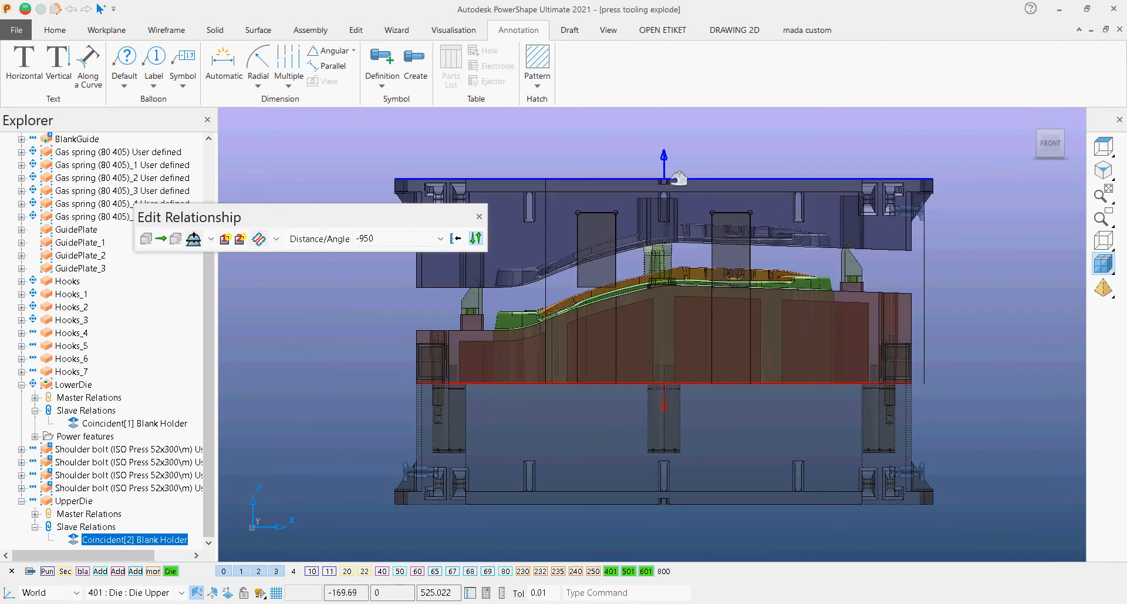
{"action": "left_click", "coordinate": [458, 239]}
{"action": "left_click_drag", "start_coordinate": [493, 133], "coordinate": [379, 176]}
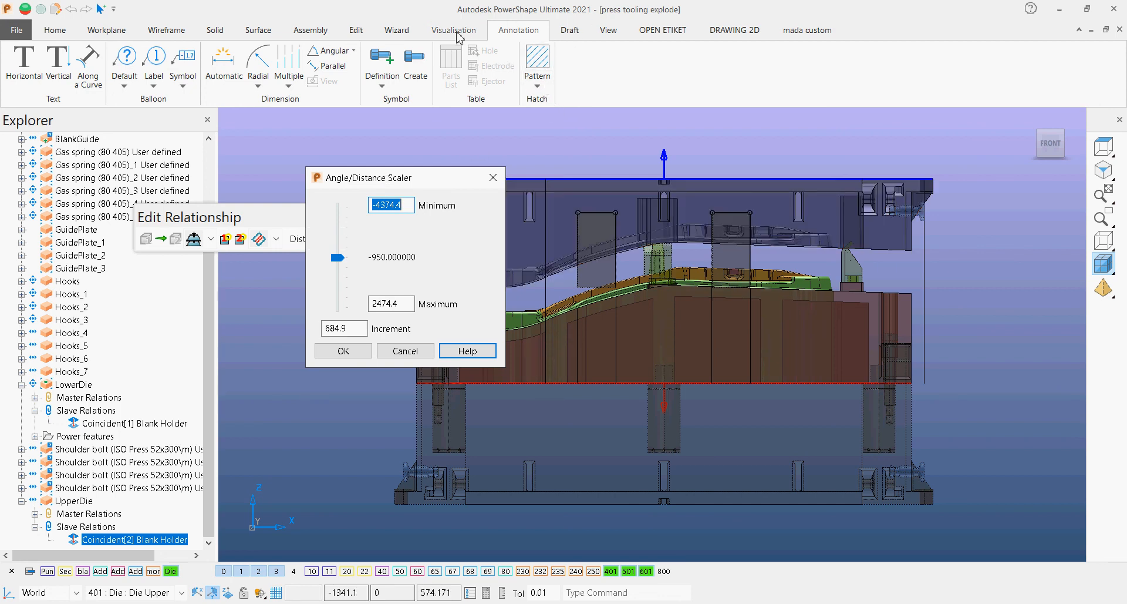
Step: Turn on Toolmaker mode
{"action": "left_click", "coordinate": [310, 30]}
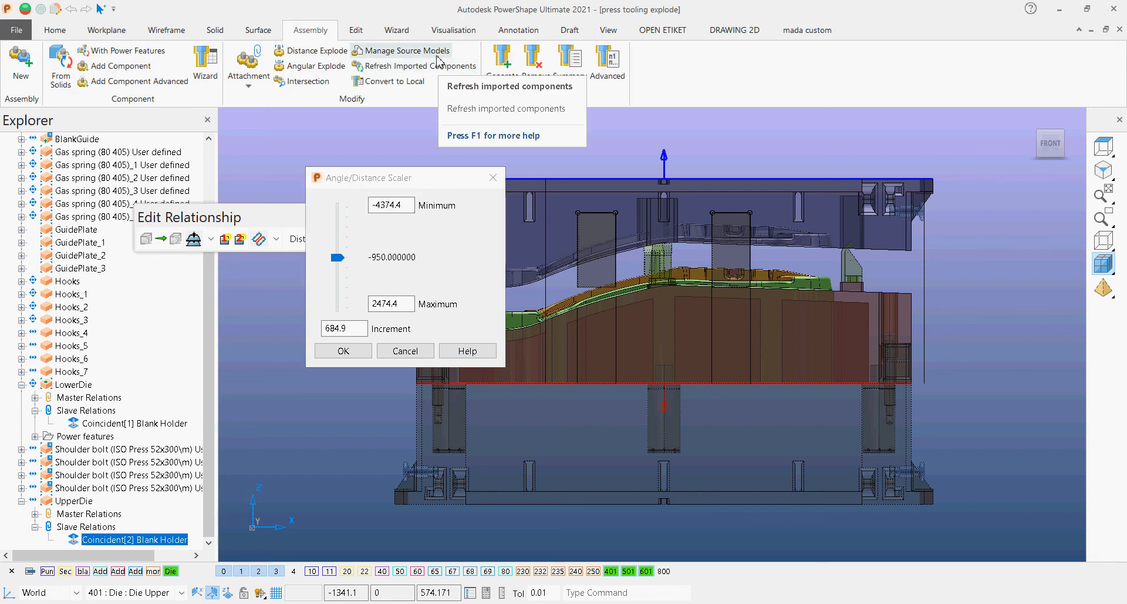
{"action": "left_click", "coordinate": [411, 35]}
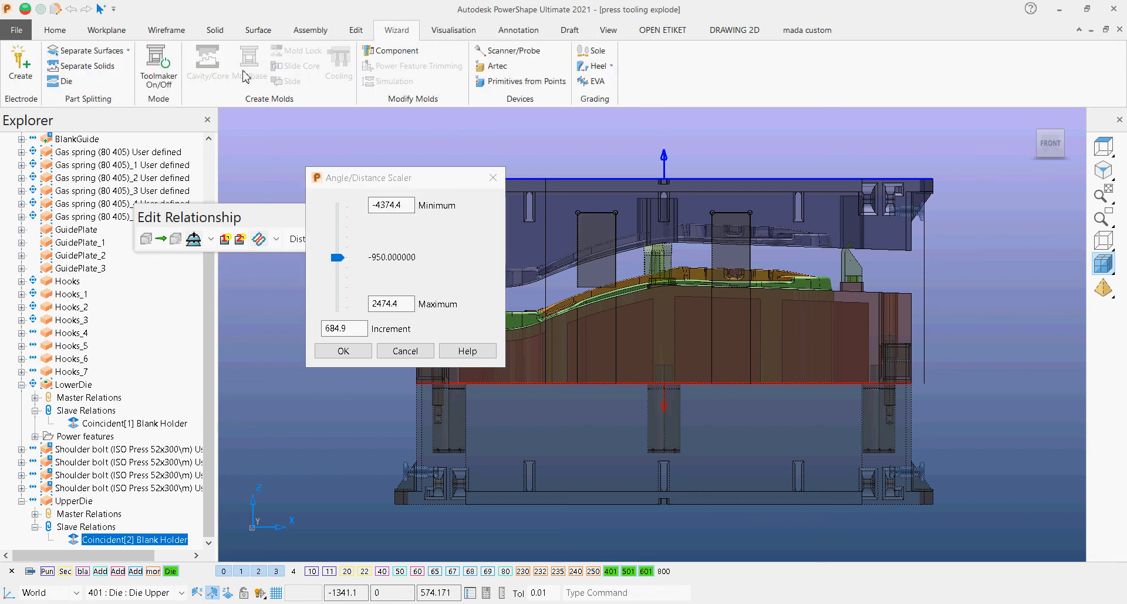
{"action": "left_click", "coordinate": [159, 65]}
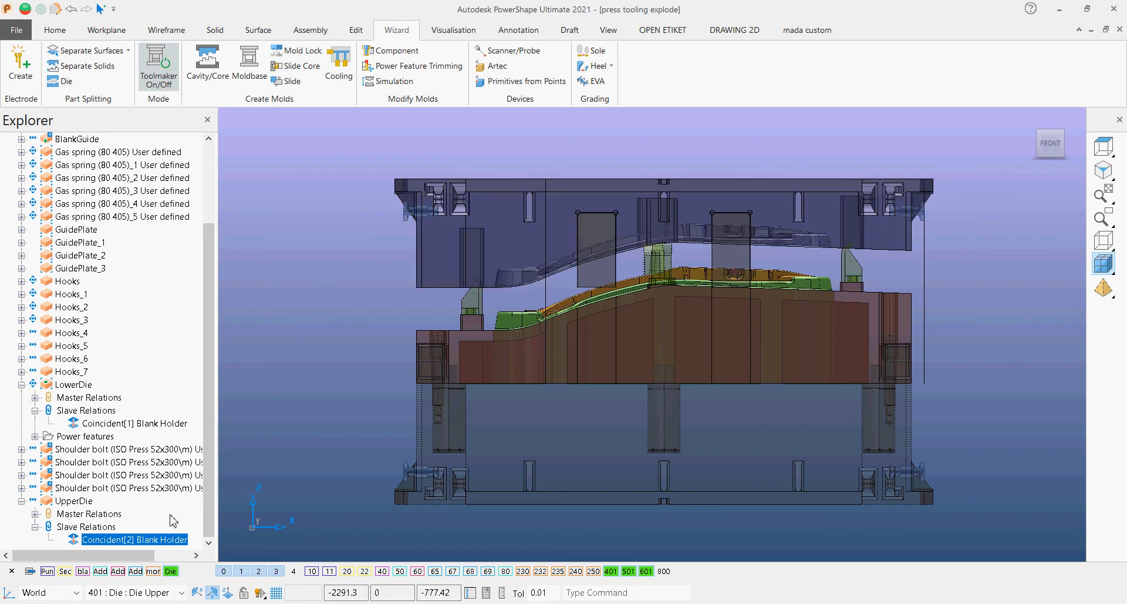
Step: Edit the upper die's blank holder relation again and try lower distances with the Angle/Distance Scaler's slider
{"action": "right_click", "coordinate": [157, 541]}
{"action": "left_click", "coordinate": [183, 486]}
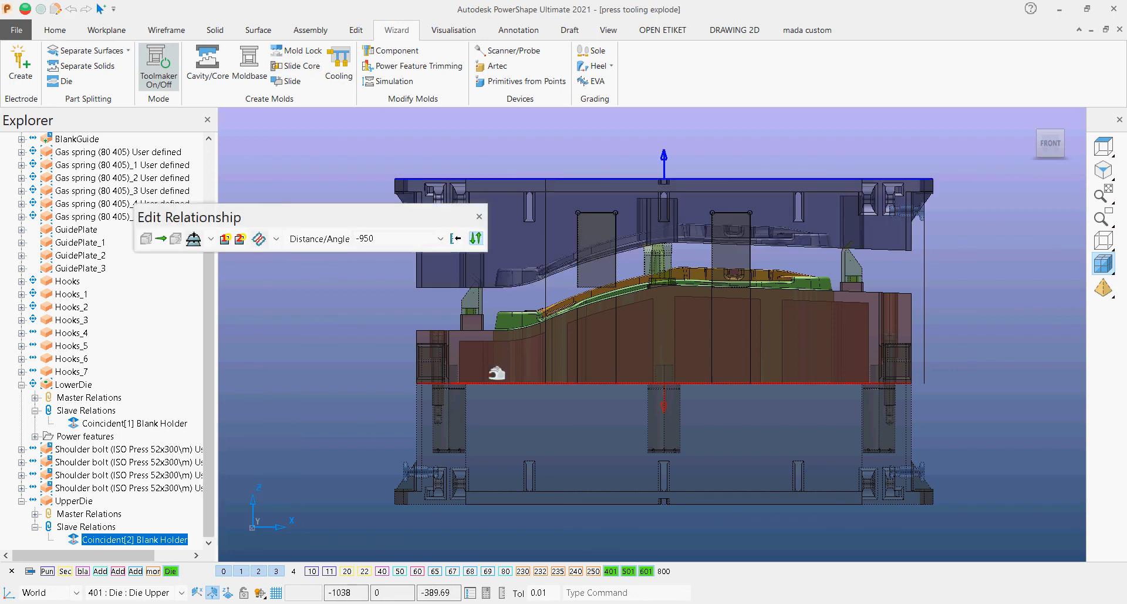
{"action": "left_click", "coordinate": [456, 238]}
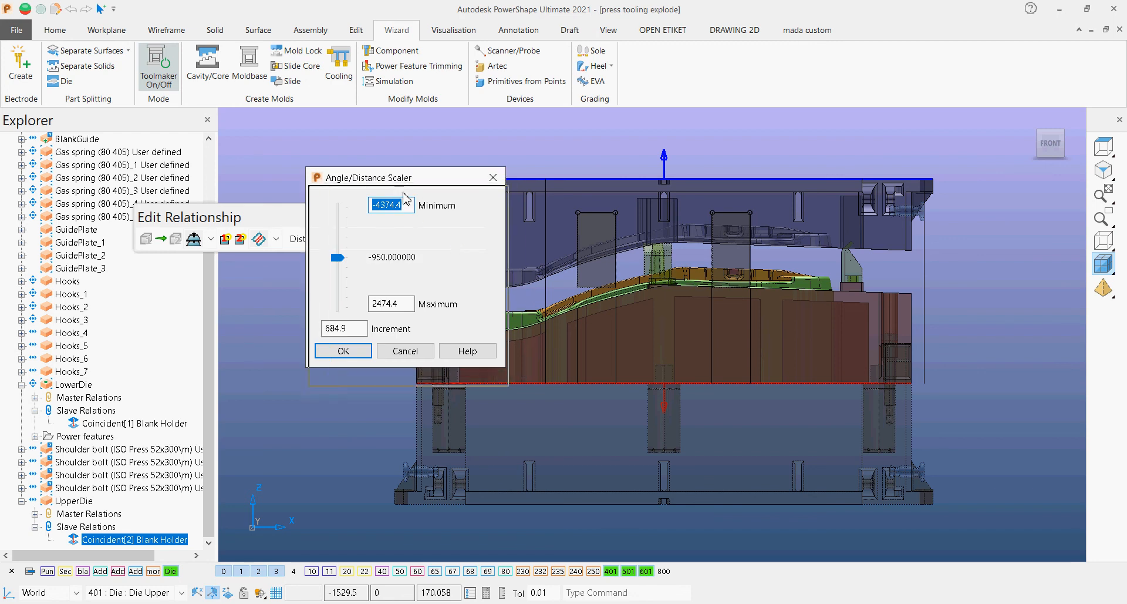
{"action": "left_click_drag", "start_coordinate": [404, 177], "coordinate": [412, 246]}
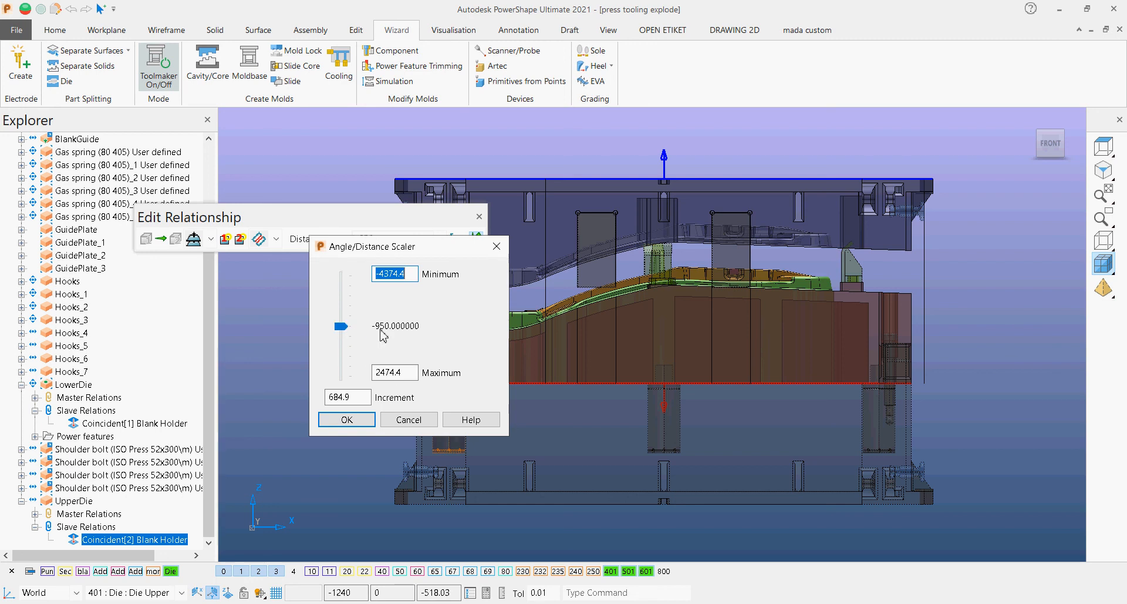
{"action": "left_click_drag", "start_coordinate": [435, 252], "coordinate": [436, 284]}
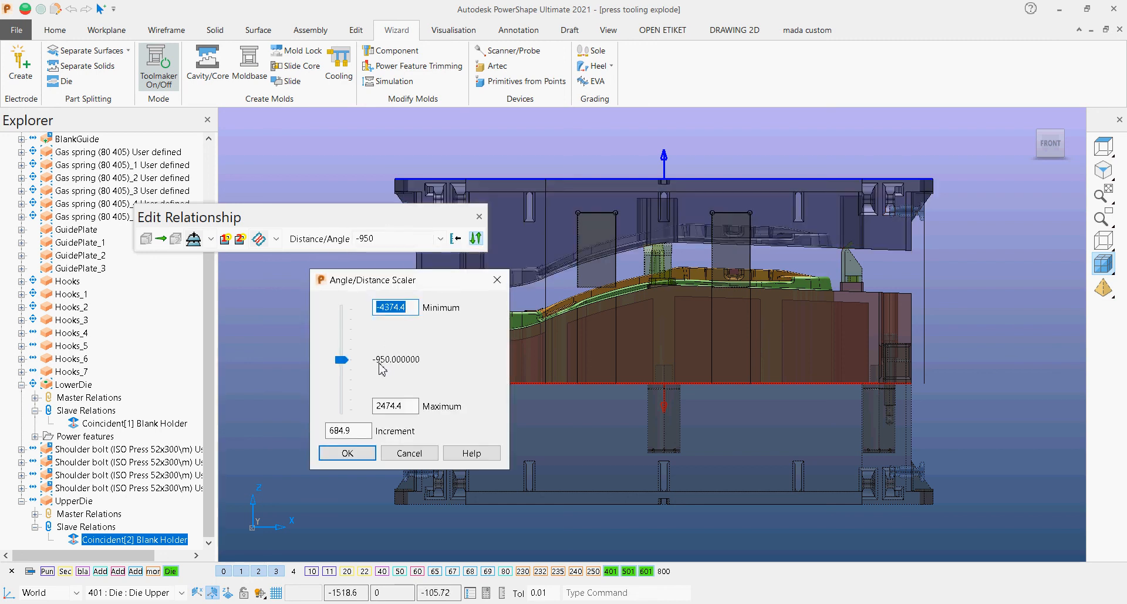
{"action": "left_click", "coordinate": [343, 361]}
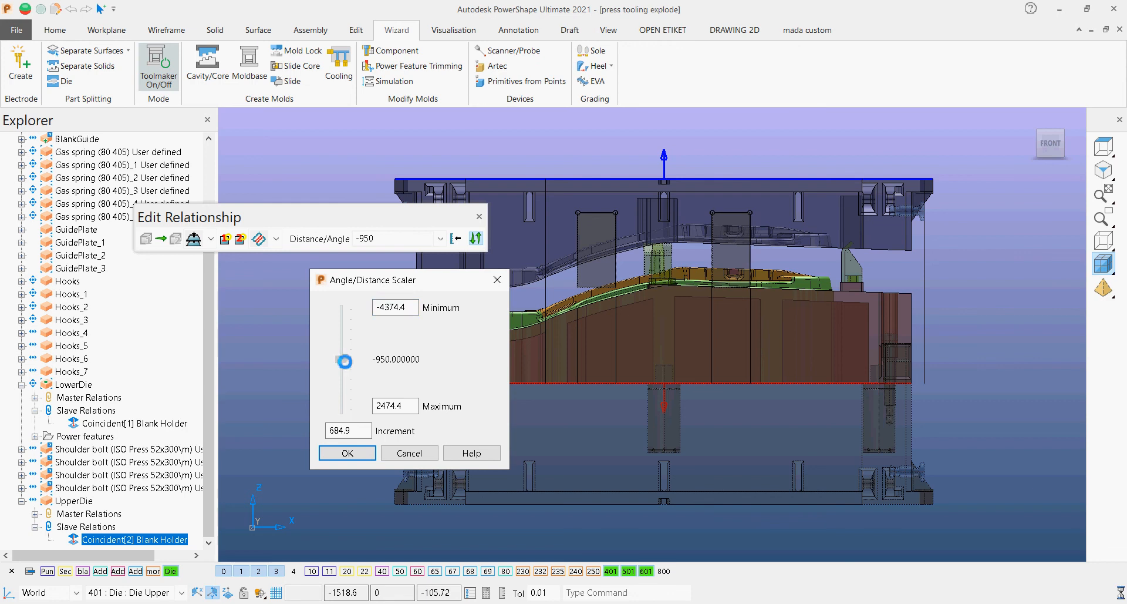
{"action": "left_click_drag", "start_coordinate": [345, 363], "coordinate": [345, 353]}
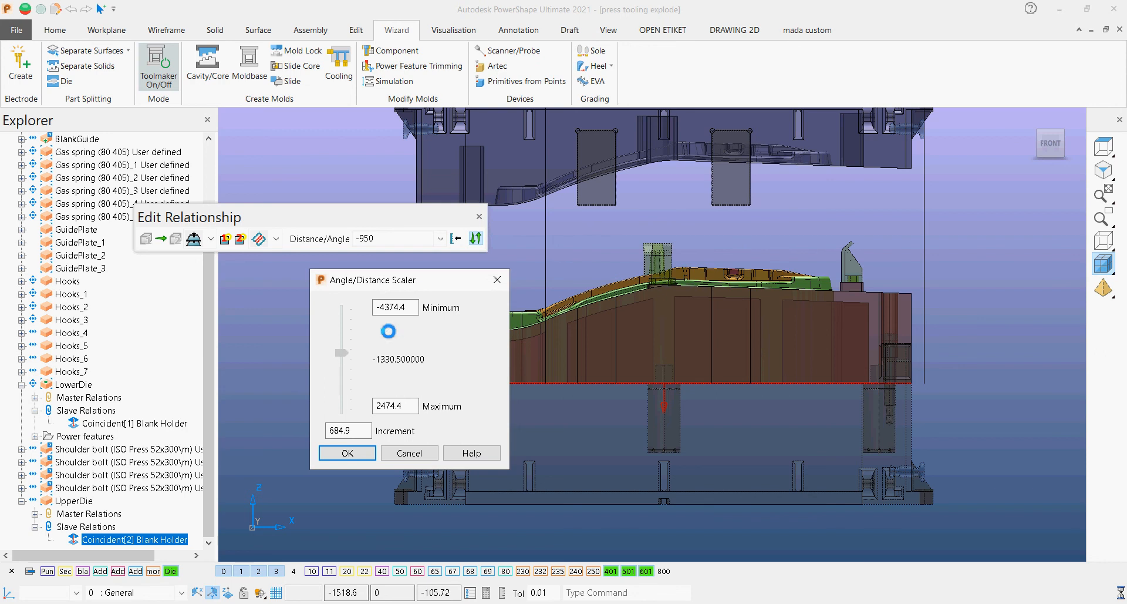
Step: Try to limit the scaler's range with a minimum of 1000 and a maximum of 750
{"action": "left_click", "coordinate": [395, 308]}
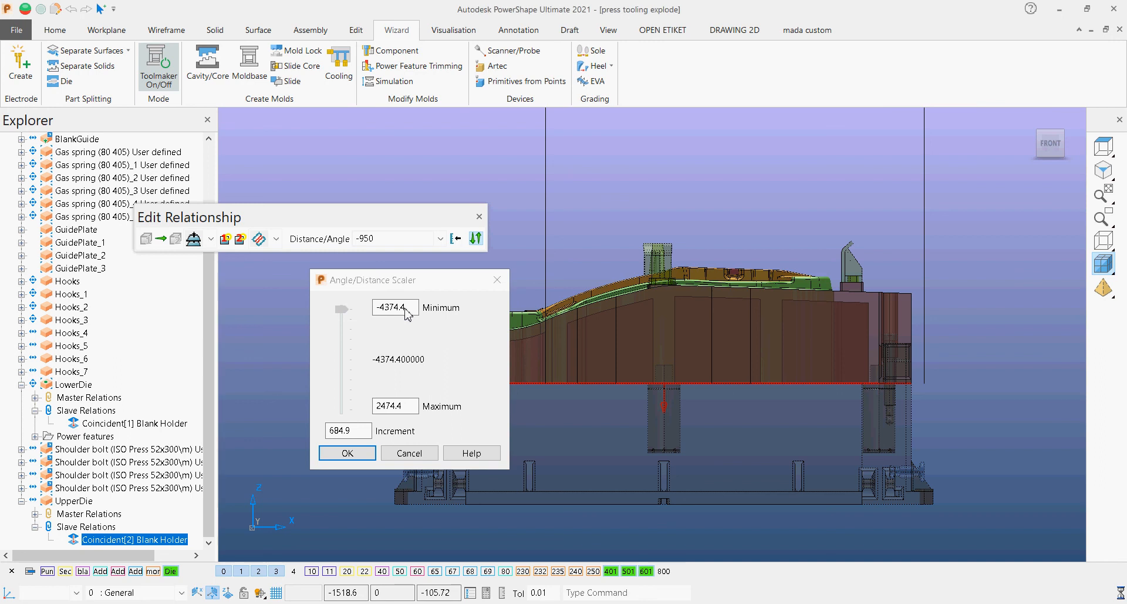
{"action": "left_click_drag", "start_coordinate": [407, 310], "coordinate": [383, 309]}
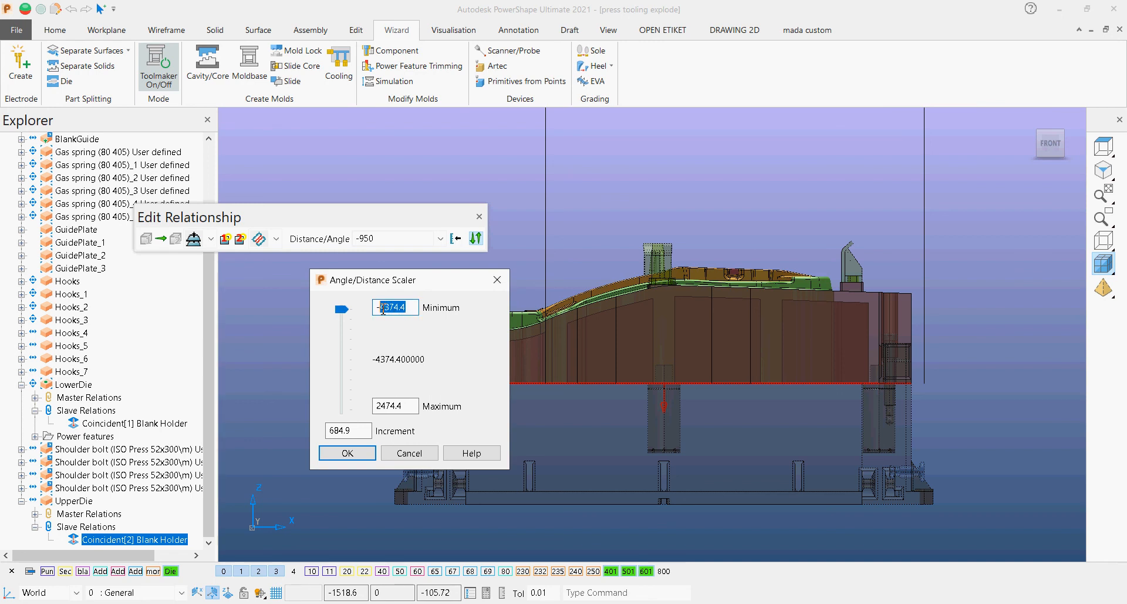
{"action": "type", "text": "1000"}
{"action": "left_click", "coordinate": [406, 408]}
{"action": "left_click_drag", "start_coordinate": [409, 408], "coordinate": [370, 407]}
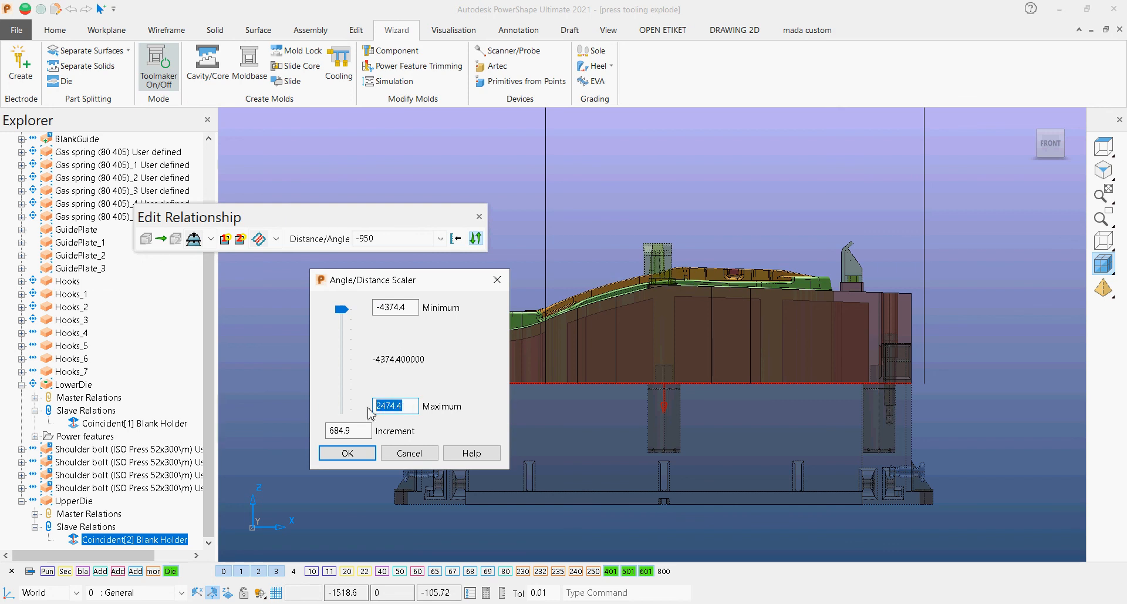
{"action": "type", "text": "1000"}
{"action": "left_click_drag", "start_coordinate": [401, 405], "coordinate": [377, 405]}
{"action": "type", "text": "750"}
Step: Set the Angle/Distance Scaler's minimum to -1000 and its maximum to -750
{"action": "left_click", "coordinate": [408, 306]}
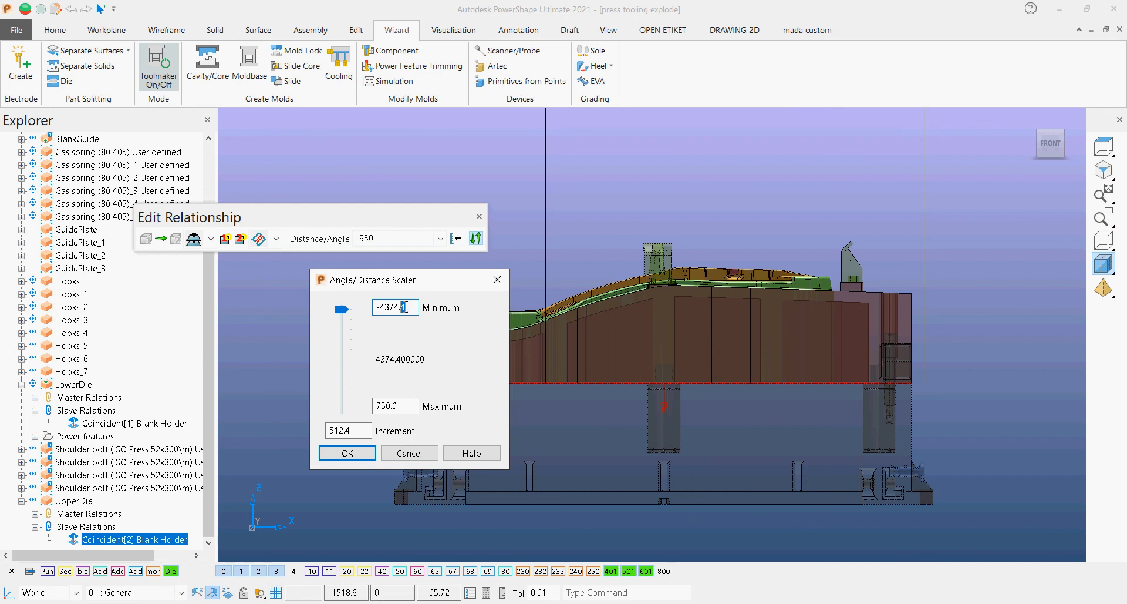
{"action": "left_click_drag", "start_coordinate": [404, 306], "coordinate": [387, 307]}
{"action": "type", "text": "1000"}
{"action": "left_click", "coordinate": [398, 406]}
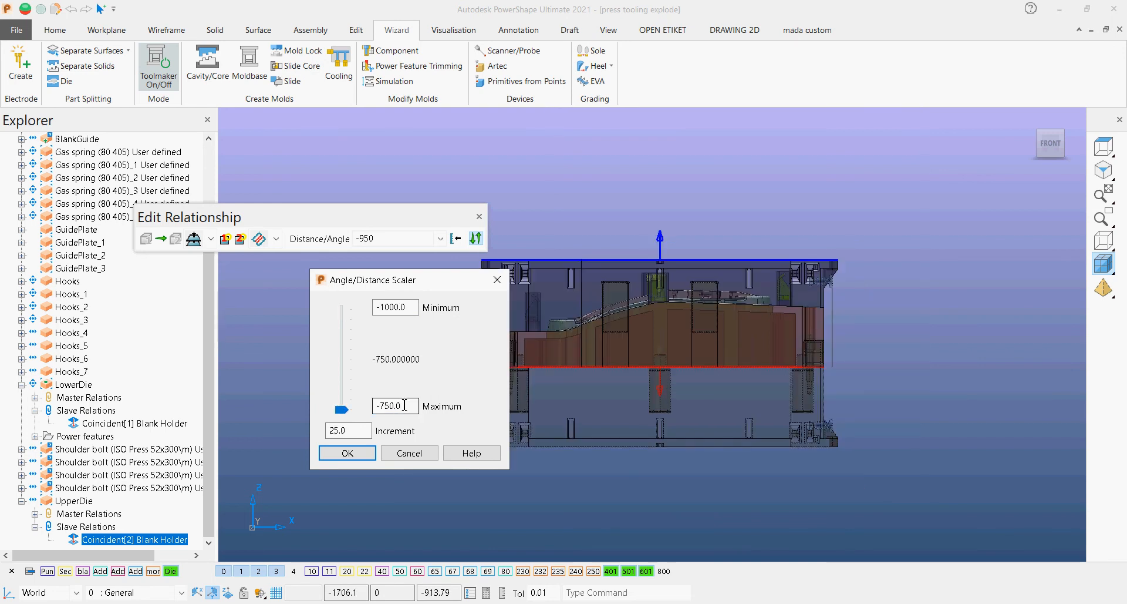
{"action": "left_click_drag", "start_coordinate": [405, 406], "coordinate": [374, 402]}
{"action": "type", "text": "-"}
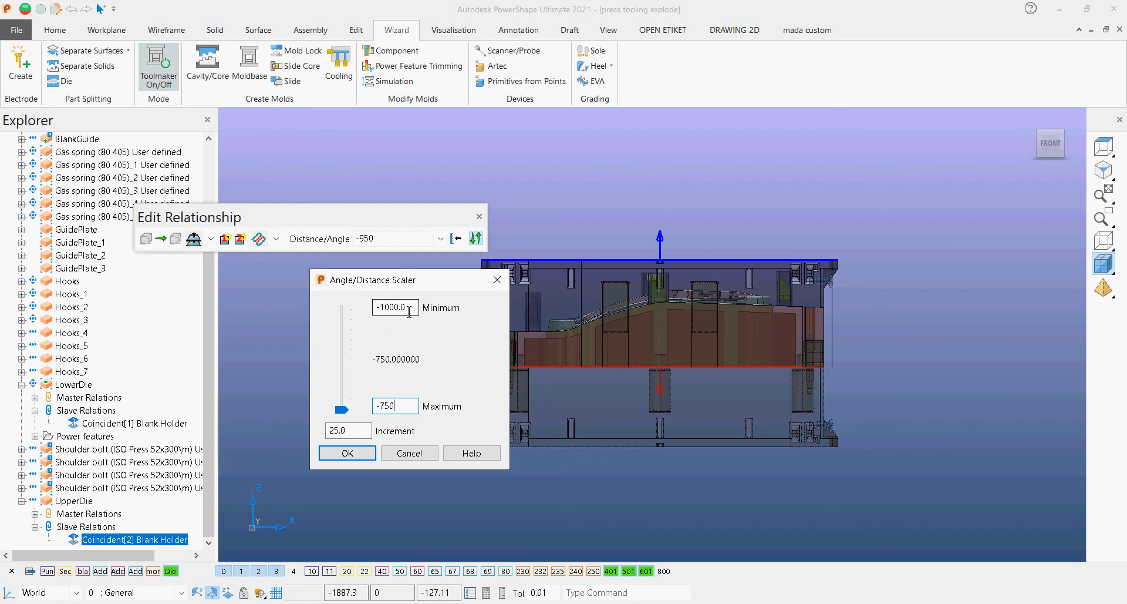
Step: Simulate the upper die's travel from -750 to -1000 with the Angle/Distance Scaler's slider
{"action": "left_click_drag", "start_coordinate": [413, 276], "coordinate": [395, 328]}
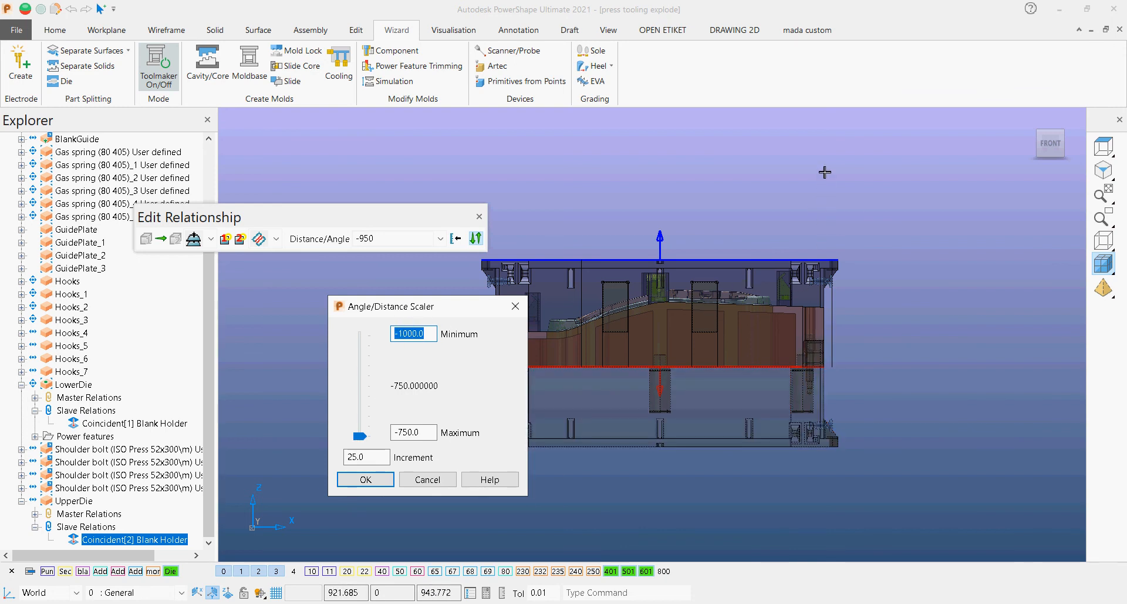
{"action": "left_click", "coordinate": [362, 435]}
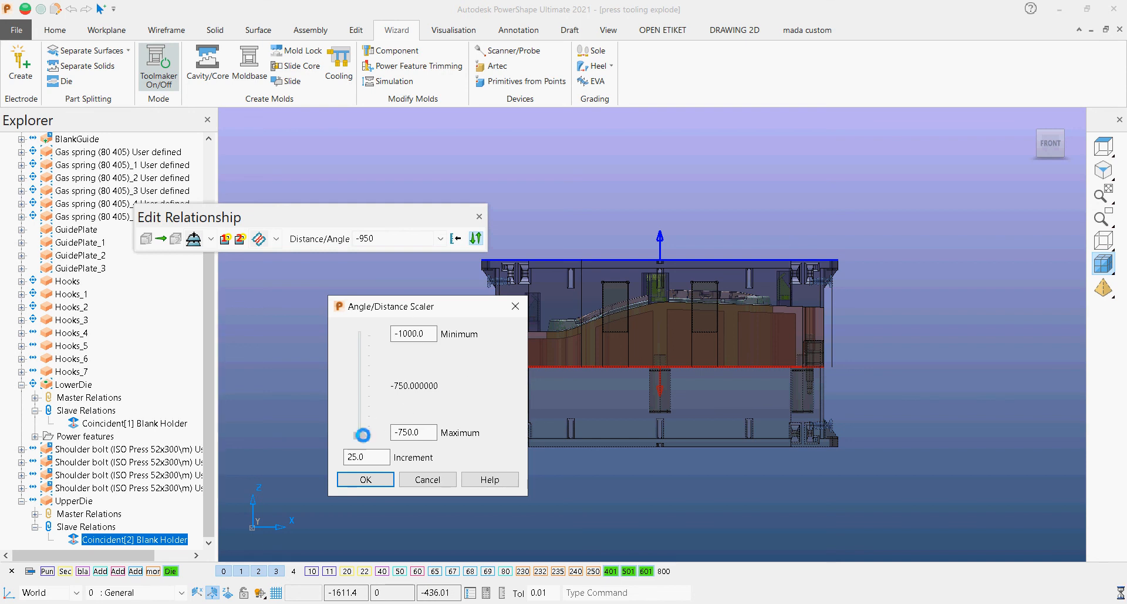
{"action": "mouse_move", "coordinate": [361, 432]}
{"action": "left_mouse_down"}
{"action": "mouse_move", "coordinate": [365, 370]}
{"action": "mouse_move", "coordinate": [359, 432]}
{"action": "left_mouse_up"}
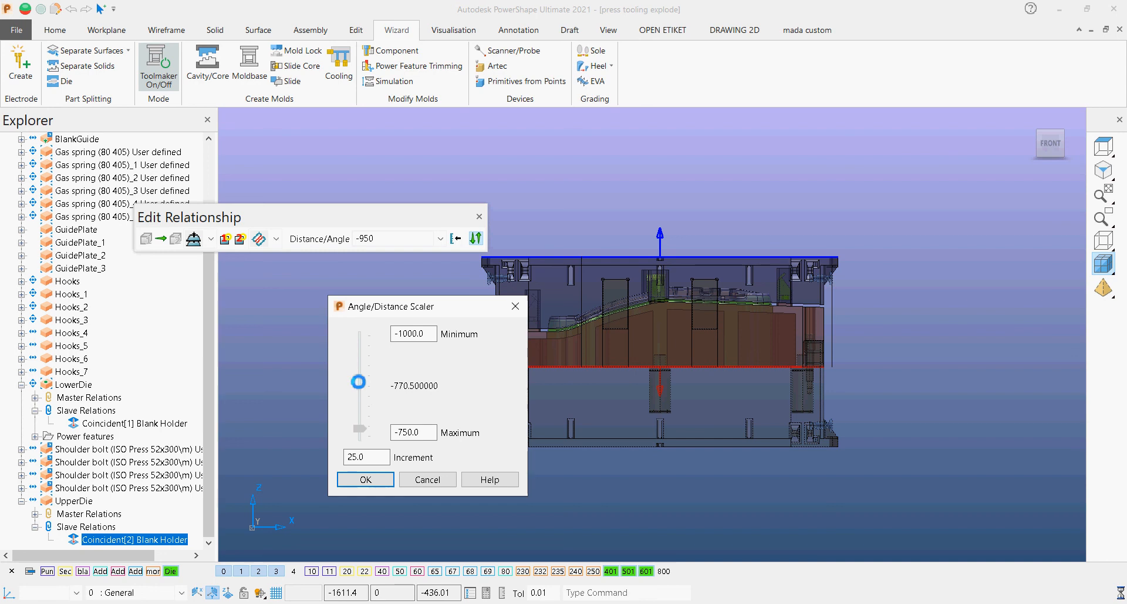
{"action": "left_click", "coordinate": [360, 422]}
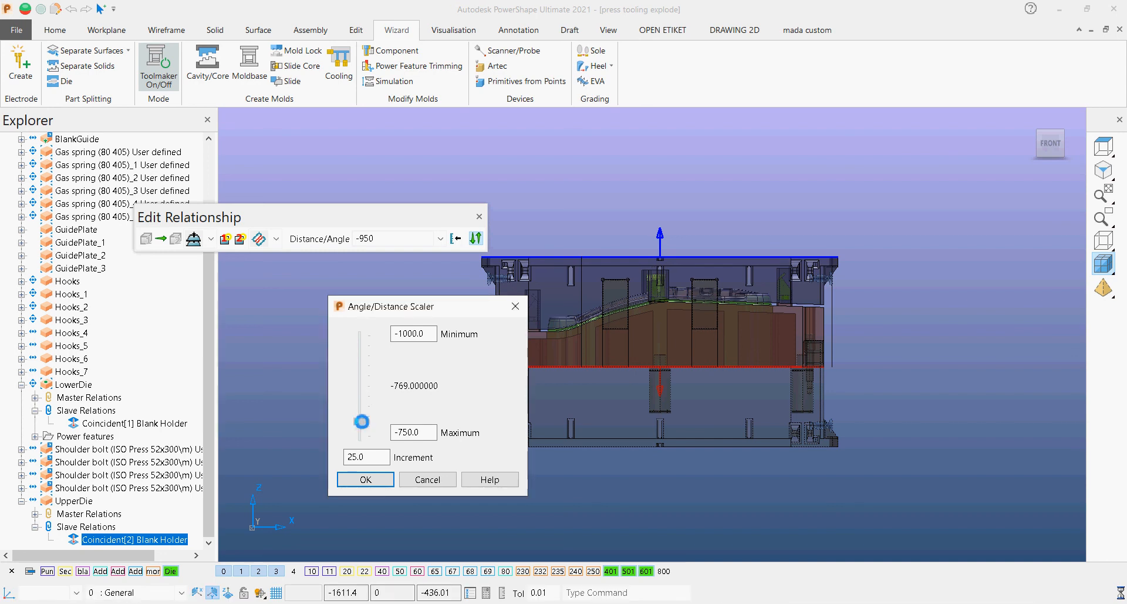
{"action": "left_click", "coordinate": [362, 432]}
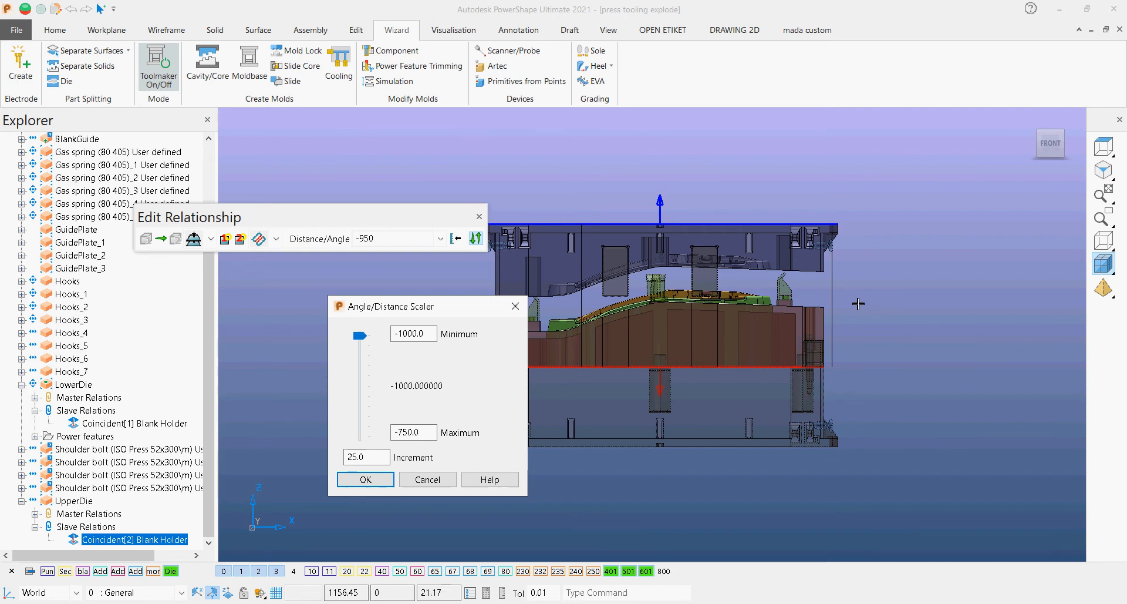
Step: Accept the -1000 distance for the upper die and finish editing its blank holder relation
{"action": "scroll", "coordinate": [837, 279], "scroll_direction": "up", "scroll_amount": 2}
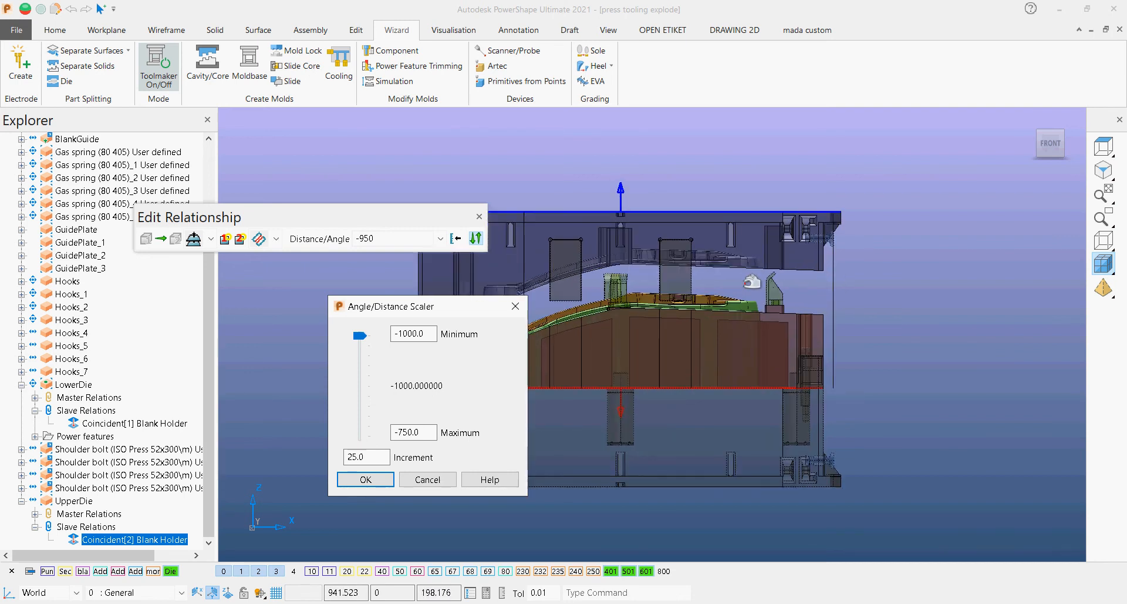
{"action": "middle_click_drag", "start_coordinate": [665, 260], "coordinate": [886, 300]}
{"action": "left_click", "coordinate": [1055, 144]}
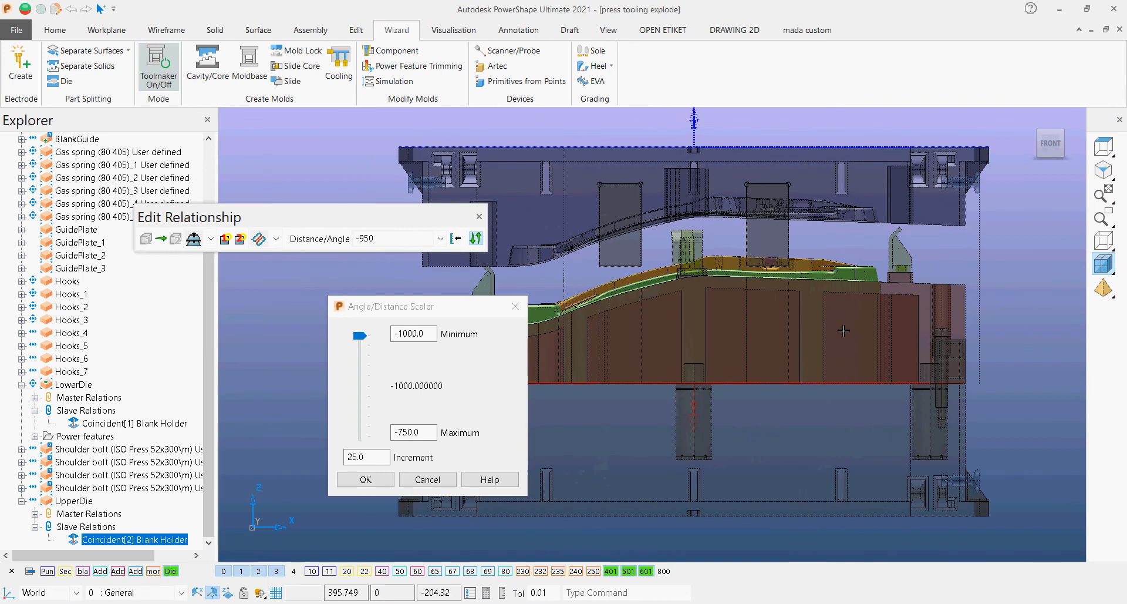
{"action": "left_click", "coordinate": [366, 480]}
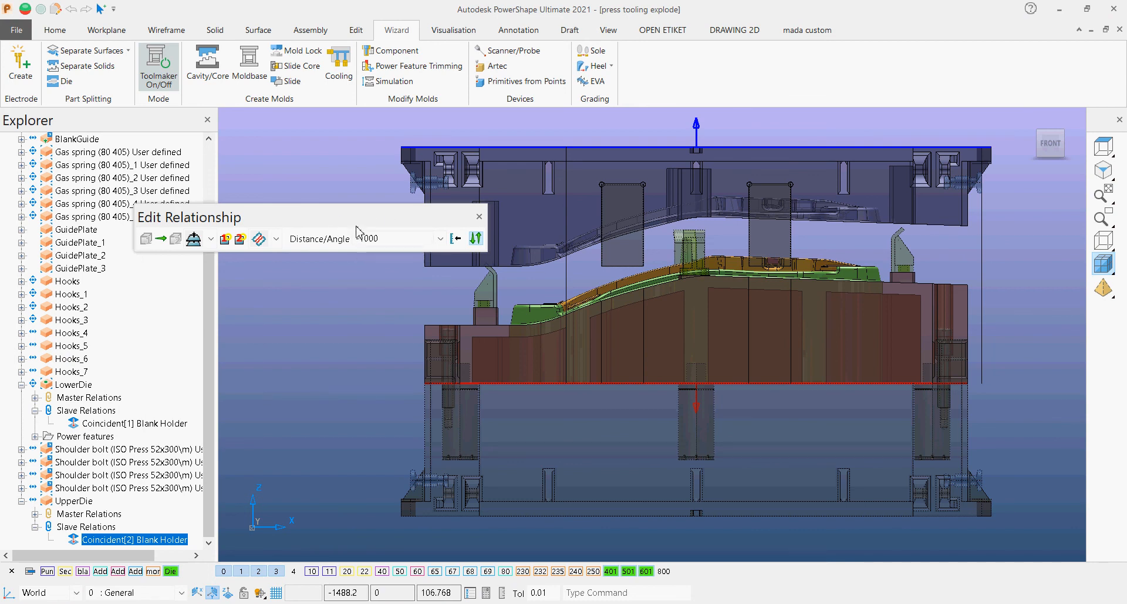
{"action": "left_click", "coordinate": [479, 219]}
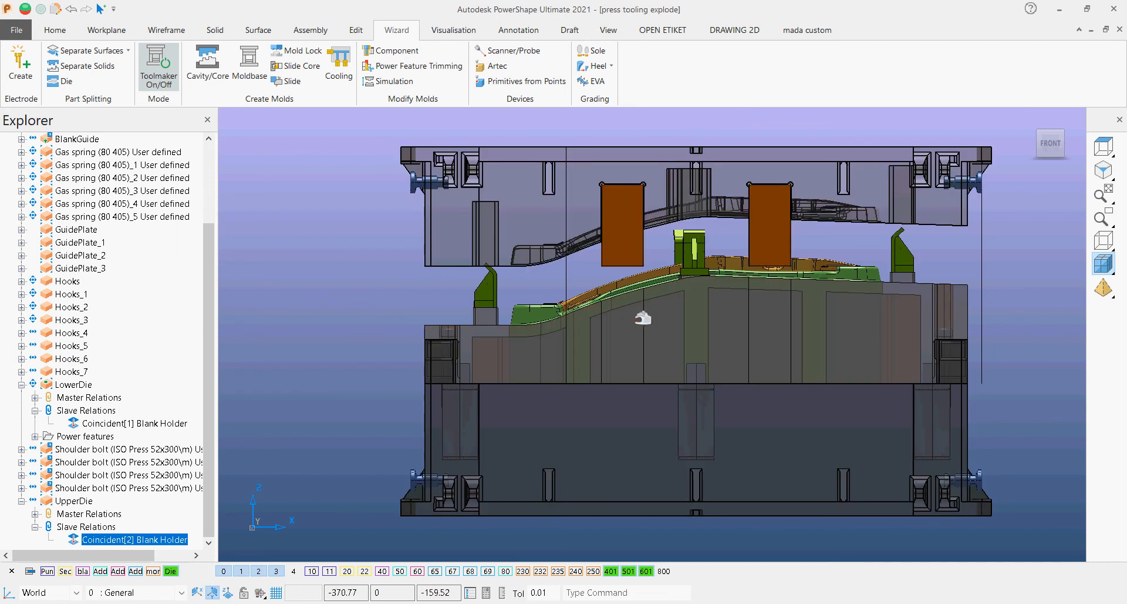
Step: Select the whole press tool assembly, create a new drawing from it and place a top view on the sheet
{"action": "scroll", "coordinate": [646, 326], "scroll_direction": "down", "scroll_amount": 3}
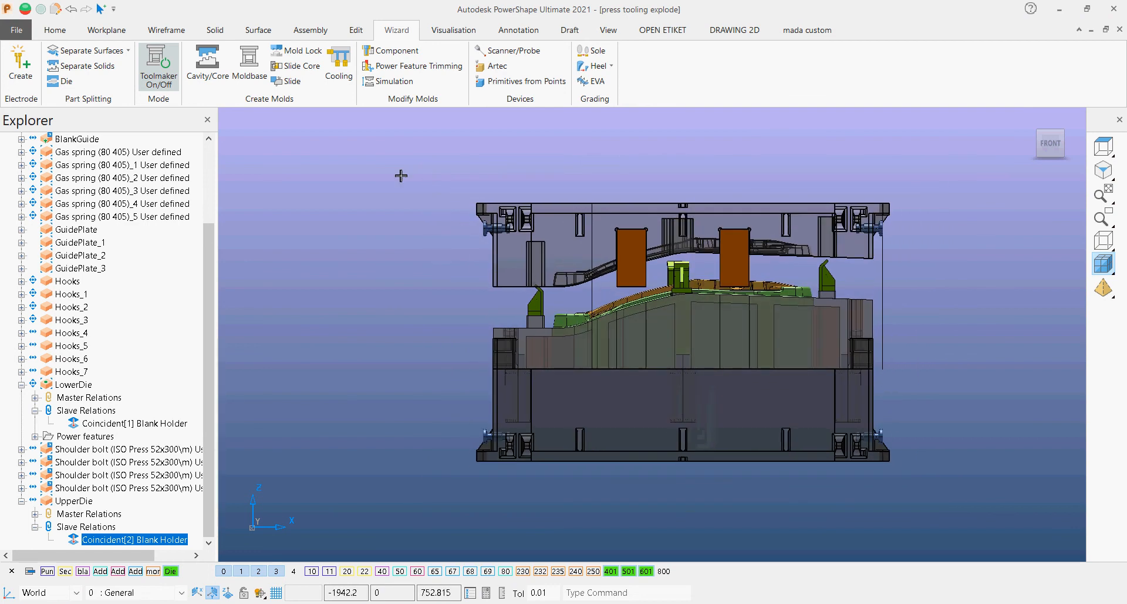
{"action": "left_click_drag", "start_coordinate": [399, 168], "coordinate": [996, 501]}
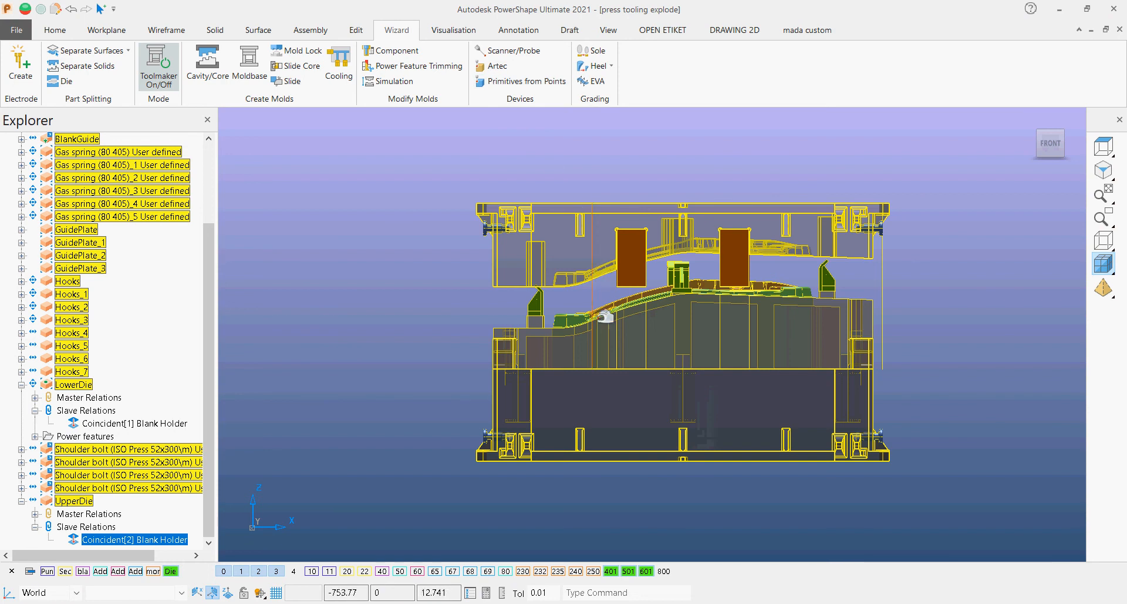
{"action": "middle_click_drag", "start_coordinate": [618, 345], "coordinate": [653, 144]}
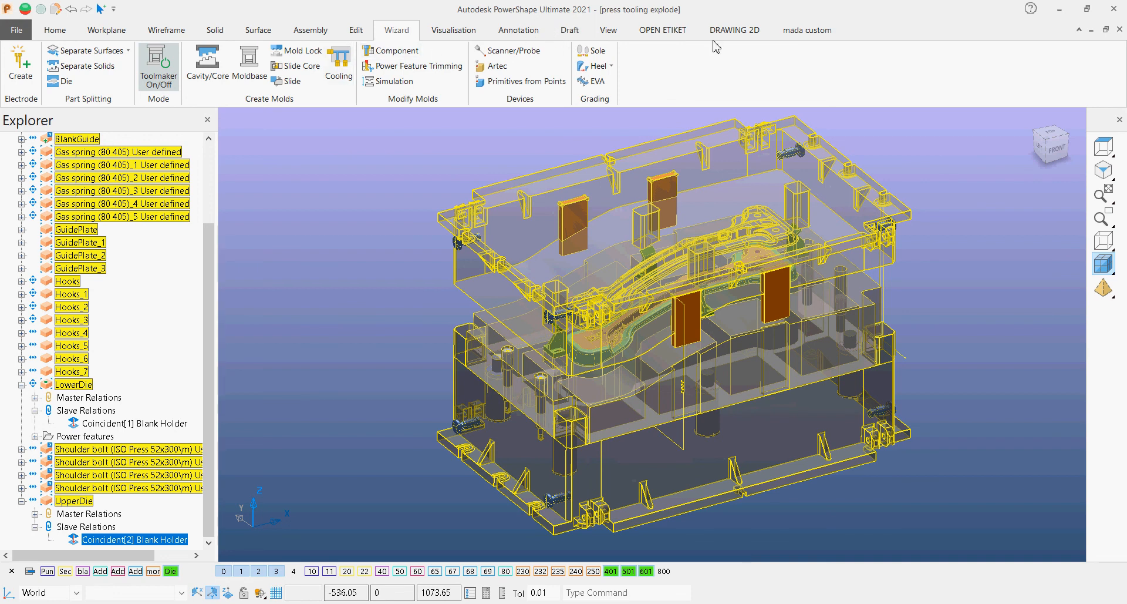
{"action": "left_click", "coordinate": [573, 36]}
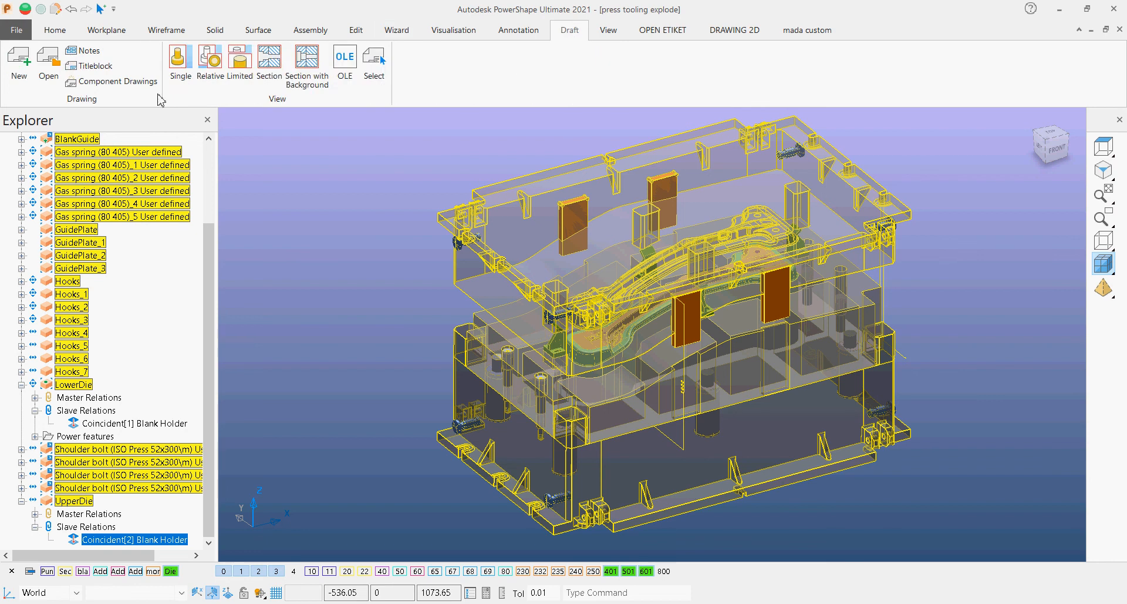
{"action": "left_click", "coordinate": [19, 65]}
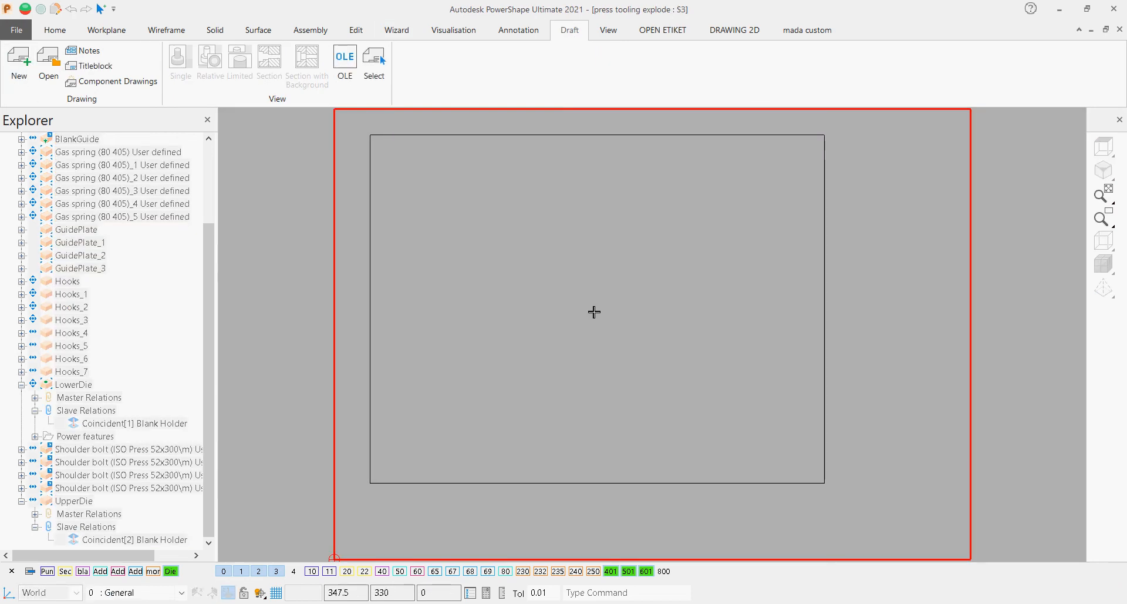
{"action": "left_click", "coordinate": [578, 292]}
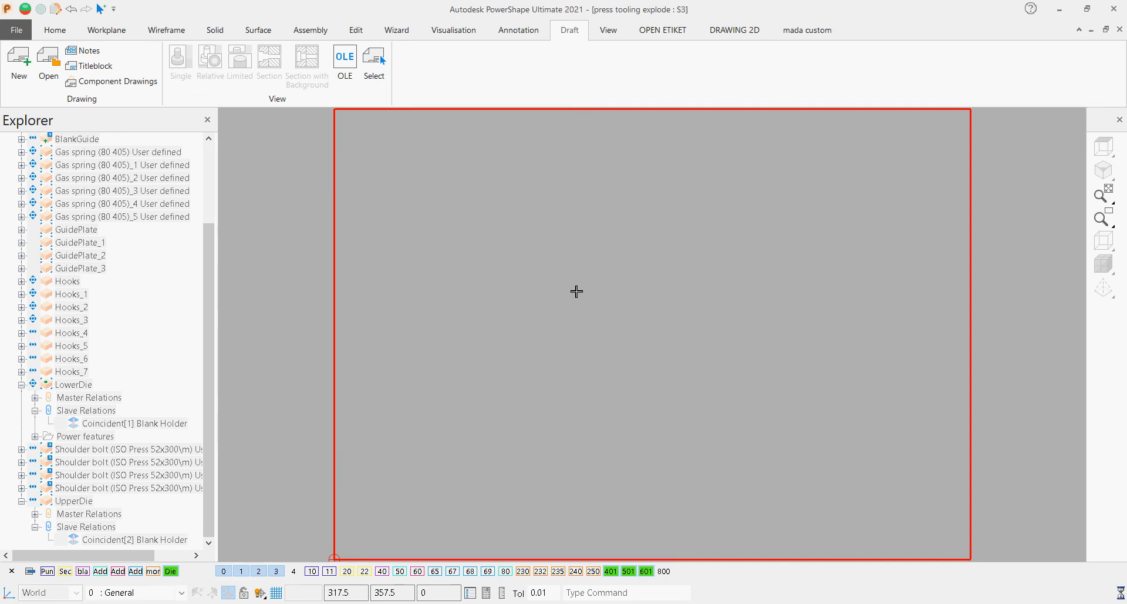
Step: Set the scale of the top drawing view V1 to 0.1
{"action": "right_click", "coordinate": [581, 310]}
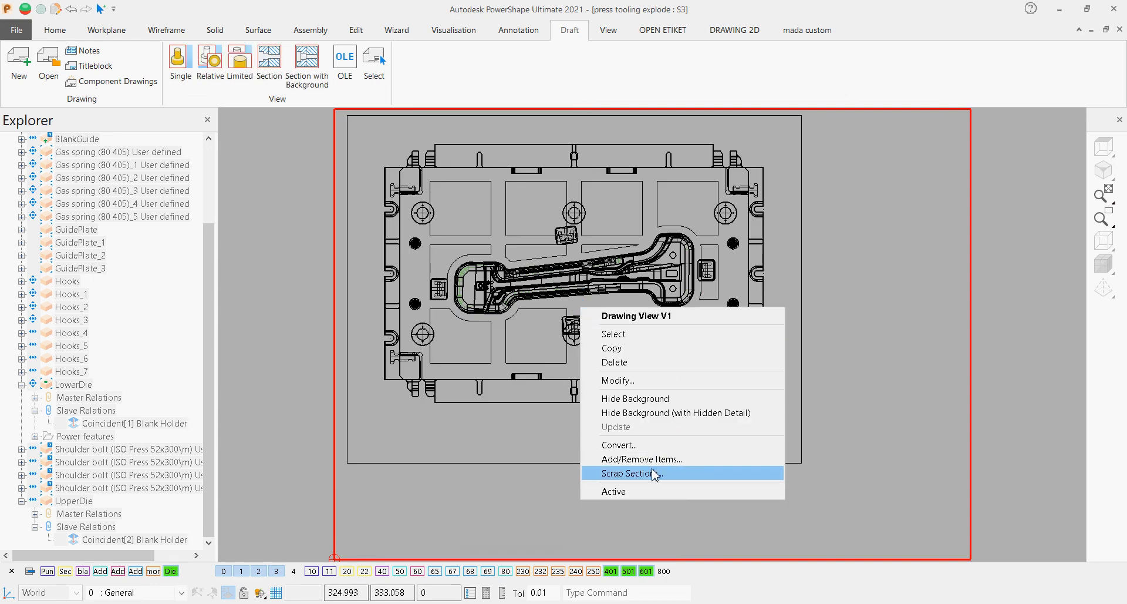
{"action": "left_click", "coordinate": [646, 380]}
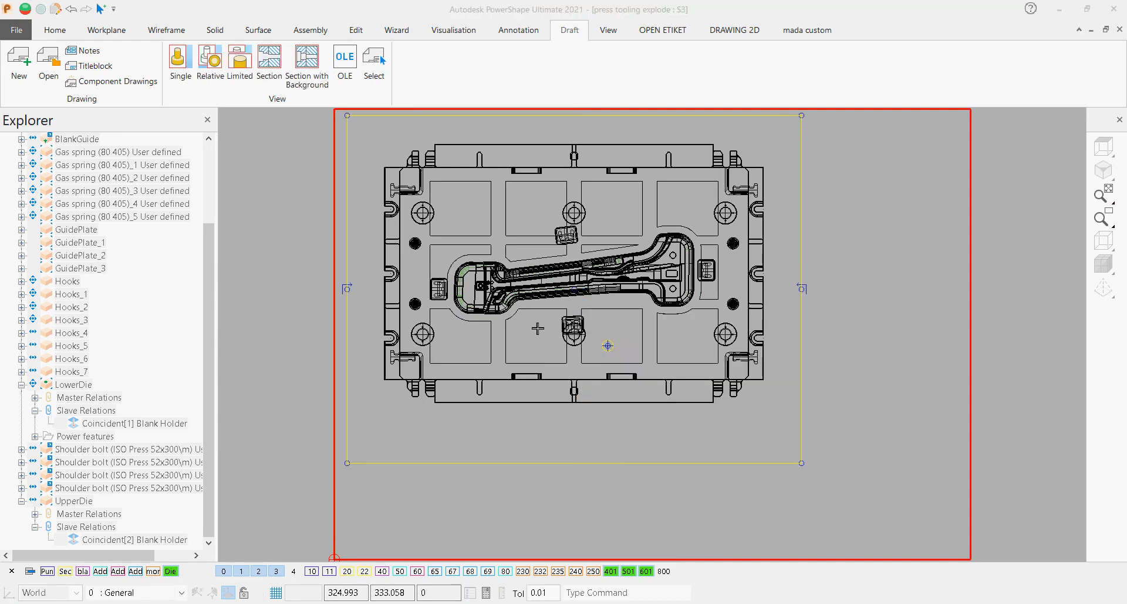
{"action": "left_click", "coordinate": [699, 272]}
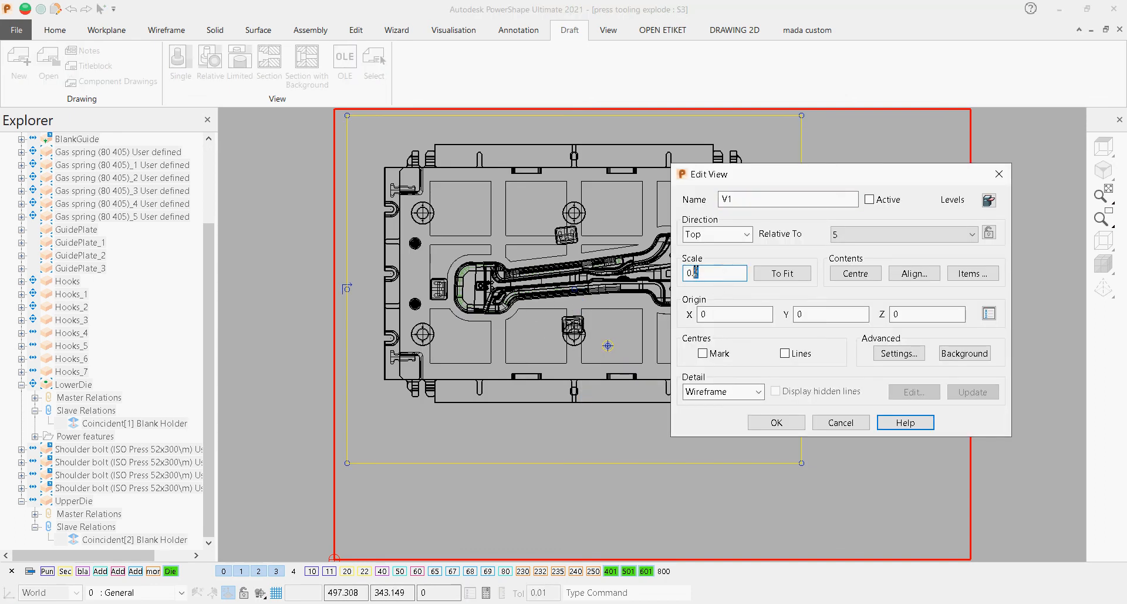
{"action": "type", "text": "1"}
{"action": "key", "text": "Tab"}
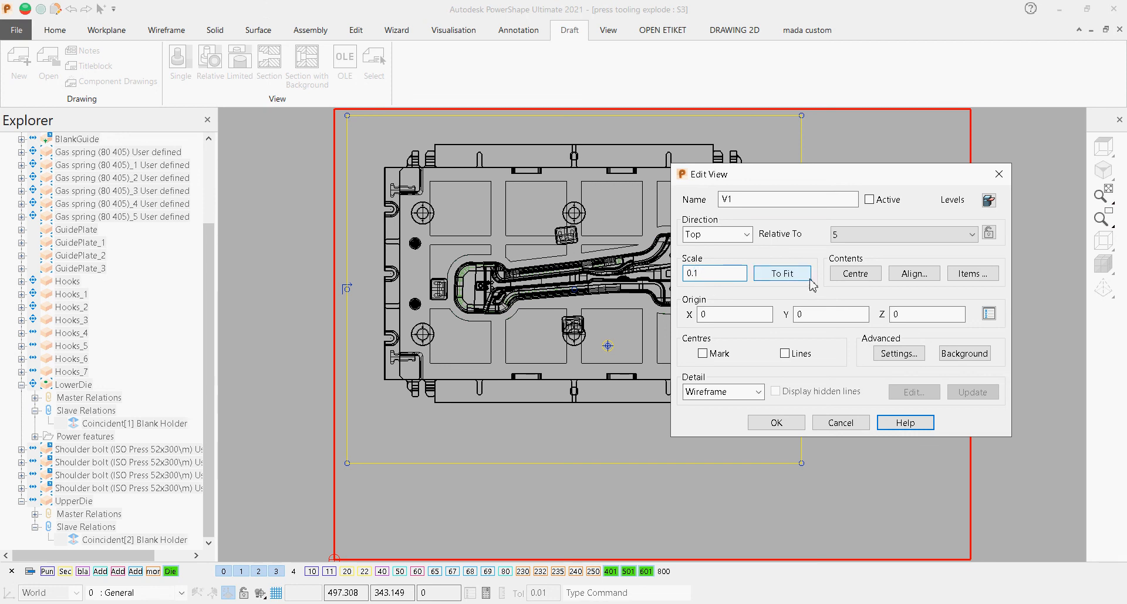
{"action": "left_click", "coordinate": [770, 424]}
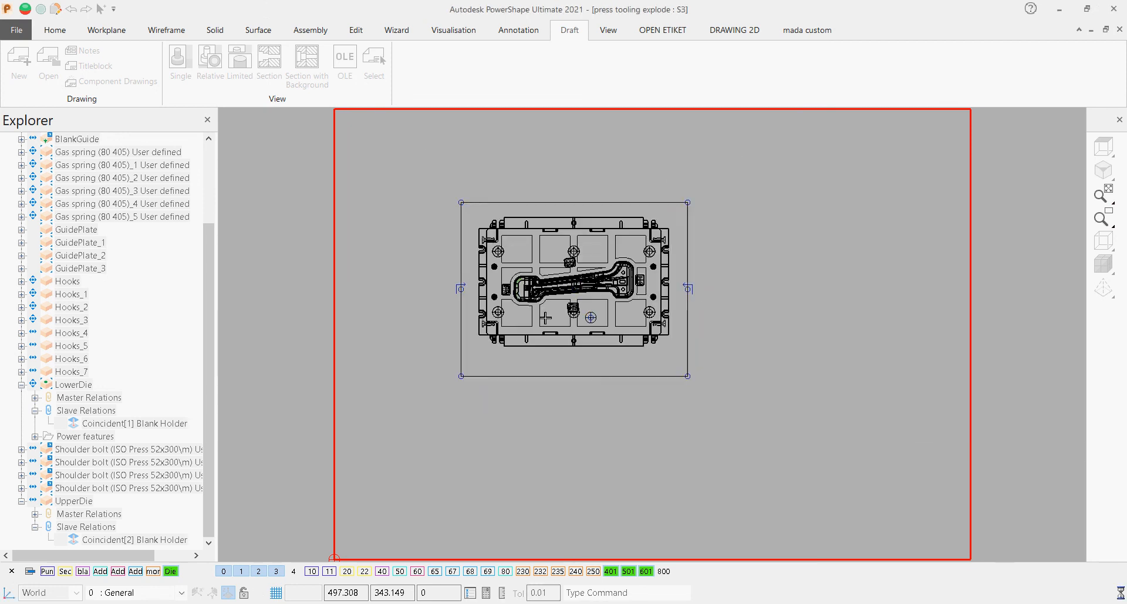
Step: Move the top view to the upper left corner of the drawing sheet
{"action": "right_click", "coordinate": [562, 288]}
{"action": "left_click", "coordinate": [589, 329]}
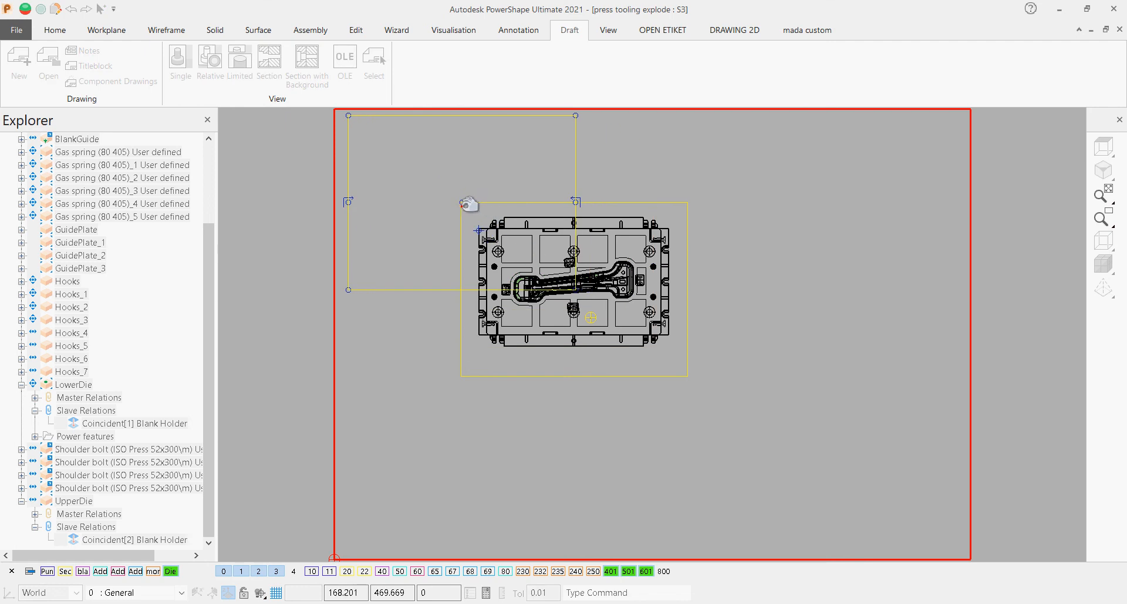
{"action": "left_click", "coordinate": [561, 297]}
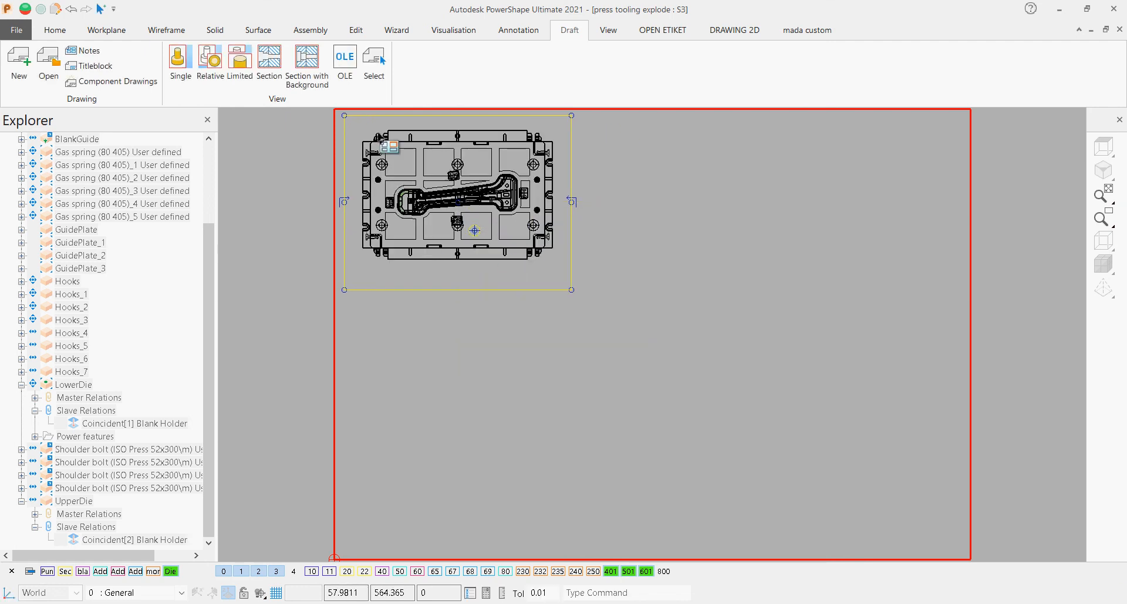
Step: Add a relative front view of the press tool directly below the top view
{"action": "left_click", "coordinate": [204, 66]}
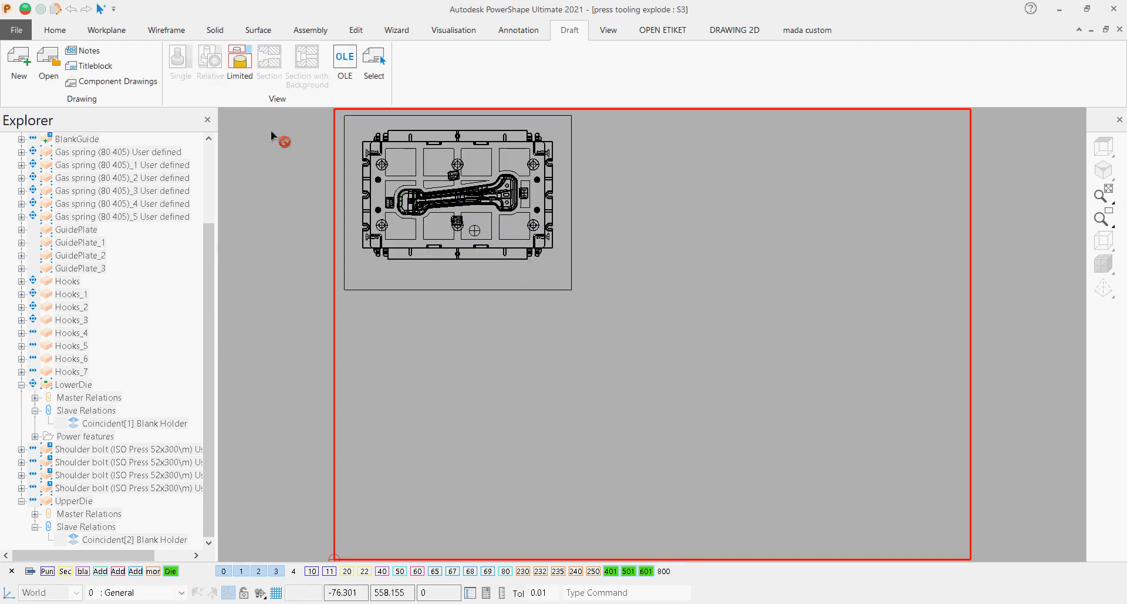
{"action": "left_click", "coordinate": [464, 378]}
{"action": "scroll", "coordinate": [451, 384], "scroll_direction": "up", "scroll_amount": 1}
{"action": "scroll", "coordinate": [423, 367], "scroll_direction": "up", "scroll_amount": 2}
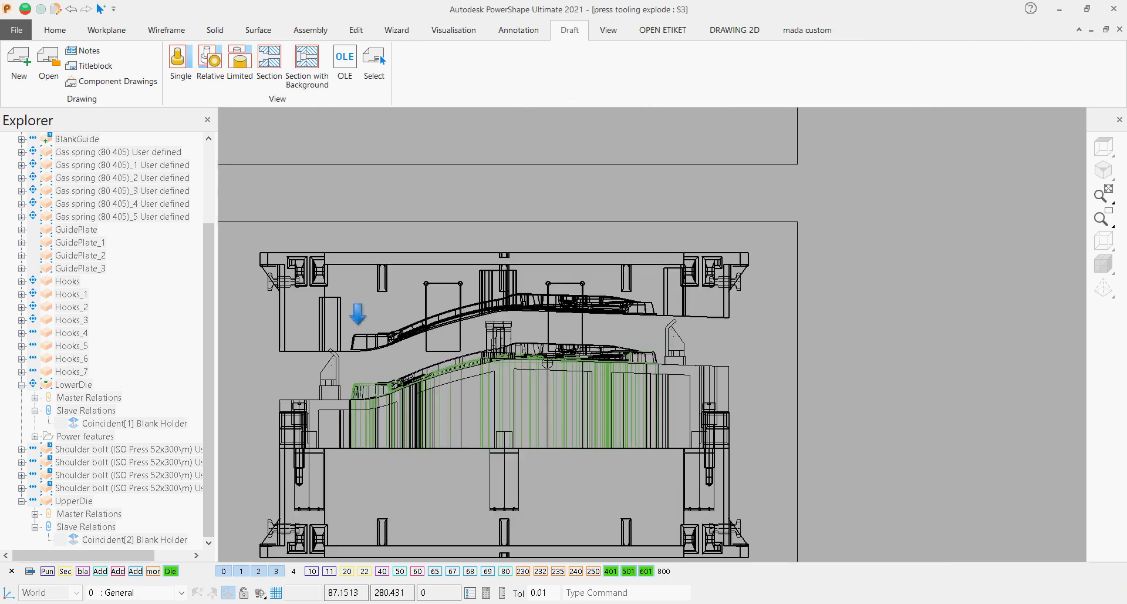
Step: Try to hide the front view's background with hidden detail, declining to split discontinuous surfaces
{"action": "right_click", "coordinate": [693, 344]}
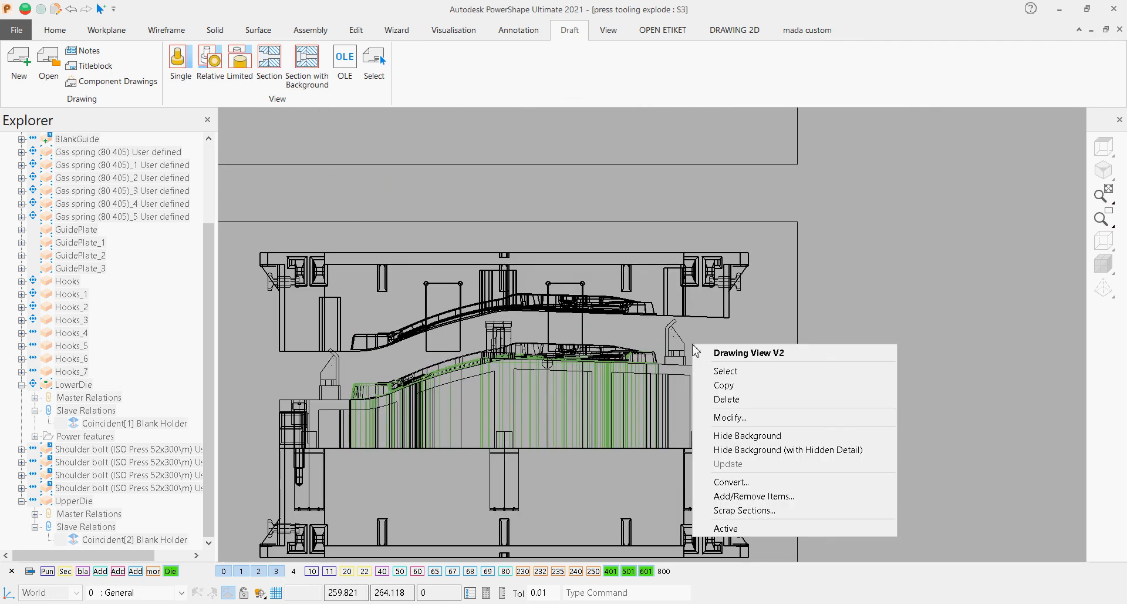
{"action": "left_click", "coordinate": [754, 451]}
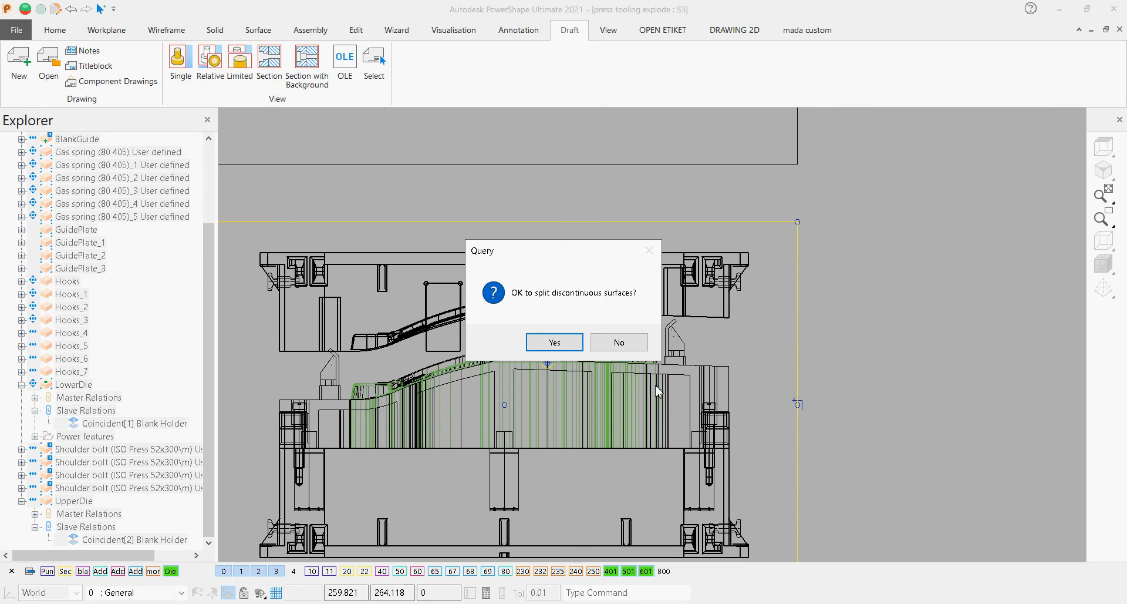
{"action": "left_click", "coordinate": [614, 348]}
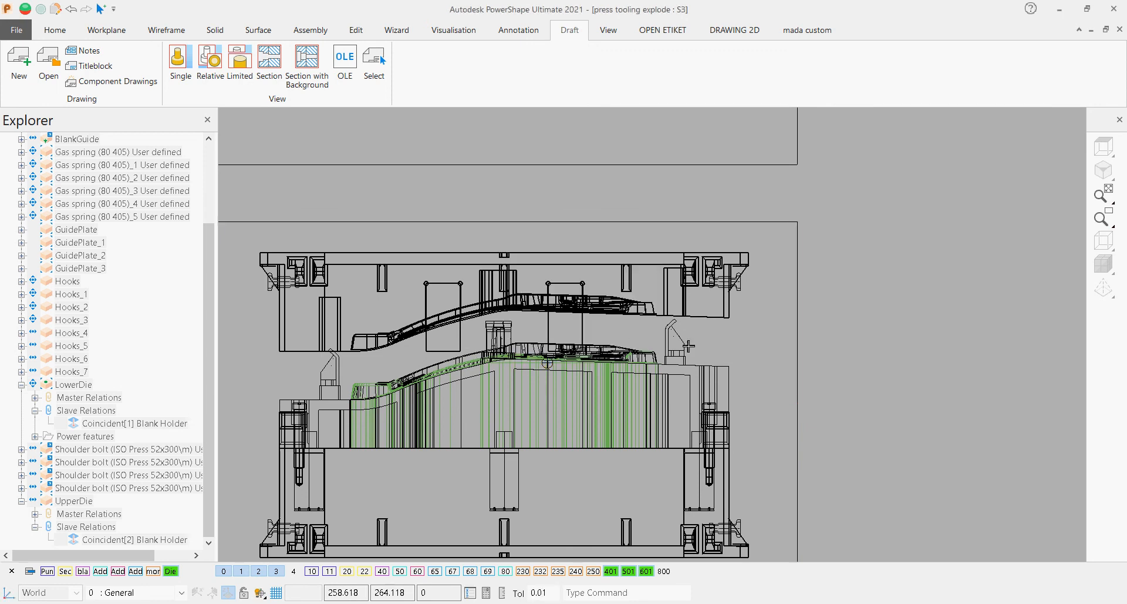
Step: Hide the front view's background without hidden detail, agreeing to split discontinuous surfaces
{"action": "right_click", "coordinate": [708, 344]}
{"action": "left_click", "coordinate": [743, 435]}
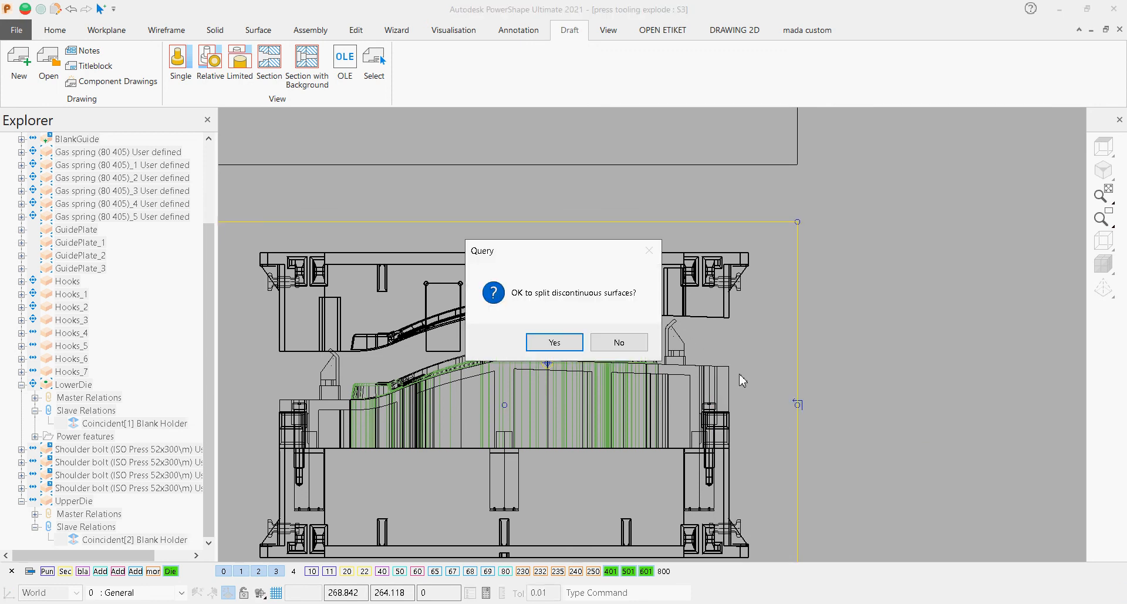
{"action": "left_click", "coordinate": [578, 343]}
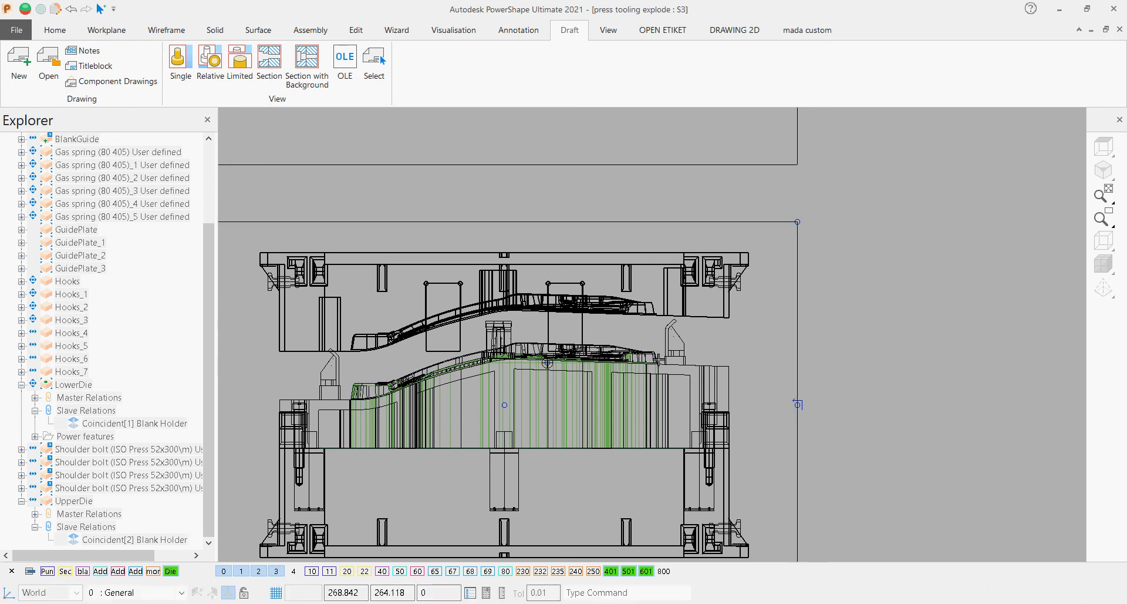
{"action": "scroll", "coordinate": [658, 363], "scroll_direction": "up", "scroll_amount": 3}
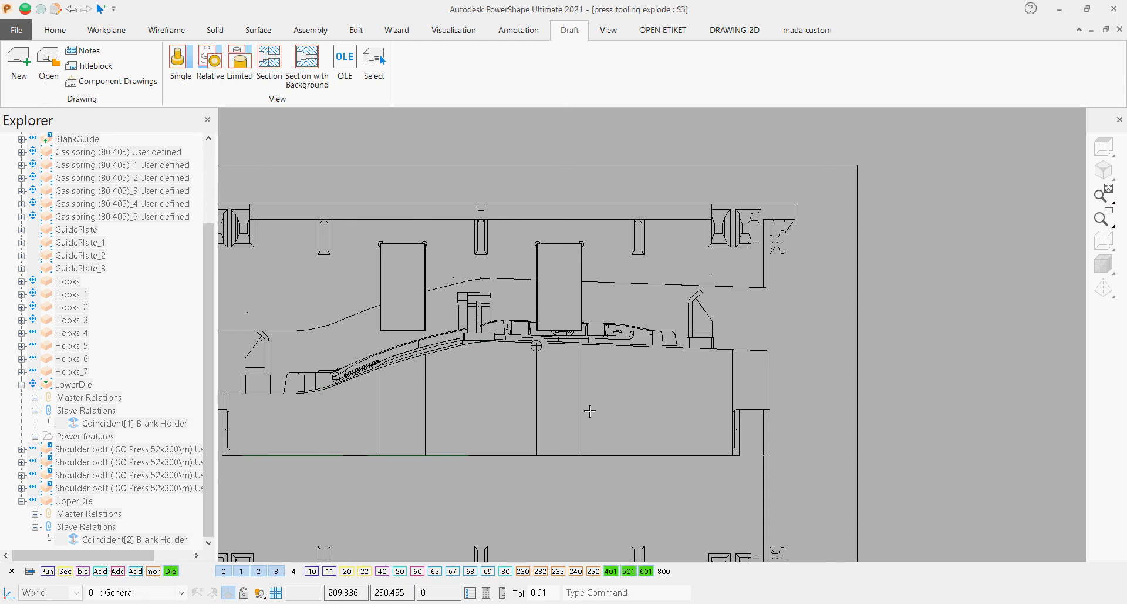
Step: Turn off level 601 (Die Lower) and update drawing view V2
{"action": "scroll", "coordinate": [590, 411], "scroll_direction": "down", "scroll_amount": 2}
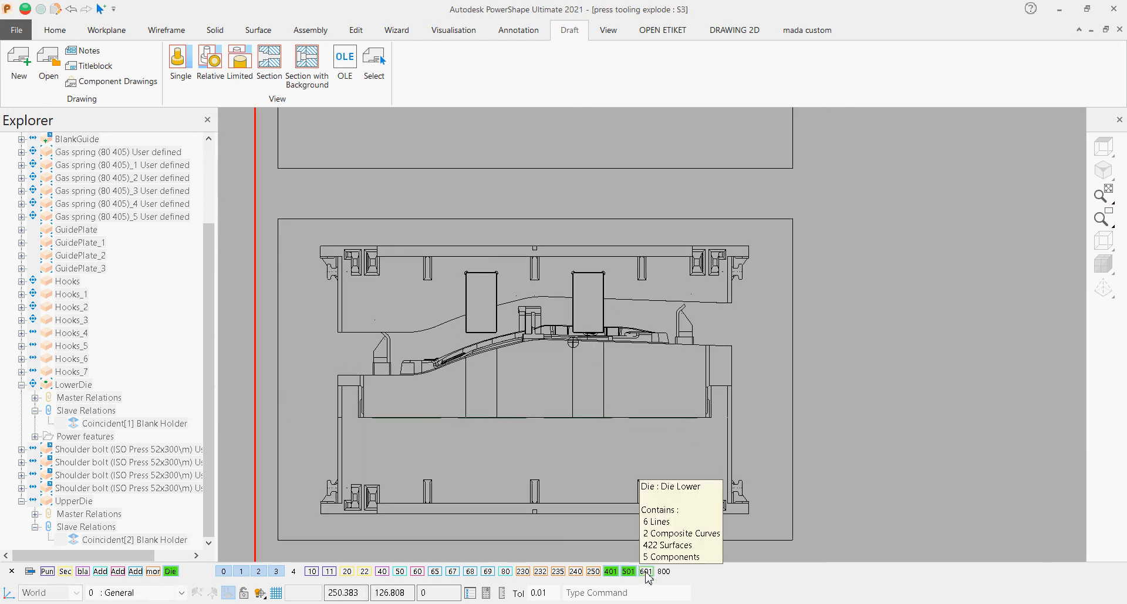
{"action": "right_click", "coordinate": [743, 417]}
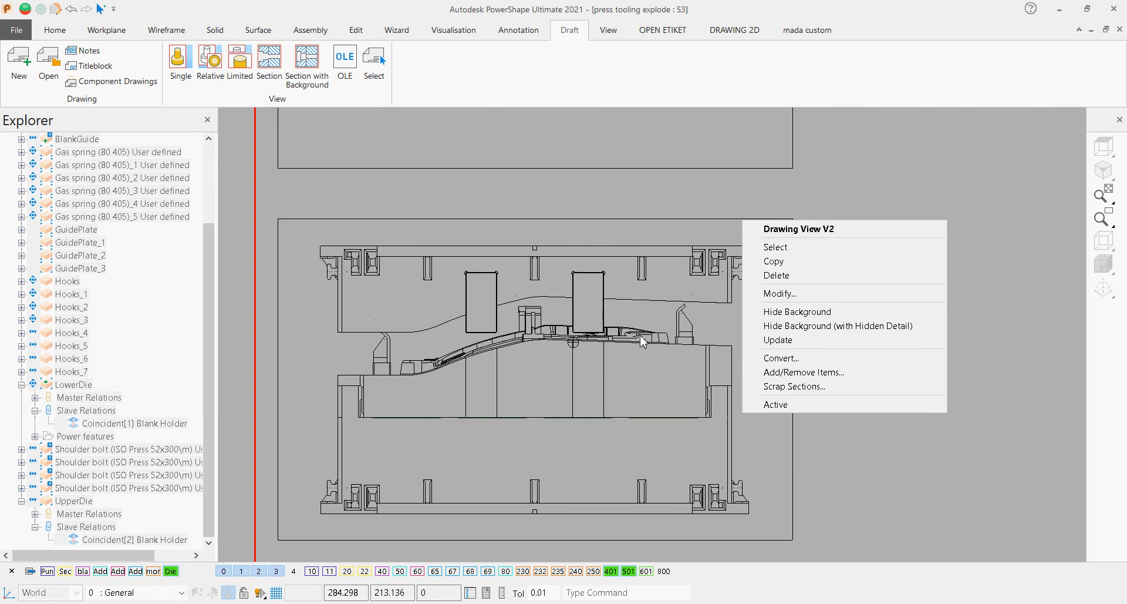
{"action": "left_click", "coordinate": [793, 340]}
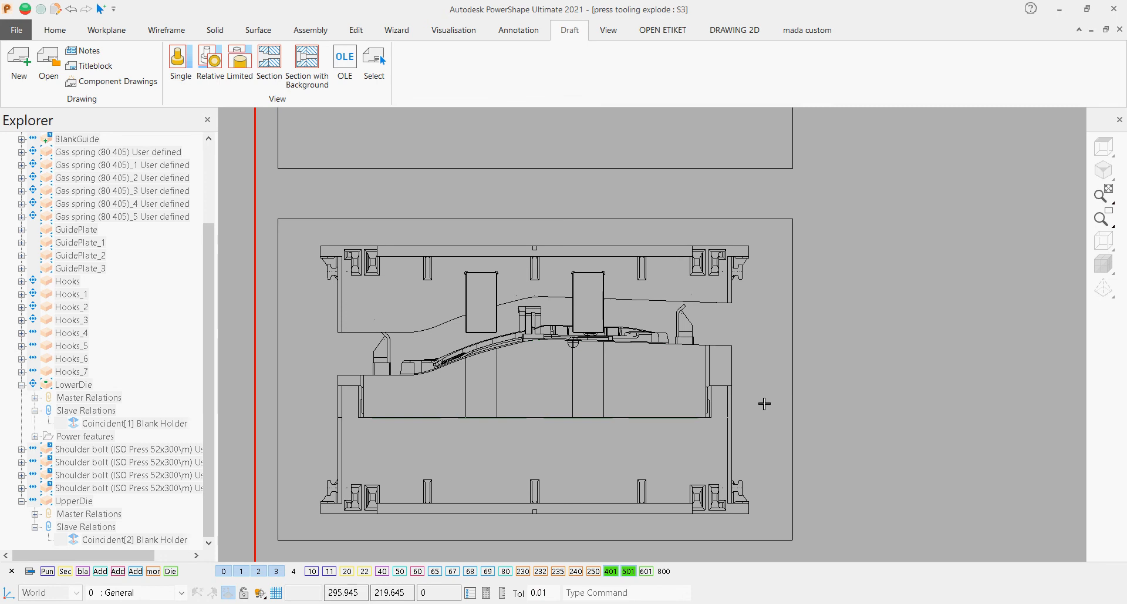
Step: Set the detail style of front drawing view V2 to Dynamic hidden
{"action": "scroll", "coordinate": [765, 403], "scroll_direction": "down", "scroll_amount": 4}
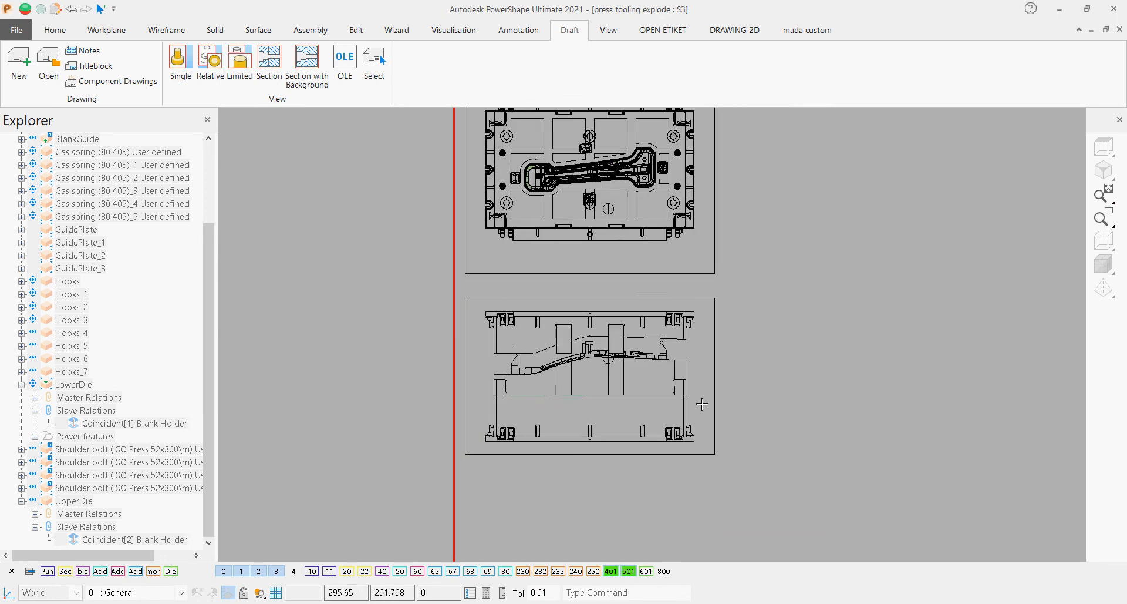
{"action": "right_click", "coordinate": [702, 404]}
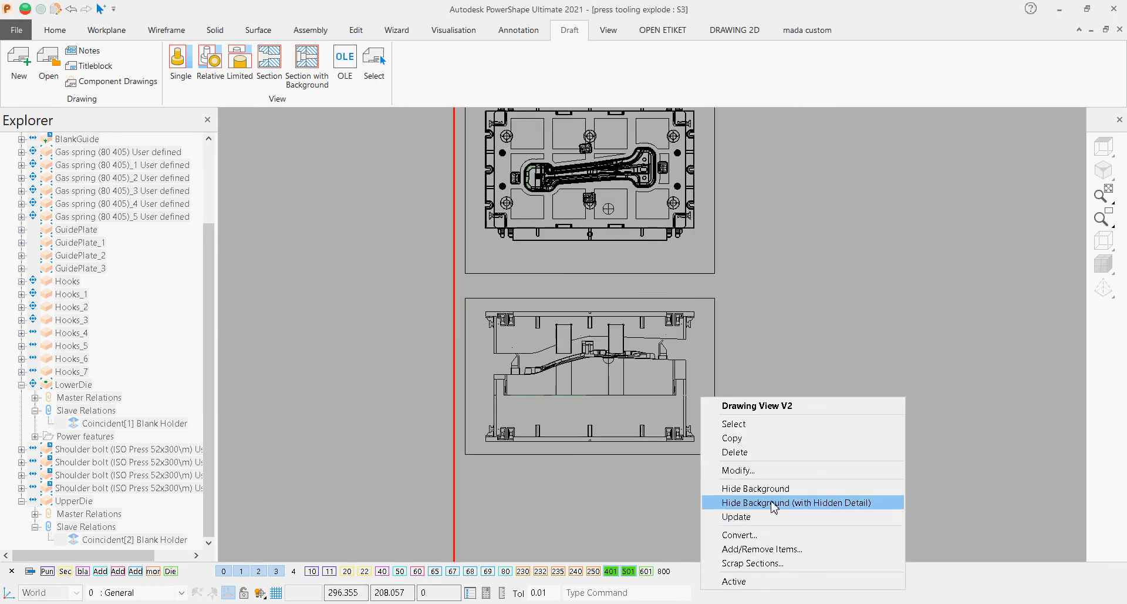
{"action": "left_click", "coordinate": [783, 470]}
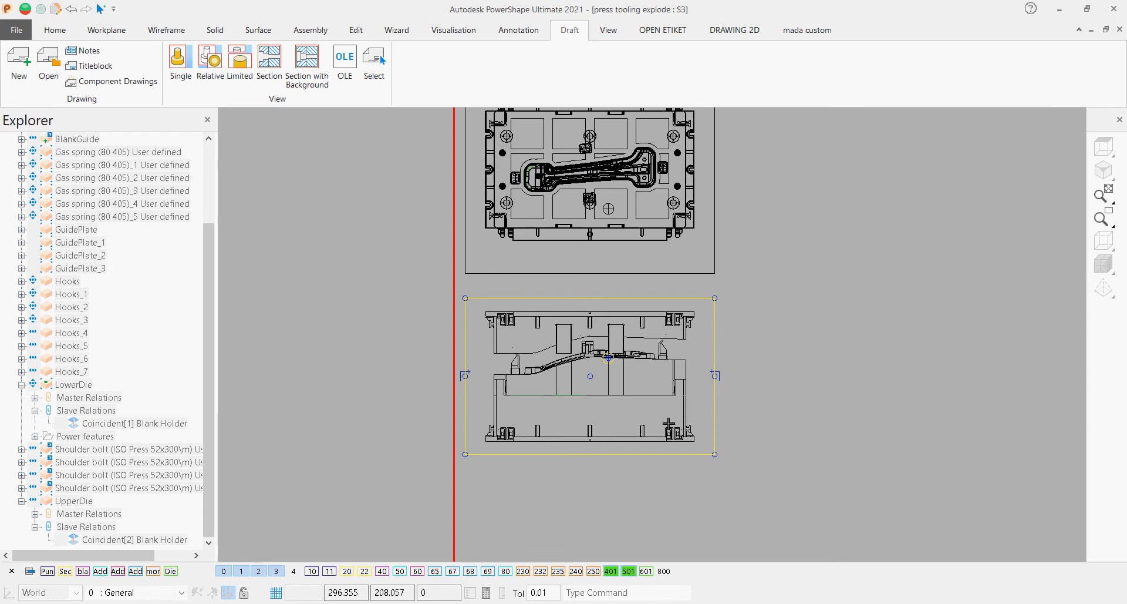
{"action": "left_click", "coordinate": [758, 392]}
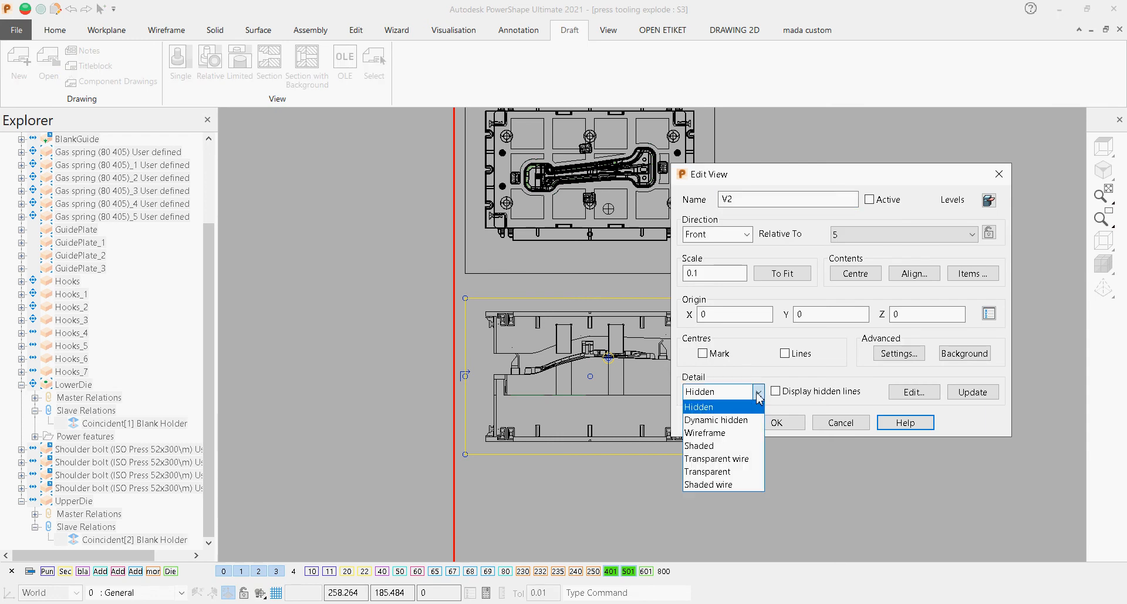
{"action": "left_click", "coordinate": [753, 419]}
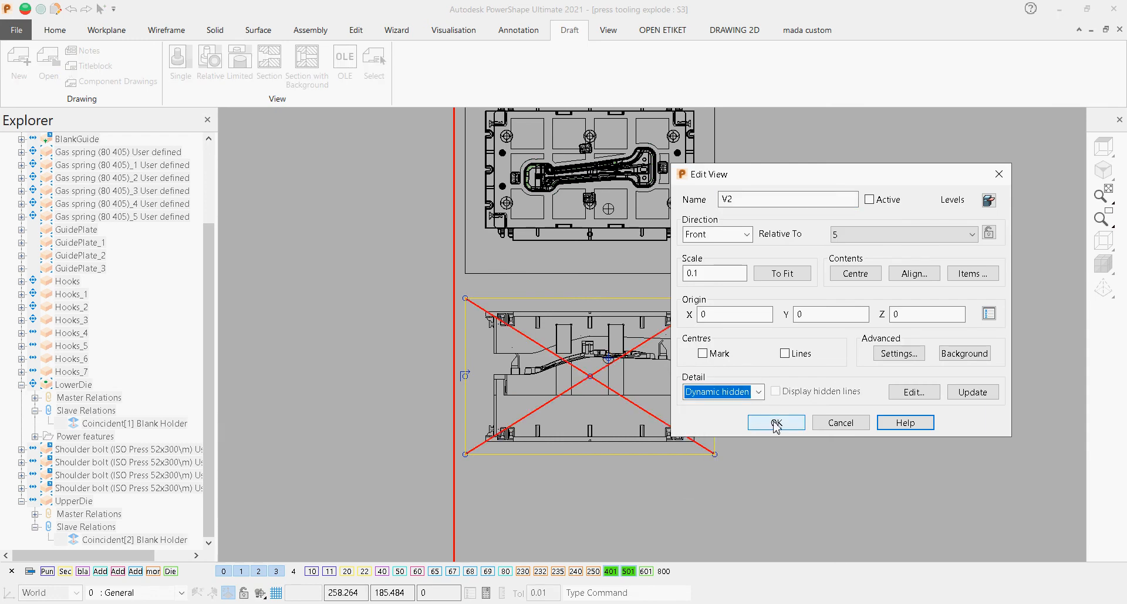
{"action": "left_click", "coordinate": [777, 423]}
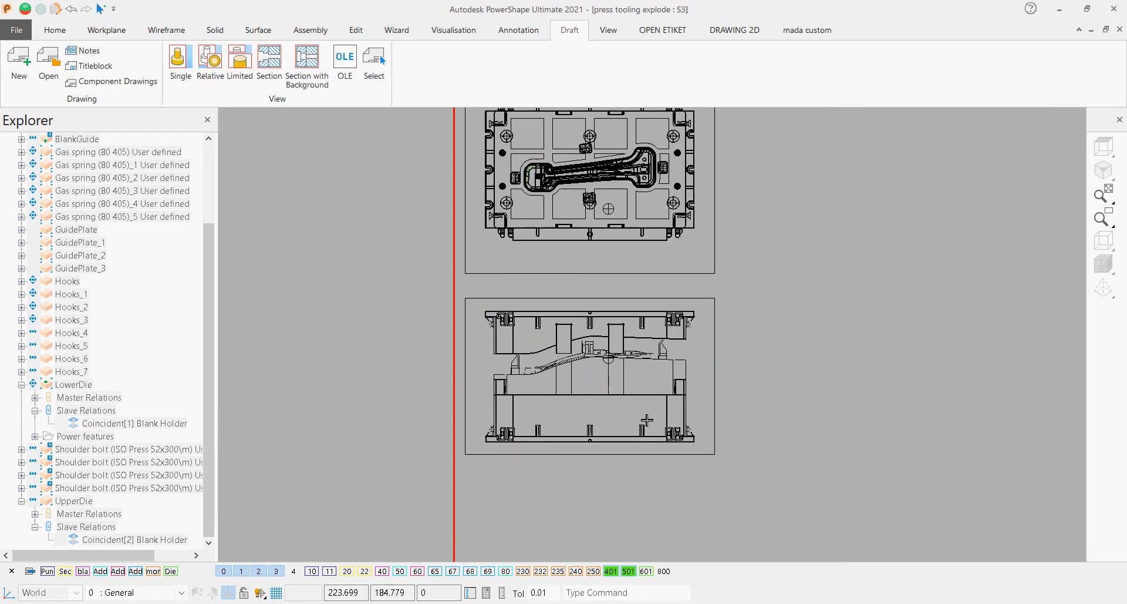
Step: Examine the line display of the front view up close and compare it with the top view above
{"action": "scroll", "coordinate": [648, 420], "scroll_direction": "up", "scroll_amount": 3}
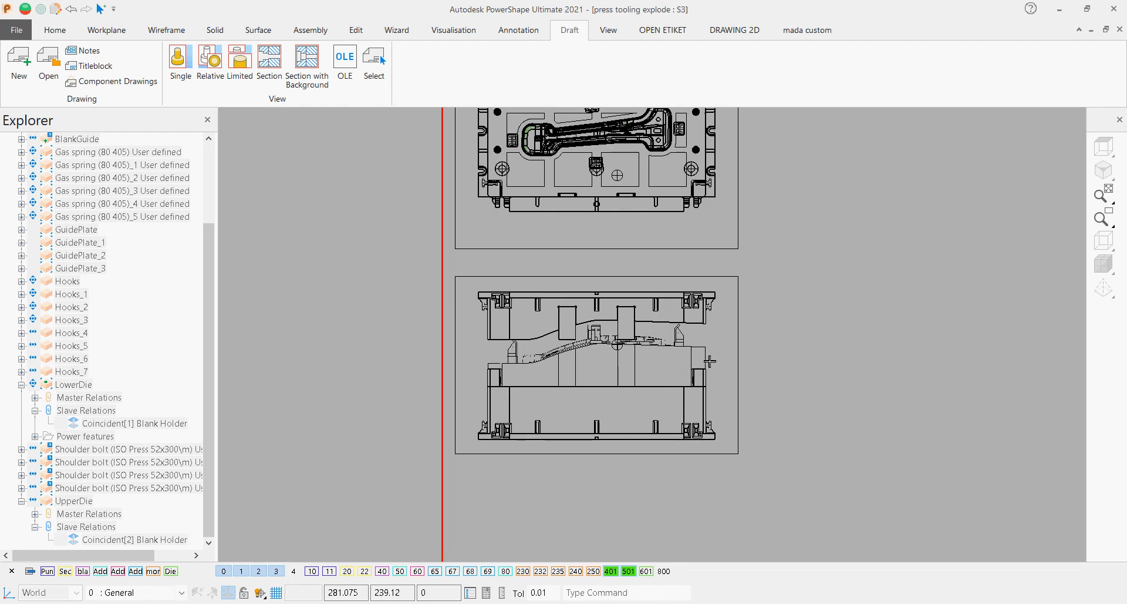
{"action": "scroll", "coordinate": [673, 360], "scroll_direction": "up", "scroll_amount": 2}
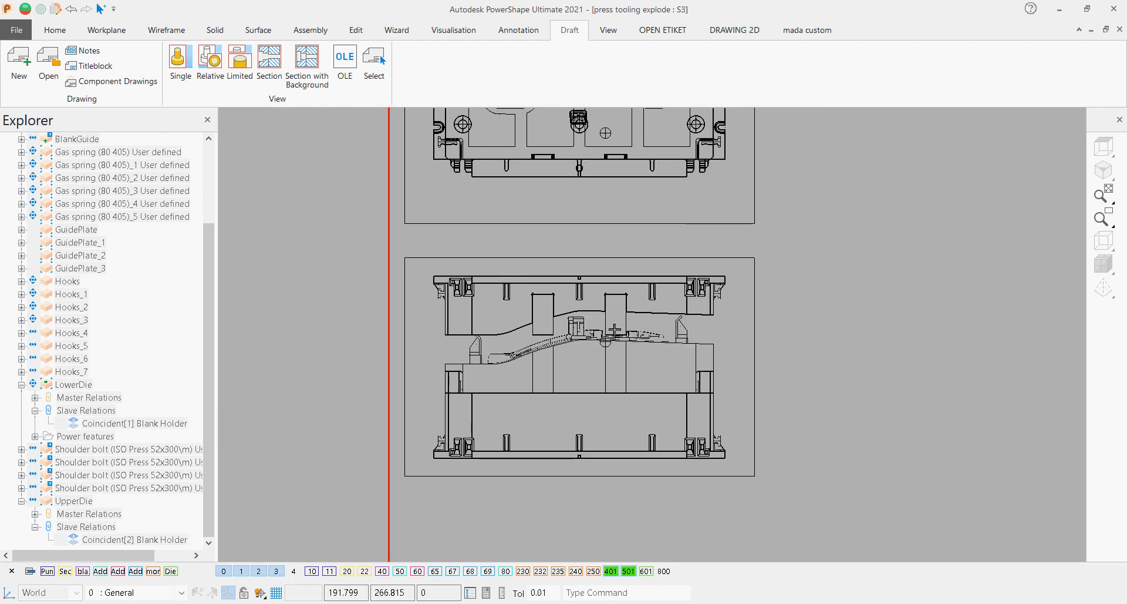
{"action": "scroll", "coordinate": [614, 329], "scroll_direction": "up", "scroll_amount": 1}
{"action": "scroll", "coordinate": [625, 330], "scroll_direction": "down", "scroll_amount": 3}
{"action": "scroll", "coordinate": [614, 329], "scroll_direction": "up", "scroll_amount": 2}
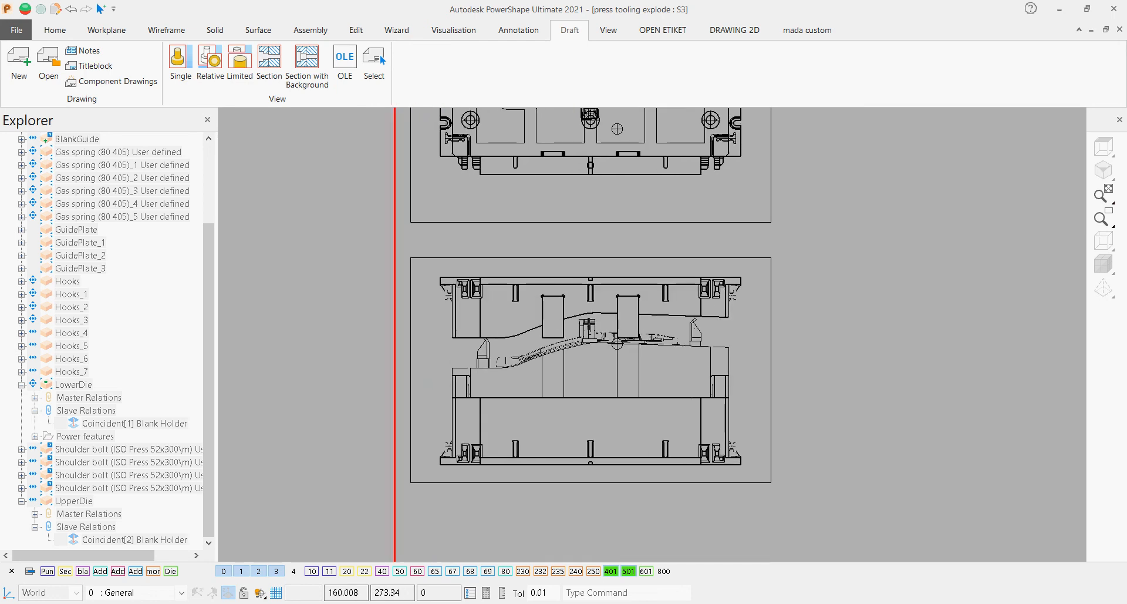
{"action": "scroll", "coordinate": [574, 328], "scroll_direction": "up", "scroll_amount": 2}
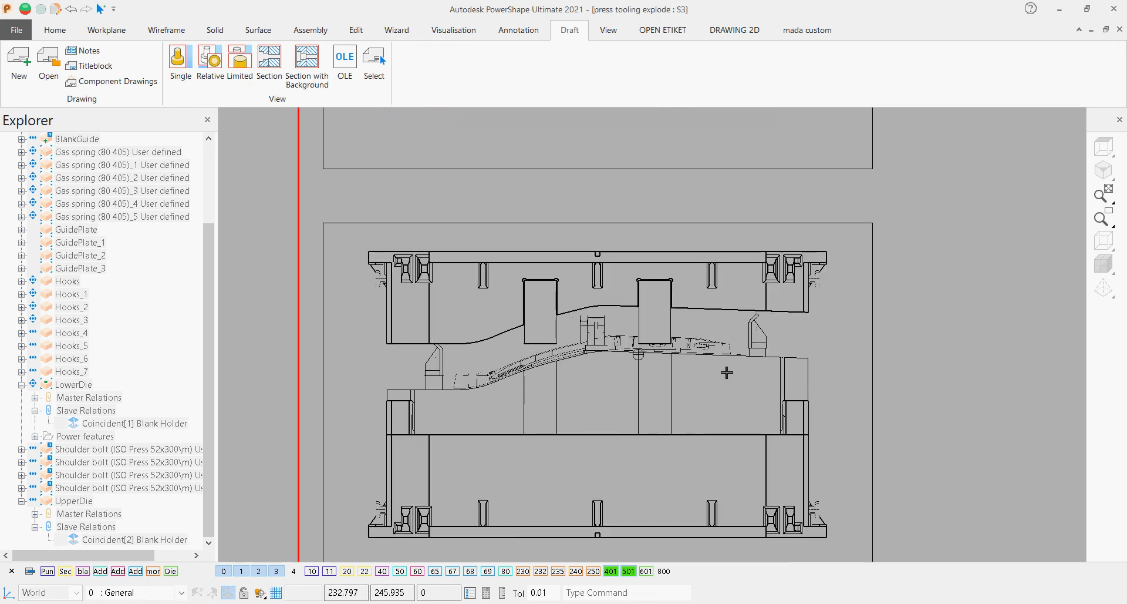
{"action": "scroll", "coordinate": [727, 373], "scroll_direction": "down", "scroll_amount": 4}
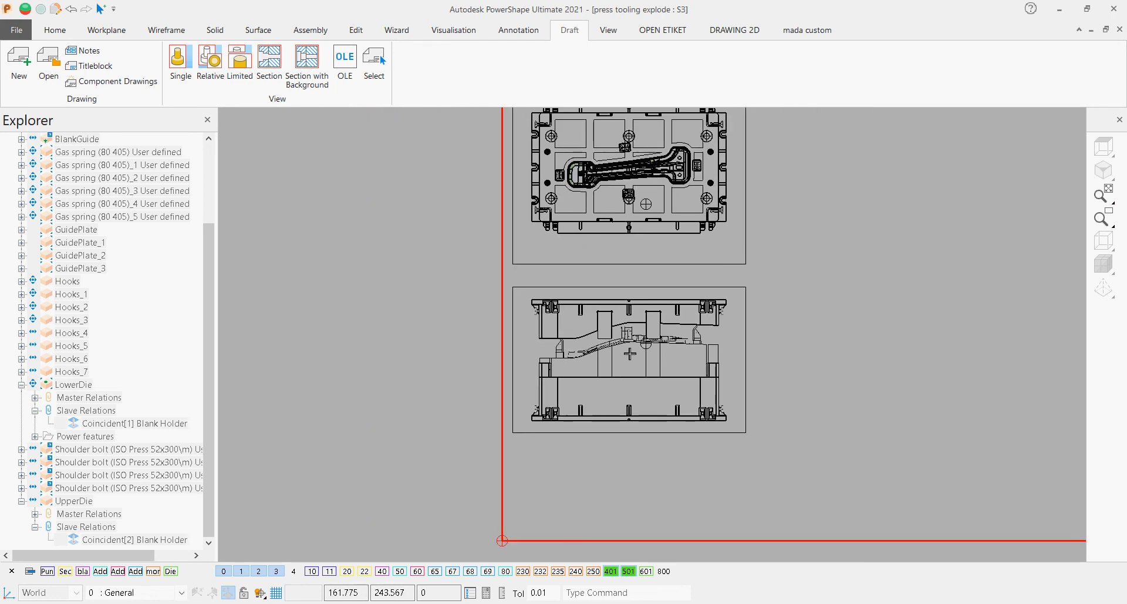
{"action": "scroll", "coordinate": [630, 354], "scroll_direction": "down", "scroll_amount": 1}
{"action": "scroll", "coordinate": [640, 189], "scroll_direction": "up", "scroll_amount": 2}
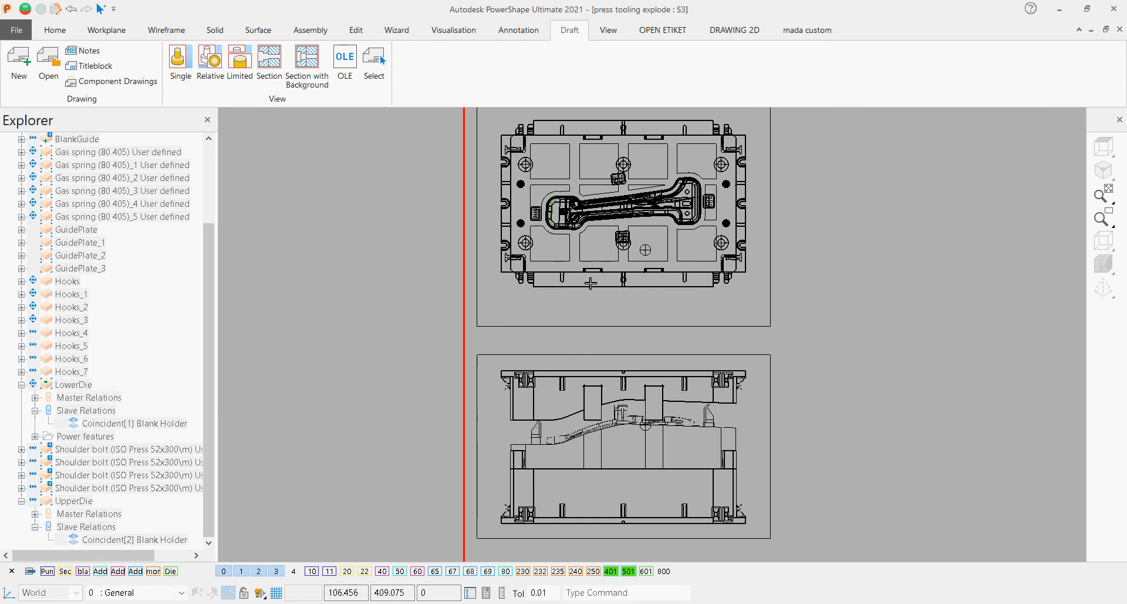
Step: Switch from the drawing to the press tooling explode model window and turn on level 601 (Die Lower)
{"action": "left_click", "coordinate": [608, 30]}
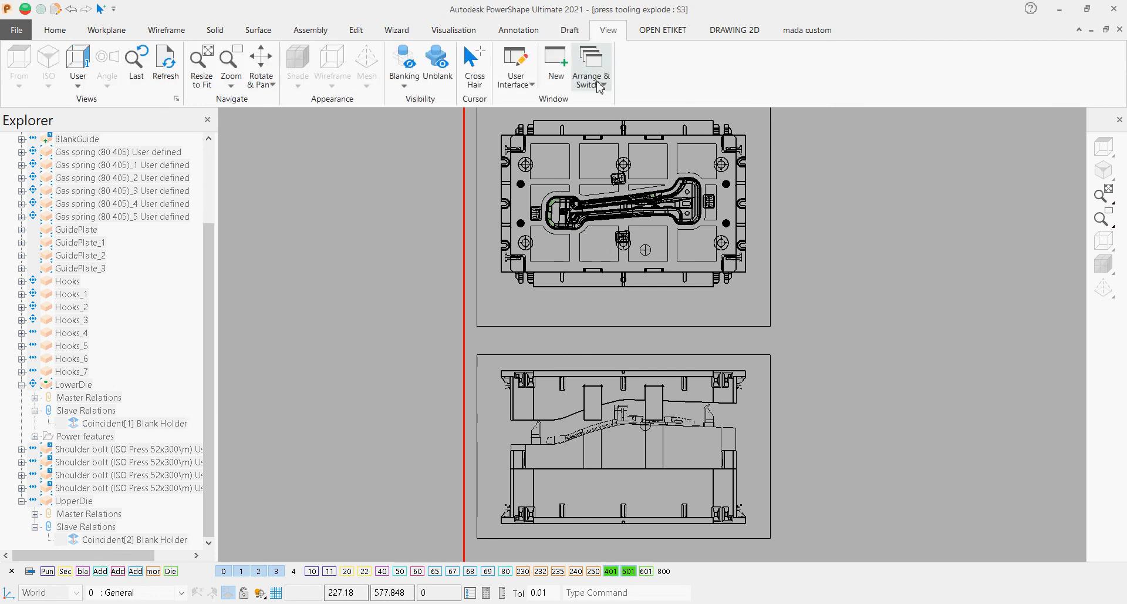
{"action": "left_click", "coordinate": [591, 67]}
{"action": "left_click", "coordinate": [610, 182]}
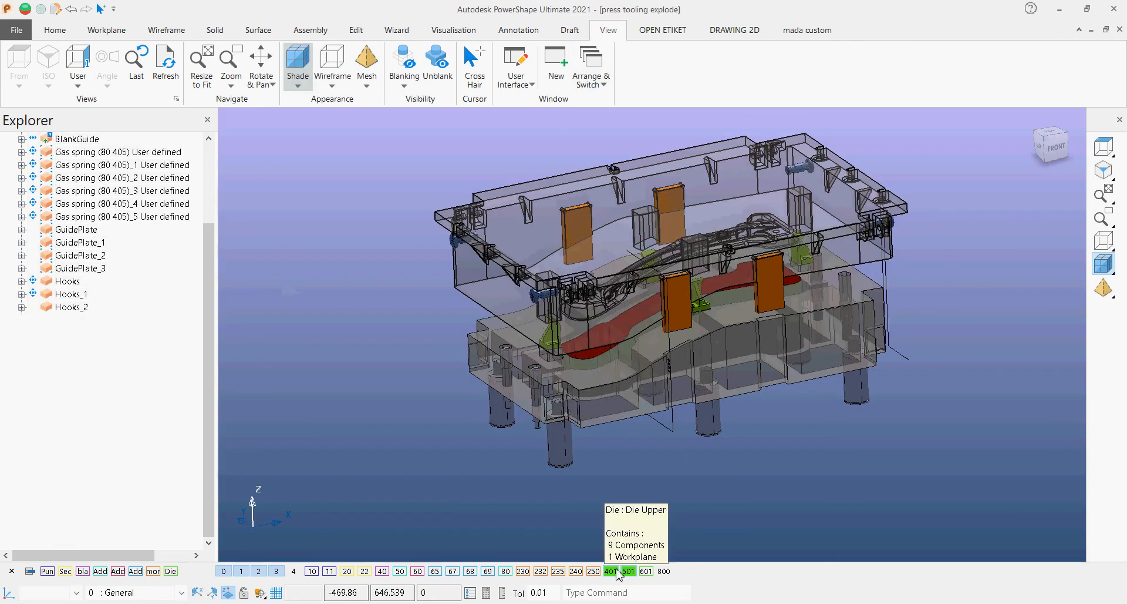
{"action": "left_click", "coordinate": [646, 571]}
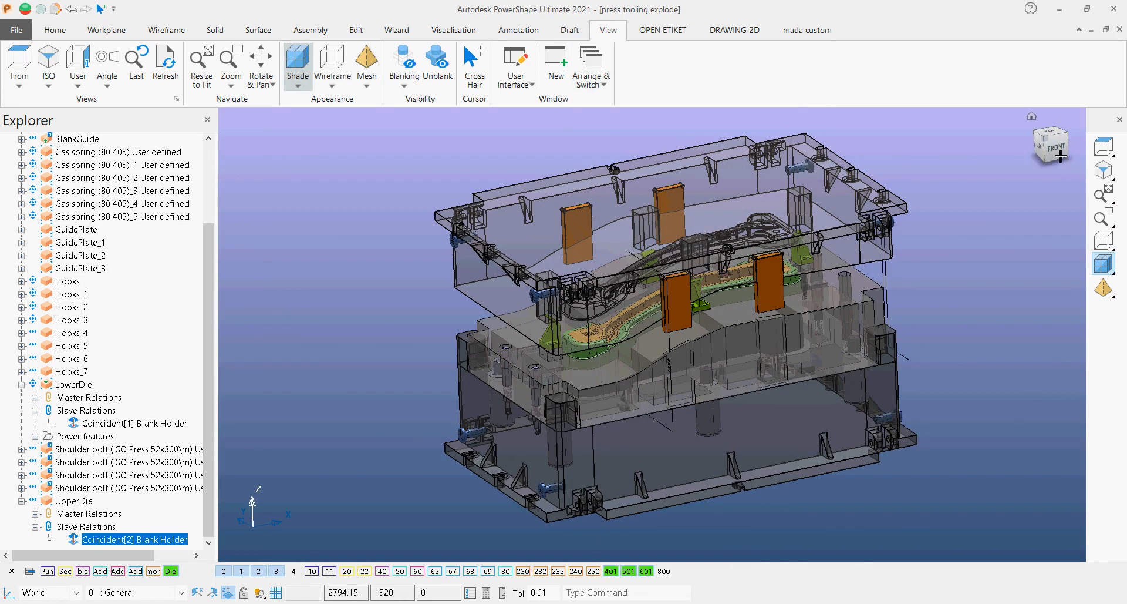
Step: View the press tool from the front and open the distance scaler for the UpperDie's Coincident[2] Blank Holder relation
{"action": "left_click", "coordinate": [1054, 147]}
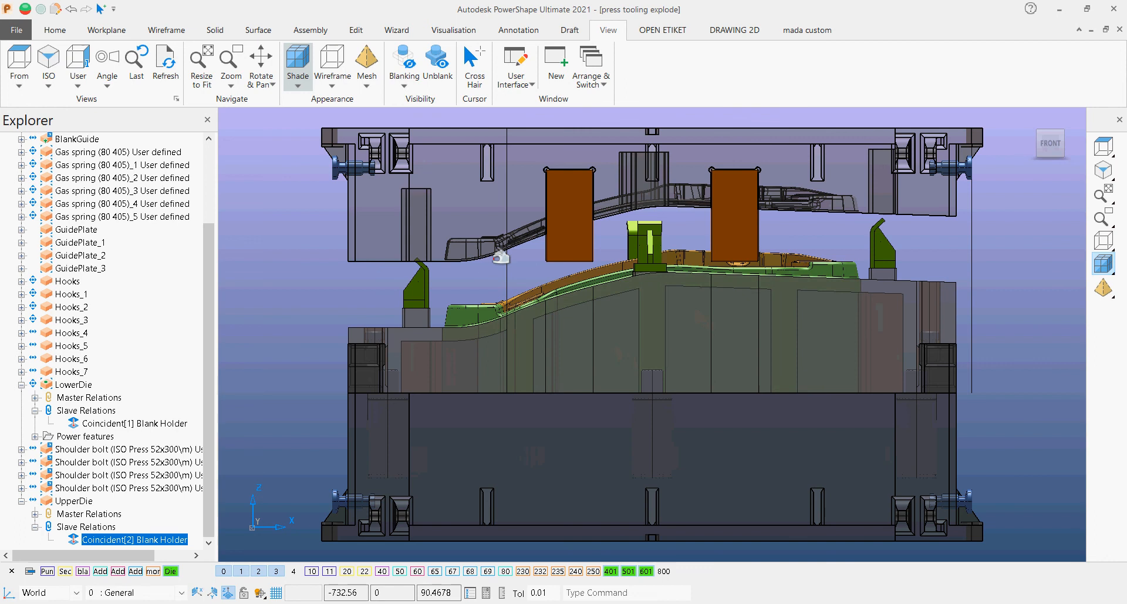
{"action": "right_click", "coordinate": [126, 548]}
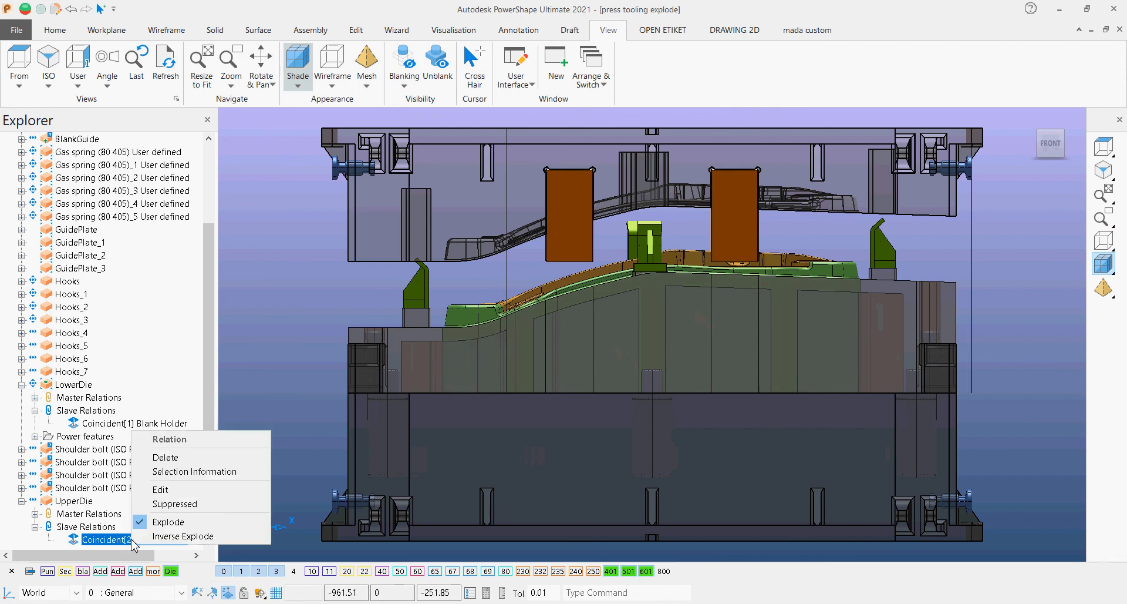
{"action": "left_click", "coordinate": [238, 491]}
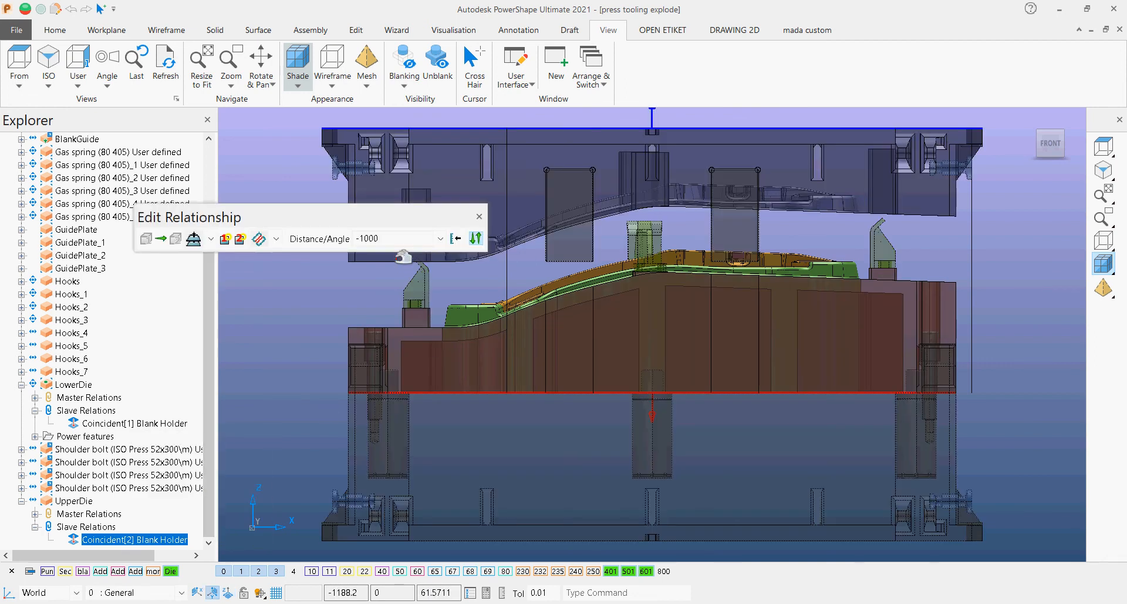
{"action": "left_click", "coordinate": [456, 239]}
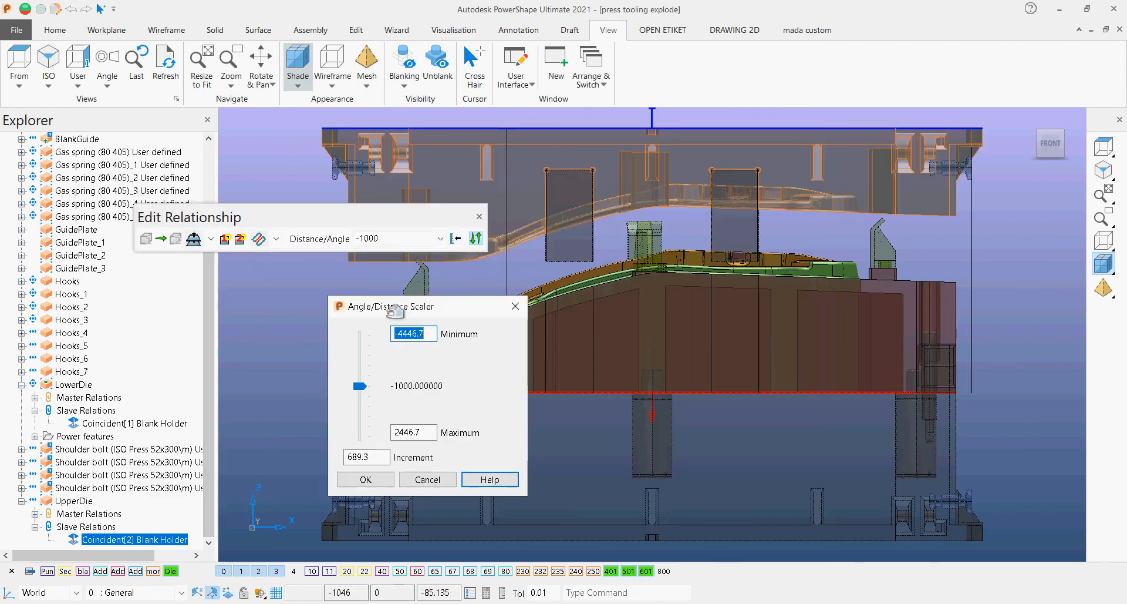